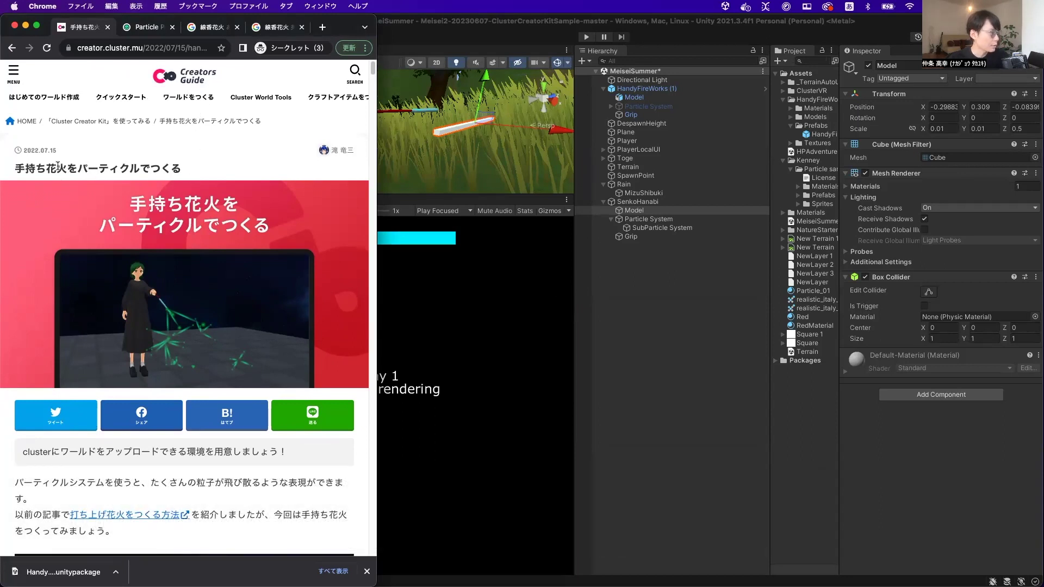
# Highlight the Chrome article title 手持ち花火をパーティクルでつくる, then bring the Unity project window forward.
pyautogui.moveTo(19, 168); pyautogui.dragTo(192, 169)
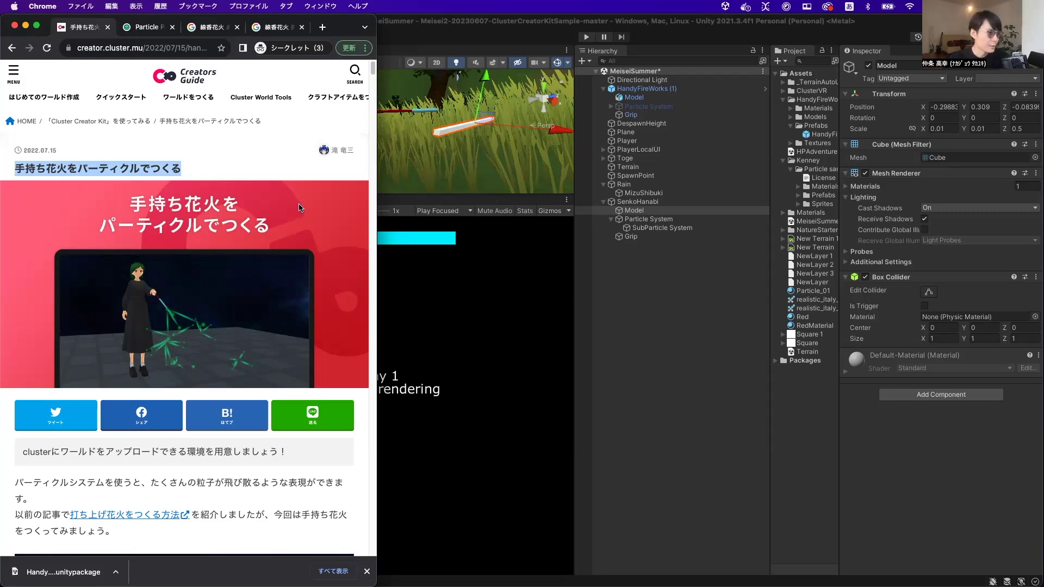
pyautogui.click(620, 276)
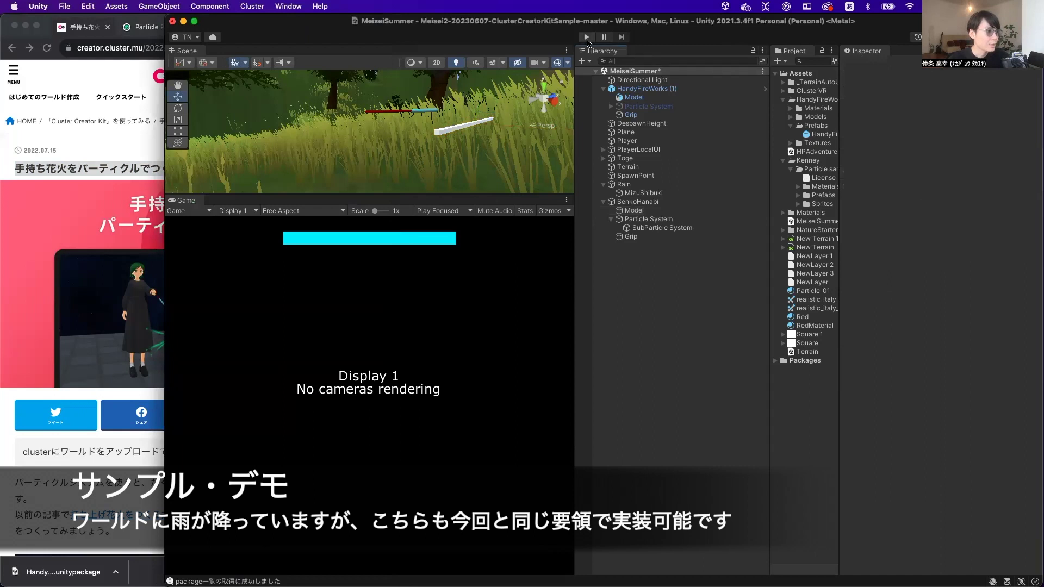
# Enter Play mode and walk along the path to the sparkler.
pyautogui.click(586, 37)
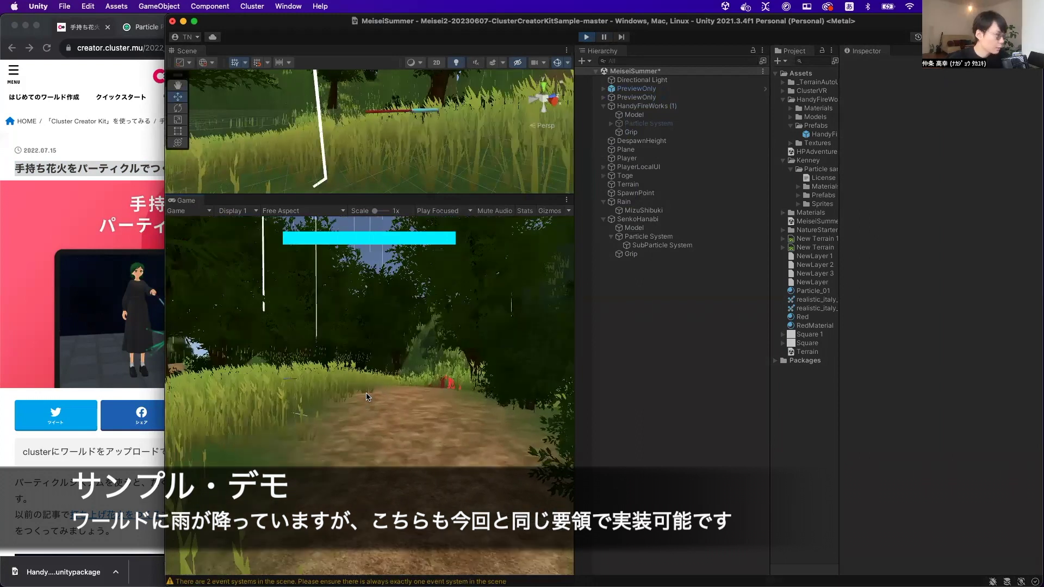
pyautogui.press('w')
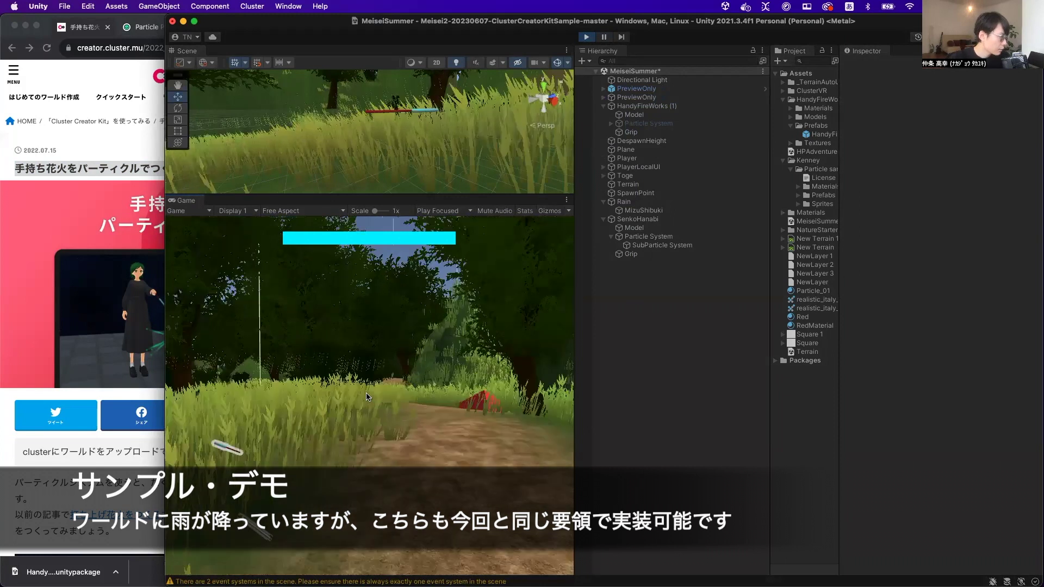
pyautogui.press('w')
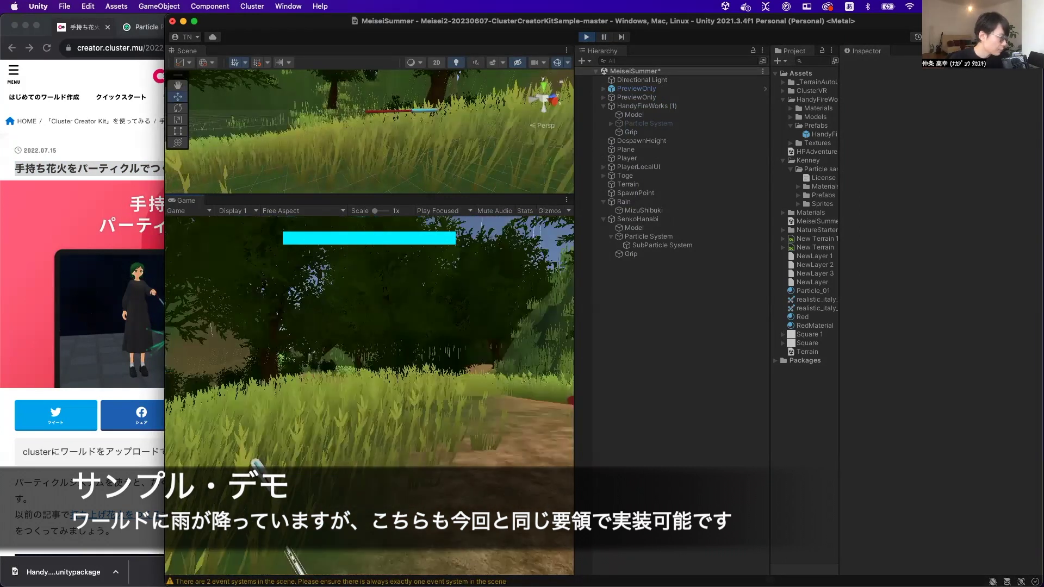
pyautogui.press('w')
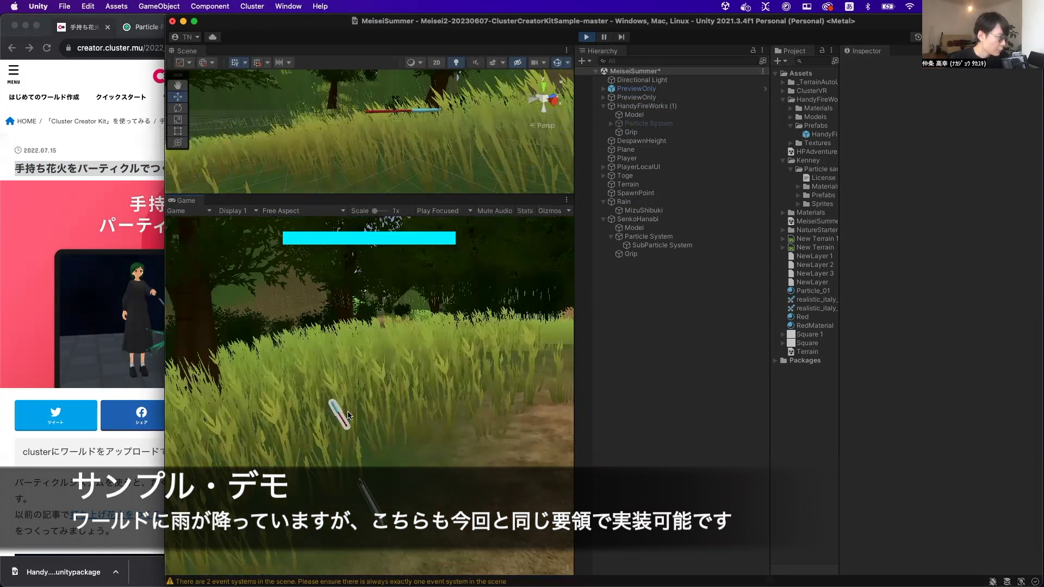
# Pick up the sparkler, light it to spray sparks, stop it, drop it and pick it back up.
pyautogui.click(339, 417)
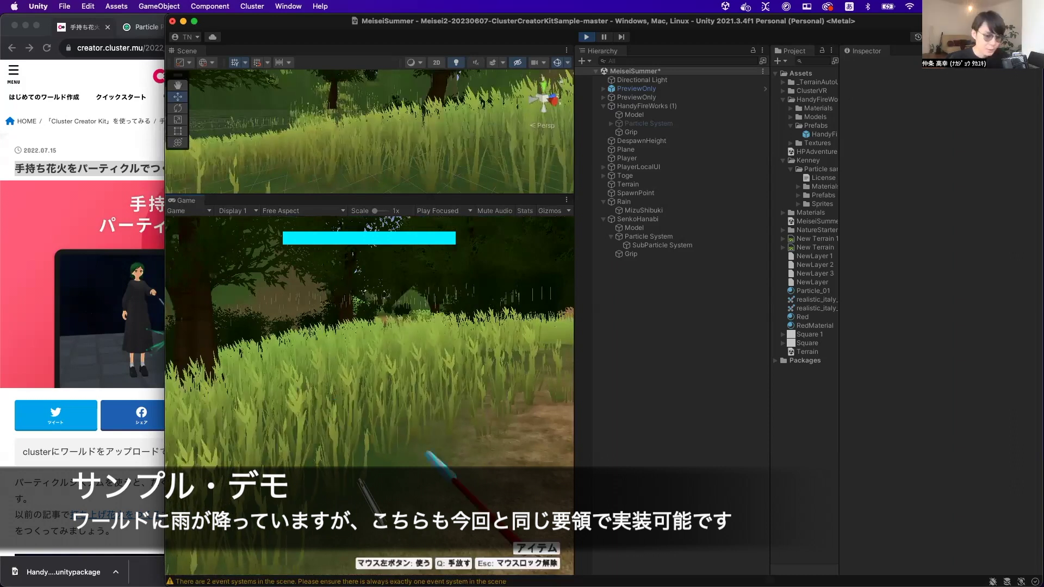
pyautogui.click(339, 418)
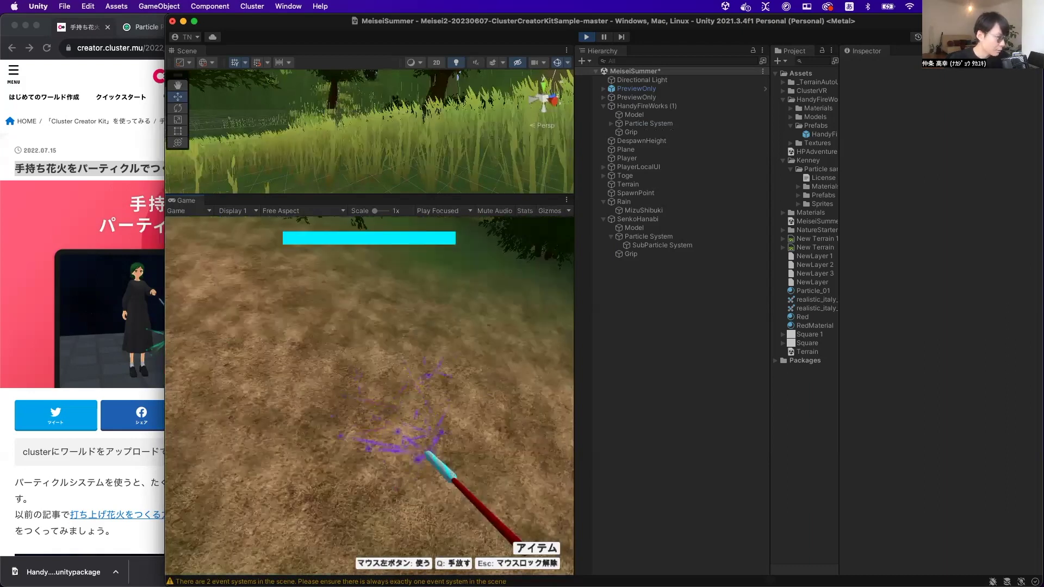
pyautogui.click(369, 395)
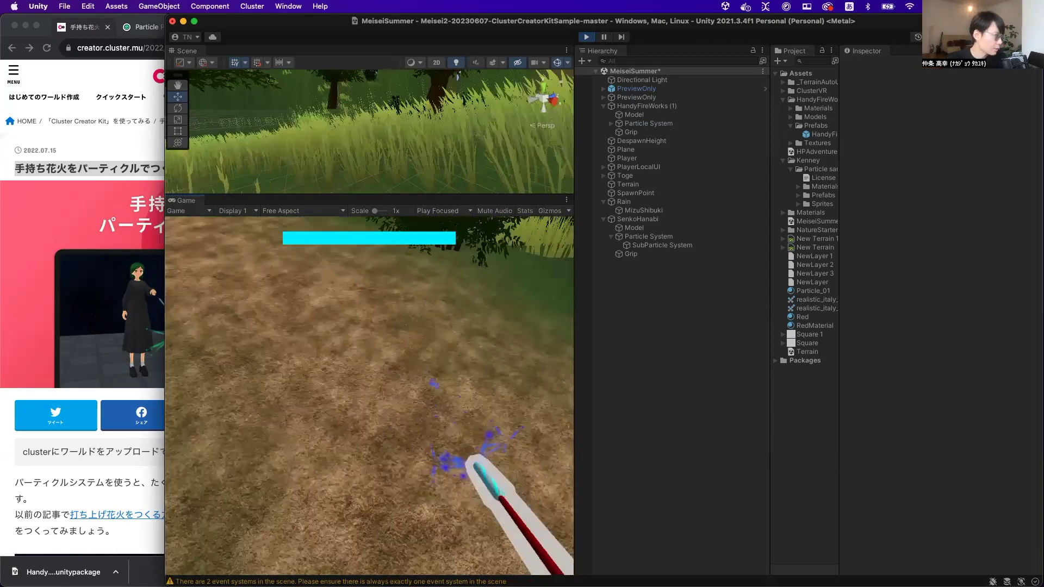
pyautogui.click(305, 380)
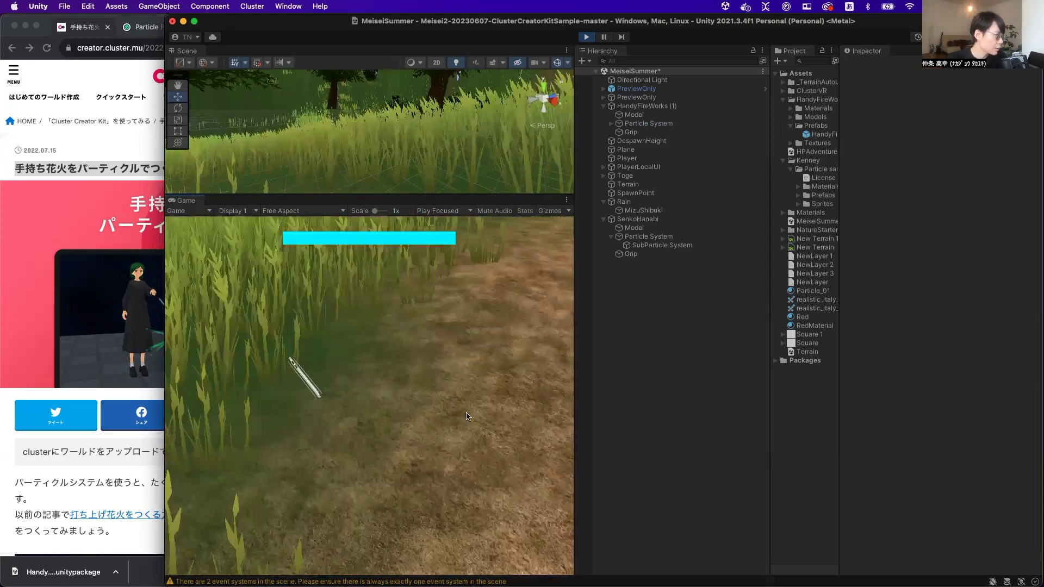
pyautogui.click(305, 377)
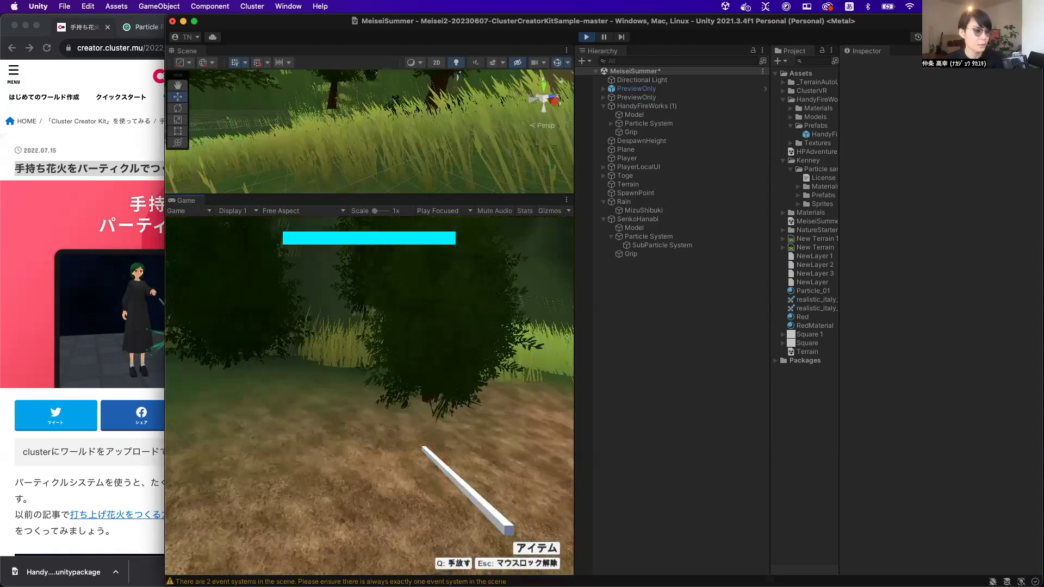
# Release the sparkler, then download the ClusterCreatorKitTemplate project zip from cluster's template article and open it.
pyautogui.press('q')
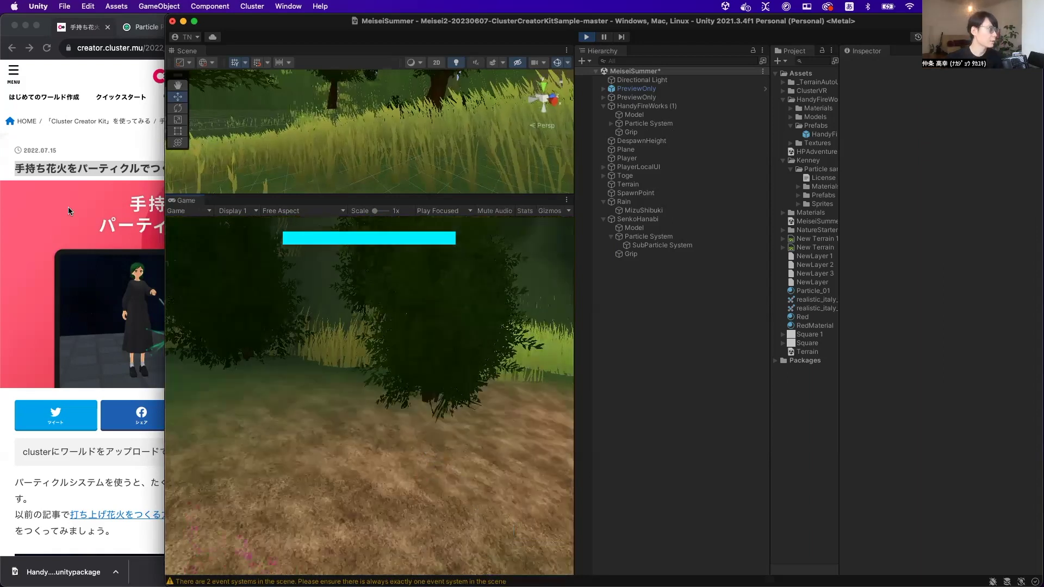
pyautogui.click(67, 206)
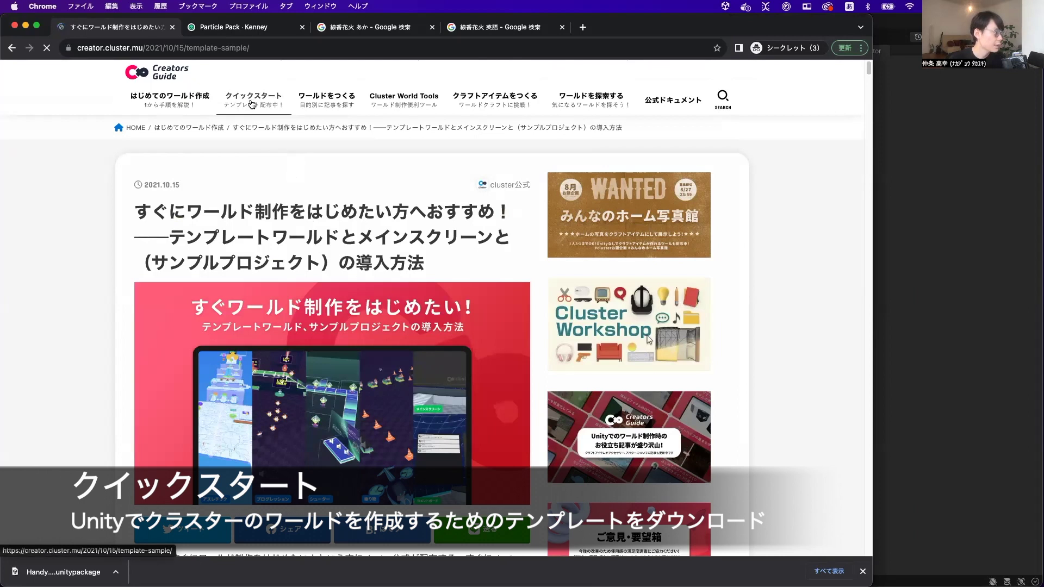
pyautogui.scroll(-3, 361, 260)
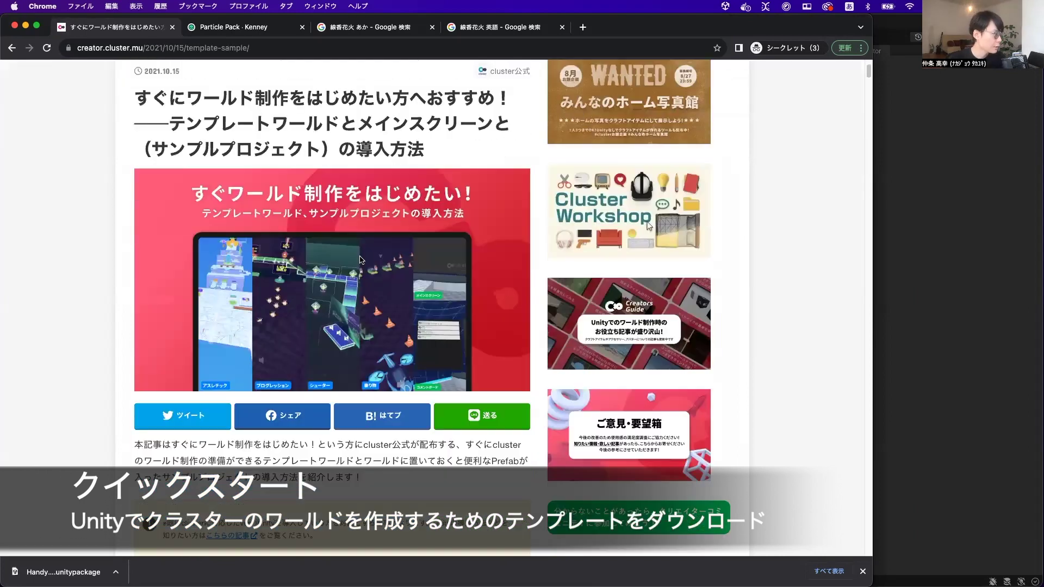
pyautogui.scroll(-2, 361, 259)
pyautogui.scroll(-2, 363, 263)
pyautogui.scroll(-3, 366, 267)
pyautogui.scroll(-4, 371, 273)
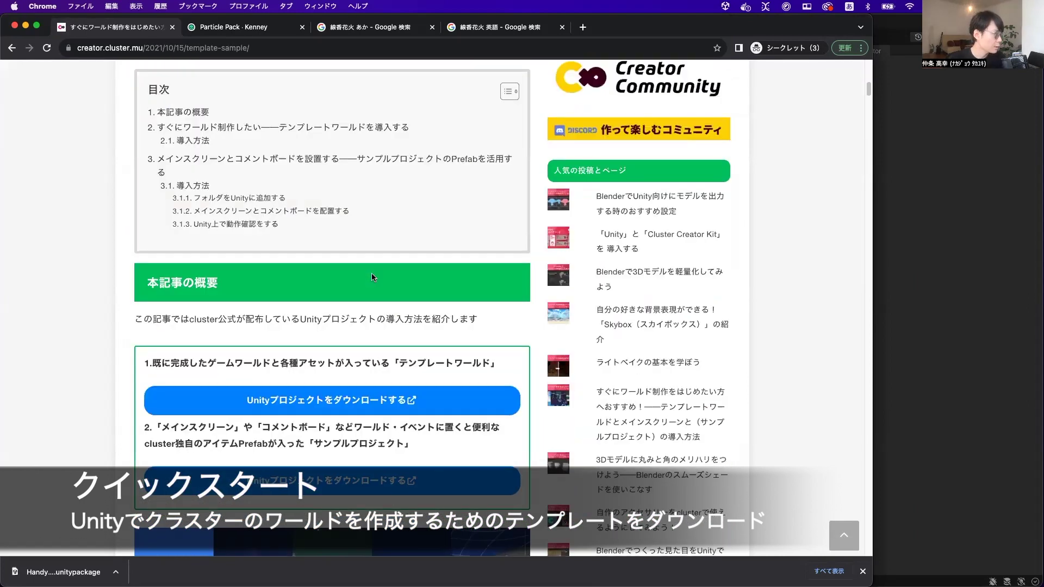
pyautogui.scroll(-3, 372, 277)
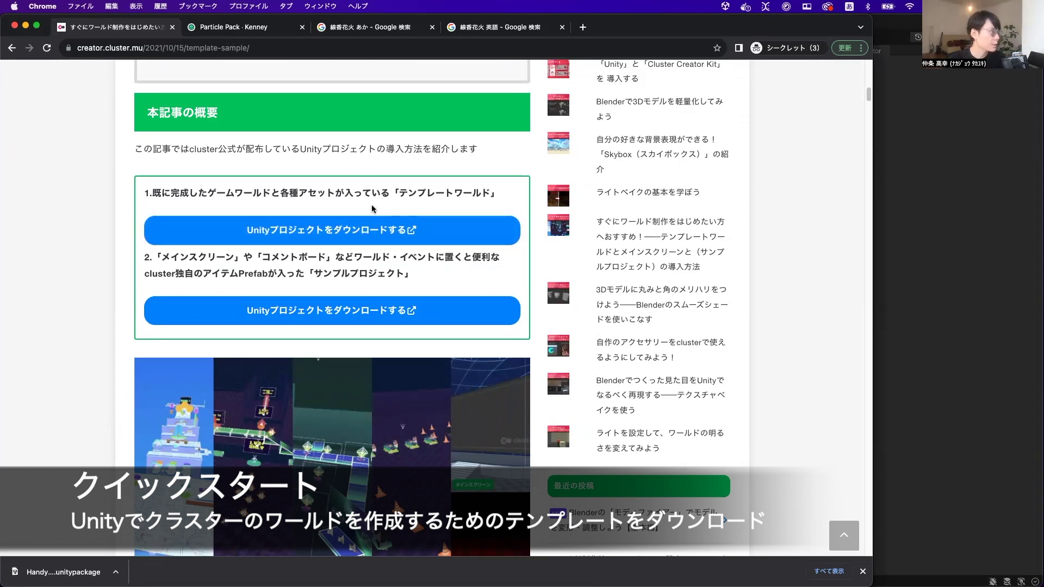
pyautogui.click(324, 233)
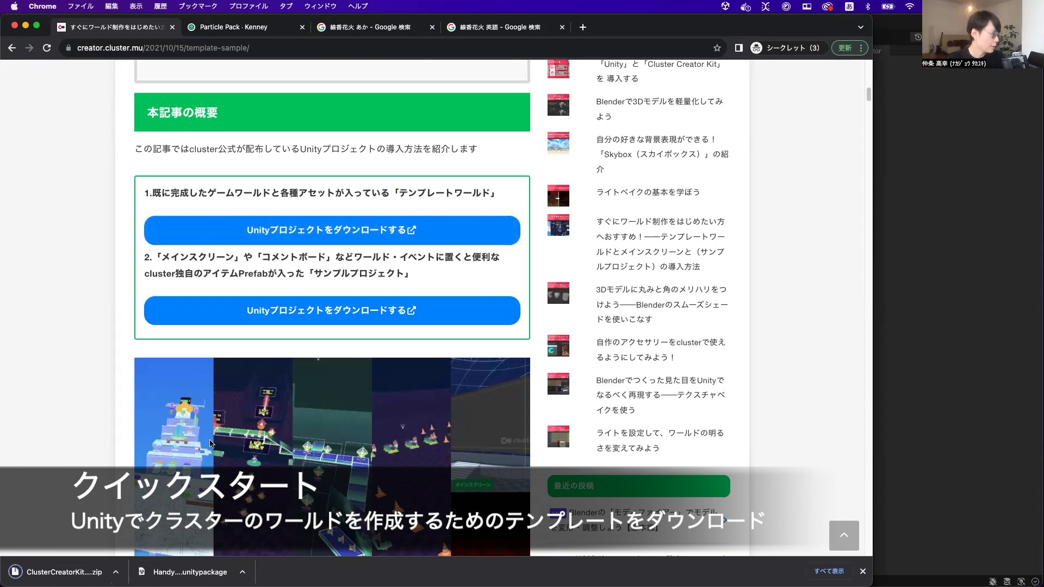
pyautogui.click(60, 572)
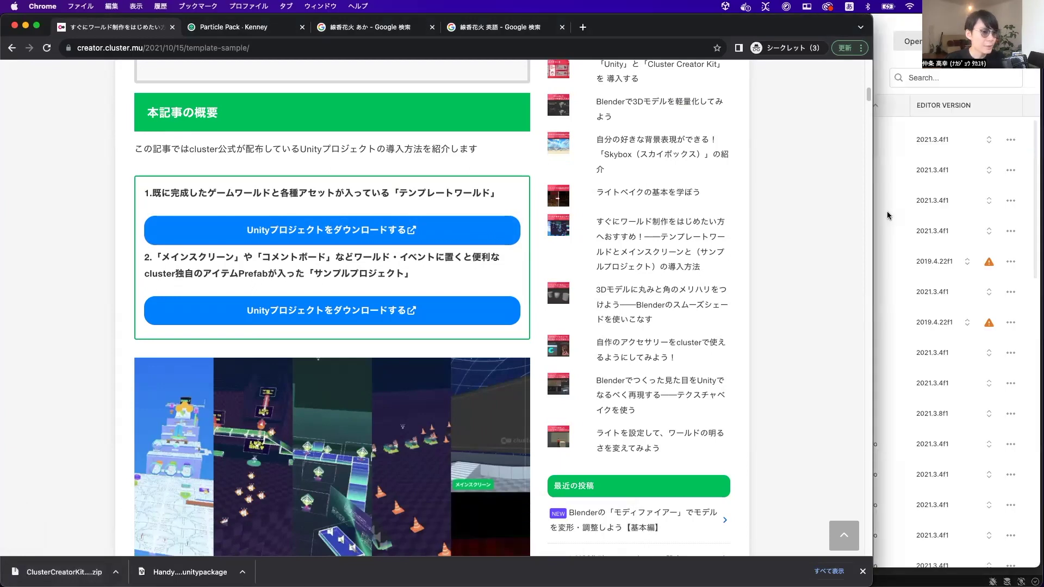
# Follow Unity Hub's Pre-releases install editor Archive link to the Unity download archive webpage.
pyautogui.click(888, 215)
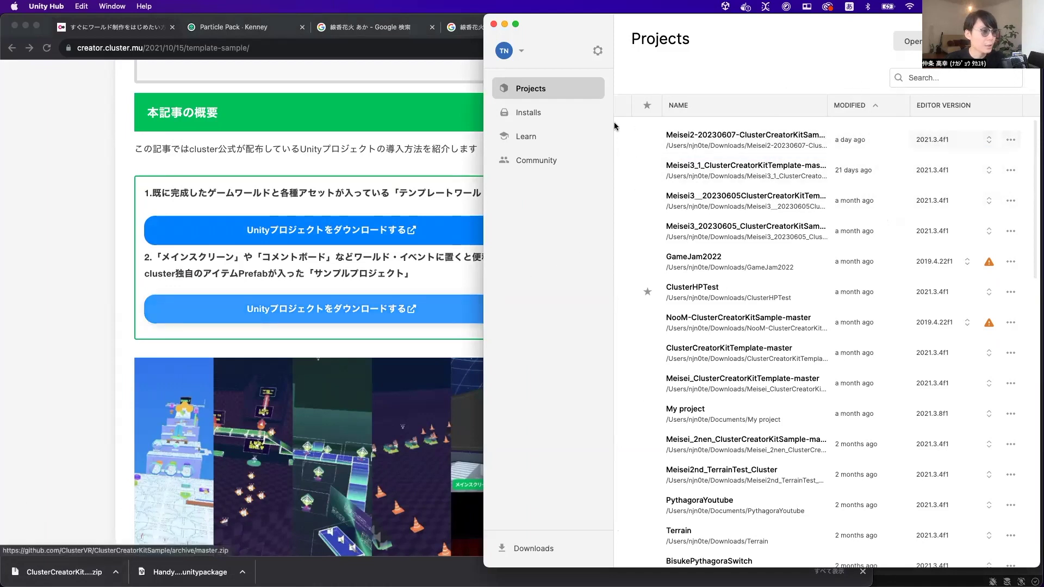
pyautogui.click(535, 114)
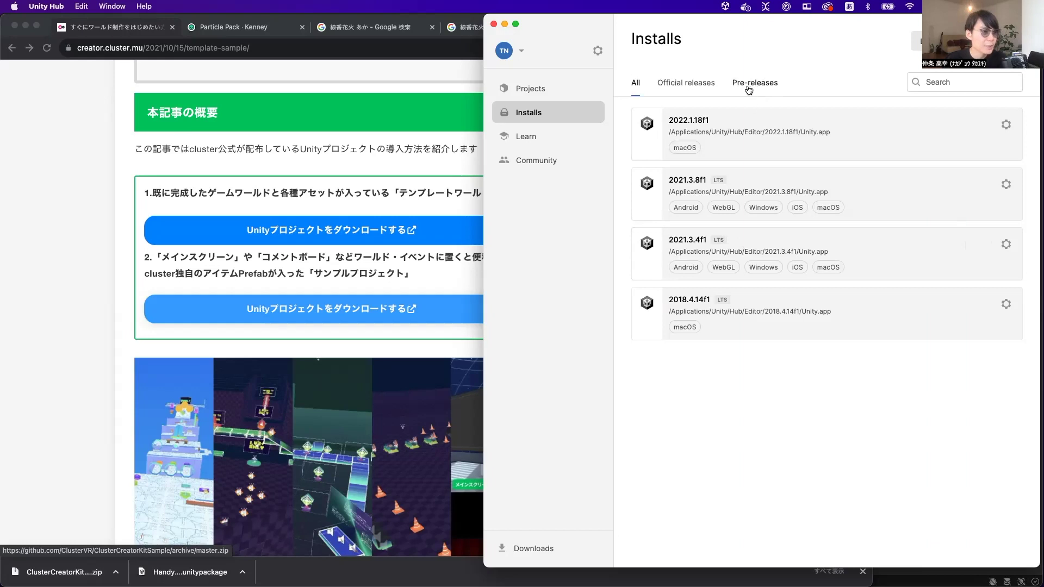
pyautogui.click(755, 89)
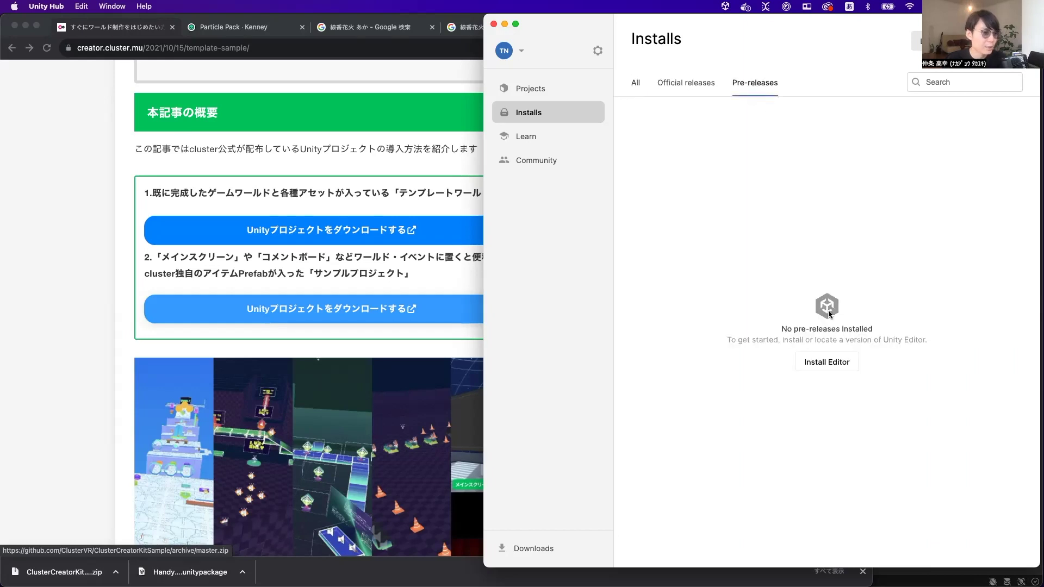
pyautogui.click(821, 366)
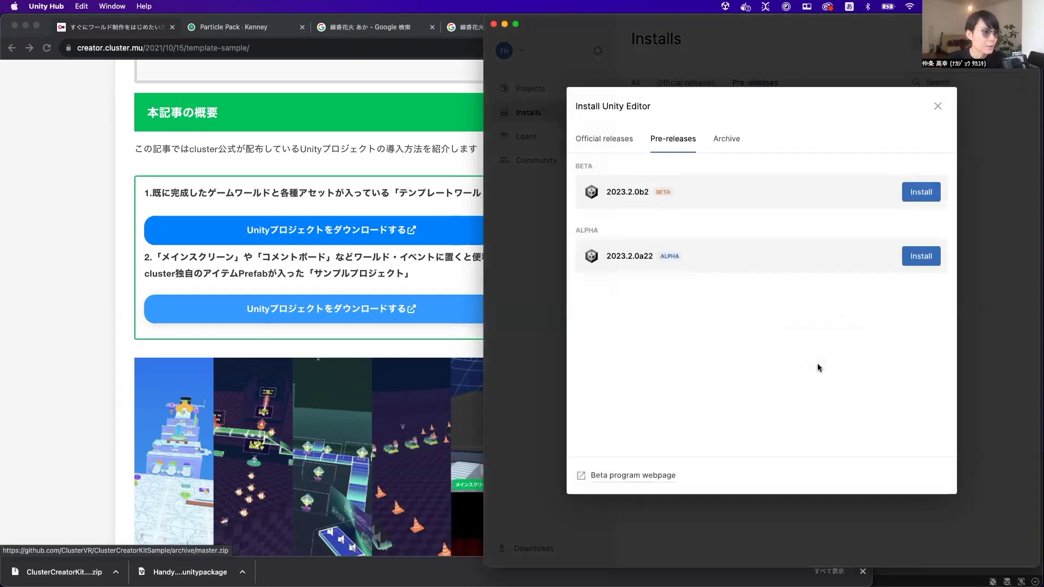
pyautogui.click(728, 145)
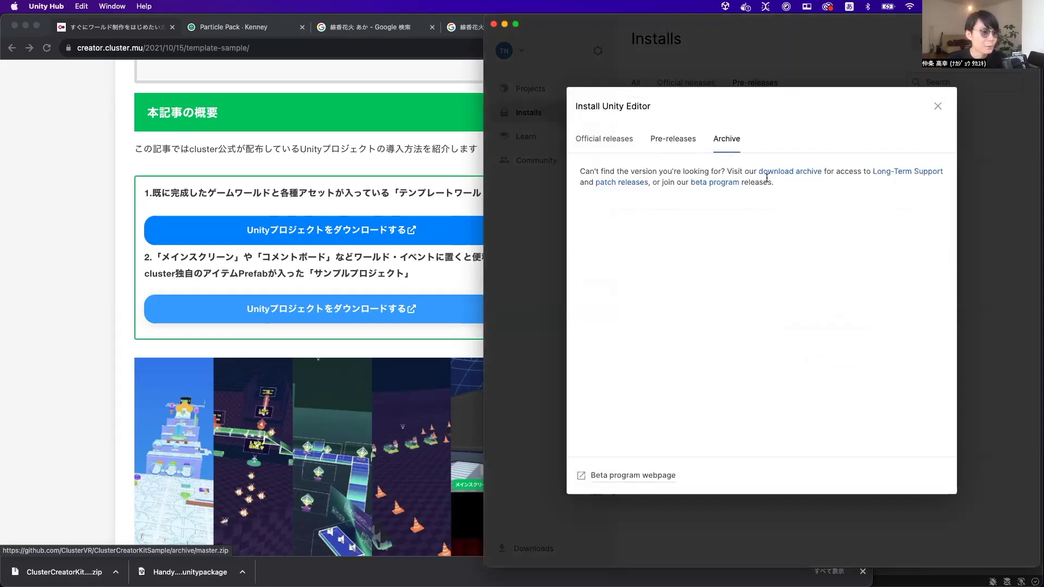
pyautogui.click(785, 172)
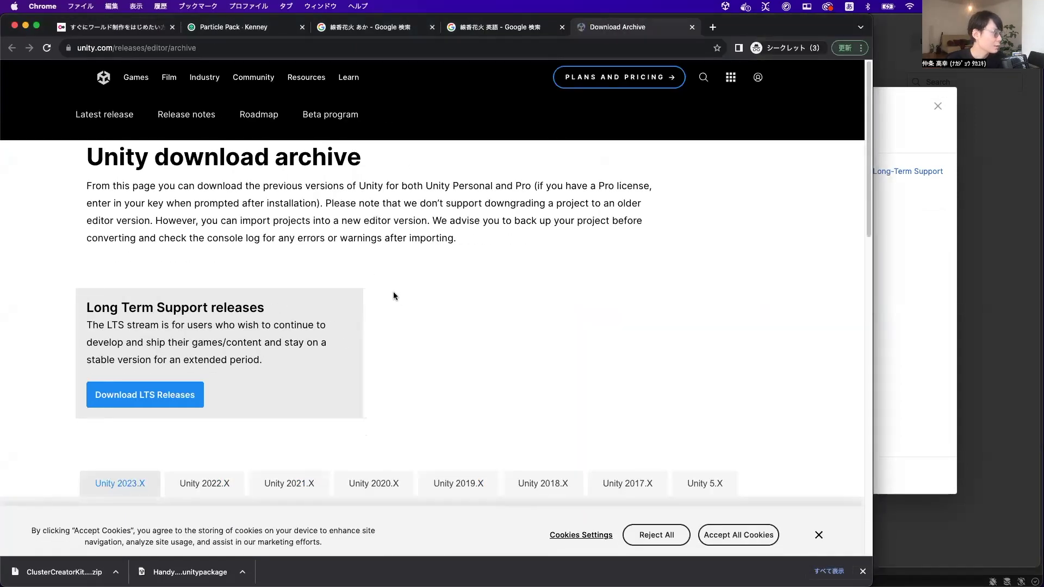
# Find Unity 2021.3.4 in the archive's 2021.X list and send it to Unity Hub.
pyautogui.click(296, 483)
pyautogui.scroll(-10, 462, 414)
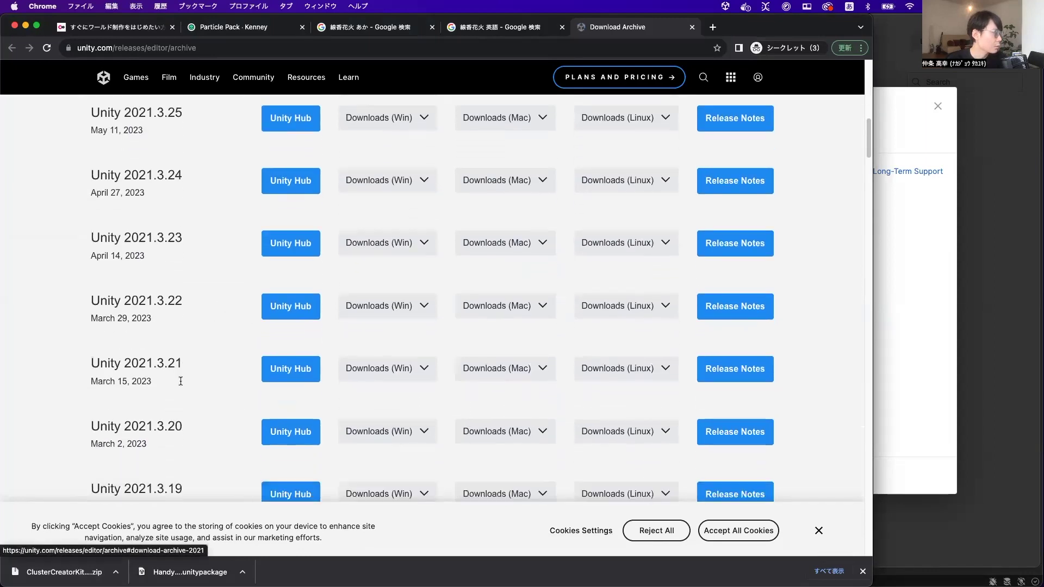
pyautogui.scroll(5, 181, 381)
pyautogui.scroll(10, 181, 379)
pyautogui.scroll(-3, 181, 378)
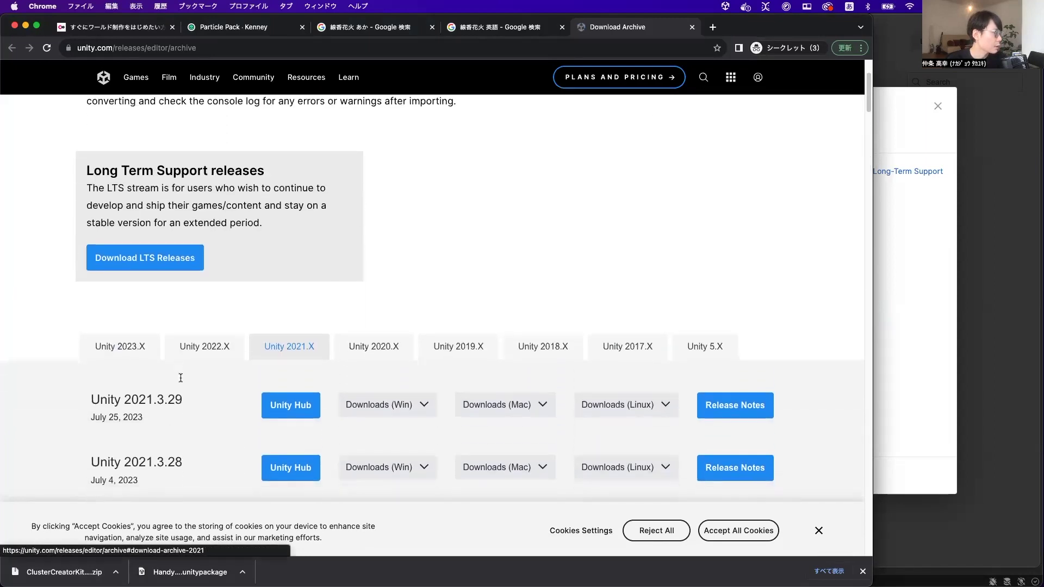
pyautogui.scroll(-15, 242, 397)
pyautogui.scroll(-8, 243, 398)
pyautogui.scroll(-8, 243, 398)
pyautogui.scroll(-7, 242, 398)
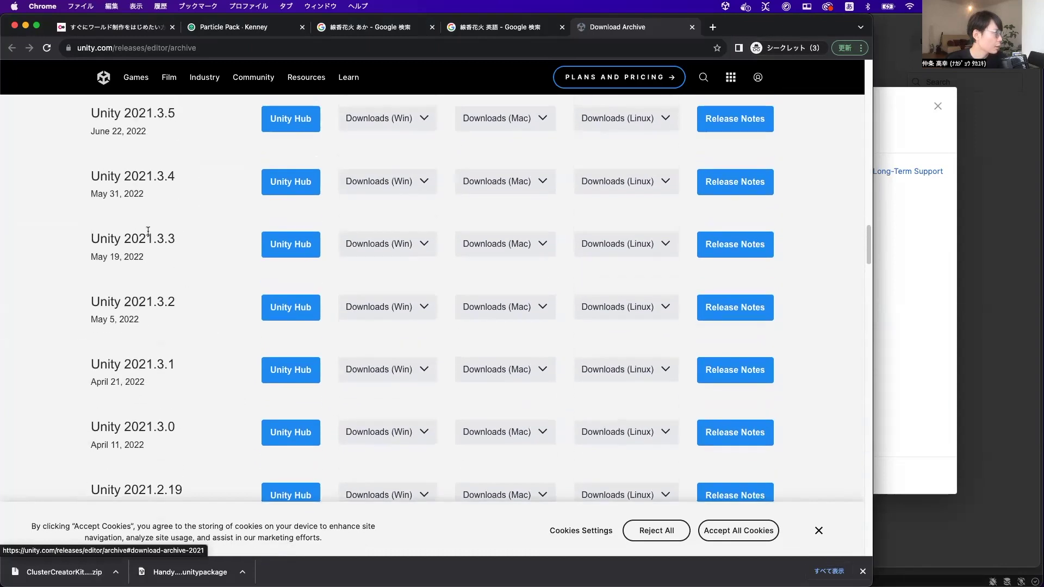
pyautogui.moveTo(92, 172); pyautogui.dragTo(119, 177)
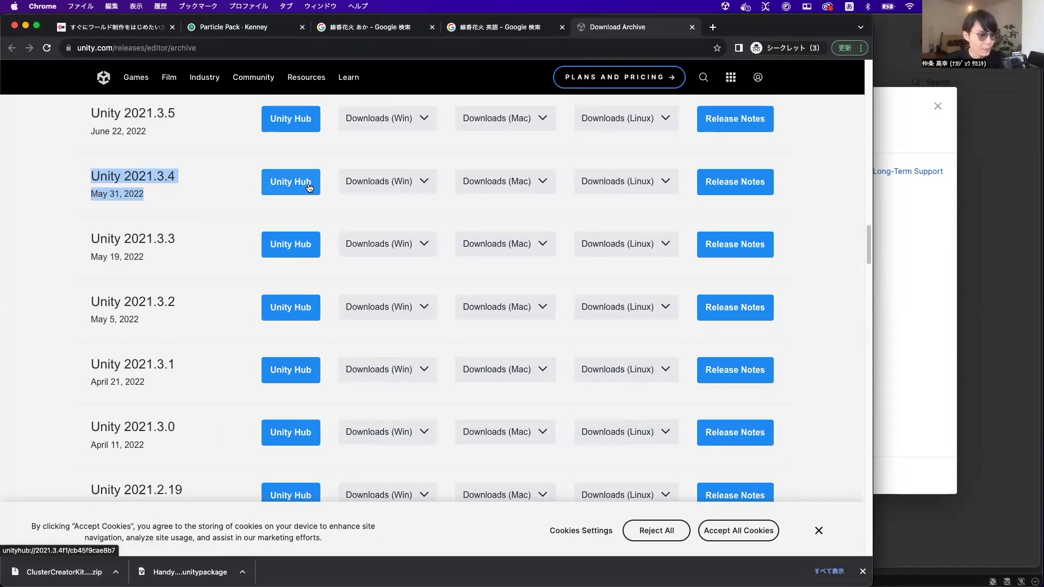
pyautogui.click(887, 236)
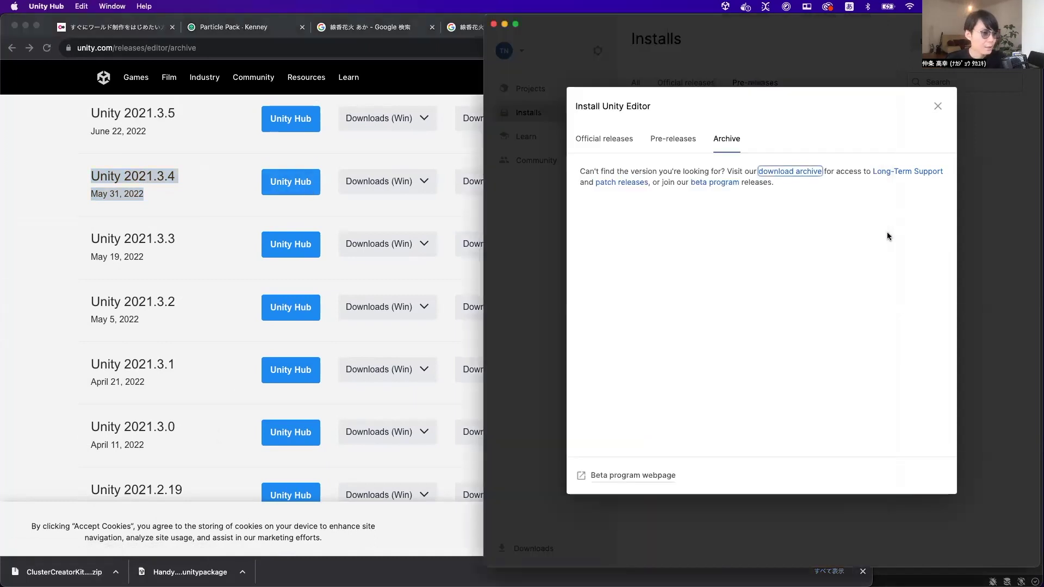
# Close the Install Unity Editor dialog and open ClusterCreatorKitTemplate_20230802 from the Projects list.
pyautogui.click(598, 140)
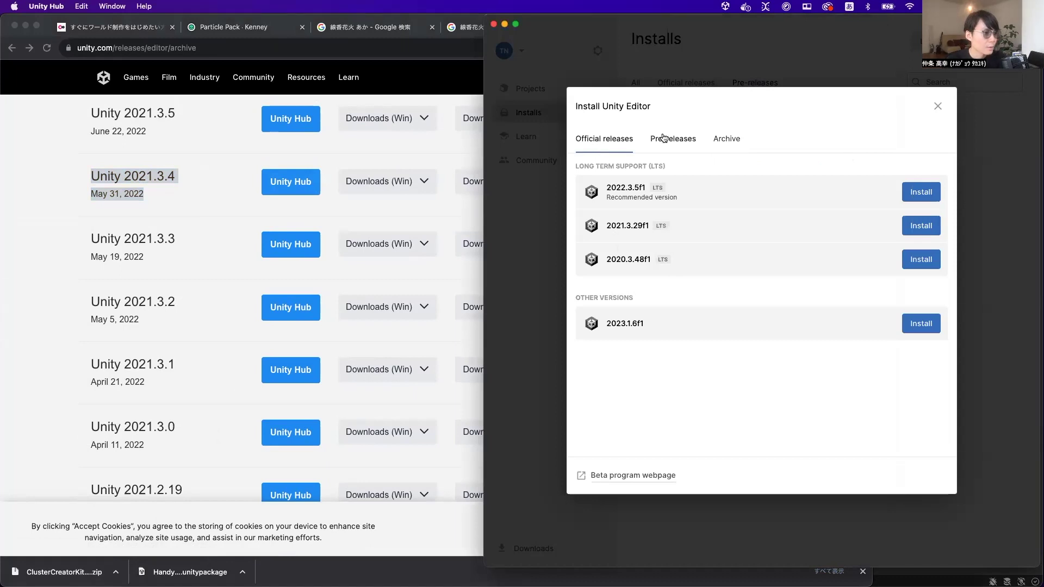
pyautogui.click(935, 108)
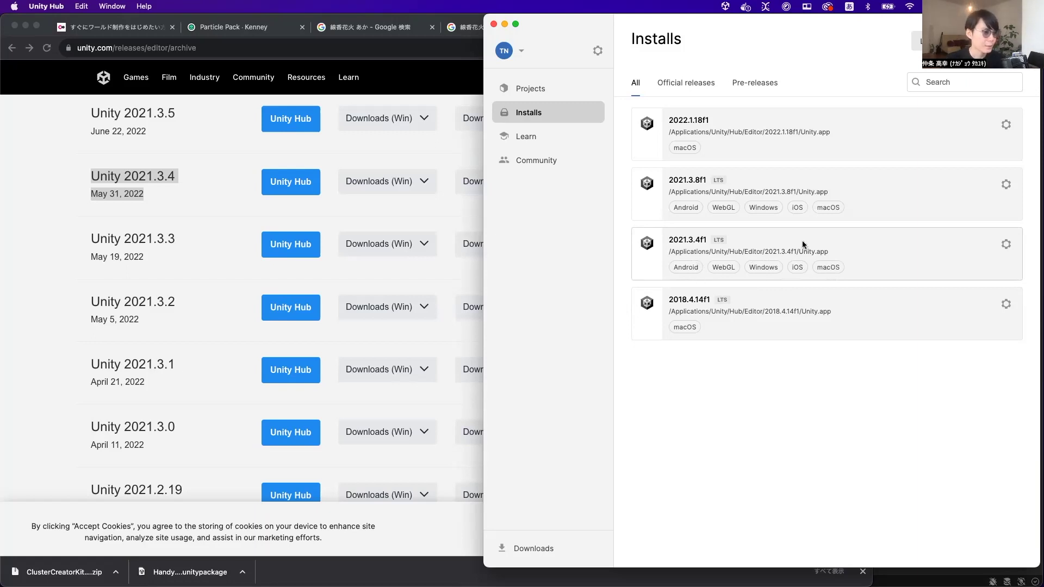
pyautogui.click(524, 88)
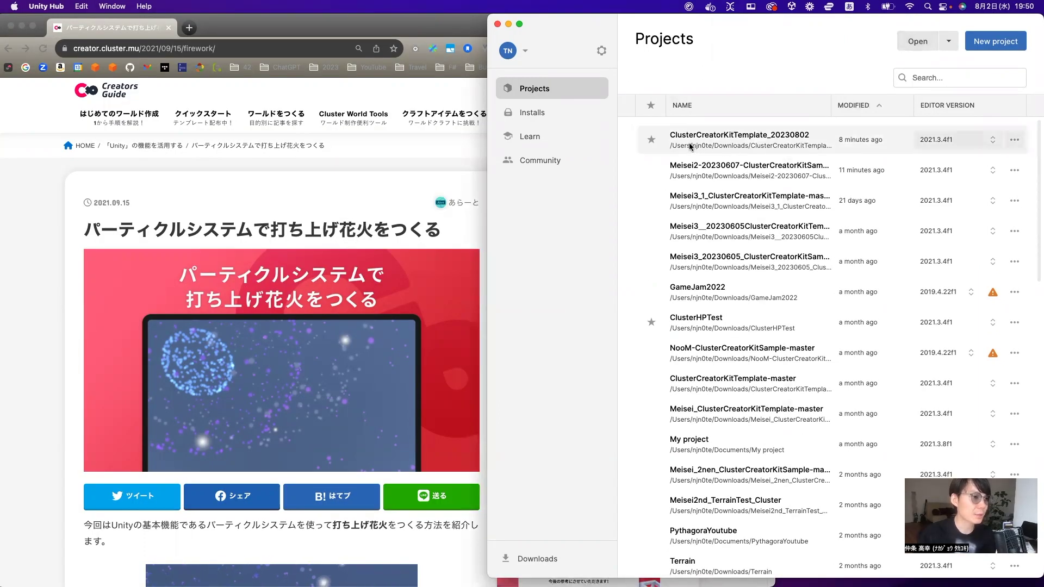
pyautogui.click(740, 145)
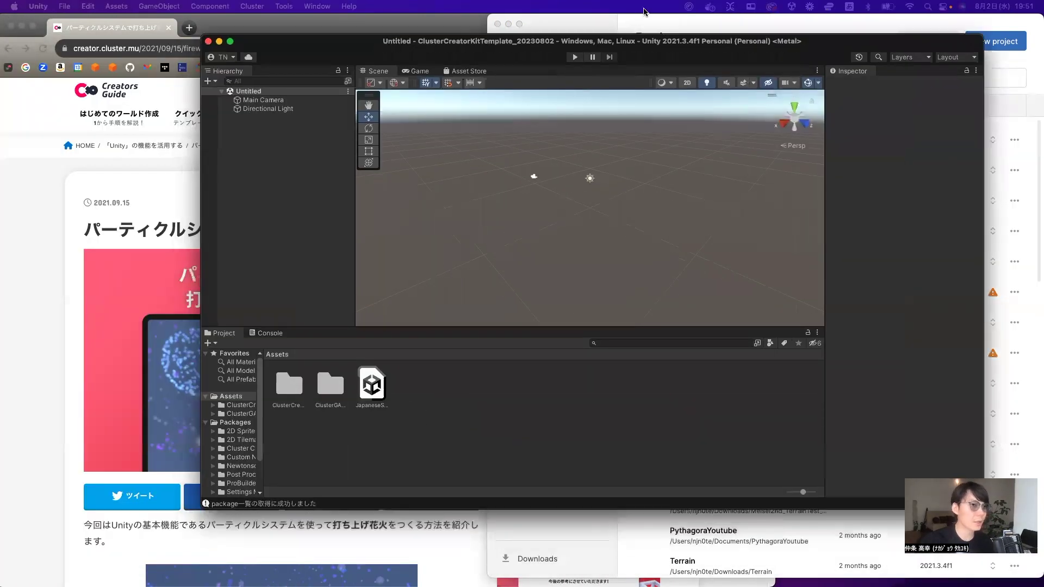
# Reposition and enlarge the editor window and switch it to the 2 by 3 layout.
pyautogui.moveTo(579, 50); pyautogui.dragTo(648, 22)
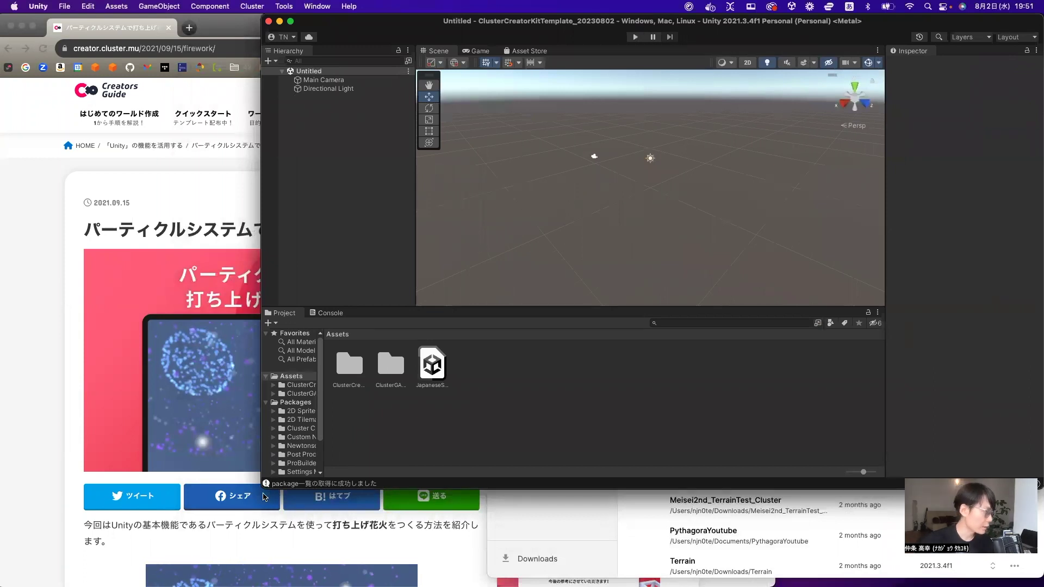
pyautogui.moveTo(261, 487)
pyautogui.mouseDown()
pyautogui.moveTo(251, 553)
pyautogui.moveTo(228, 583)
pyautogui.mouseUp()
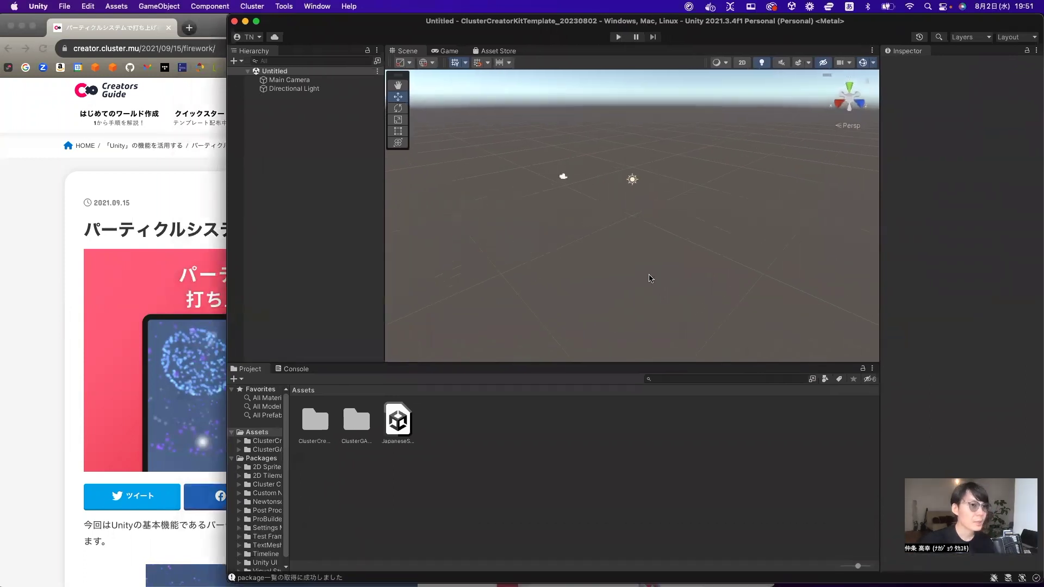
pyautogui.click(1015, 38)
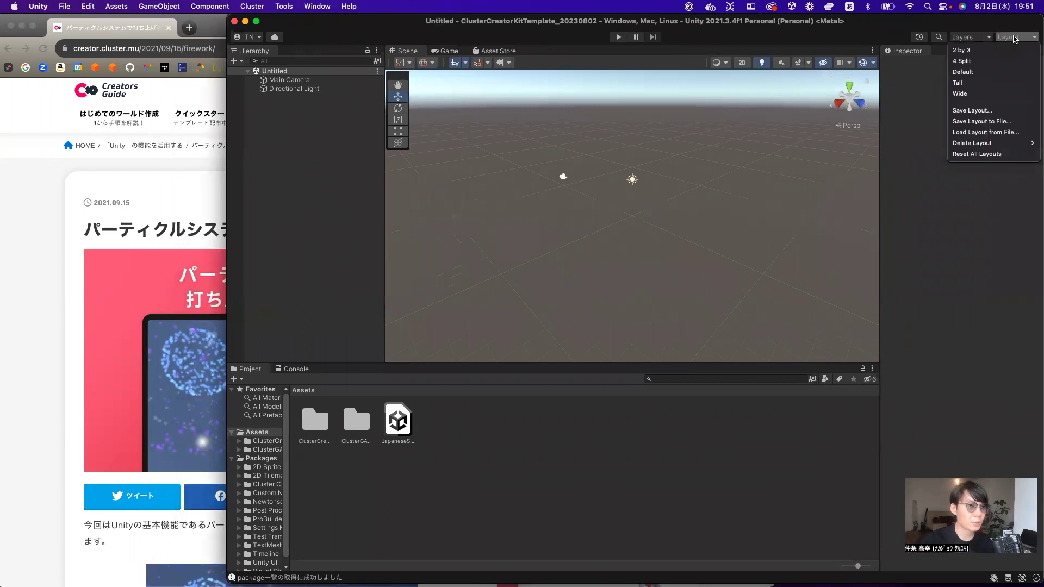
pyautogui.click(992, 53)
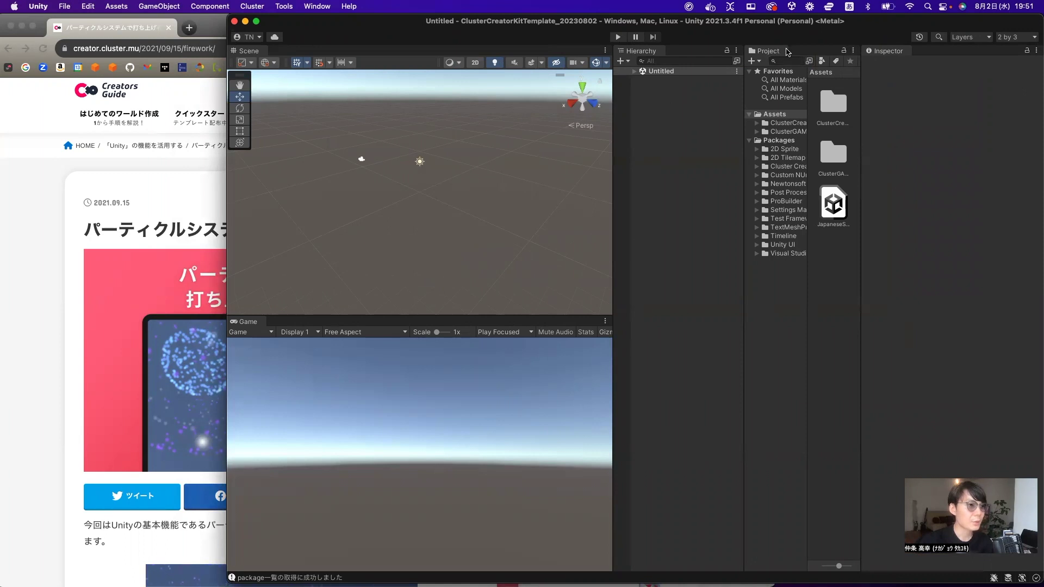
# Set the Project panel to One Column Layout and expand ClusterCreatorKitTemplate.
pyautogui.click(852, 51)
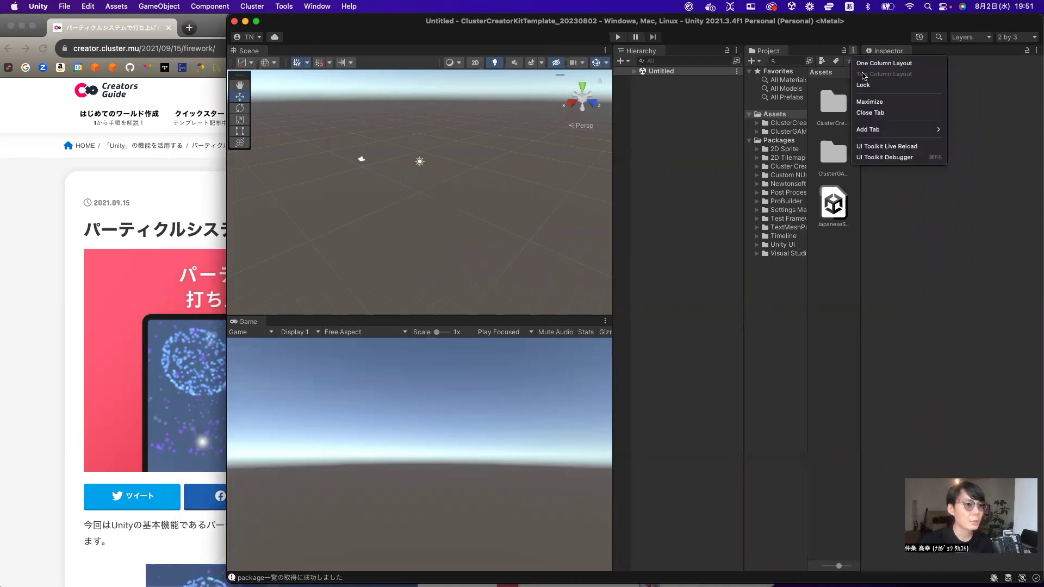
pyautogui.click(868, 65)
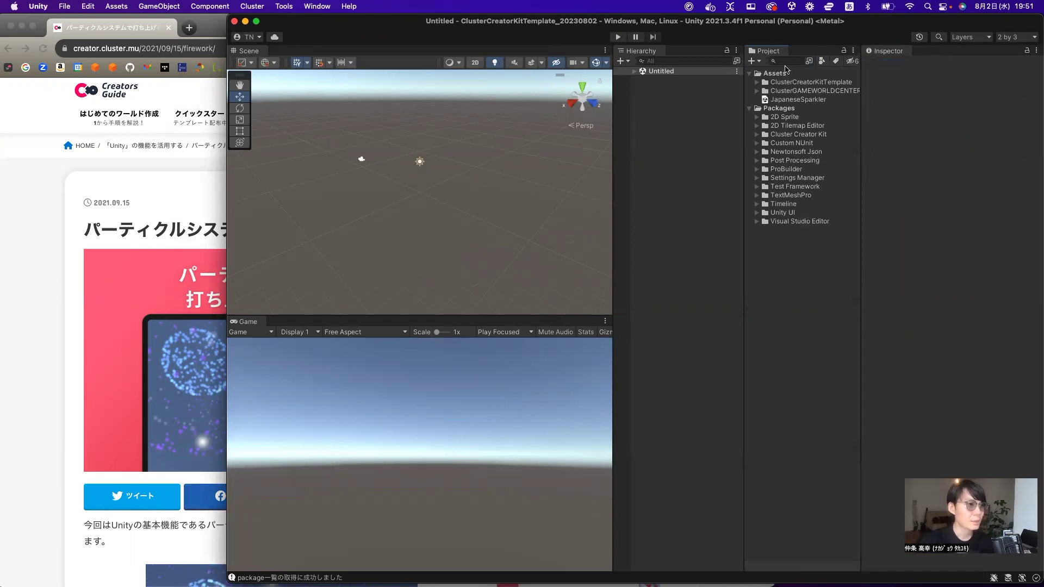
pyautogui.click(758, 82)
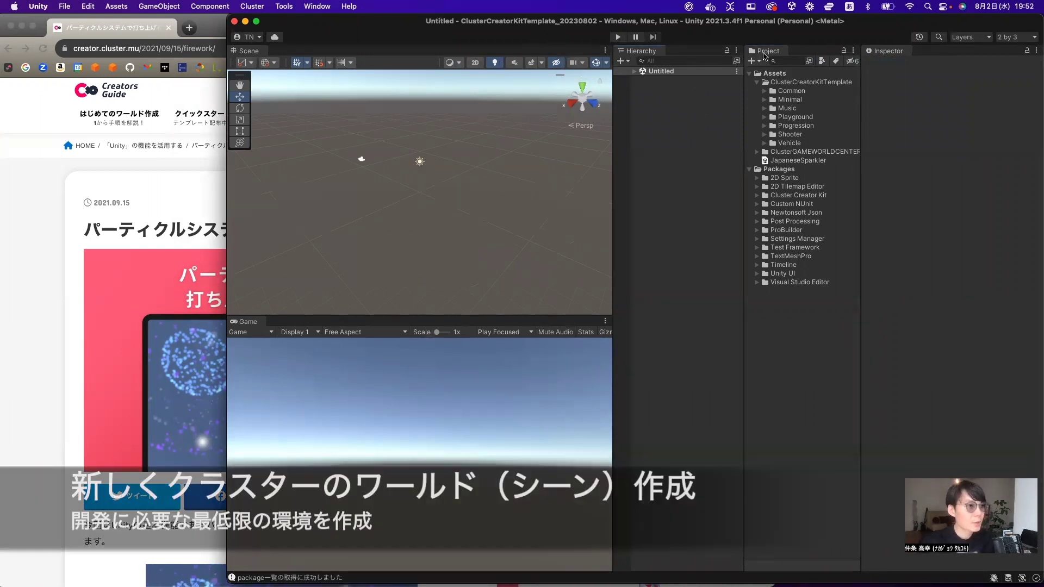
# Create a new scene asset named JapaneseSpark in the Project panel.
pyautogui.click(753, 61)
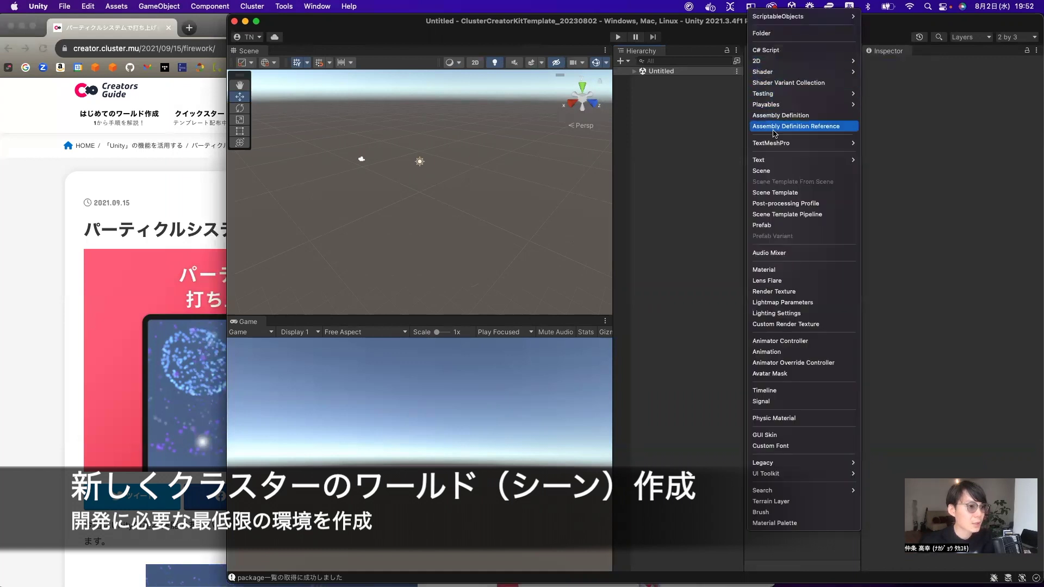
pyautogui.moveTo(776, 164)
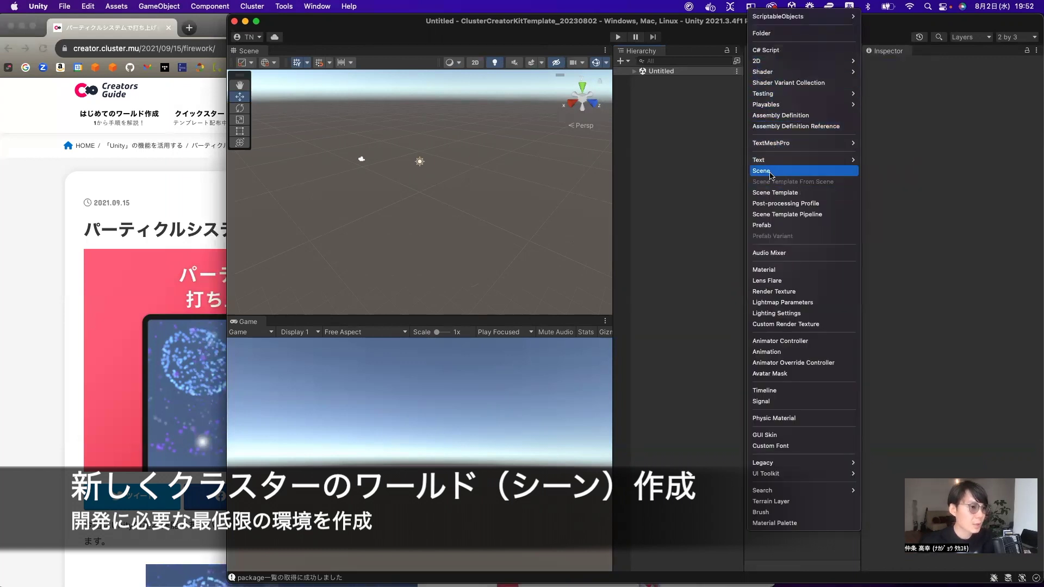
pyautogui.click(766, 172)
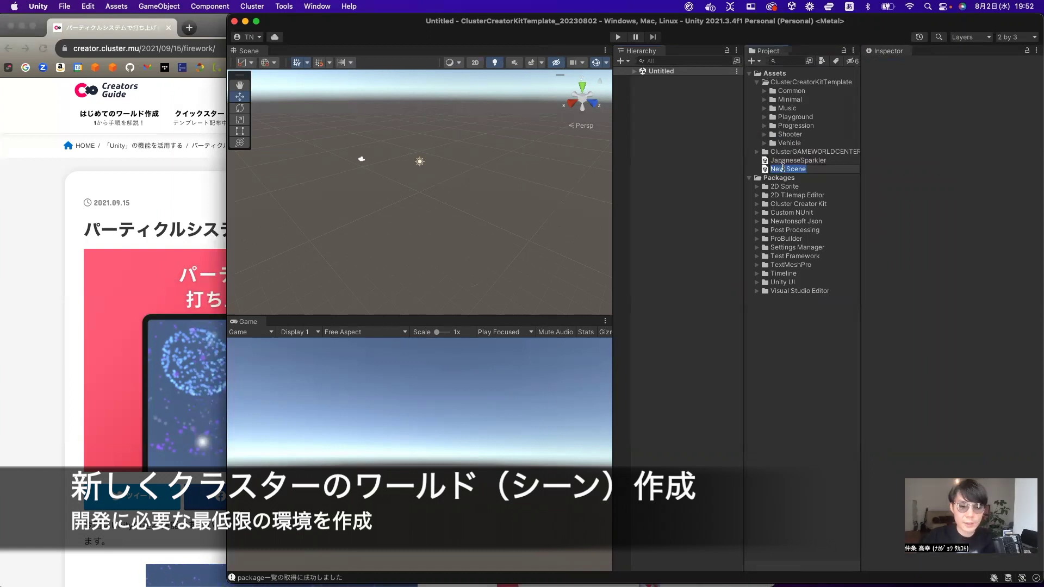
pyautogui.write('J')
pyautogui.press('BackSpace')
pyautogui.press('BackSpace')
pyautogui.press('BackSpace')
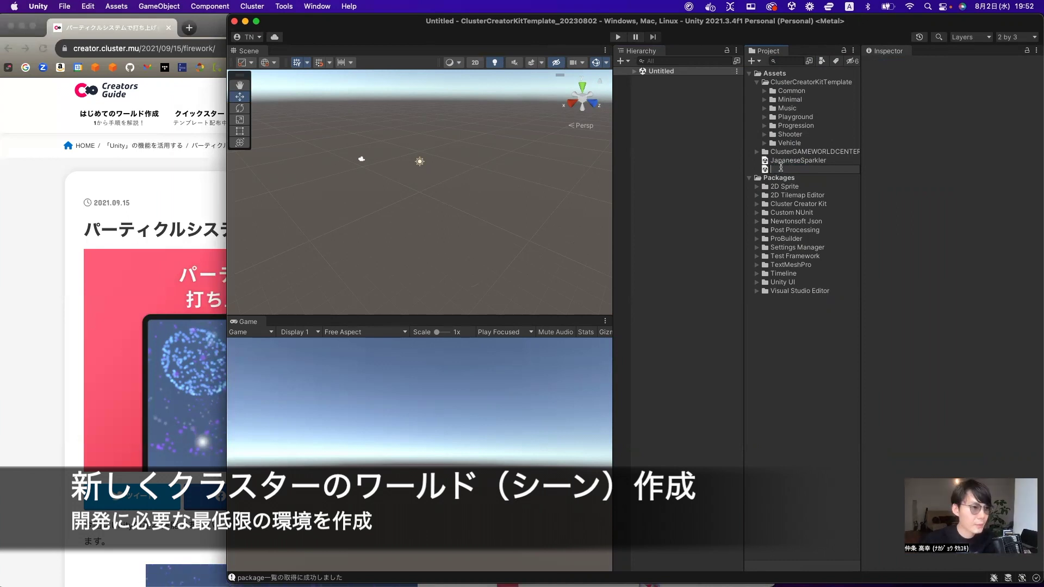
pyautogui.write('JapaneseSpark')
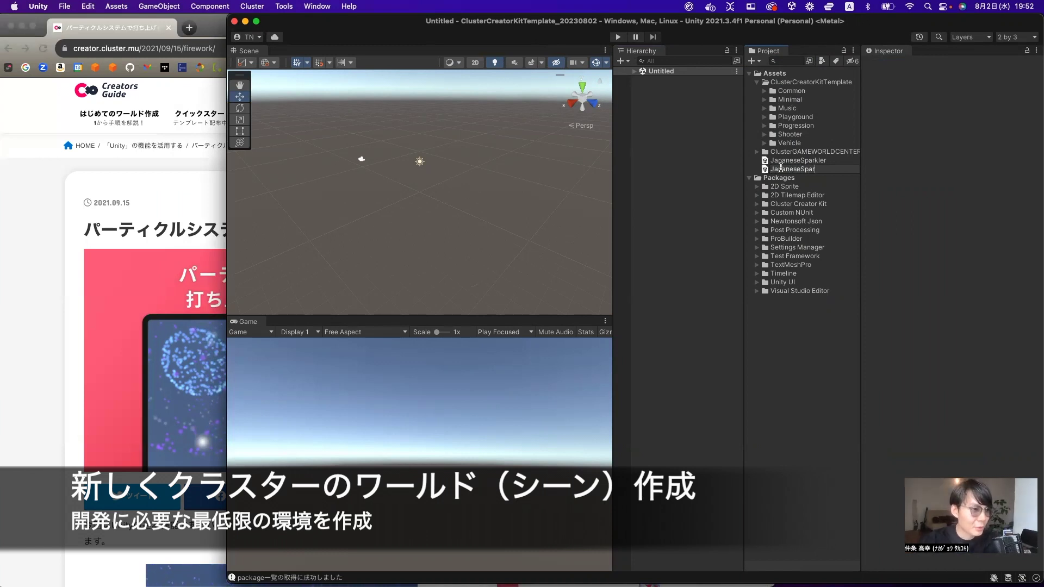
pyautogui.write('le')
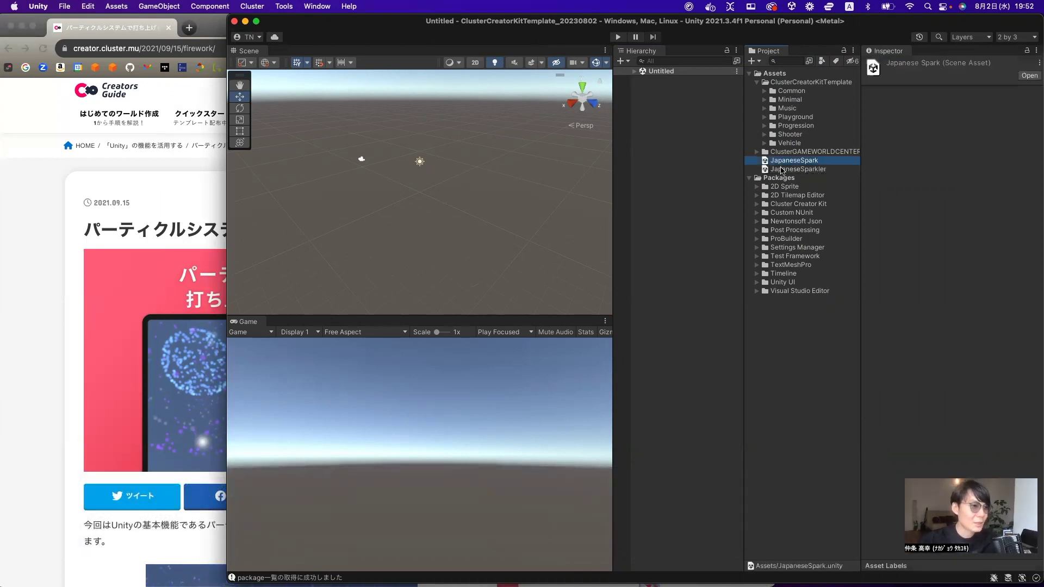
pyautogui.press('Return')
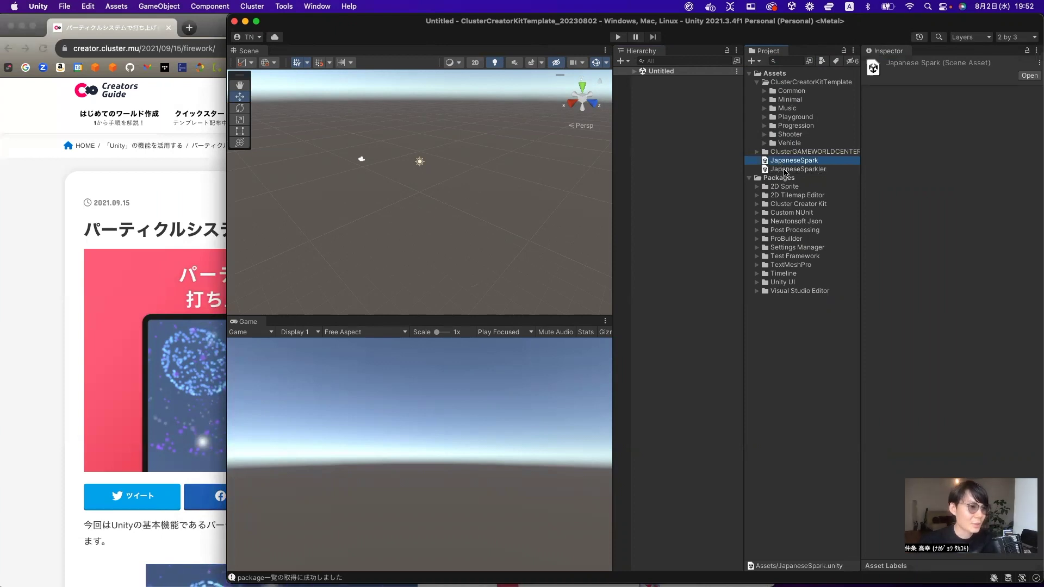
# Delete the JapaneseSparkler asset and open the JapaneseSpark scene.
pyautogui.rightClick(784, 173)
pyautogui.click(796, 197)
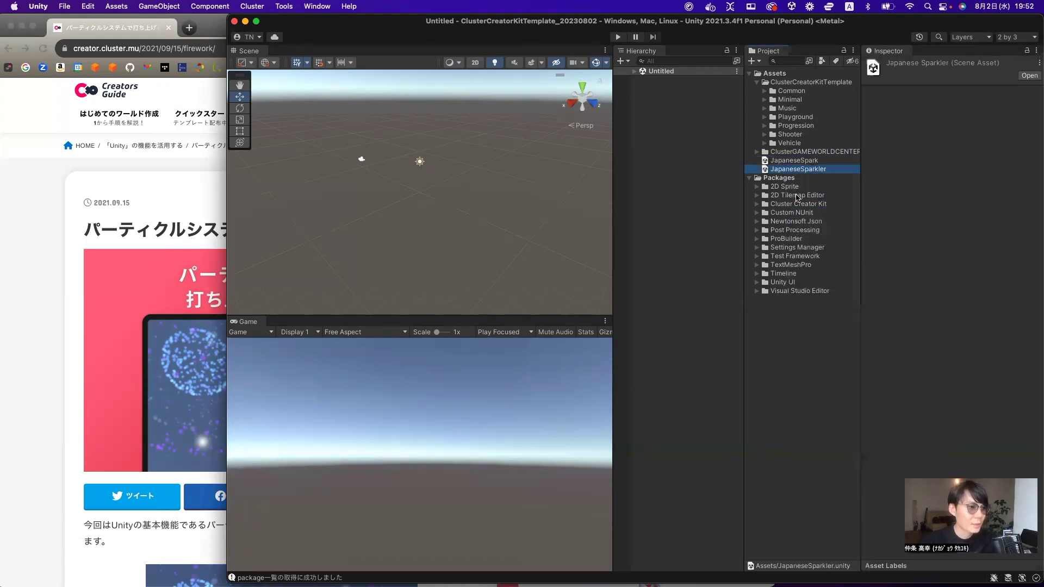
pyautogui.click(553, 248)
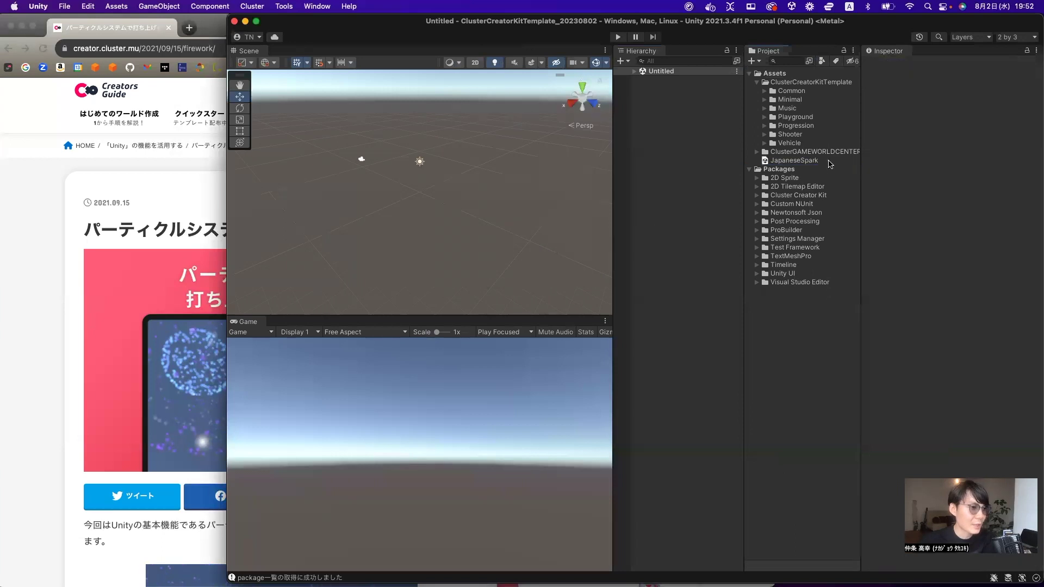
pyautogui.click(802, 161)
pyautogui.doubleClick(791, 161)
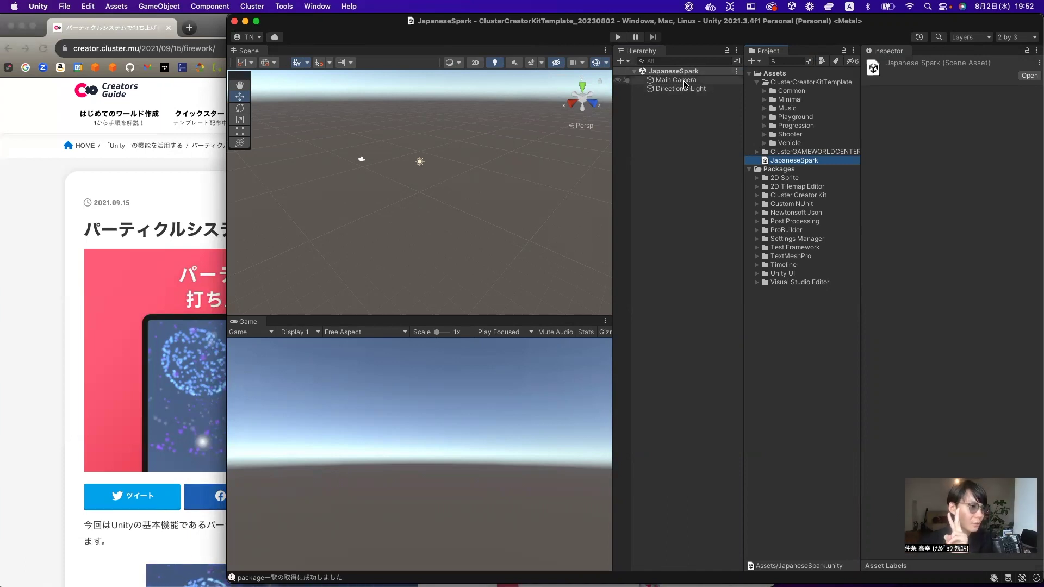
# Delete the Main Camera, leaving only the Directional Light in the scene.
pyautogui.doubleClick(683, 82)
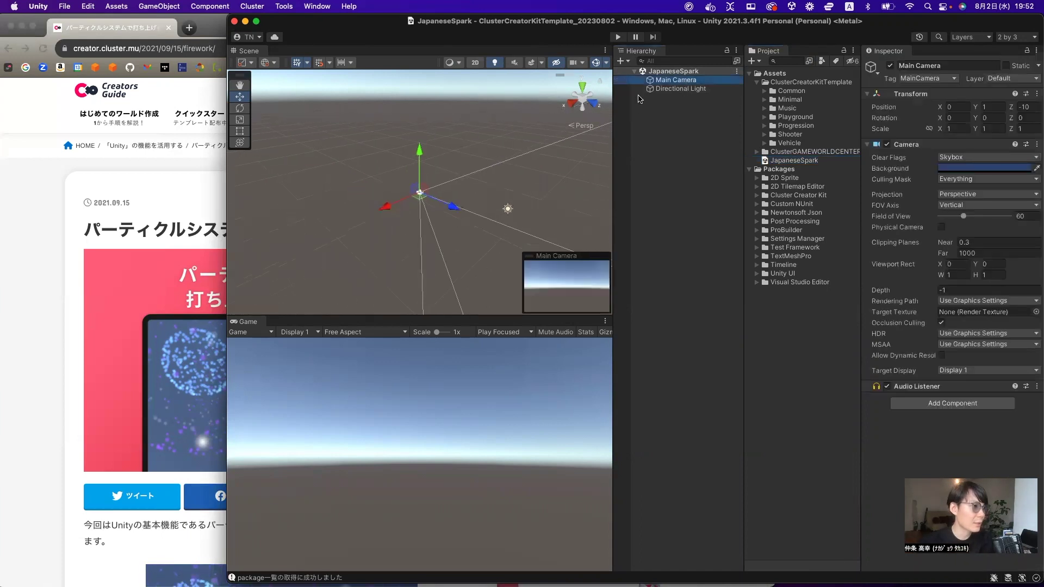
pyautogui.rightClick(666, 82)
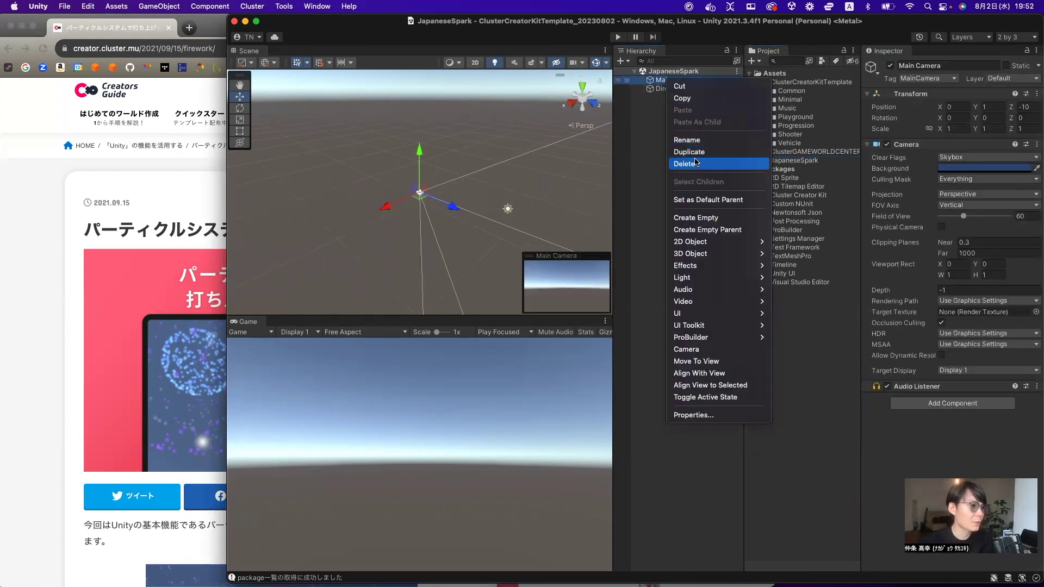
pyautogui.press('Escape')
pyautogui.press('Delete')
pyautogui.click(674, 82)
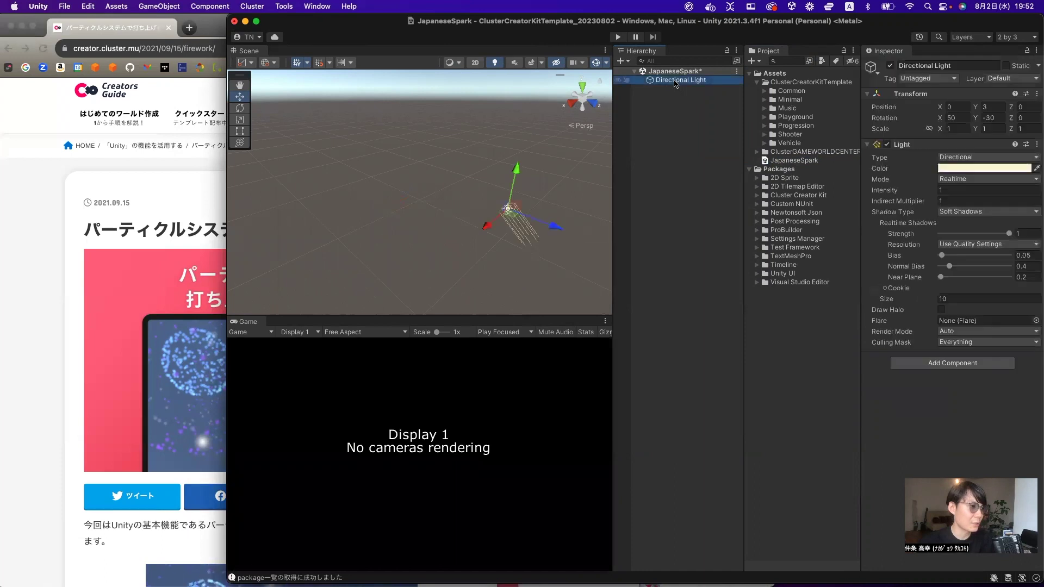
pyautogui.doubleClick(674, 81)
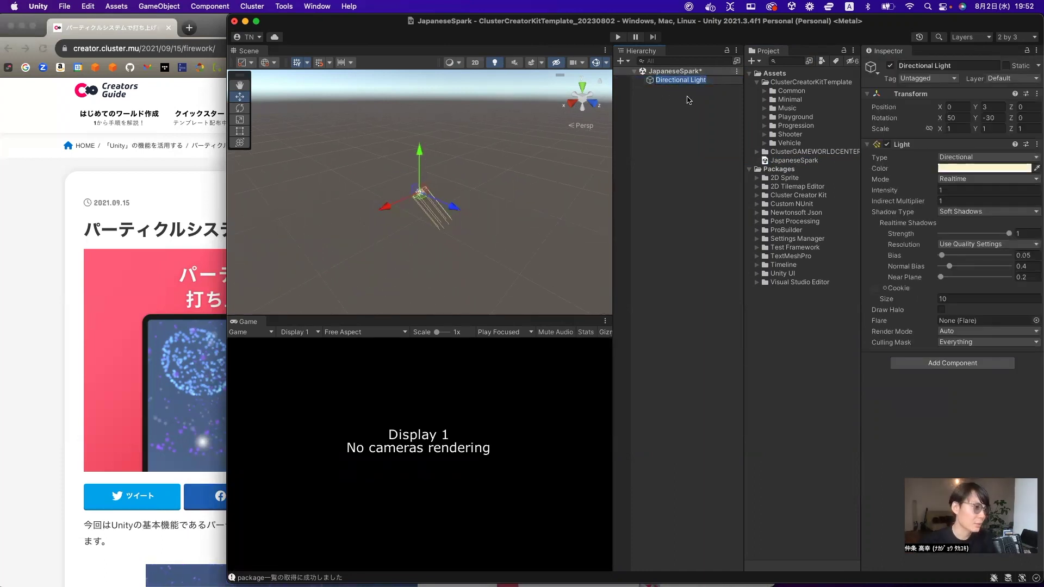
pyautogui.click(689, 109)
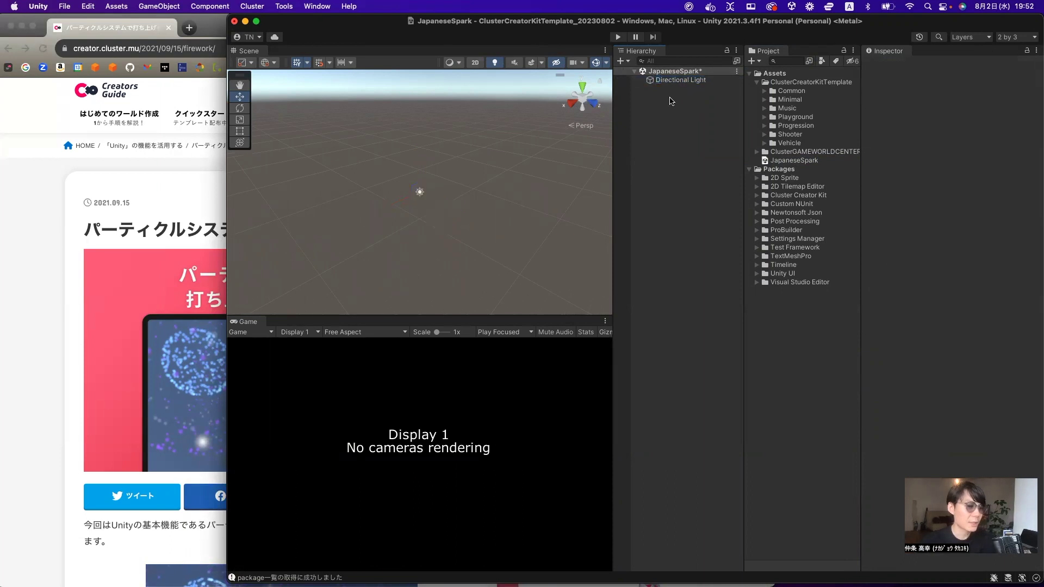
# Add two empty GameObjects to the scene.
pyautogui.click(622, 60)
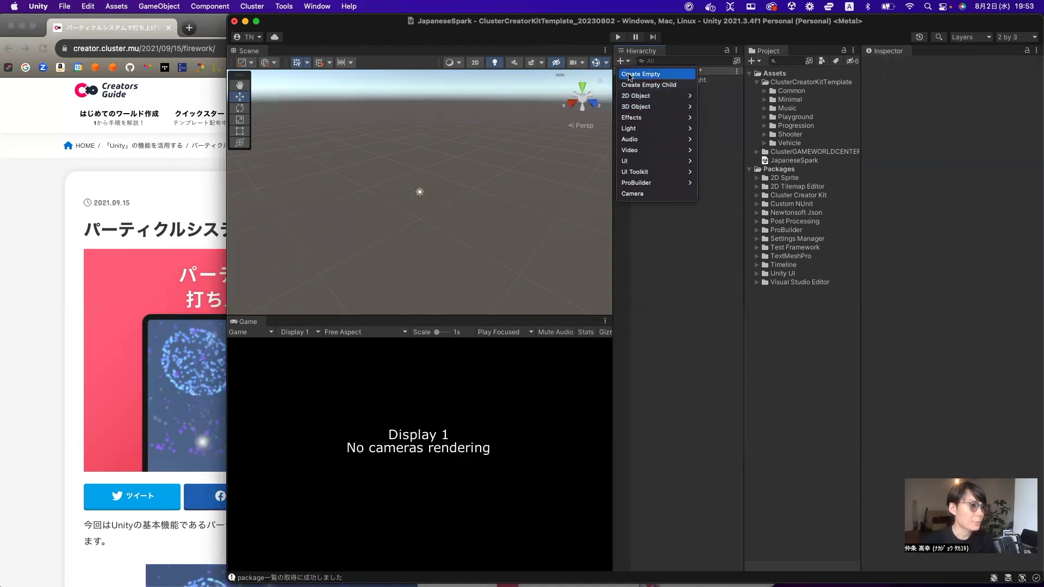
pyautogui.click(629, 74)
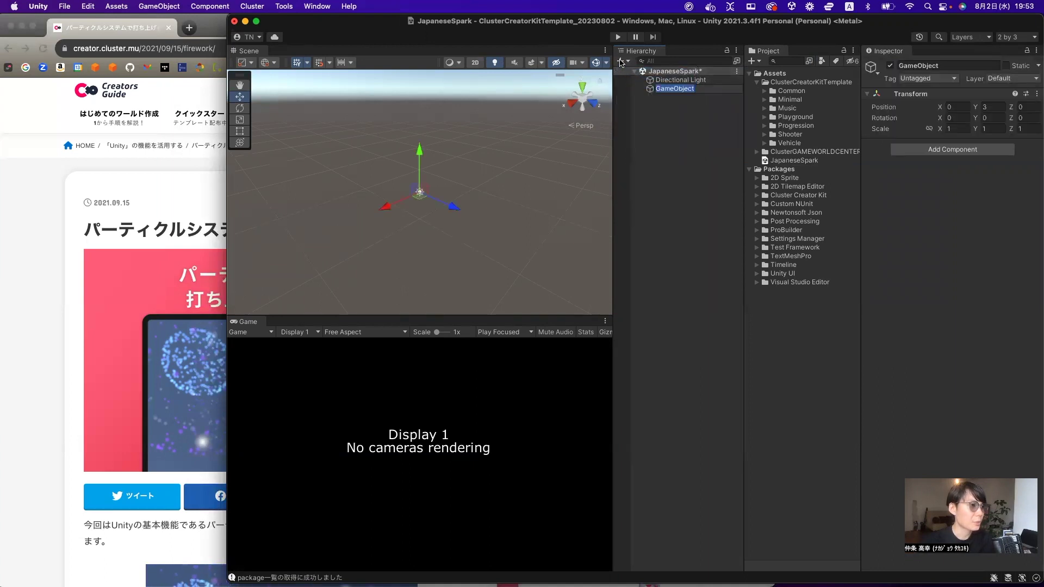
pyautogui.click(621, 61)
pyautogui.click(631, 77)
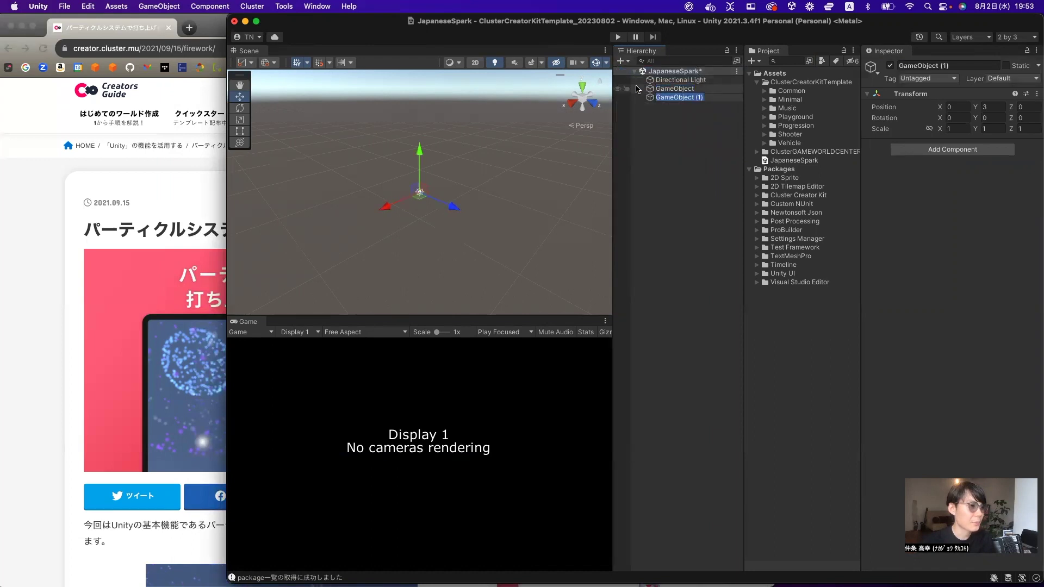
# Rename the first GameObject to SpawnPoint, correcting the misspelled 'SpnPoint'.
pyautogui.click(663, 89)
pyautogui.write('Sp')
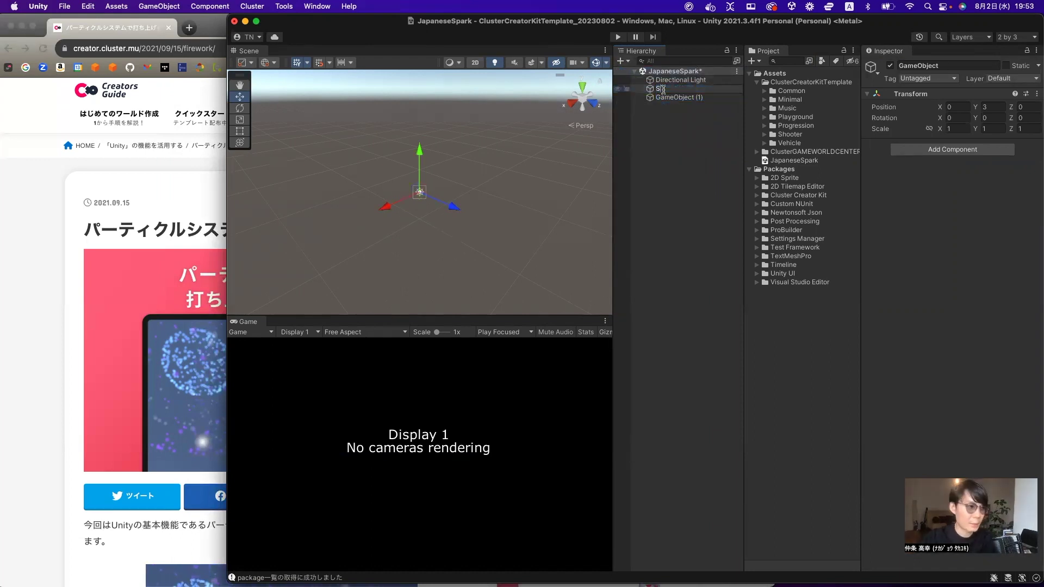
pyautogui.write('awn')
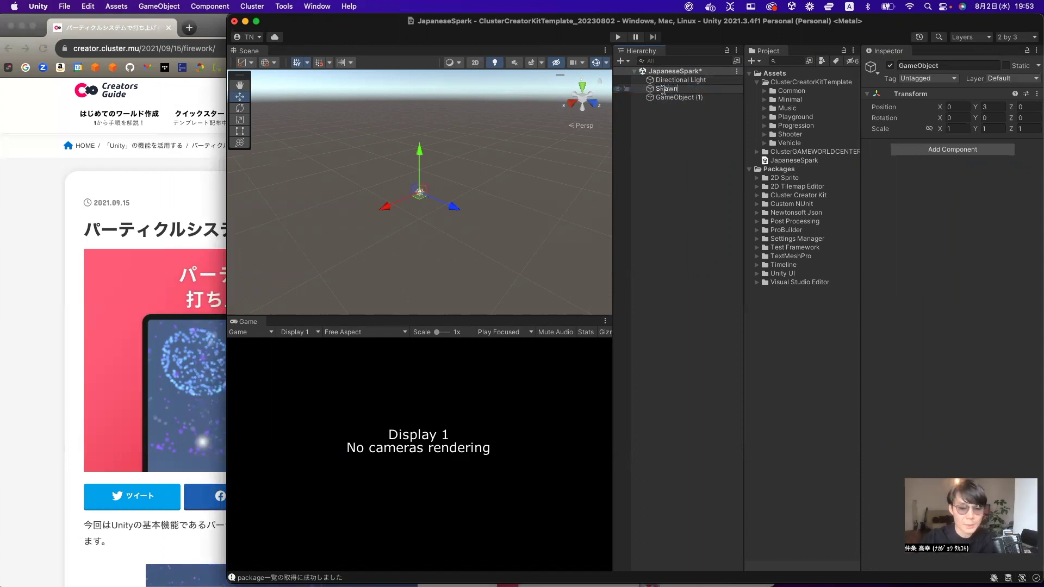
pyautogui.write('Point')
pyautogui.press('Return')
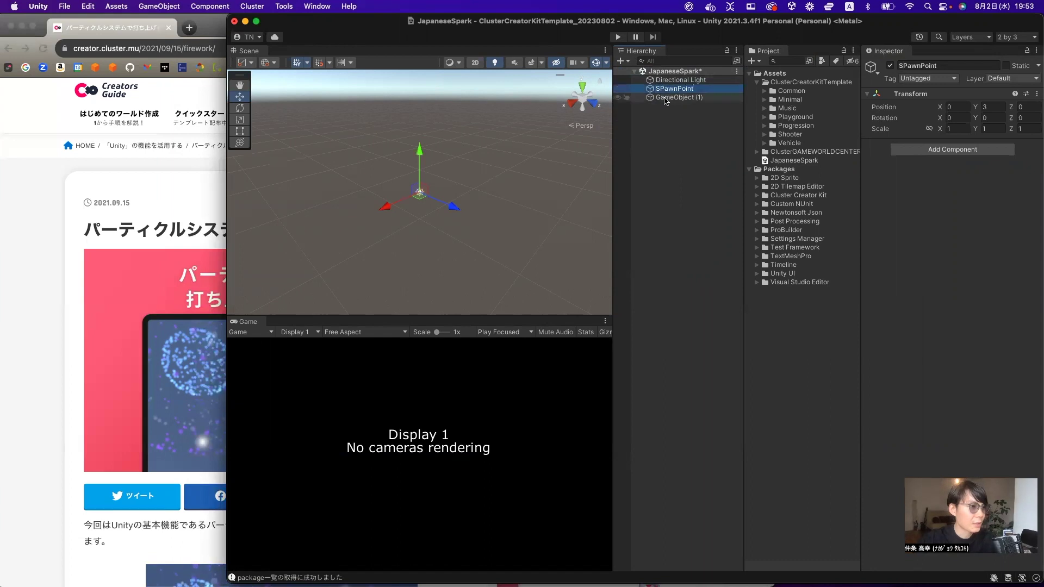
pyautogui.click(660, 90)
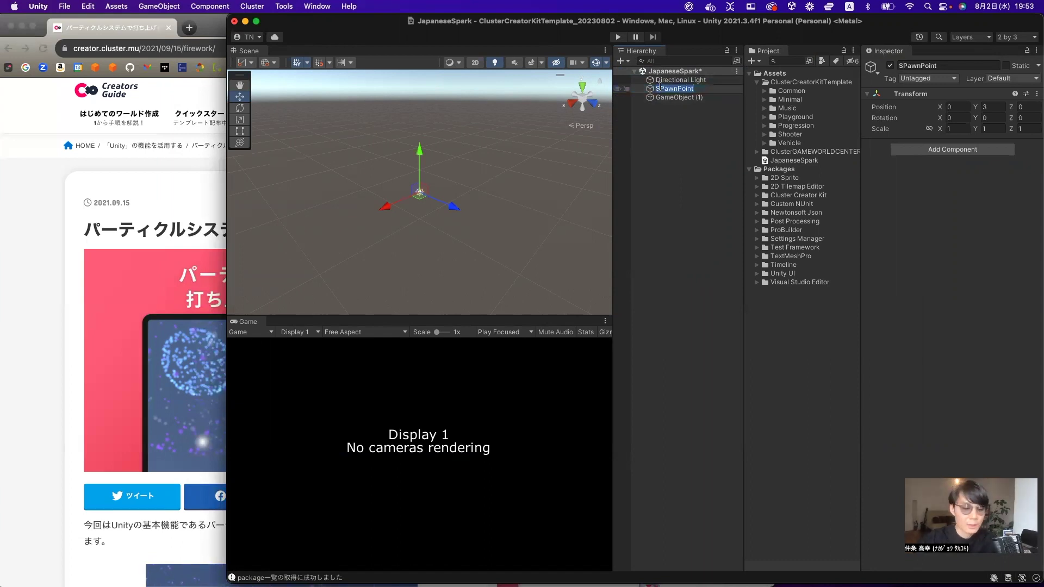
pyautogui.press('BackSpace')
pyautogui.write('SpawnPoint')
pyautogui.press('Return')
# Add a Spawn Point script component to SpawnPoint.
pyautogui.click(968, 150)
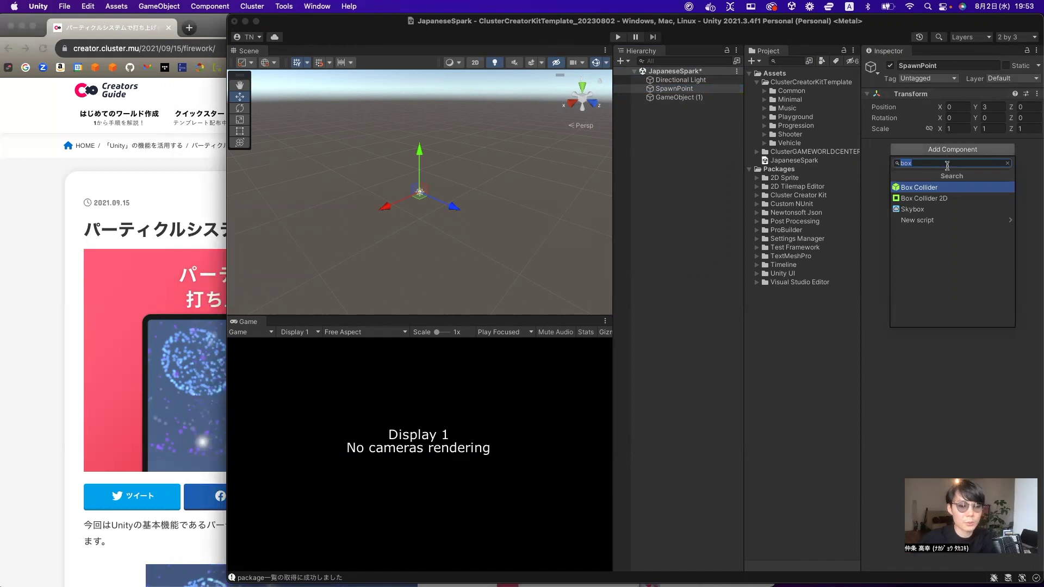
pyautogui.write('Spa')
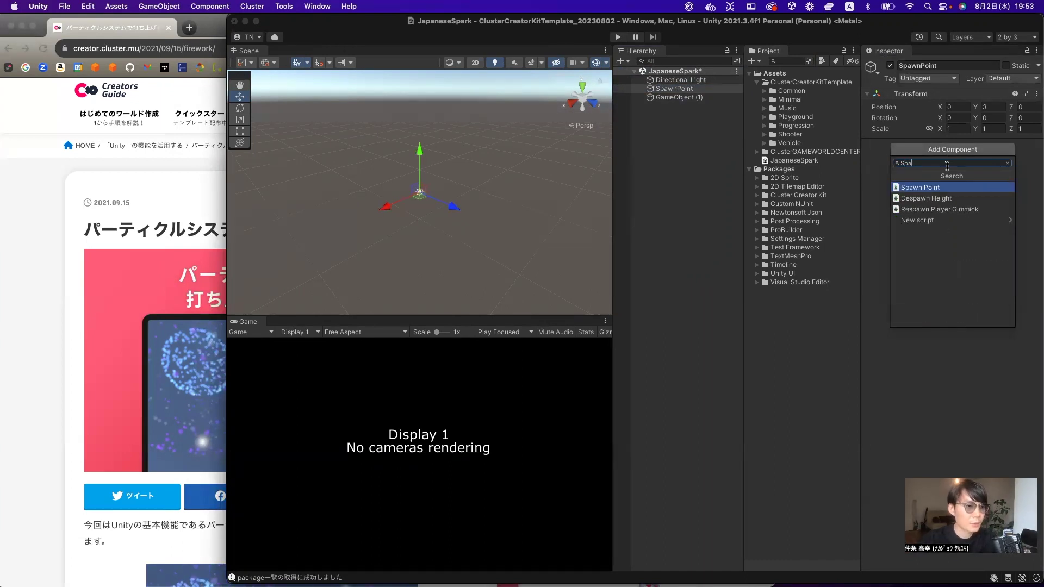
pyautogui.click(941, 188)
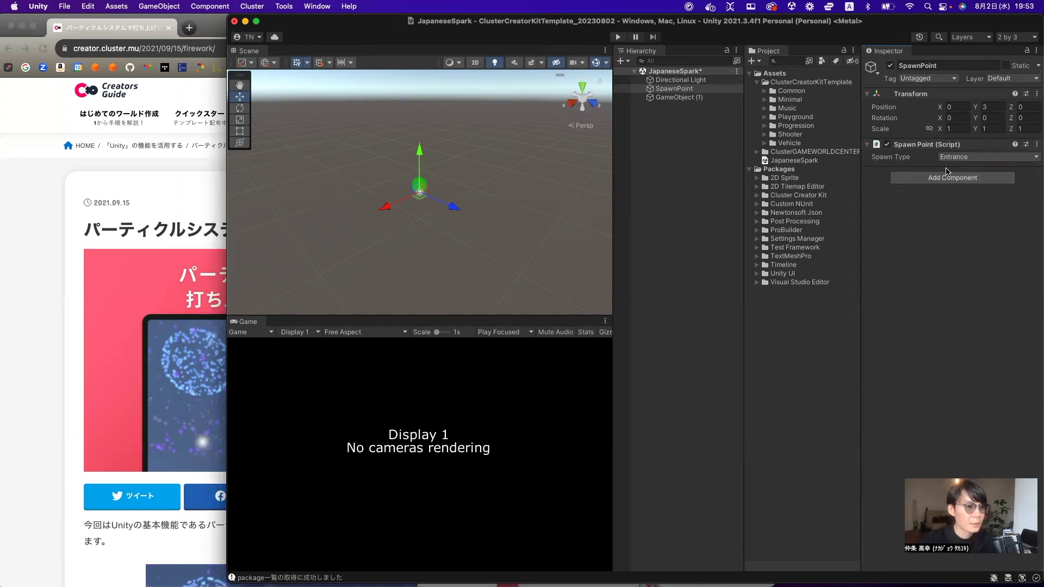
pyautogui.click(672, 97)
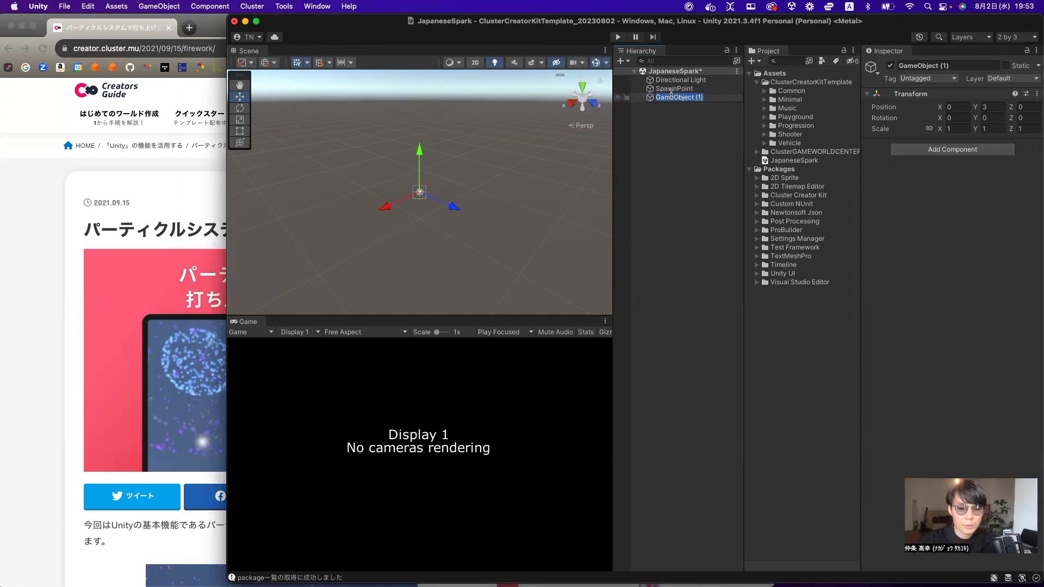
# Rename GameObject (1) to DespawnHeight and add a Despawn Height script.
pyautogui.write('Despawn')
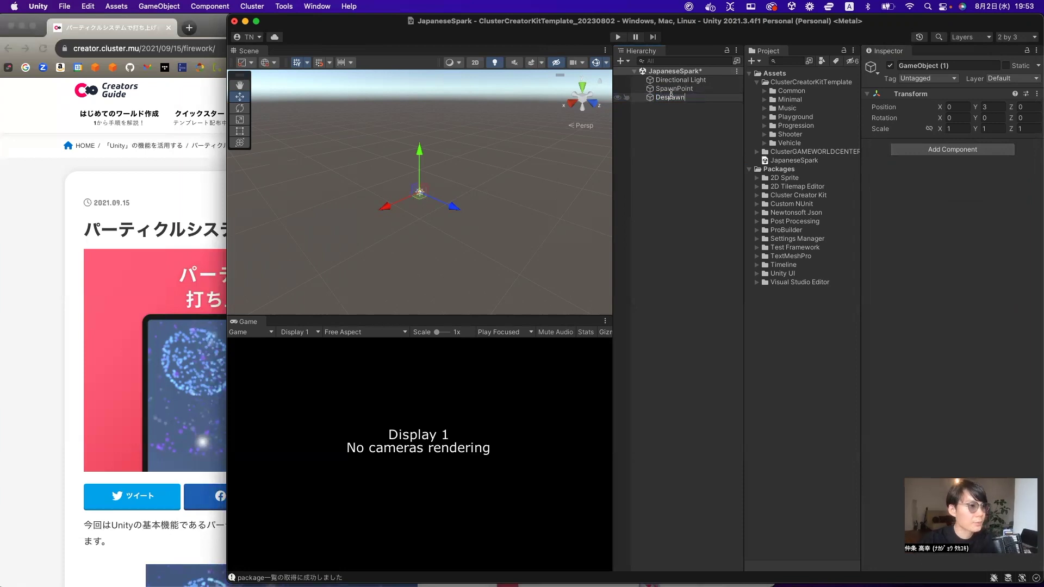
pyautogui.write('Height')
pyautogui.press('Return')
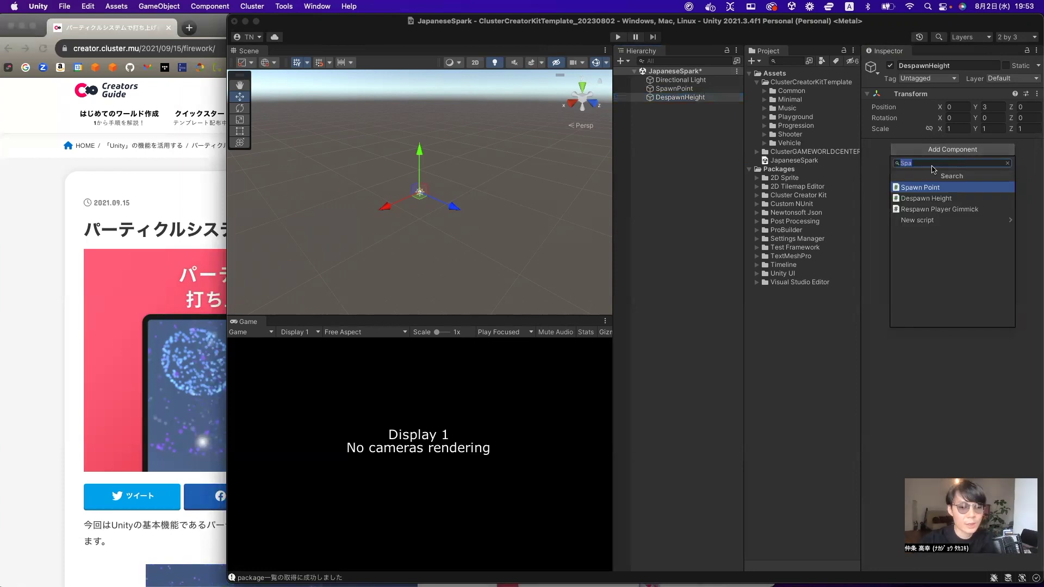
pyautogui.write('Des')
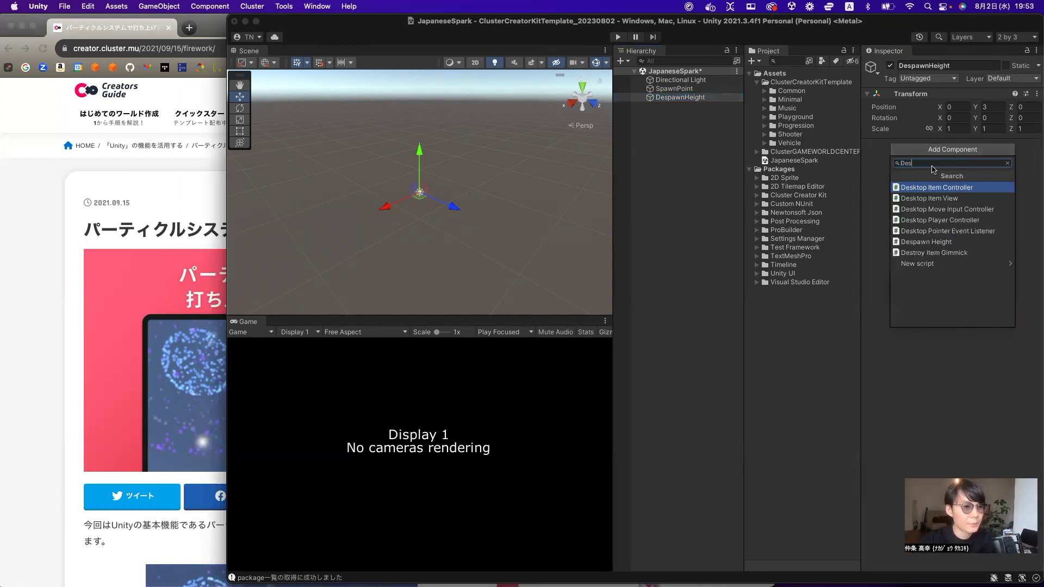
pyautogui.write('p')
pyautogui.click(928, 188)
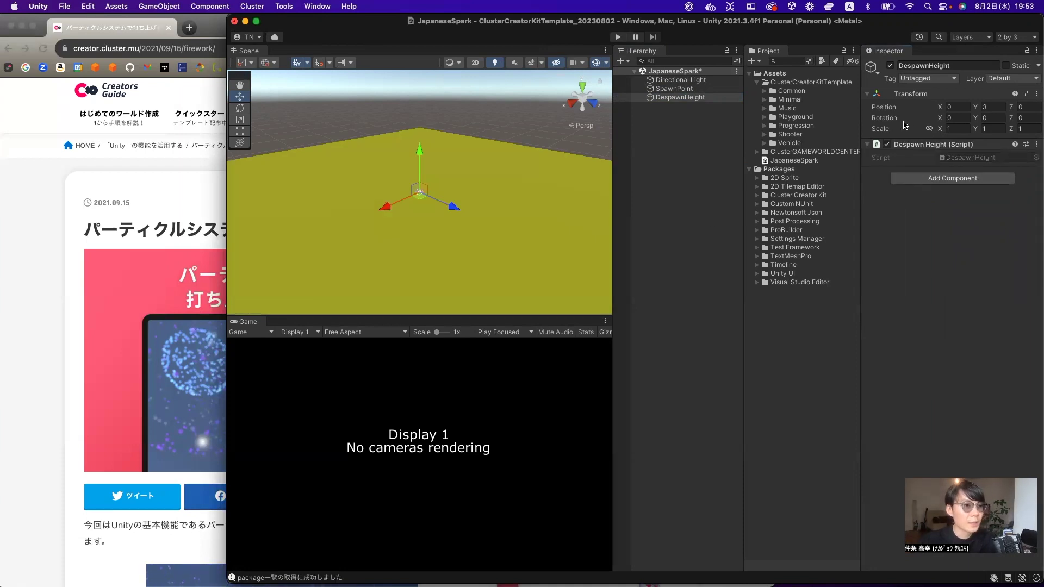
# Give DespawnHeight a negative Y position below SpawnPoint, then select both objects.
pyautogui.click(987, 107)
pyautogui.write('-11')
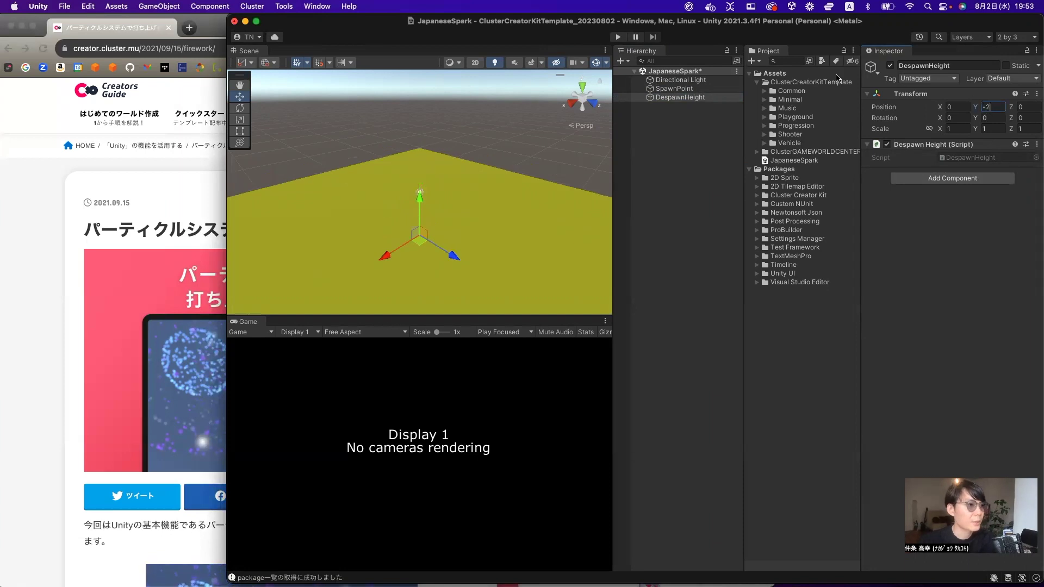
pyautogui.click(674, 89)
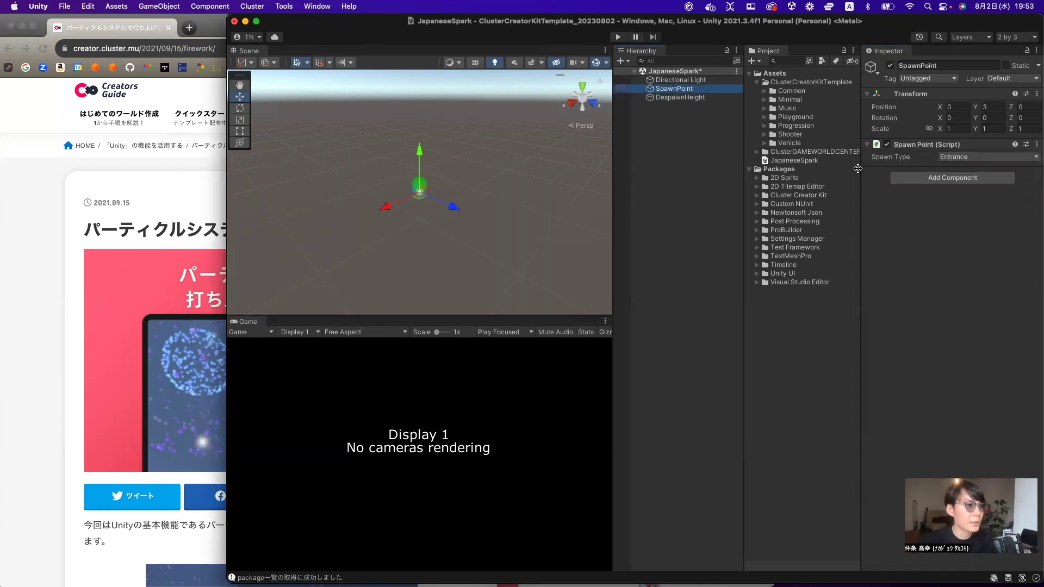
pyautogui.keyDown('shift'); pyautogui.click(662, 98); pyautogui.keyUp('shift')
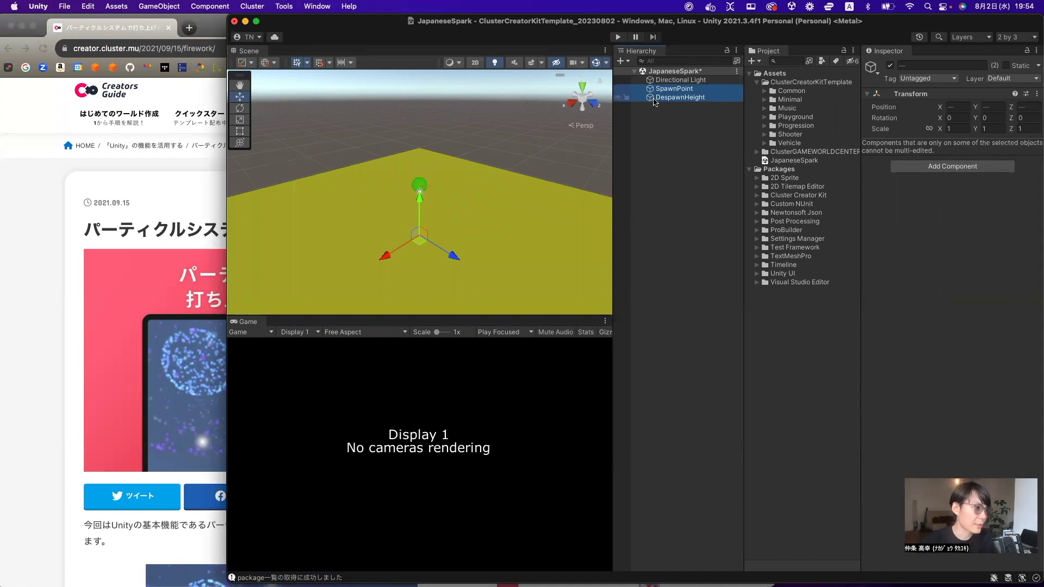
# Add a Plane to the scene and set its Position Y to 0.
pyautogui.click(622, 62)
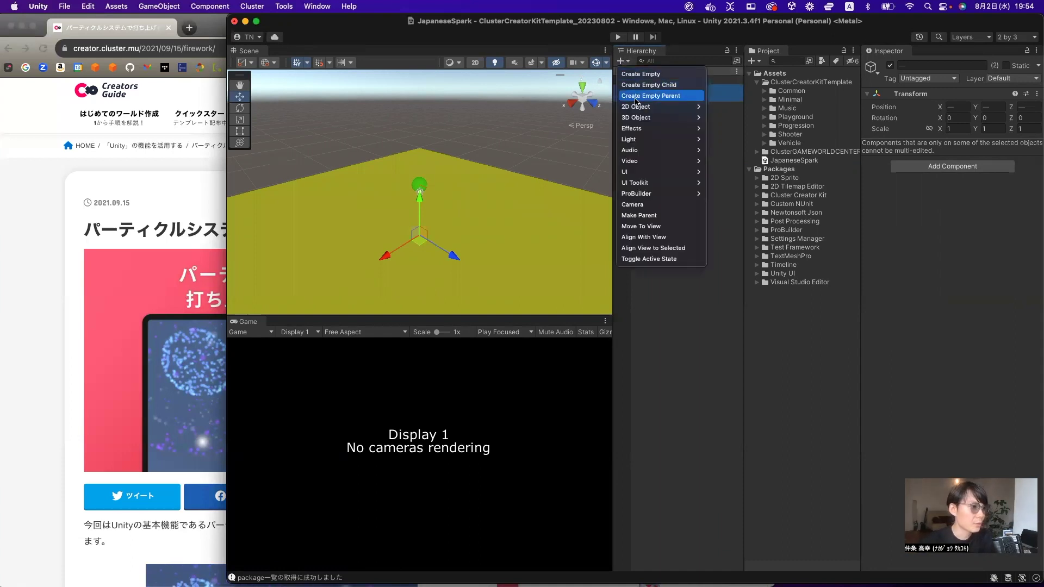
pyautogui.moveTo(637, 118)
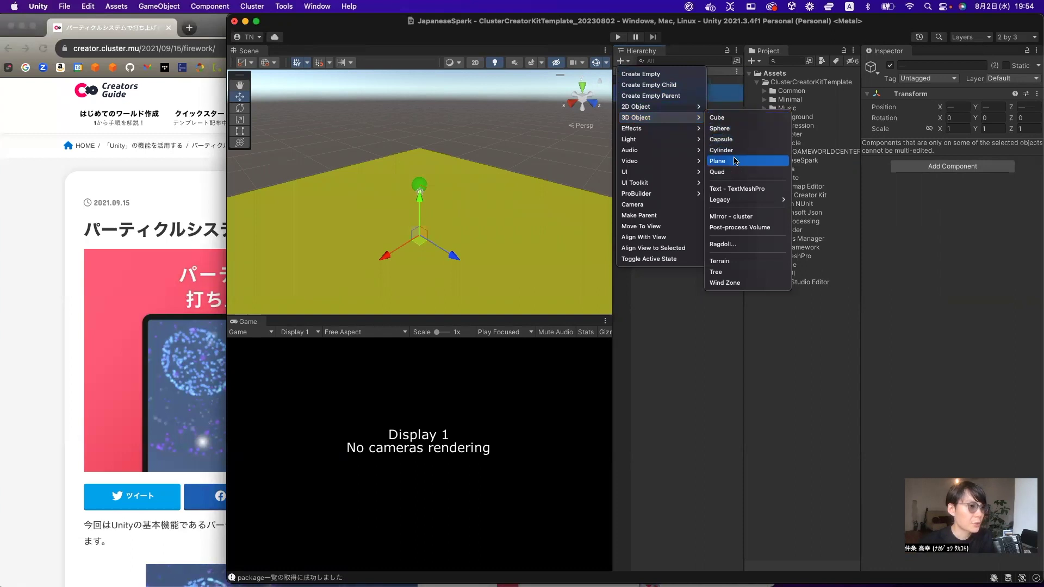
pyautogui.click(735, 161)
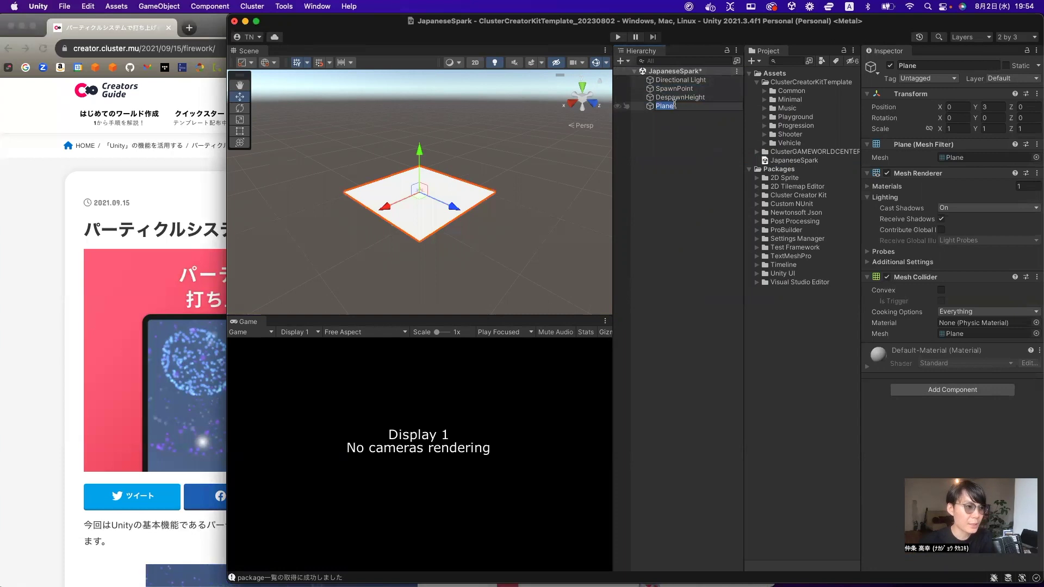
pyautogui.click(988, 107)
pyautogui.write('0')
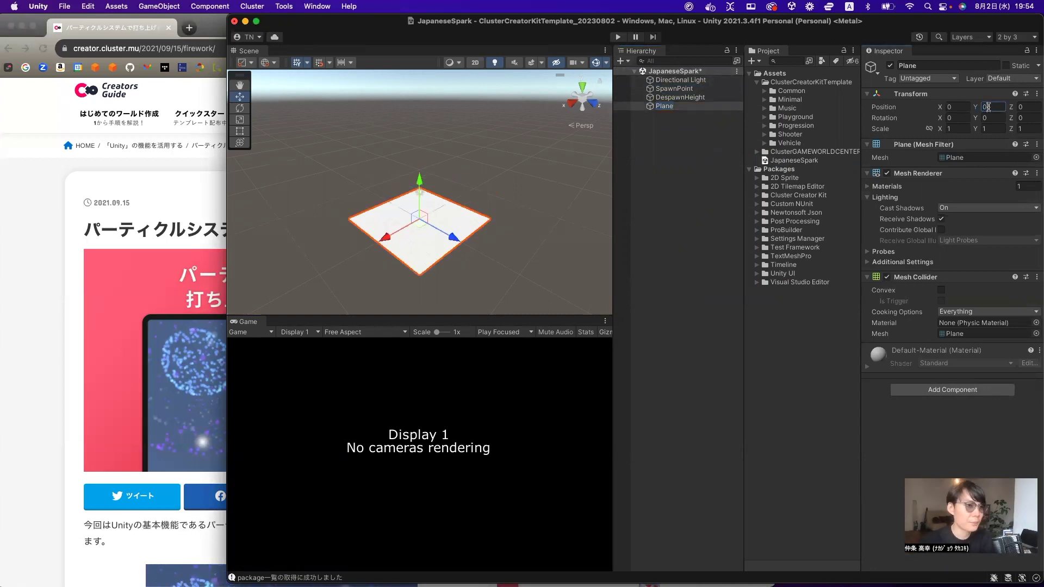
# Look down on the plane, test-play the scene, then return to the fireworks article.
pyautogui.keyDown('shift'); pyautogui.click(671, 89); pyautogui.keyUp('shift')
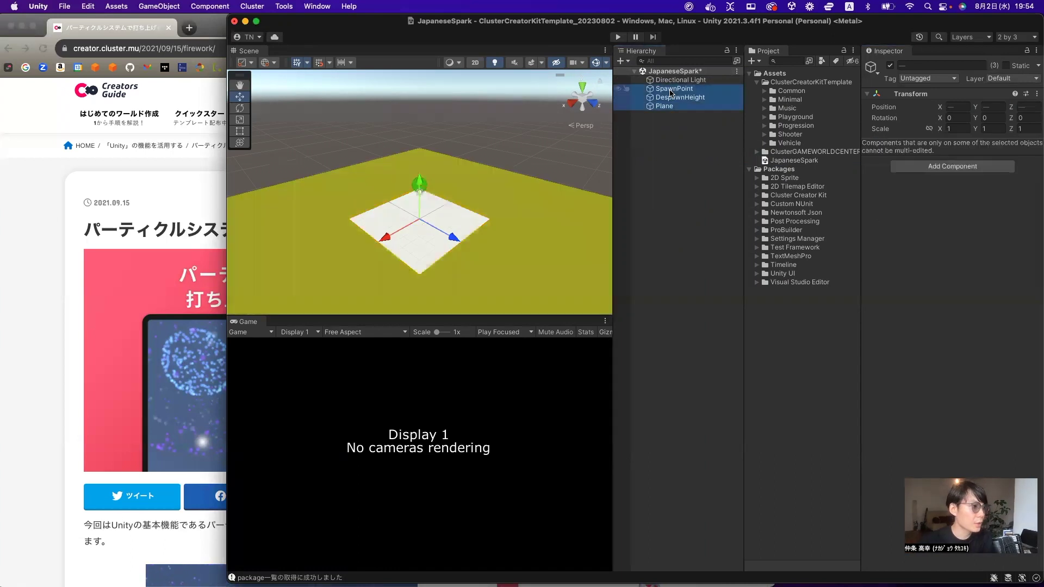
pyautogui.scroll(3, 505, 176)
pyautogui.moveTo(503, 180)
pyautogui.keyDown('alt'); pyautogui.mouseDown()
pyautogui.moveTo(517, 129)
pyautogui.moveTo(494, 242)
pyautogui.mouseUp(); pyautogui.keyUp('alt')
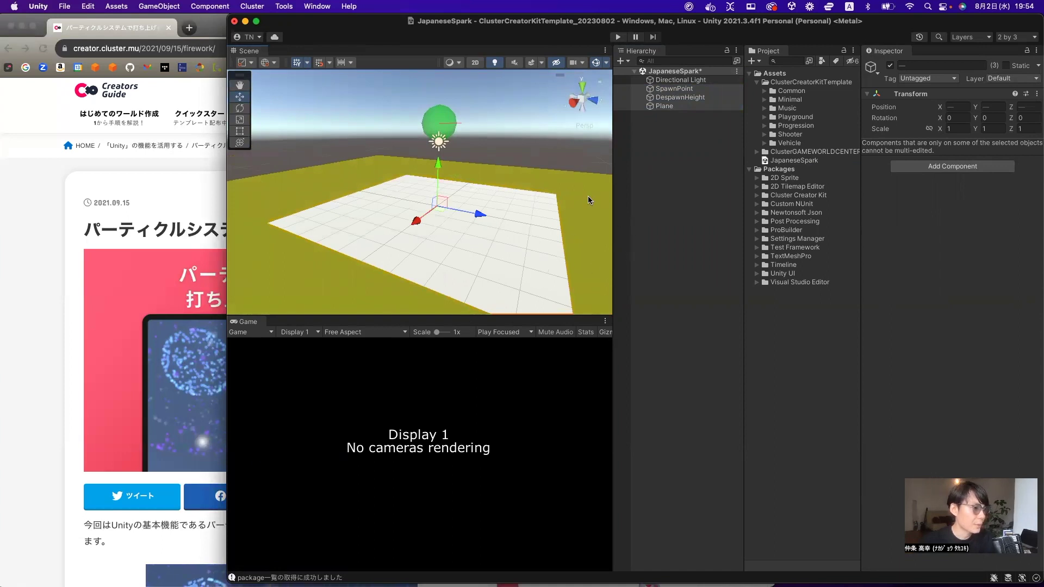
pyautogui.click(618, 37)
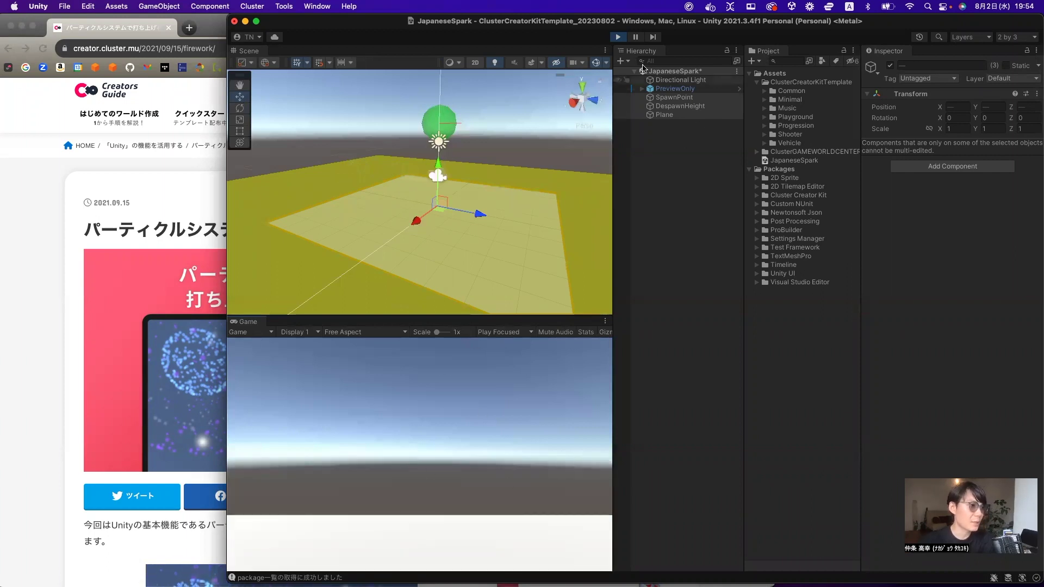
pyautogui.click(618, 36)
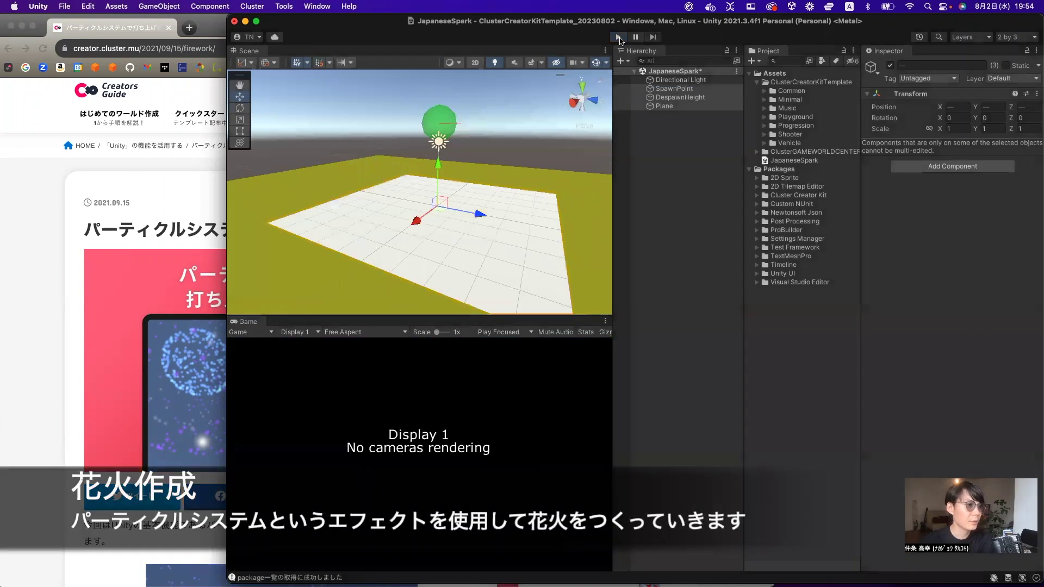
pyautogui.click(90, 225)
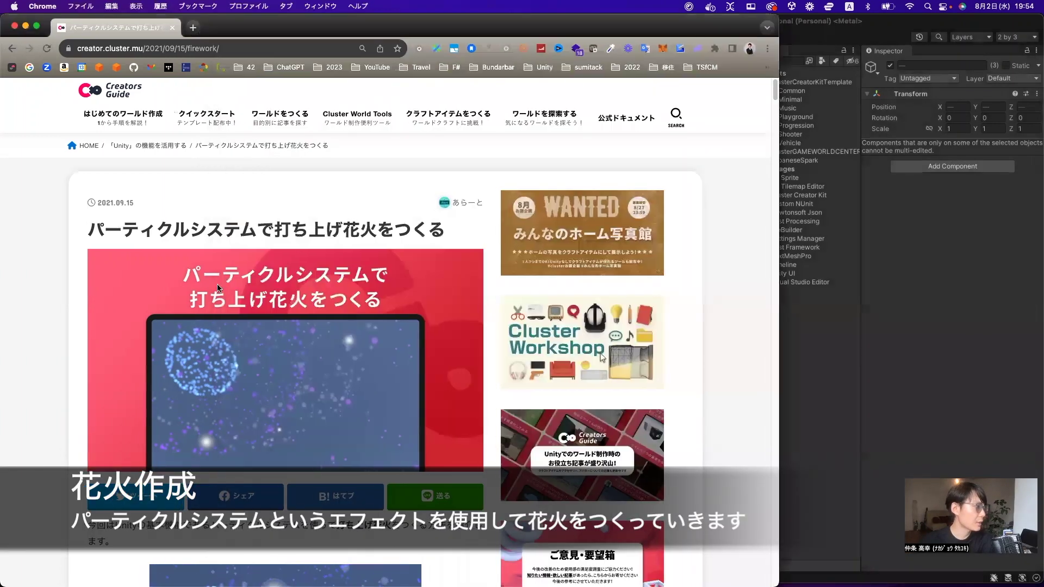
# Shrink Chrome's width by dragging its right edge, then bring Unity forward.
pyautogui.moveTo(779, 186); pyautogui.dragTo(433, 189)
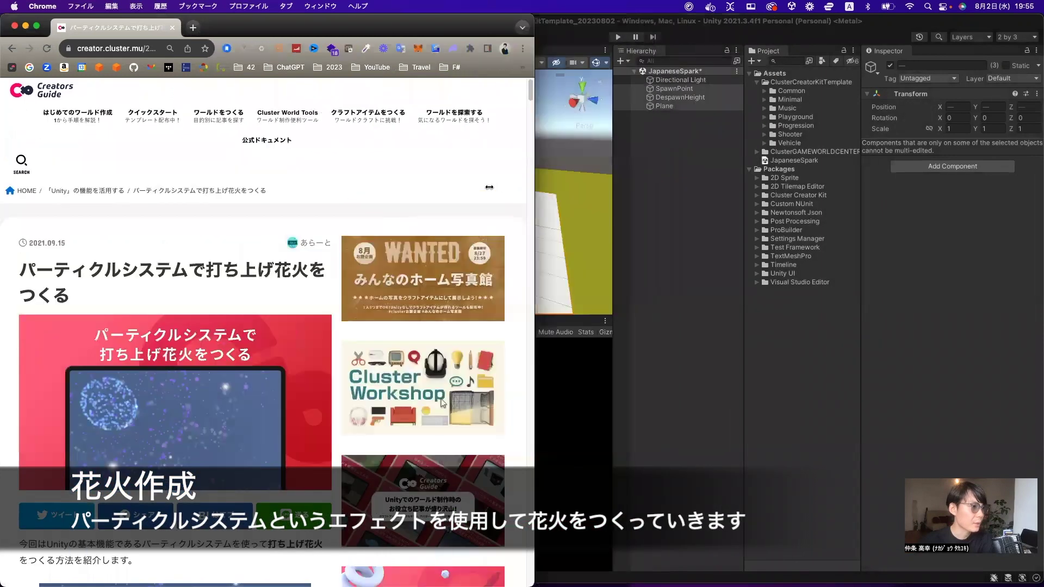
pyautogui.click(715, 154)
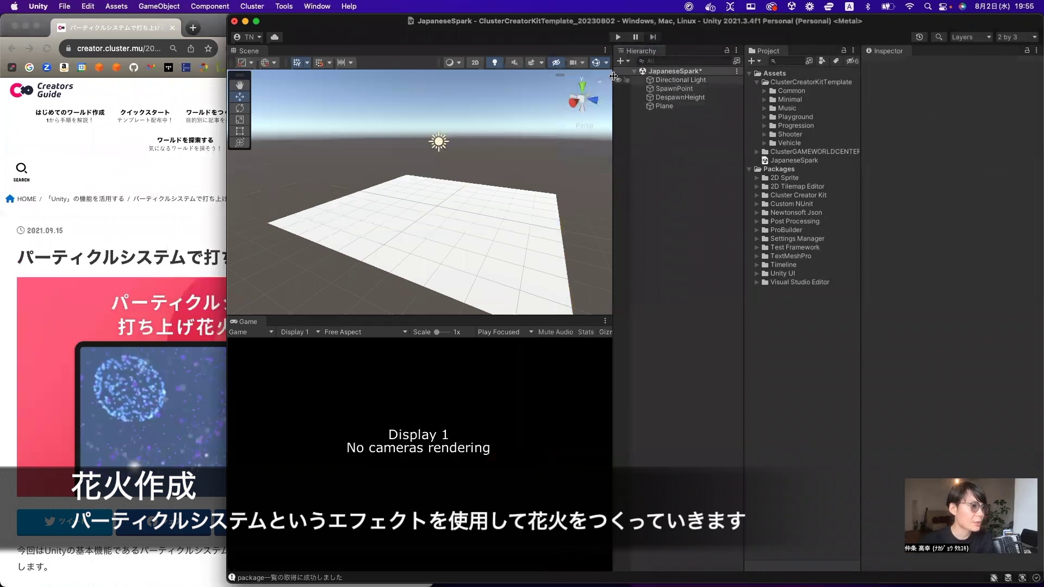
# Create an empty GameObject at position (0, 0, 0) and name it JSparkler.
pyautogui.click(621, 62)
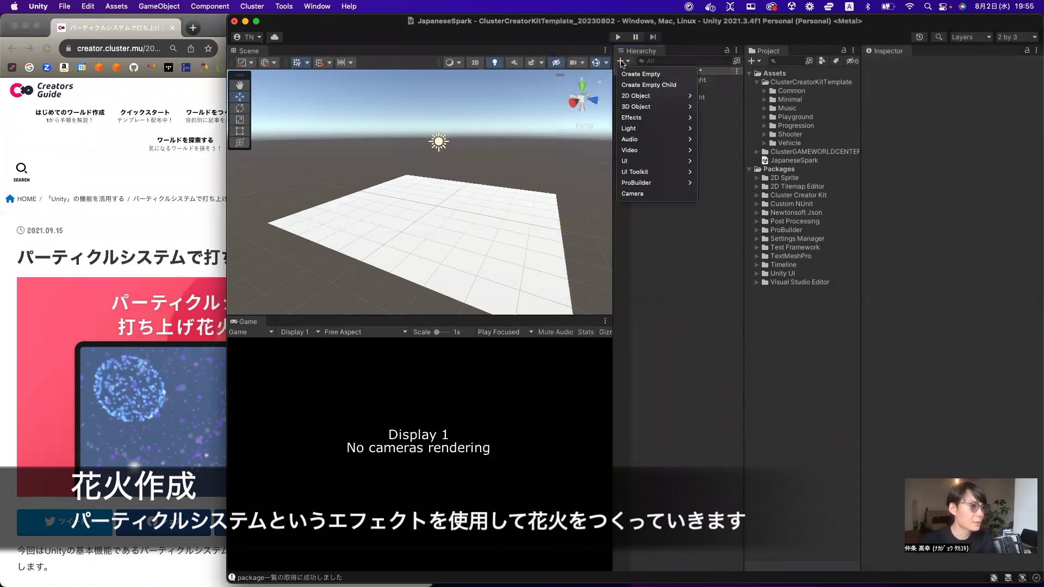
pyautogui.click(643, 75)
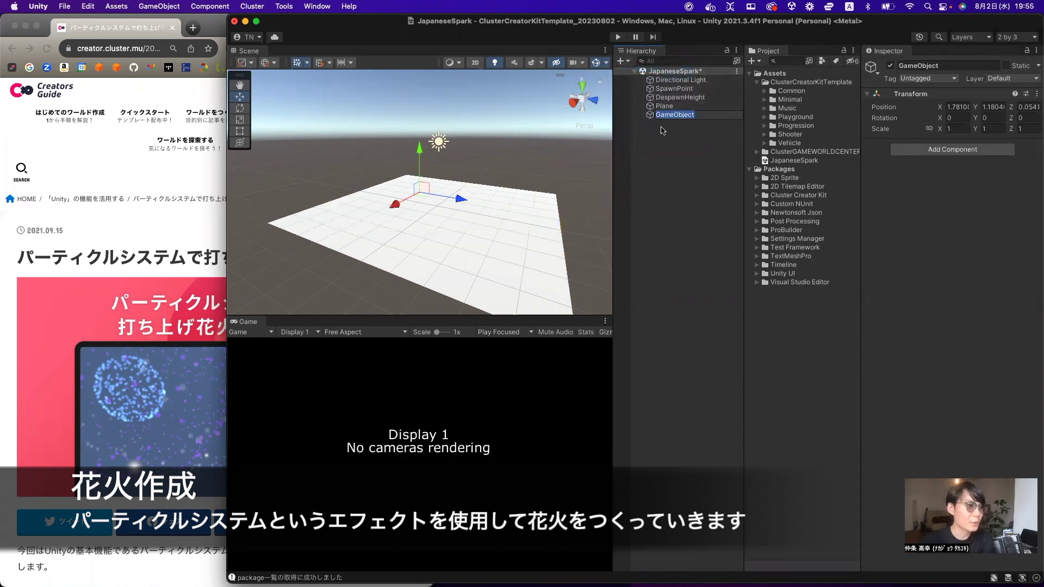
pyautogui.click(958, 106)
pyautogui.write('0')
pyautogui.press('Tab')
pyautogui.write('0')
pyautogui.press('Tab')
pyautogui.write('0')
pyautogui.click(673, 115)
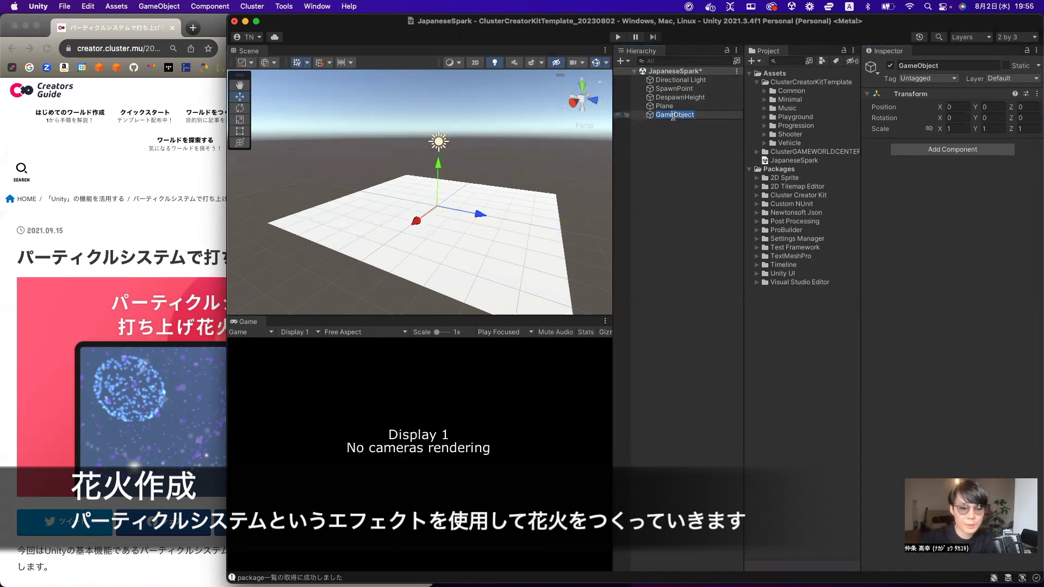
pyautogui.write('J')
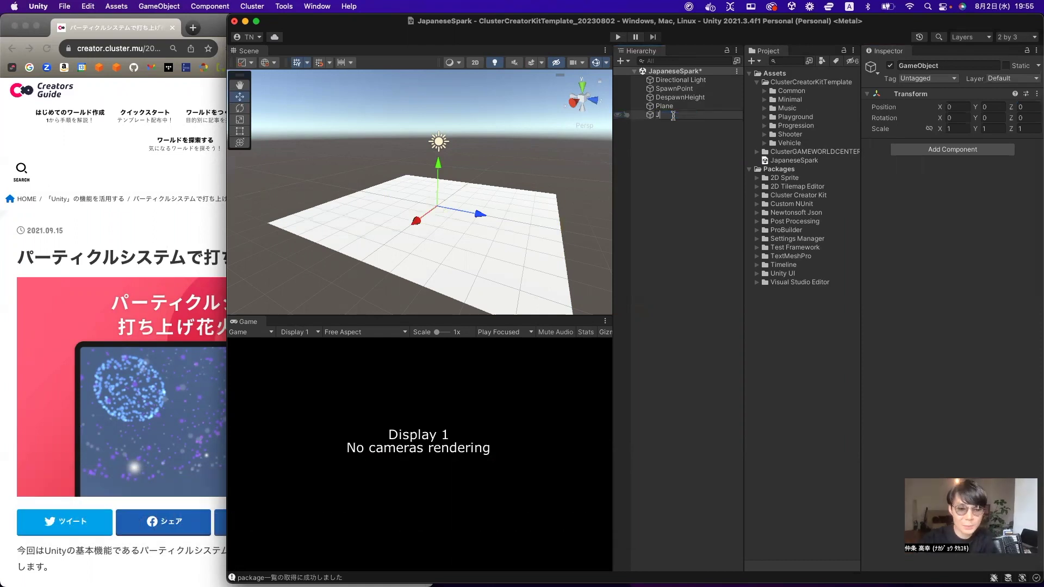
pyautogui.write('Spark')
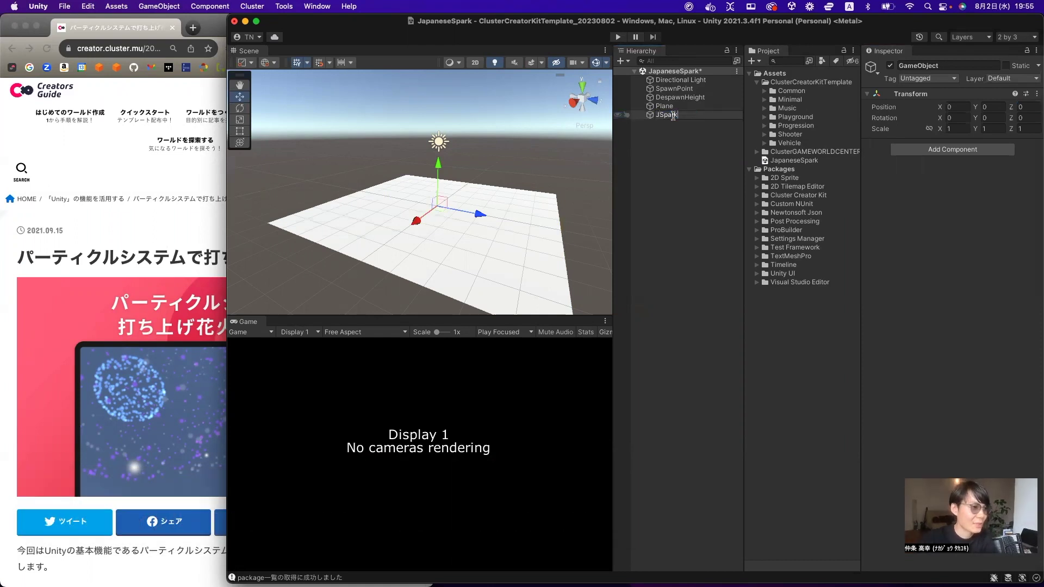
pyautogui.write('ler')
pyautogui.press('Return')
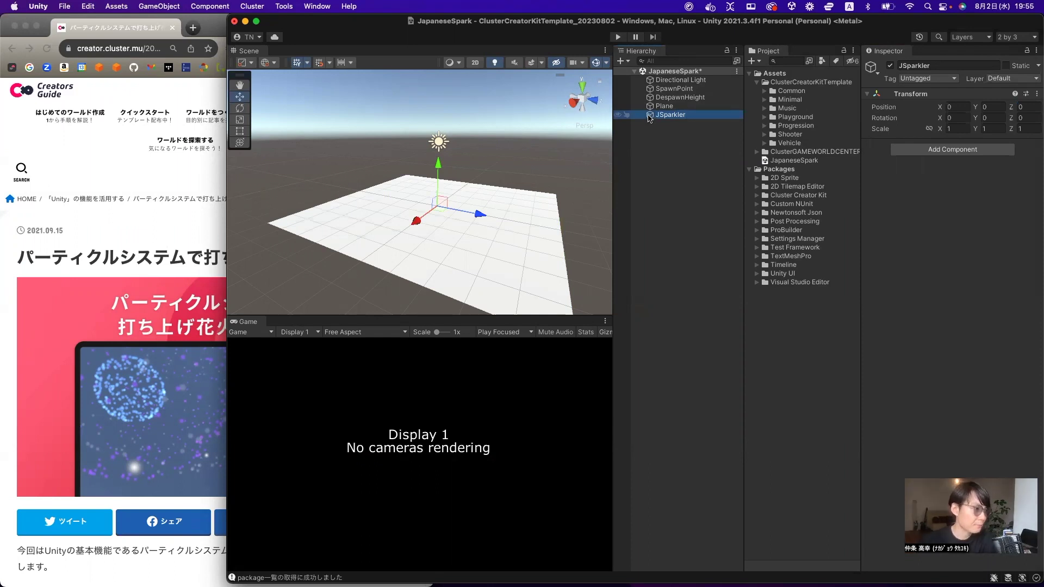
# Read through the particle-system fireworks article in Chrome, then return to its top.
pyautogui.click(134, 255)
pyautogui.scroll(-10, 172, 289)
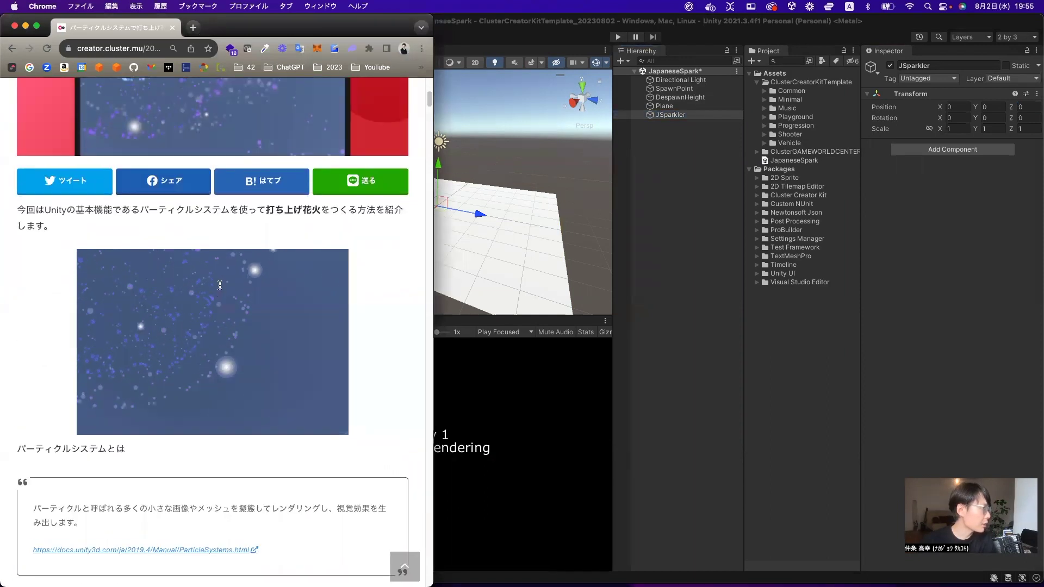
pyautogui.scroll(10, 220, 288)
pyautogui.scroll(-10, 198, 273)
pyautogui.scroll(-10, 203, 273)
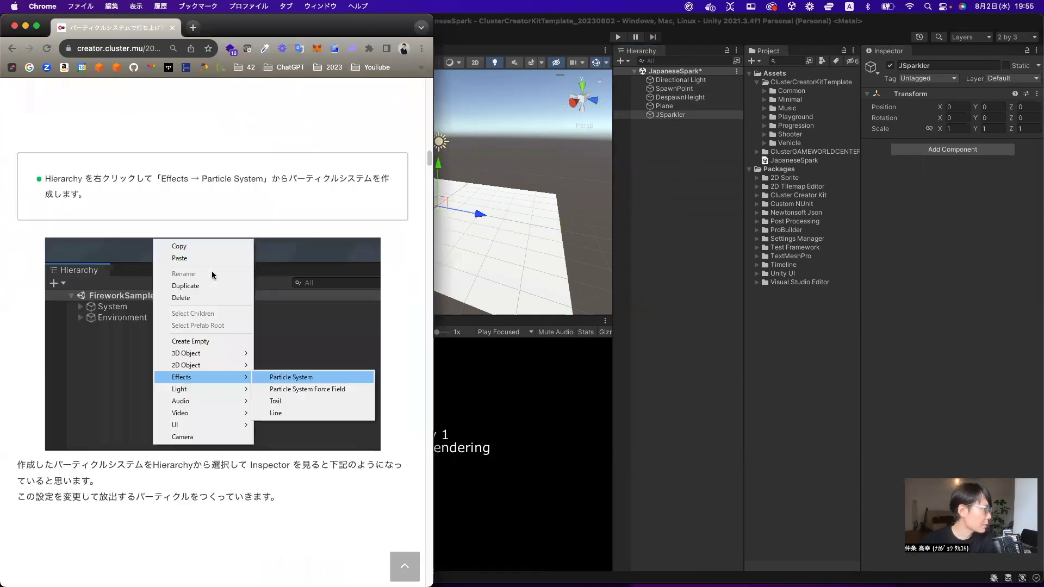
pyautogui.scroll(-10, 207, 274)
pyautogui.scroll(-10, 211, 274)
pyautogui.scroll(-10, 213, 273)
pyautogui.scroll(-10, 216, 274)
pyautogui.scroll(-10, 217, 274)
pyautogui.scroll(20, 181, 223)
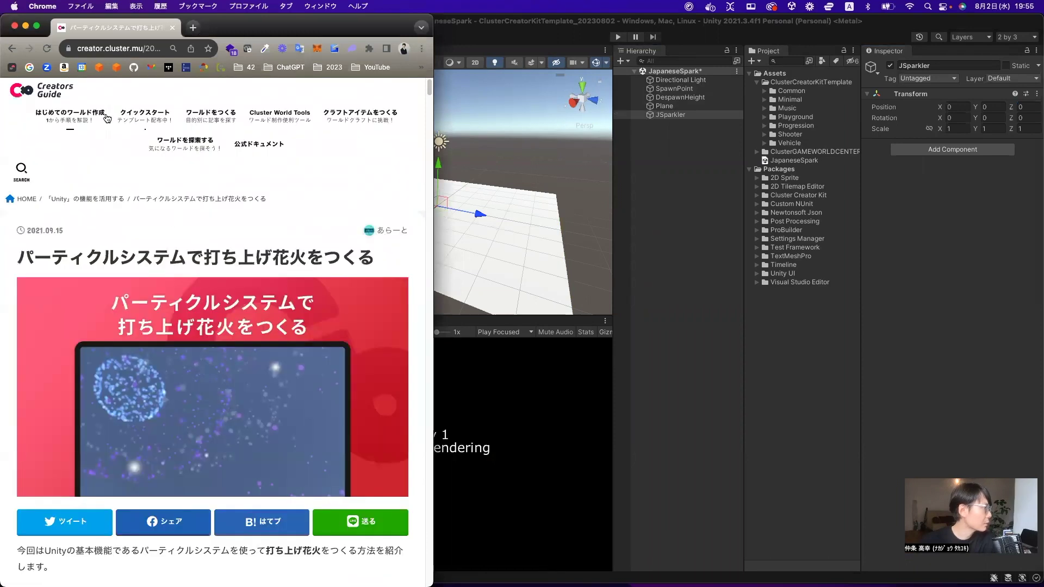
pyautogui.scroll(-7, 150, 297)
pyautogui.scroll(-10, 150, 296)
pyautogui.scroll(-10, 179, 298)
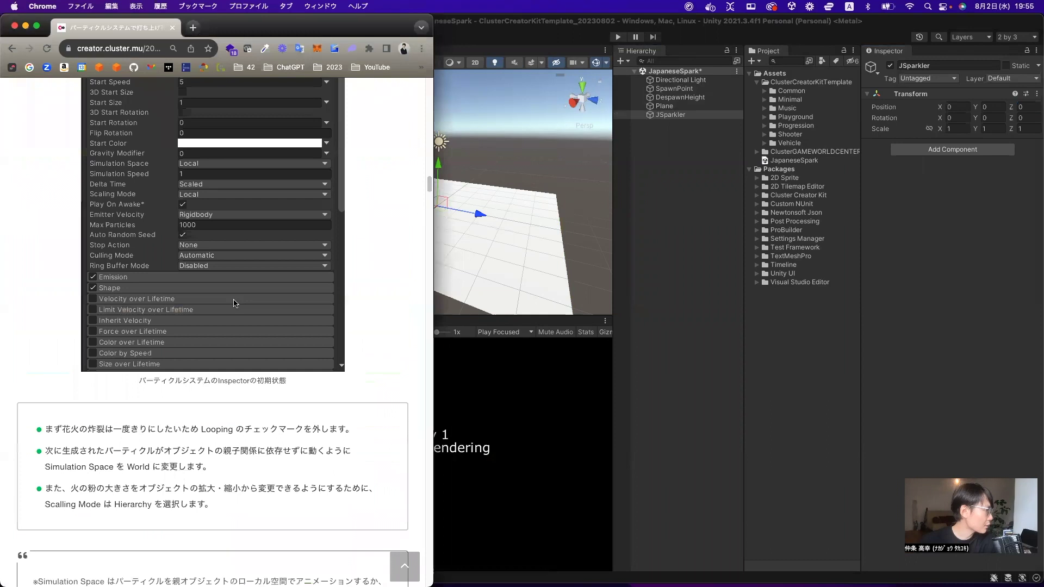
pyautogui.scroll(-10, 218, 300)
pyautogui.scroll(-10, 240, 301)
pyautogui.scroll(-10, 242, 300)
pyautogui.scroll(-10, 242, 300)
pyautogui.scroll(-10, 242, 300)
pyautogui.scroll(-5, 242, 300)
pyautogui.scroll(-10, 244, 303)
pyautogui.scroll(-10, 246, 302)
pyautogui.scroll(-8, 249, 303)
pyautogui.scroll(5, 250, 303)
pyautogui.scroll(3, 249, 303)
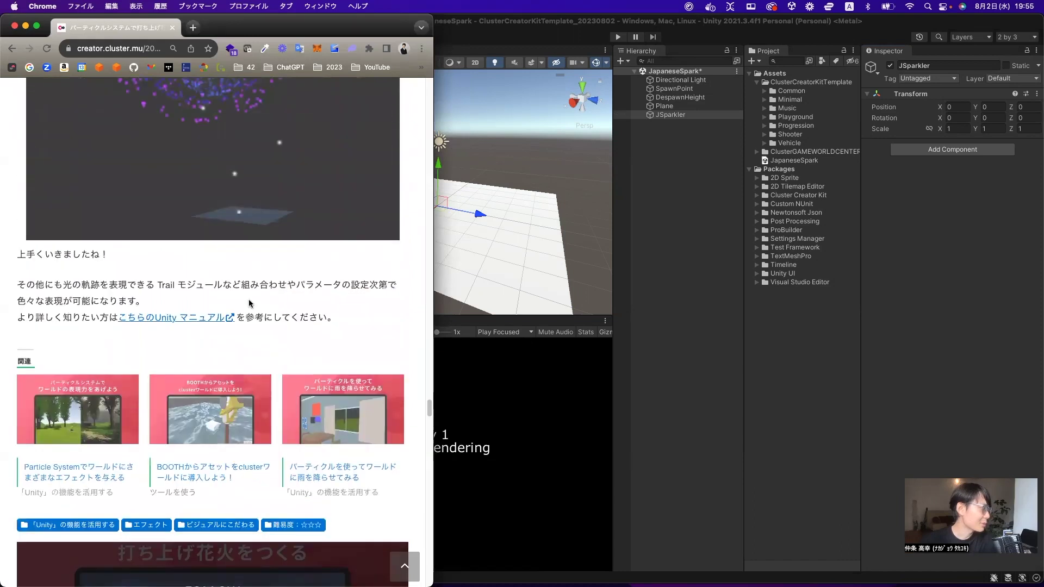
pyautogui.scroll(8, 249, 303)
pyautogui.scroll(-3, 228, 326)
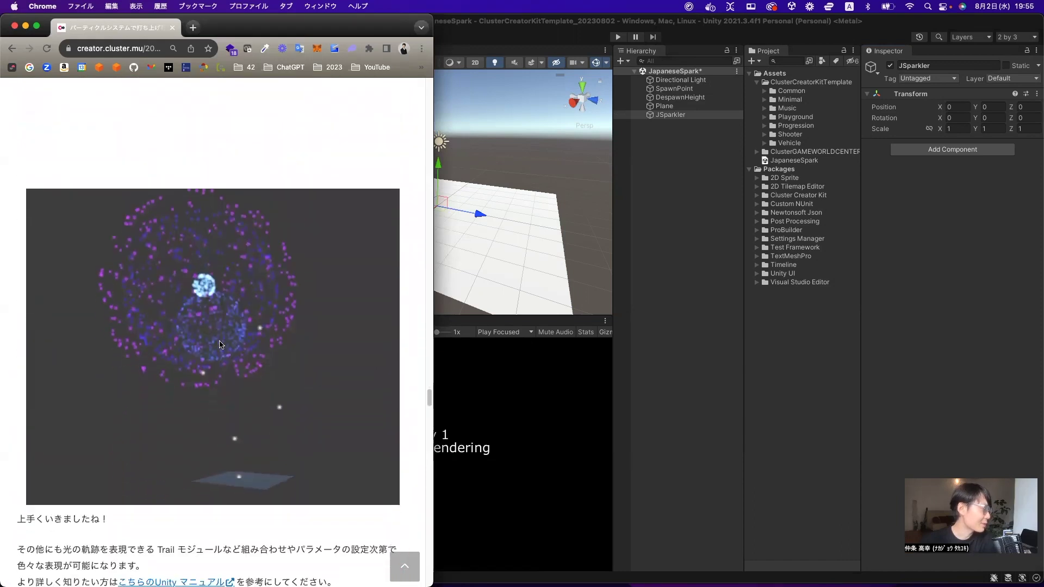
pyautogui.scroll(-6, 223, 344)
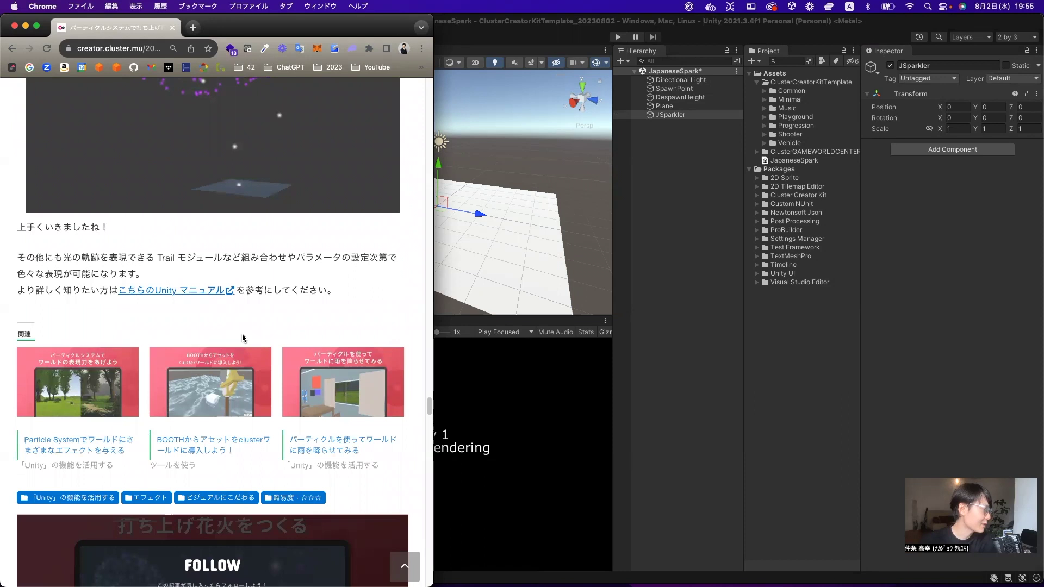
pyautogui.scroll(2, 243, 334)
pyautogui.scroll(10, 227, 281)
pyautogui.scroll(15, 202, 191)
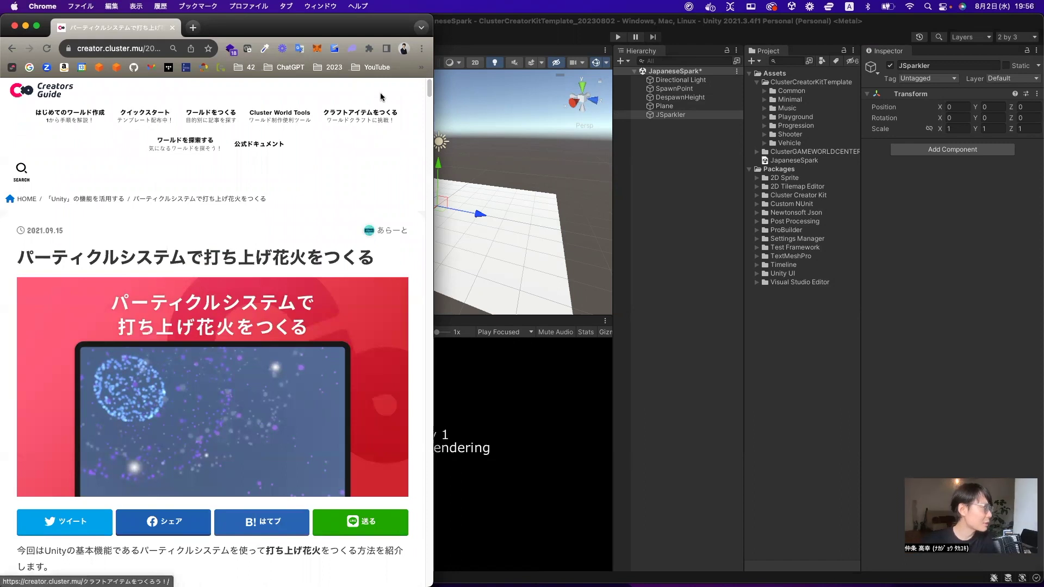
# Widen the Chrome window over the Unity editor and skim the article.
pyautogui.moveTo(490, 78); pyautogui.dragTo(749, 81)
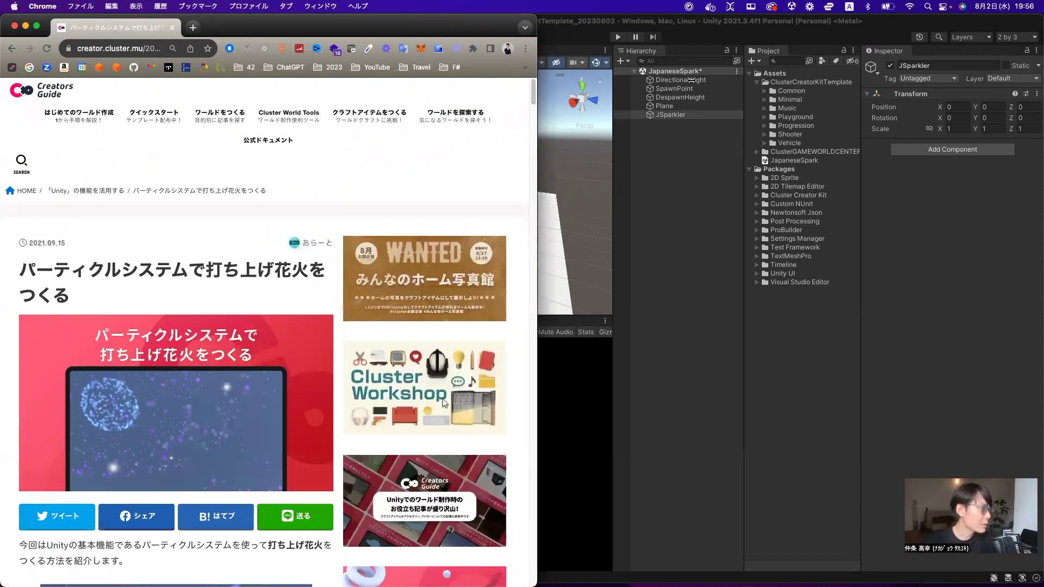
pyautogui.scroll(-3, 633, 229)
pyautogui.scroll(-3, 597, 250)
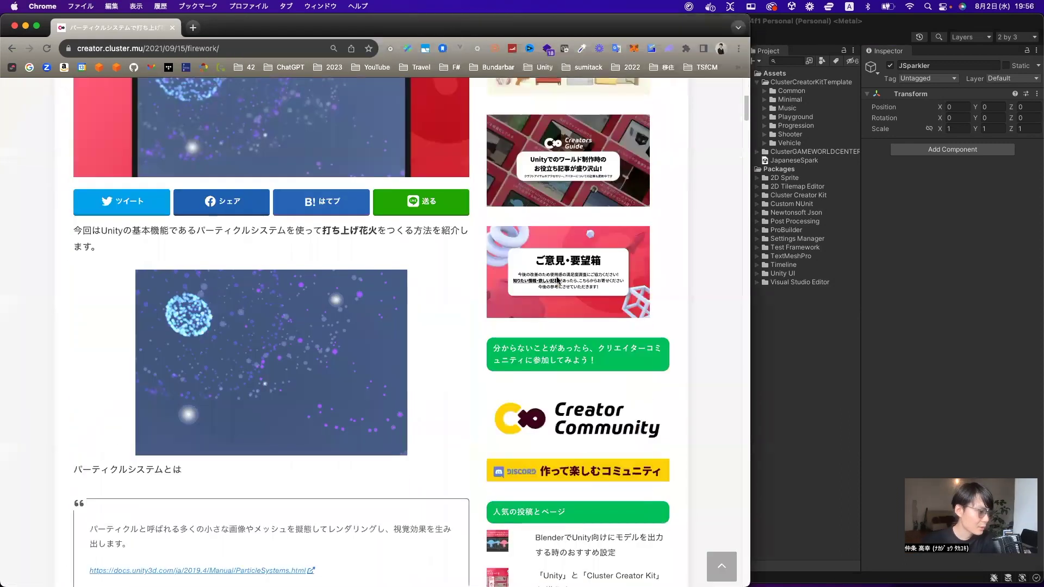
pyautogui.scroll(-4, 556, 276)
pyautogui.scroll(10, 426, 226)
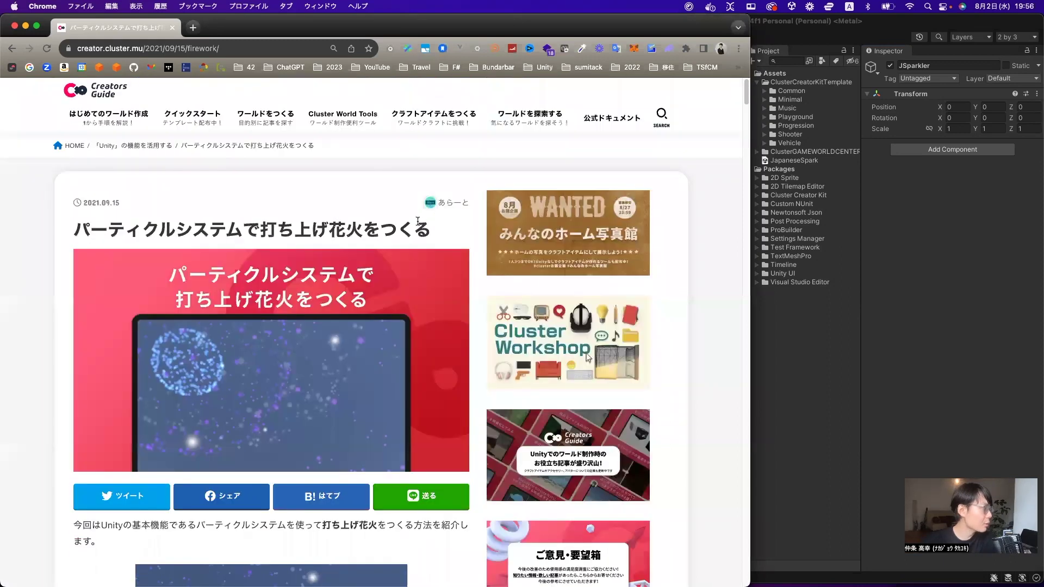
# Search the site's articles for 線香花火.
pyautogui.click(660, 115)
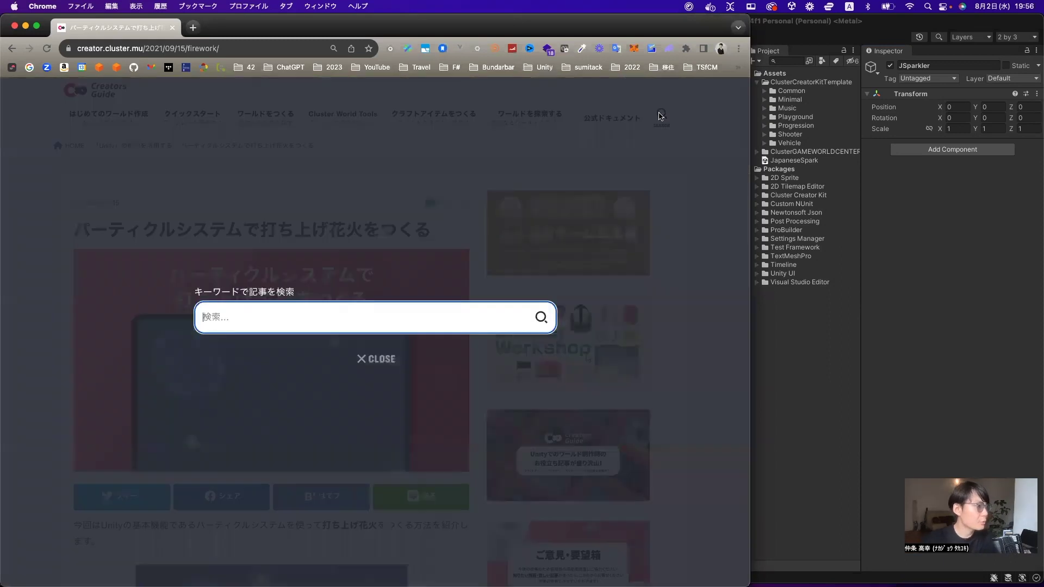
pyautogui.write('せんこうはなび')
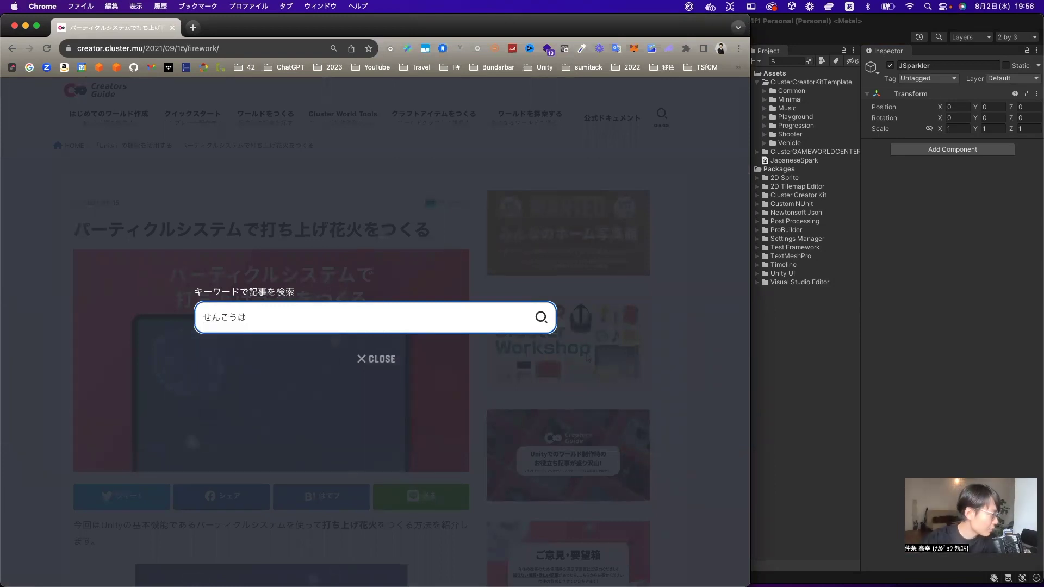
pyautogui.press('space')
pyautogui.press('Return')
pyautogui.press('Return')
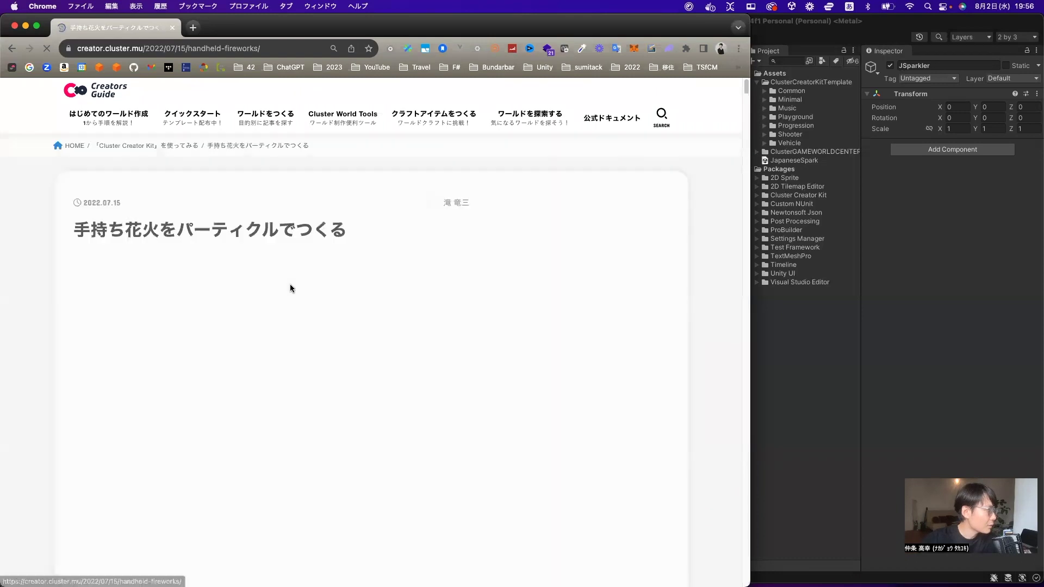
# Scroll to the サンプル配布 section and download the HandyFireWorks sample unitypackage.
pyautogui.scroll(-3, 175, 387)
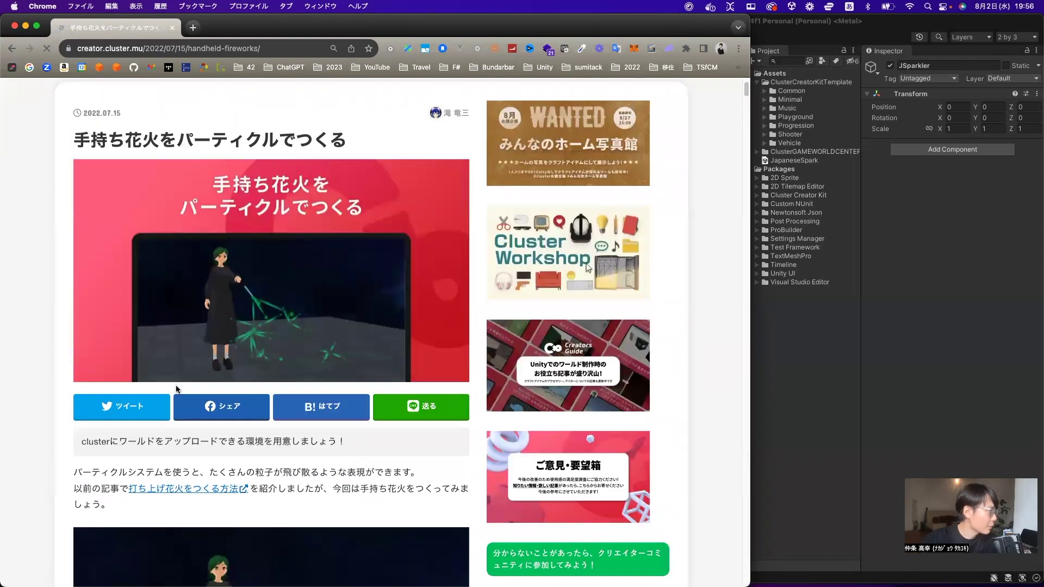
pyautogui.scroll(-2, 176, 388)
pyautogui.scroll(-2, 176, 388)
pyautogui.scroll(-3, 176, 388)
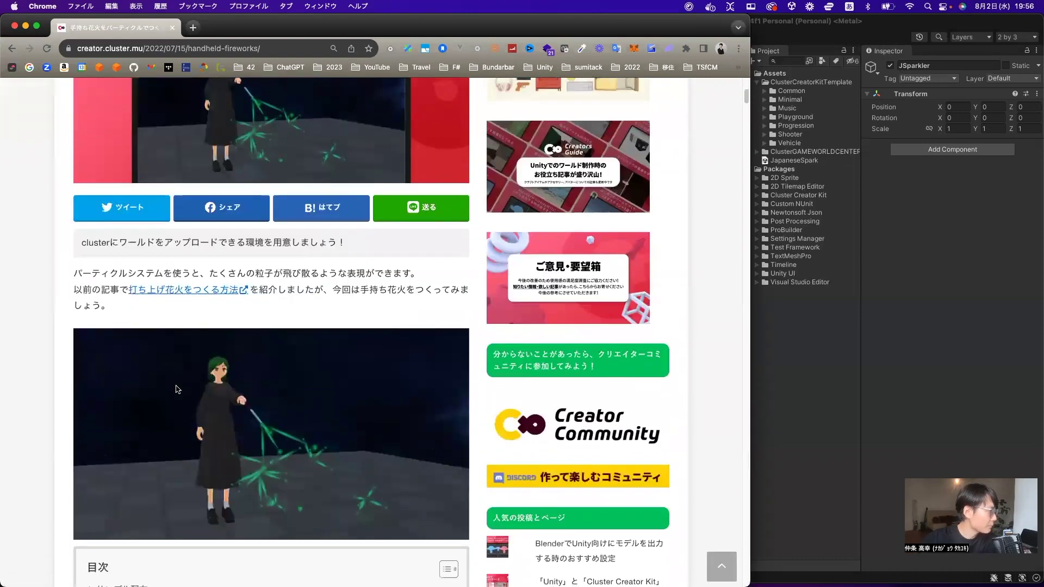
pyautogui.scroll(-2, 176, 389)
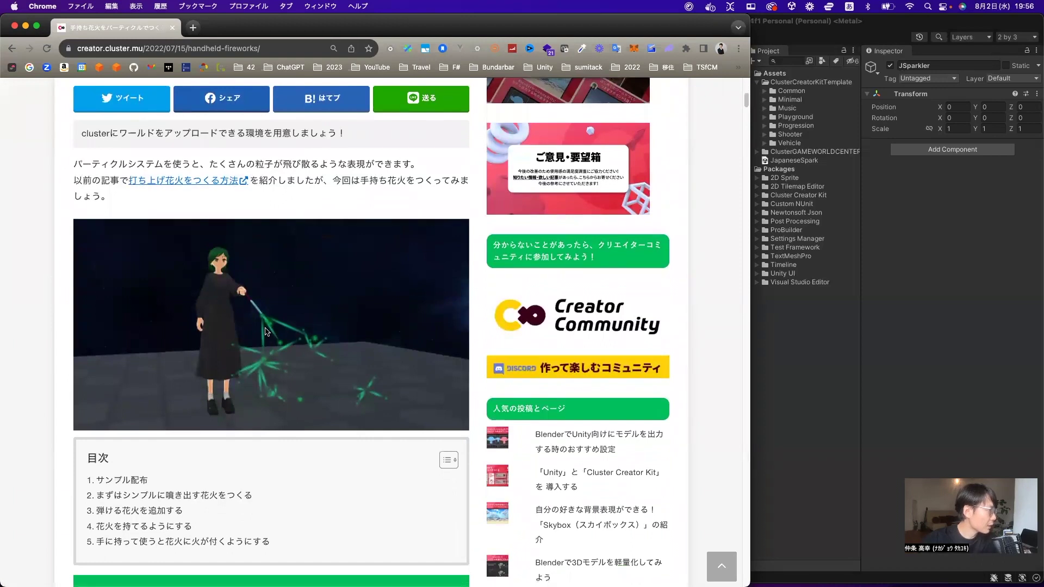
pyautogui.scroll(-2, 267, 331)
pyautogui.scroll(-2, 266, 331)
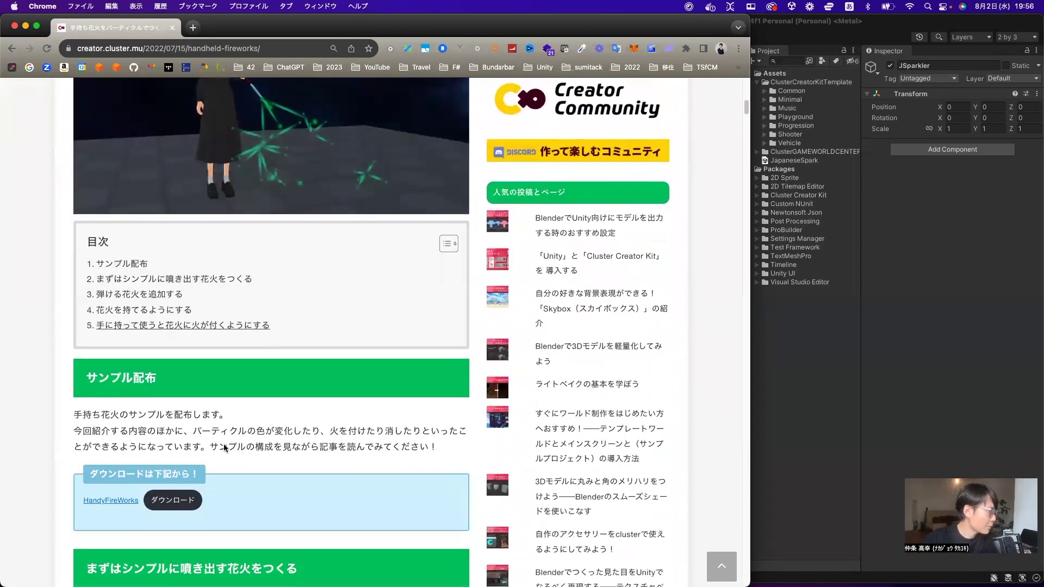
pyautogui.scroll(-2, 211, 491)
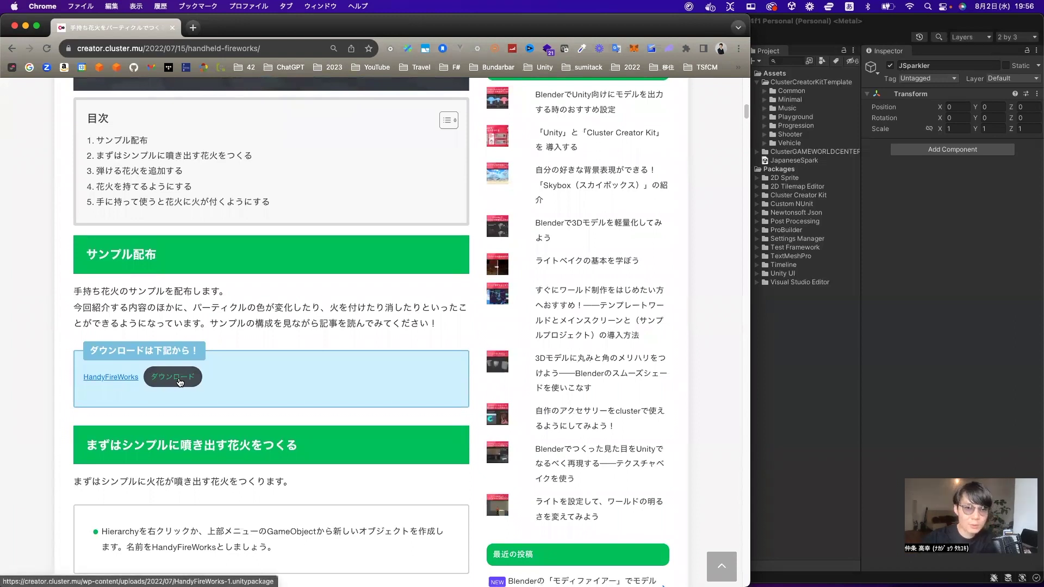
pyautogui.click(180, 382)
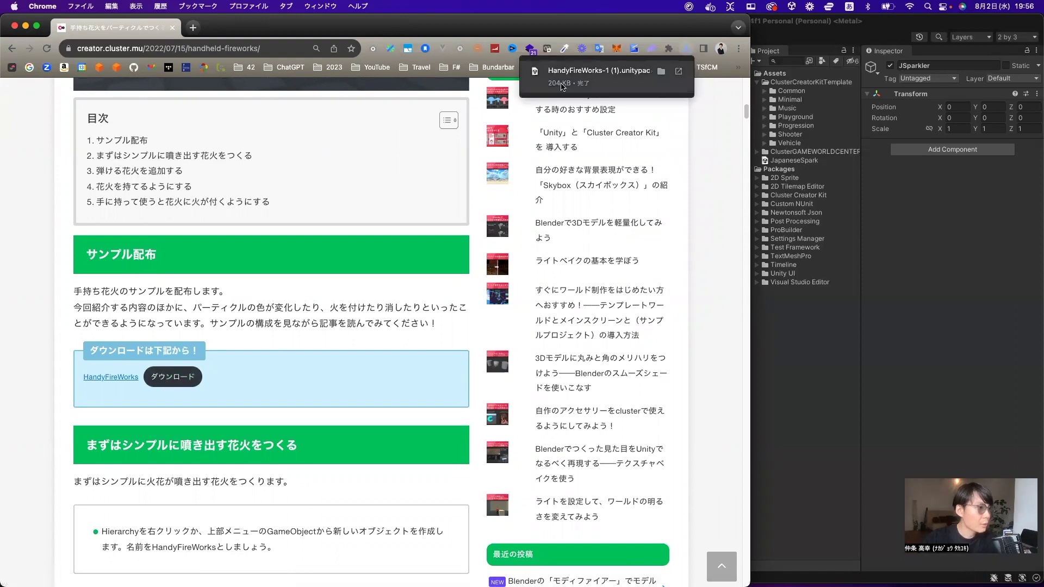
# Import all files from the HandyFireWorks unitypackage, then reveal the project folder in Finder and close it.
pyautogui.click(594, 80)
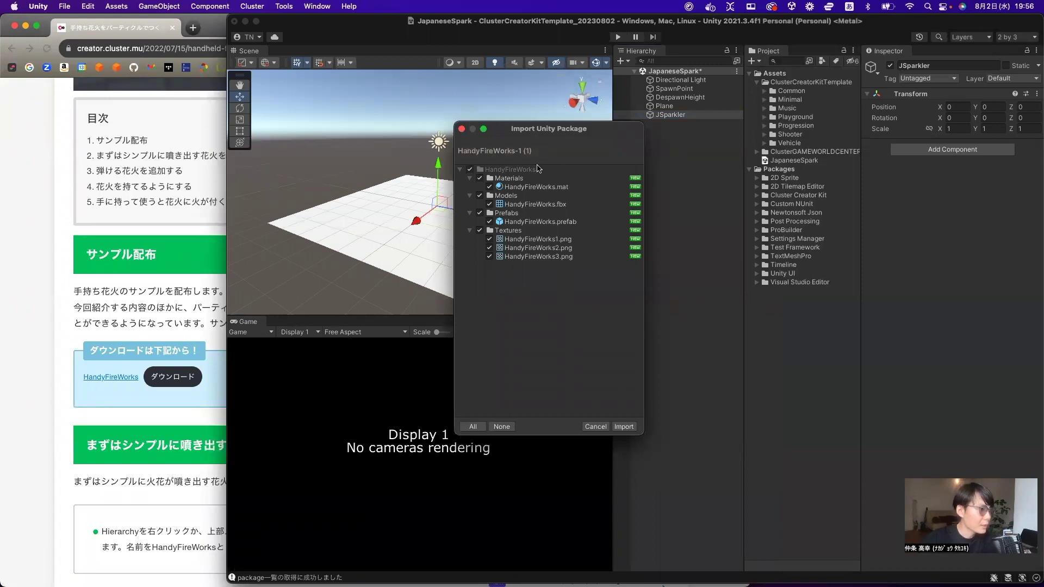
pyautogui.click(623, 427)
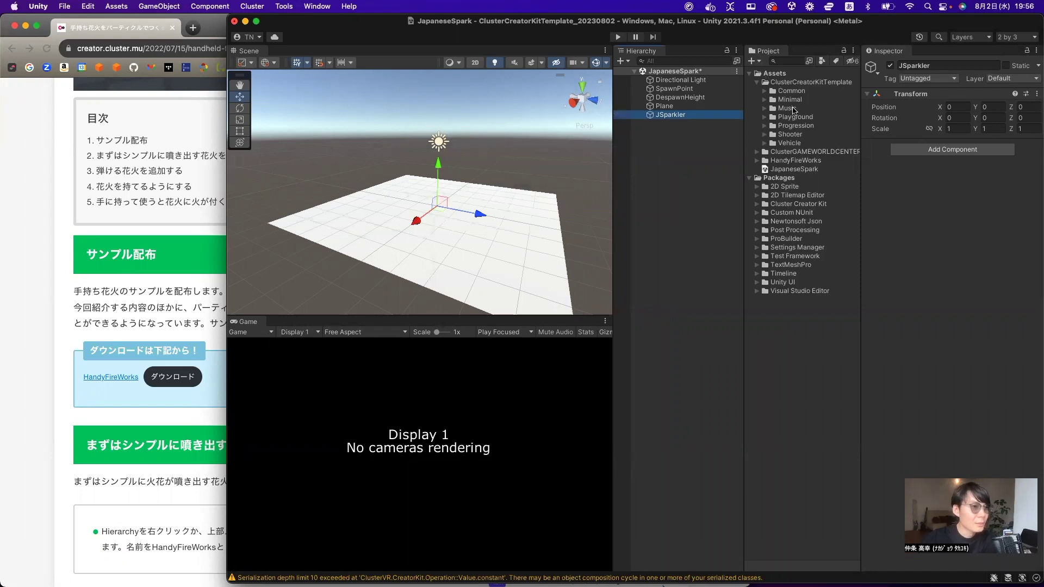
pyautogui.rightClick(793, 111)
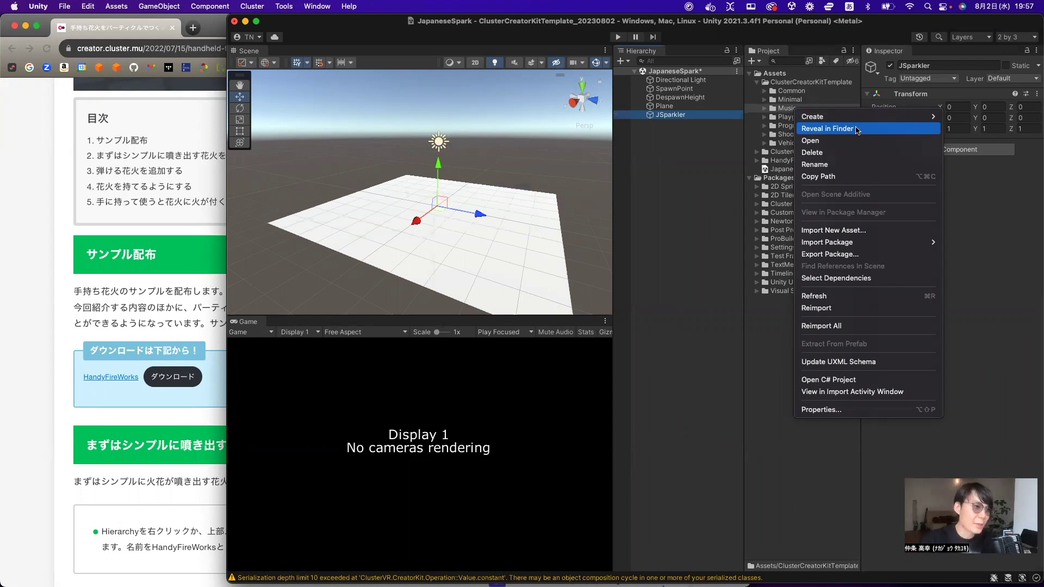
pyautogui.click(845, 129)
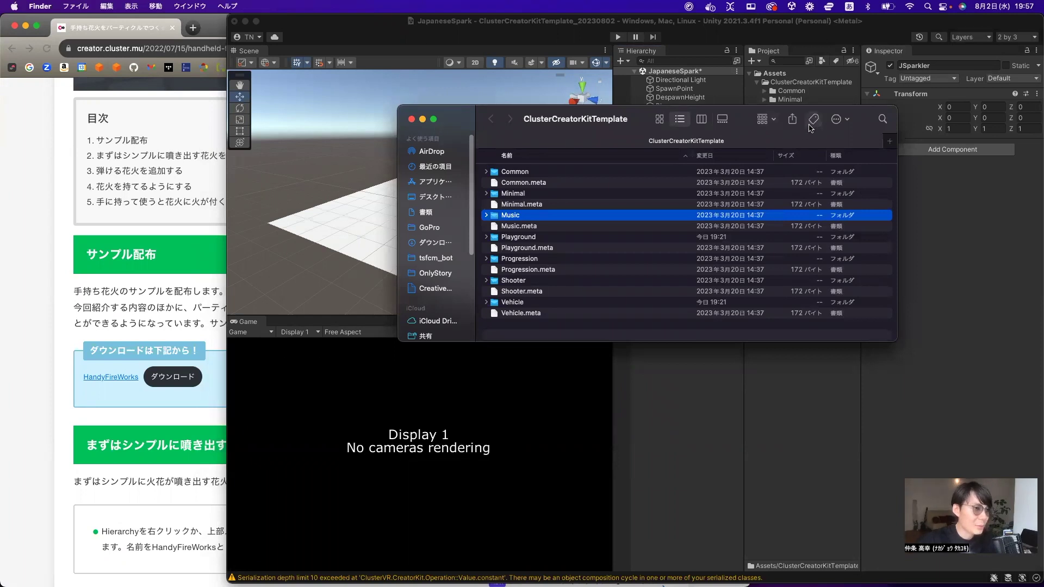
pyautogui.click(412, 119)
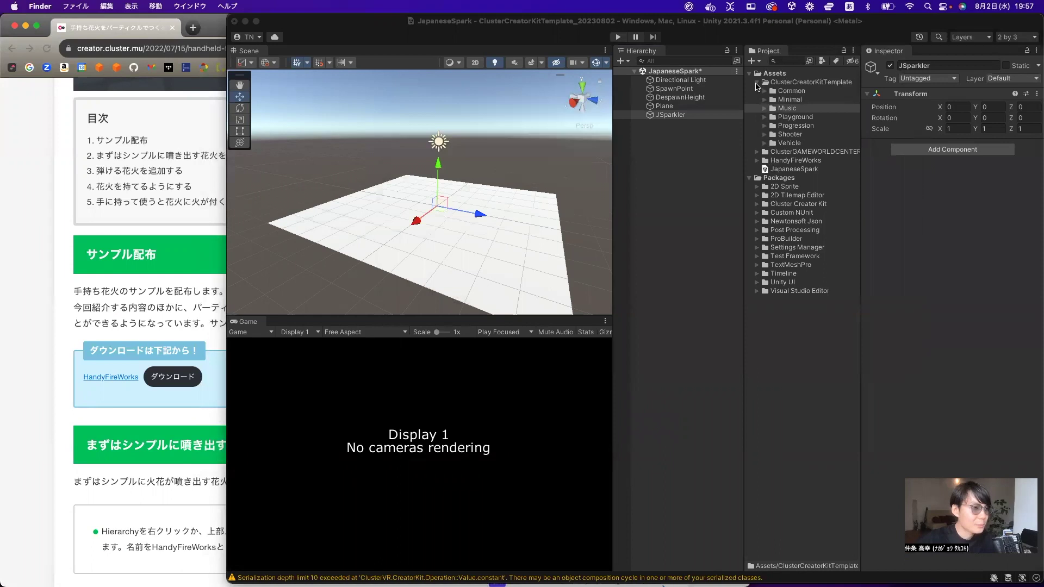
# Place the HandyFireWorks prefab from HandyFireWorks/Prefabs into the scene and frame it.
pyautogui.click(755, 83)
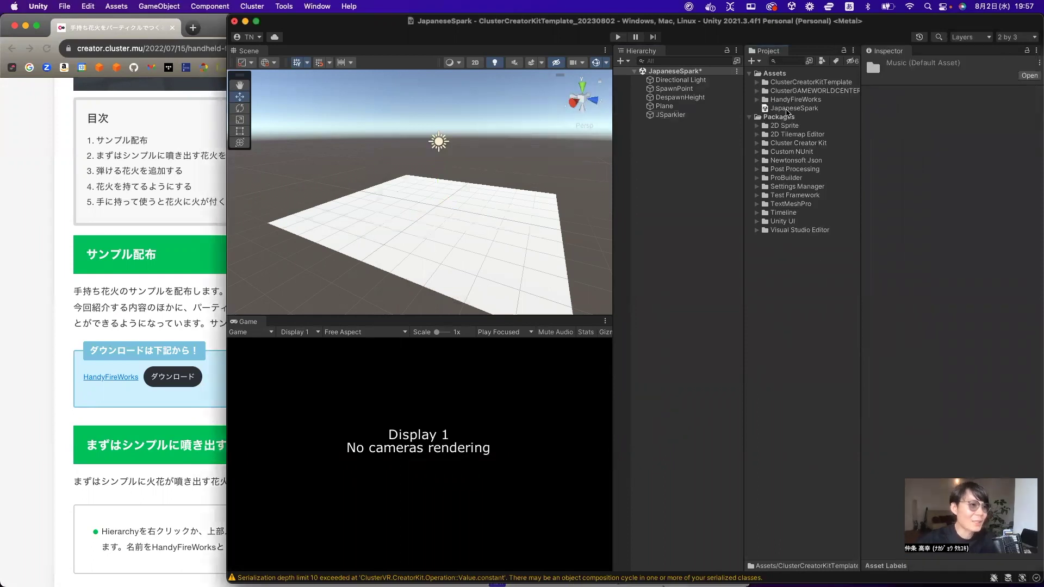
pyautogui.click(789, 101)
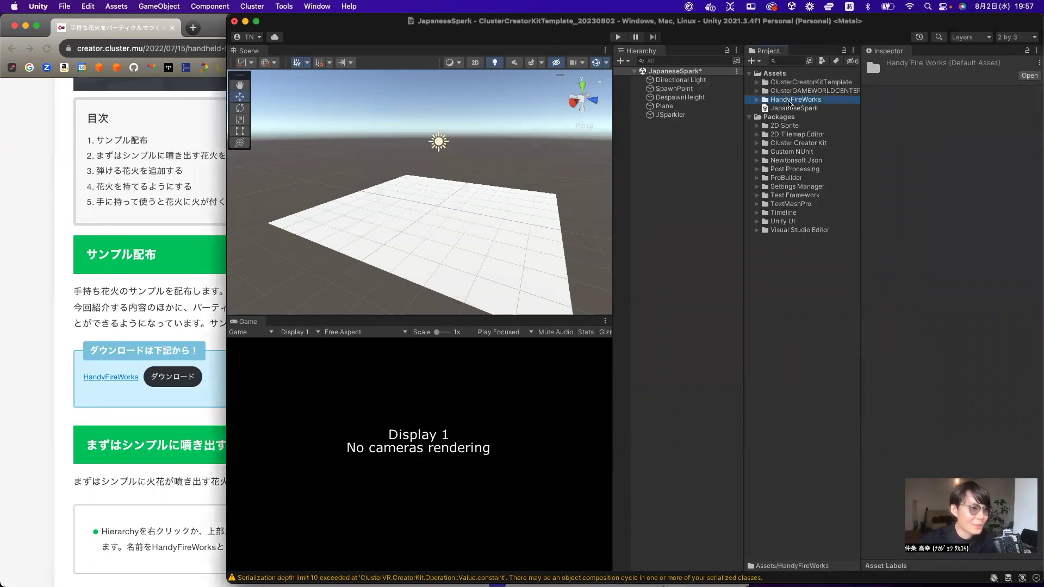
pyautogui.click(756, 100)
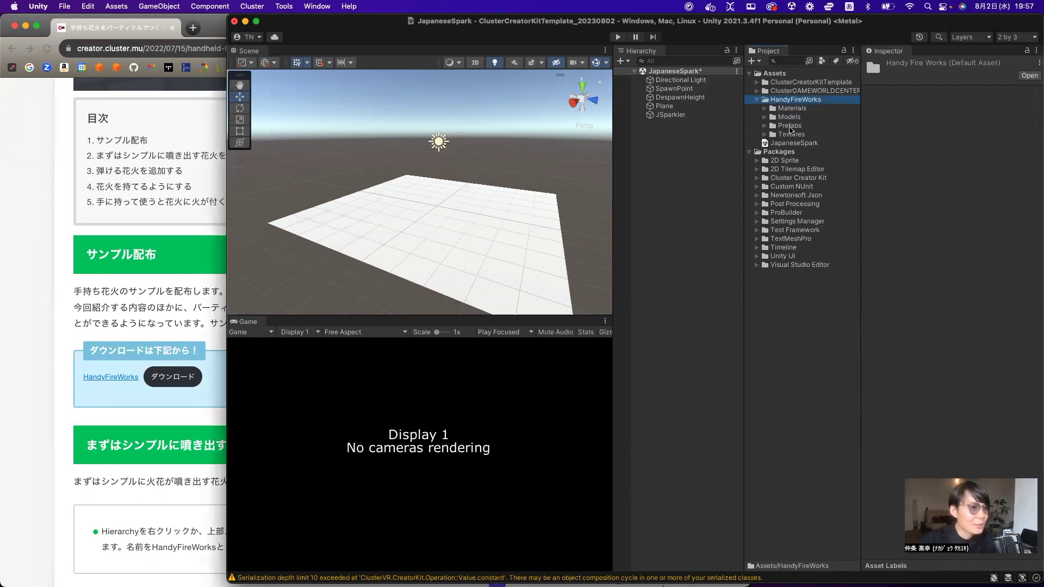
pyautogui.click(764, 126)
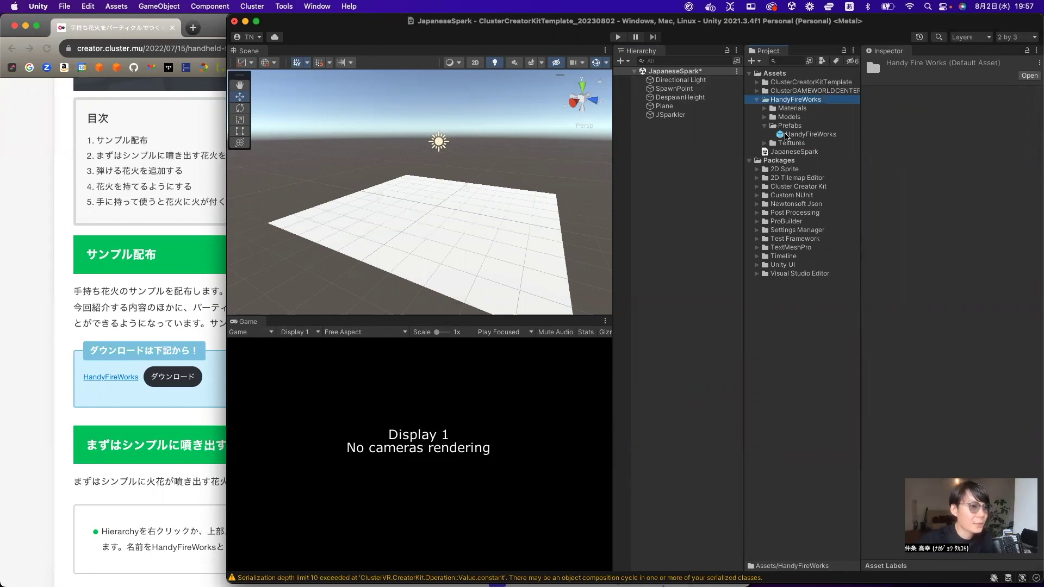
pyautogui.moveTo(812, 136); pyautogui.dragTo(663, 137)
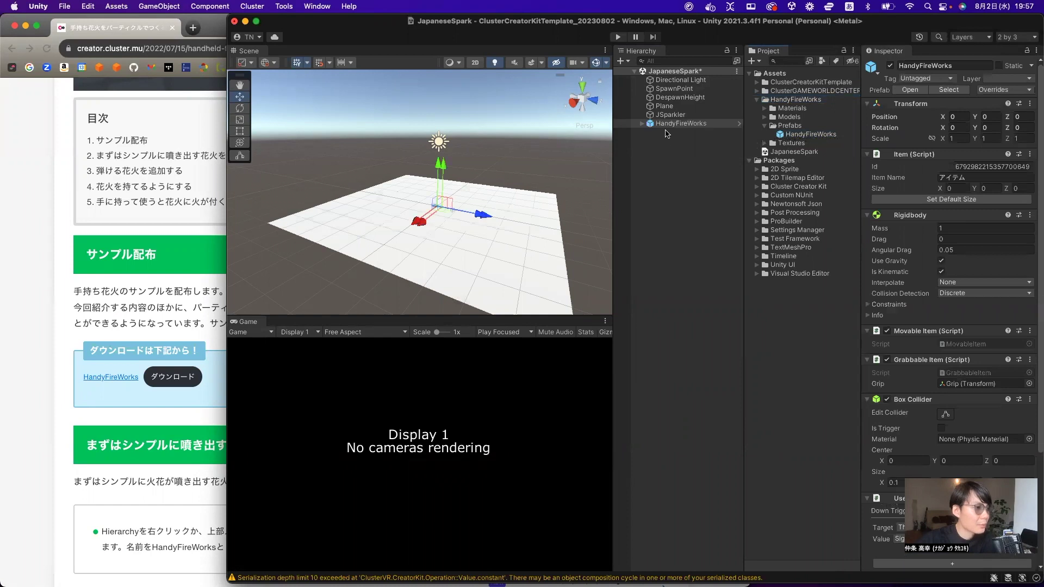
pyautogui.doubleClick(671, 125)
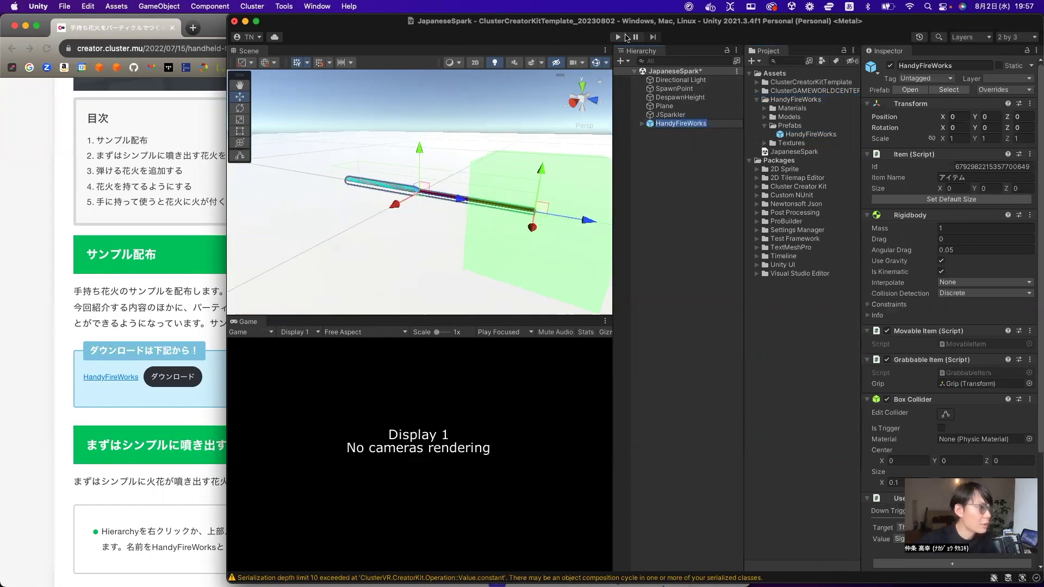
pyautogui.click(618, 36)
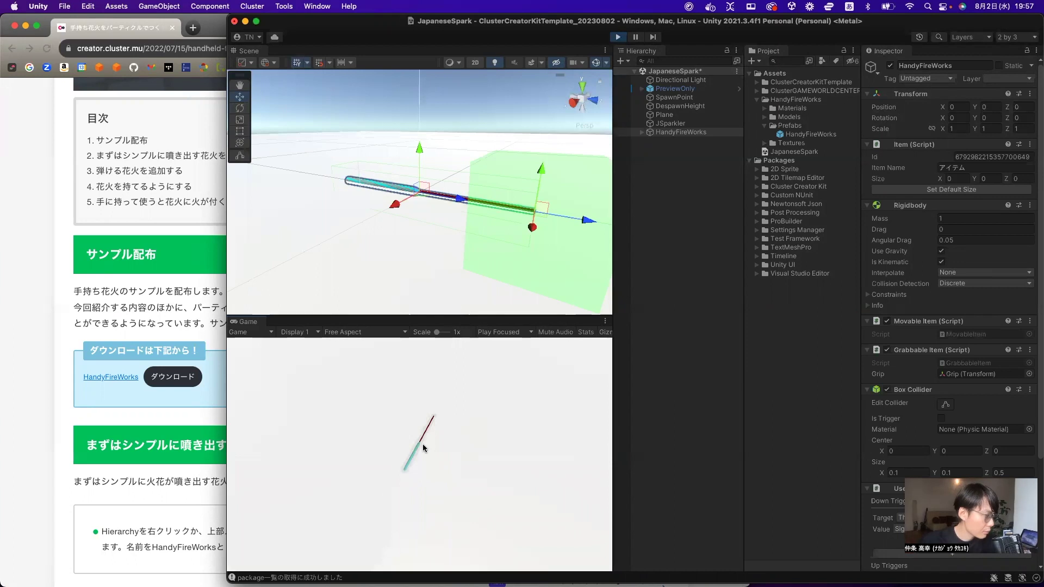
pyautogui.click(419, 444)
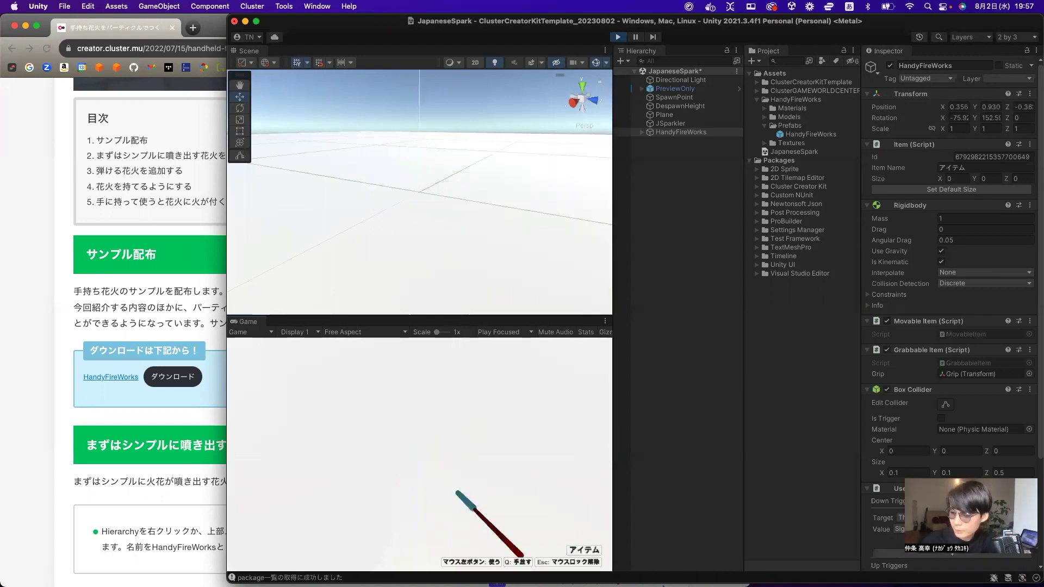
pyautogui.click(419, 444)
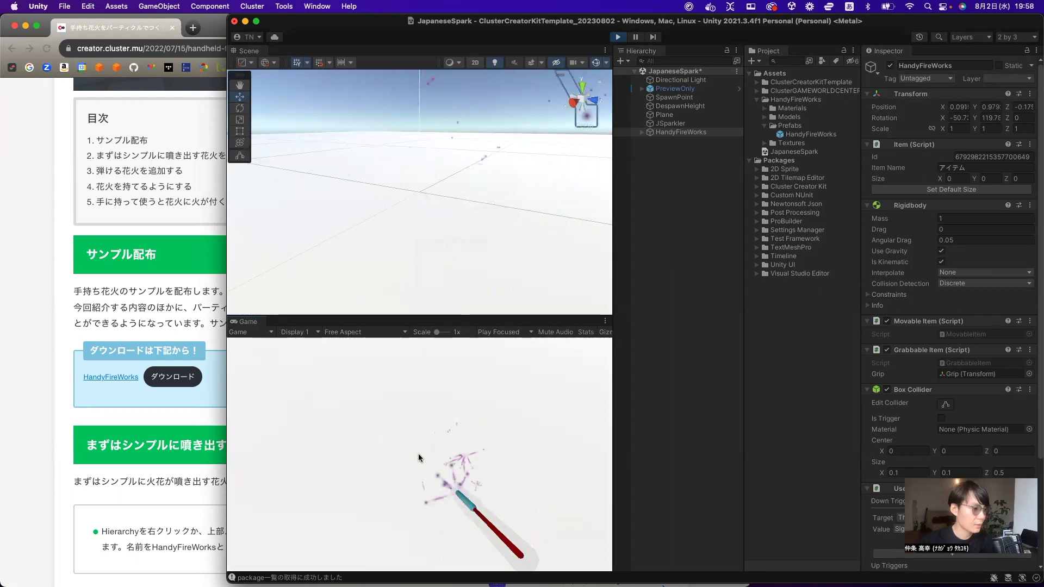
pyautogui.press('Escape')
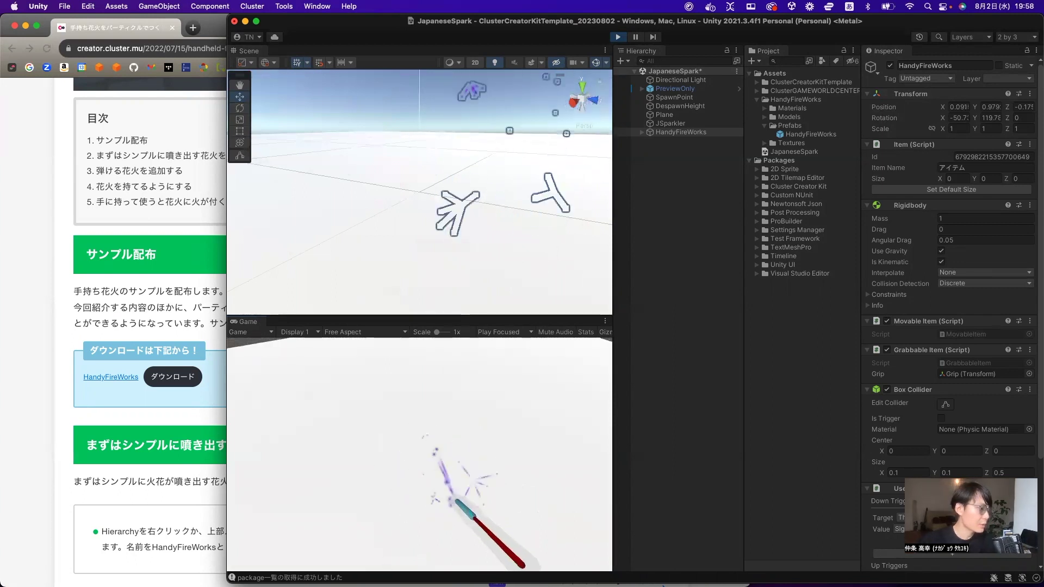
pyautogui.moveTo(386, 567); pyautogui.dragTo(457, 543, button='right')
pyautogui.click(457, 539)
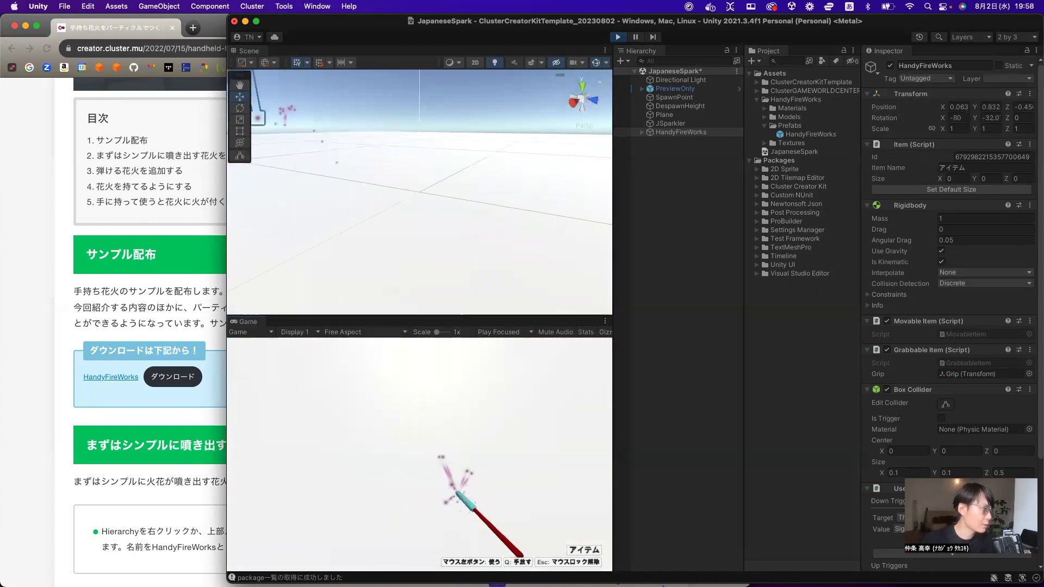
pyautogui.press('Escape')
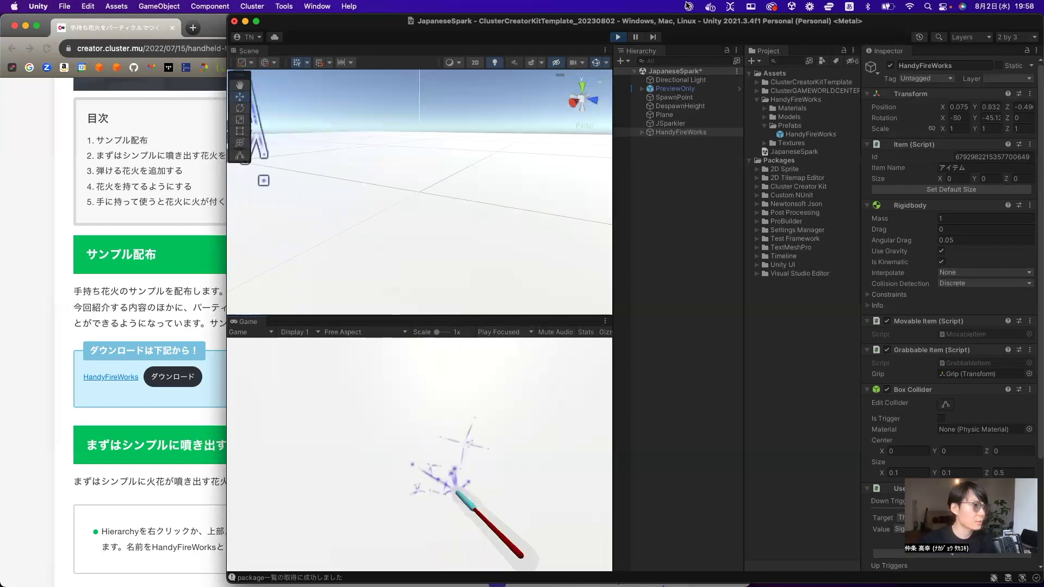
pyautogui.click(617, 36)
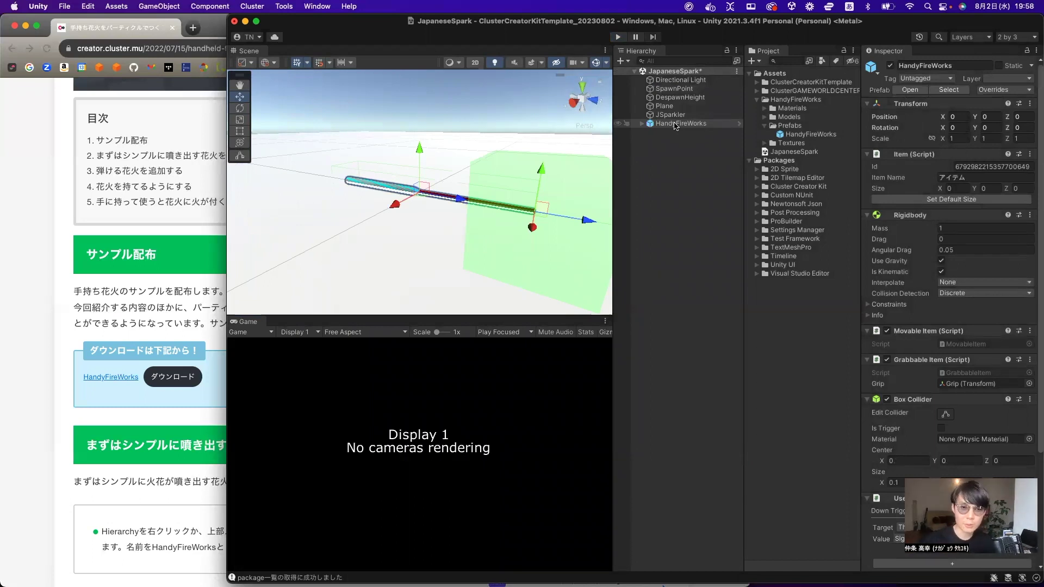
# Scroll the handheld-fireworks tutorial to the part about creating HandyFireWorks.
pyautogui.click(220, 296)
pyautogui.scroll(-1, 250, 327)
pyautogui.scroll(-10, 276, 297)
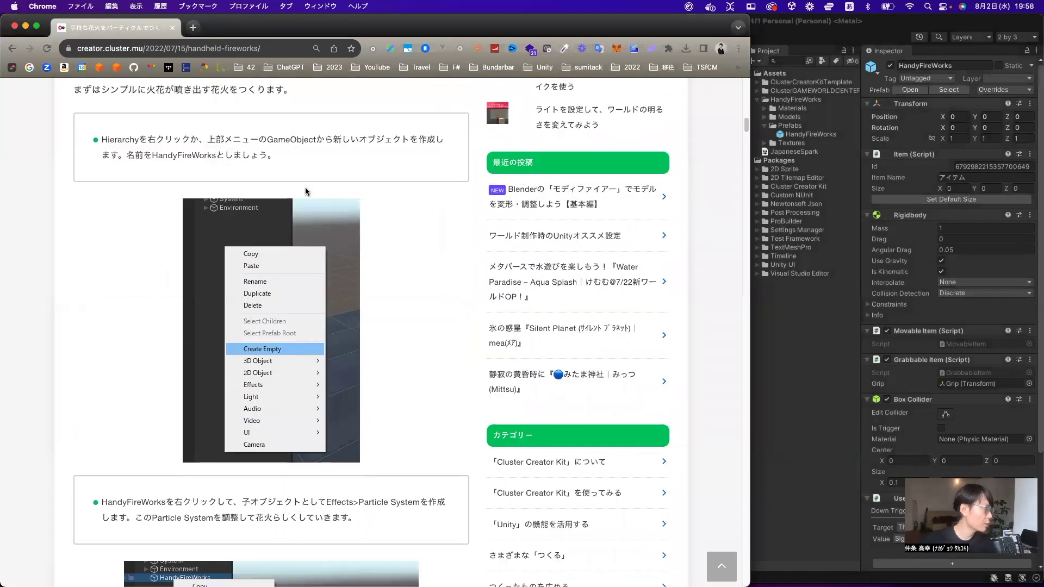
pyautogui.moveTo(109, 142); pyautogui.dragTo(330, 161)
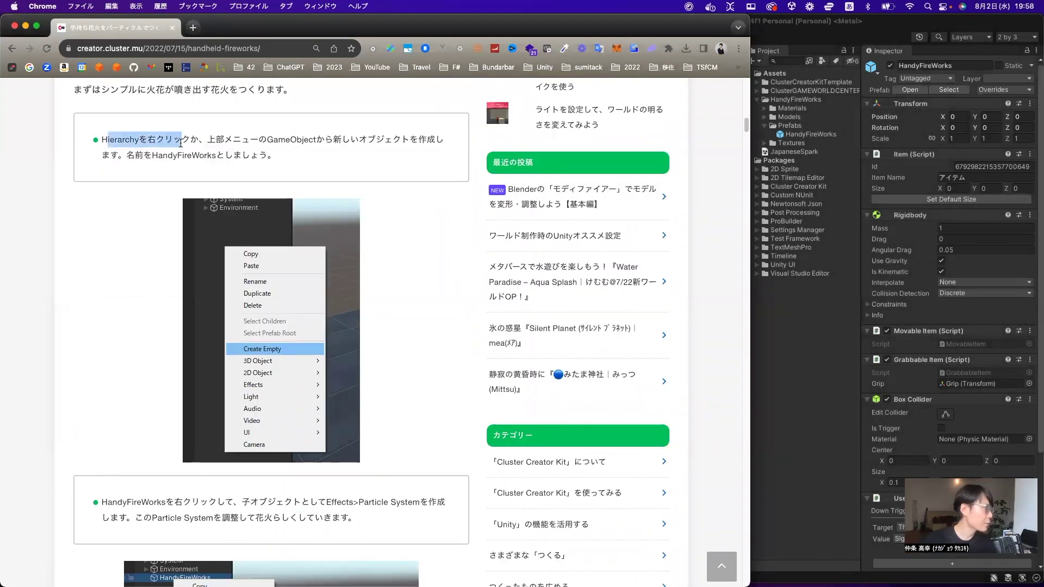
pyautogui.scroll(-5, 429, 359)
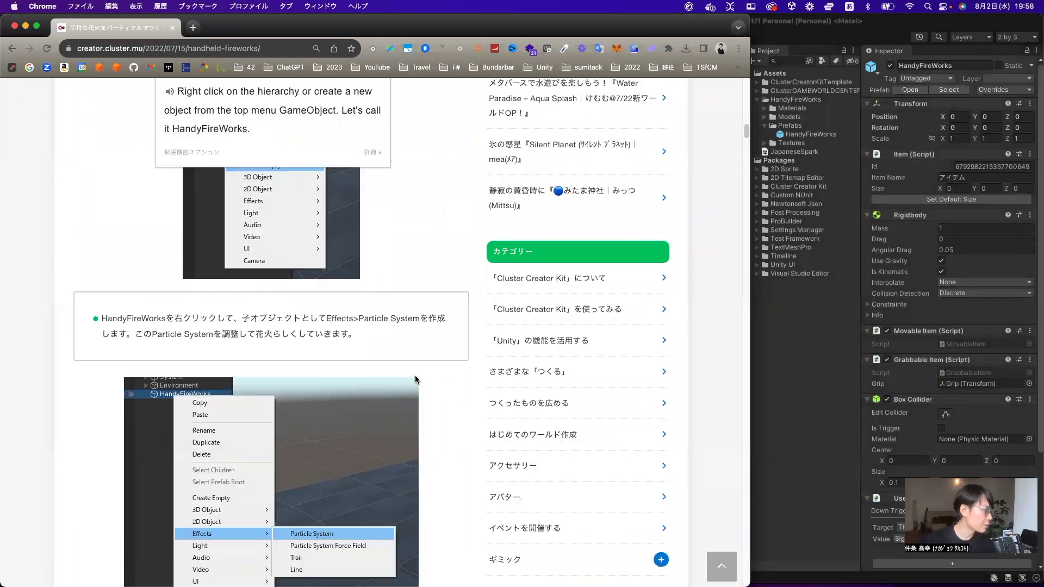
pyautogui.scroll(-1, 312, 363)
pyautogui.moveTo(165, 283); pyautogui.dragTo(82, 288)
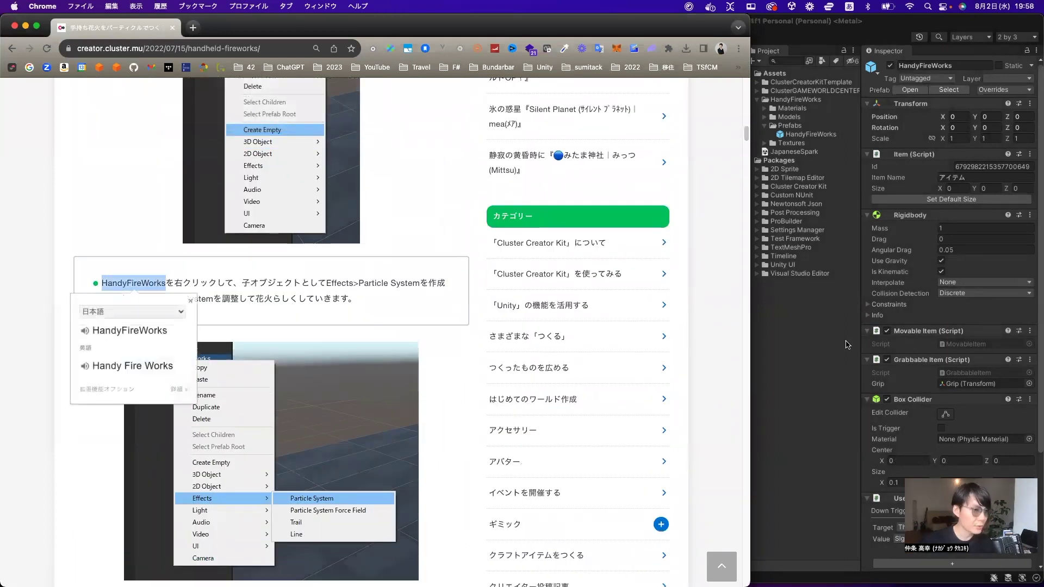
# Narrow the Unity and Chrome windows so they sit side by side.
pyautogui.click(765, 284)
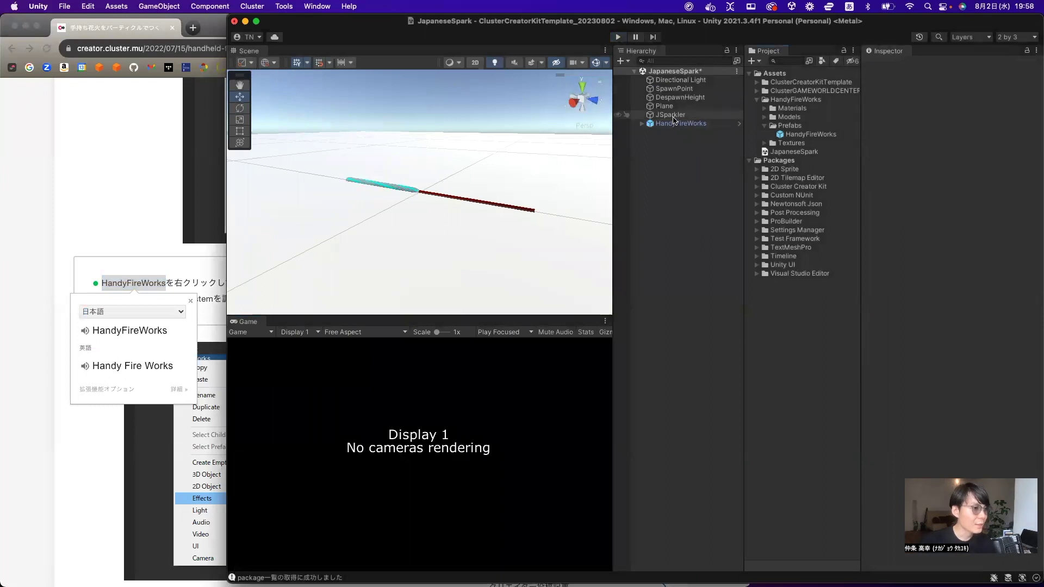
pyautogui.moveTo(227, 205); pyautogui.dragTo(343, 205)
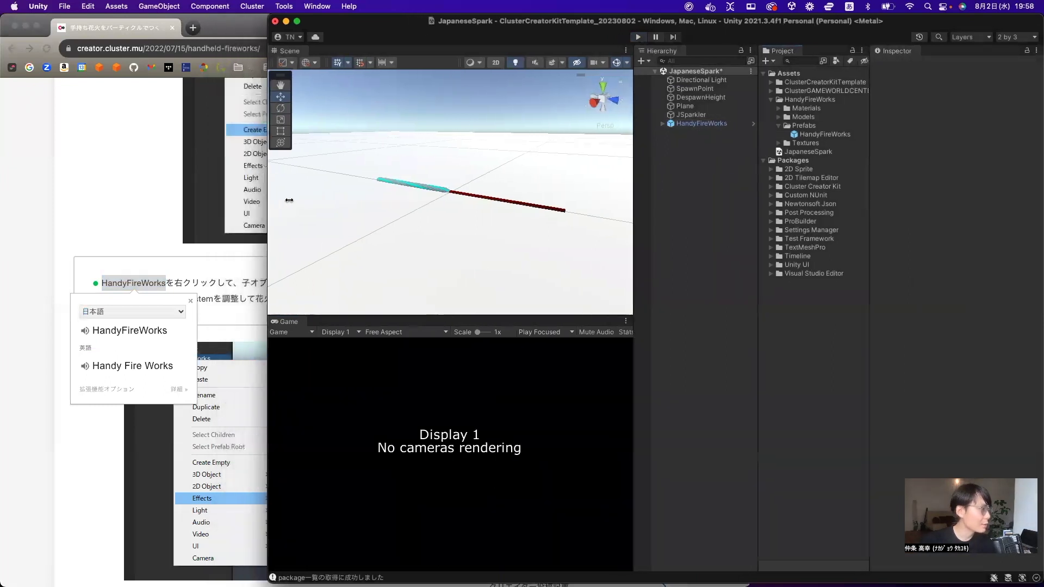
pyautogui.click(530, 146)
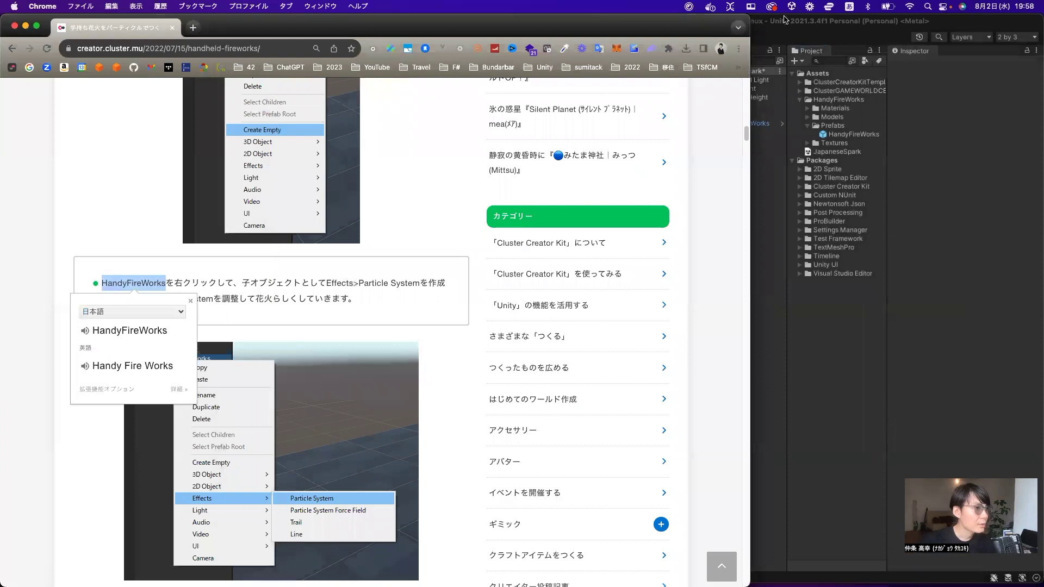
pyautogui.moveTo(750, 33); pyautogui.dragTo(377, 84)
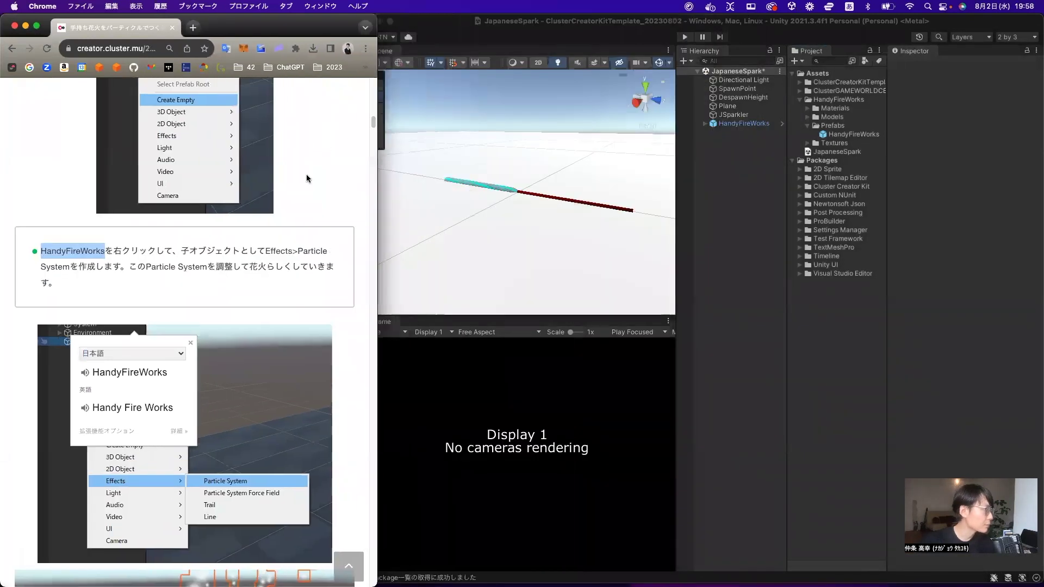
pyautogui.scroll(-7, 228, 392)
pyautogui.scroll(2, 206, 299)
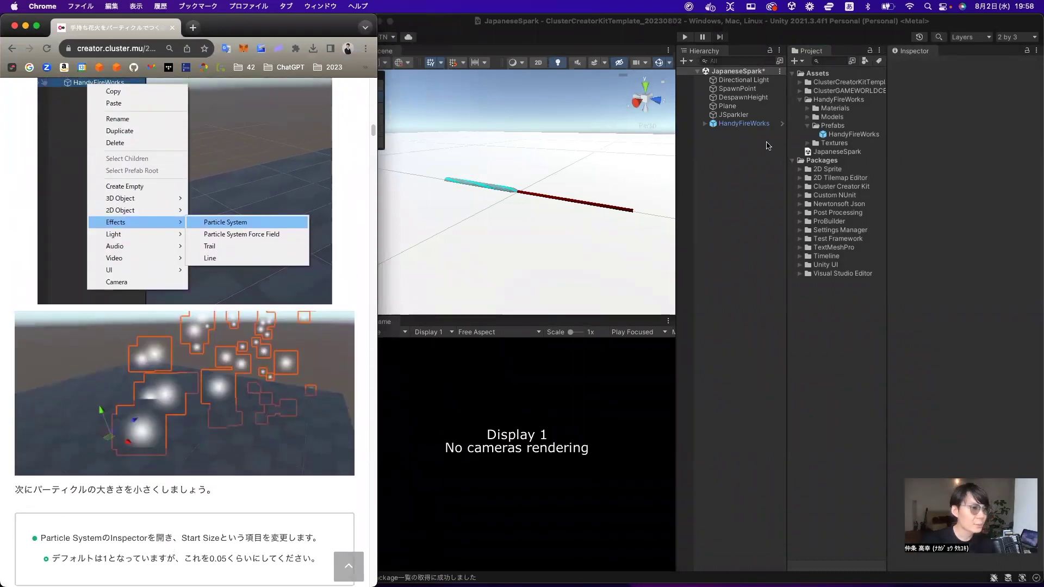
pyautogui.click(740, 131)
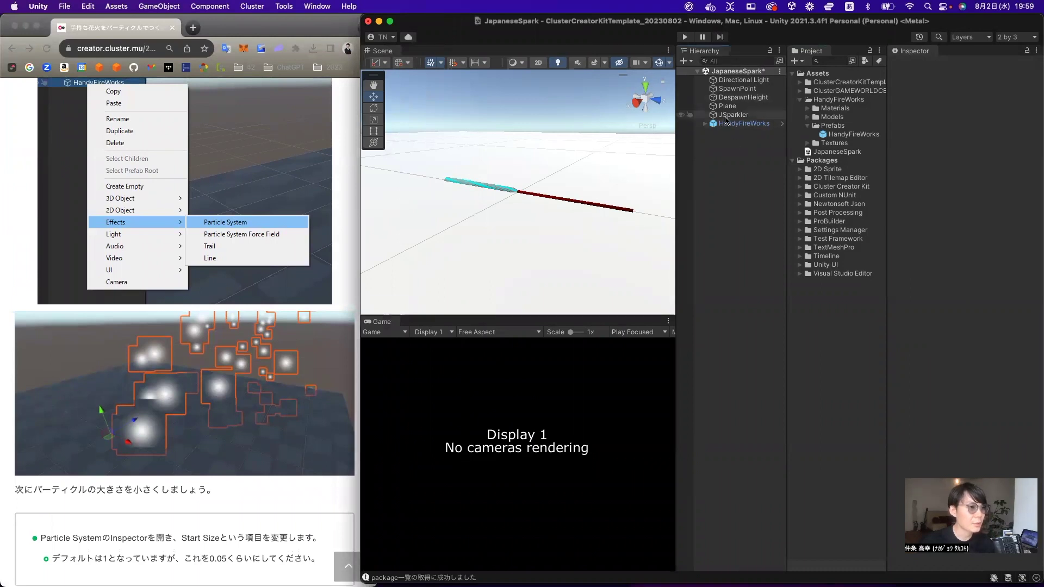
# Add a Particle System under JSparkler via its Effects > Particle System menu.
pyautogui.click(729, 116)
pyautogui.rightClick(729, 116)
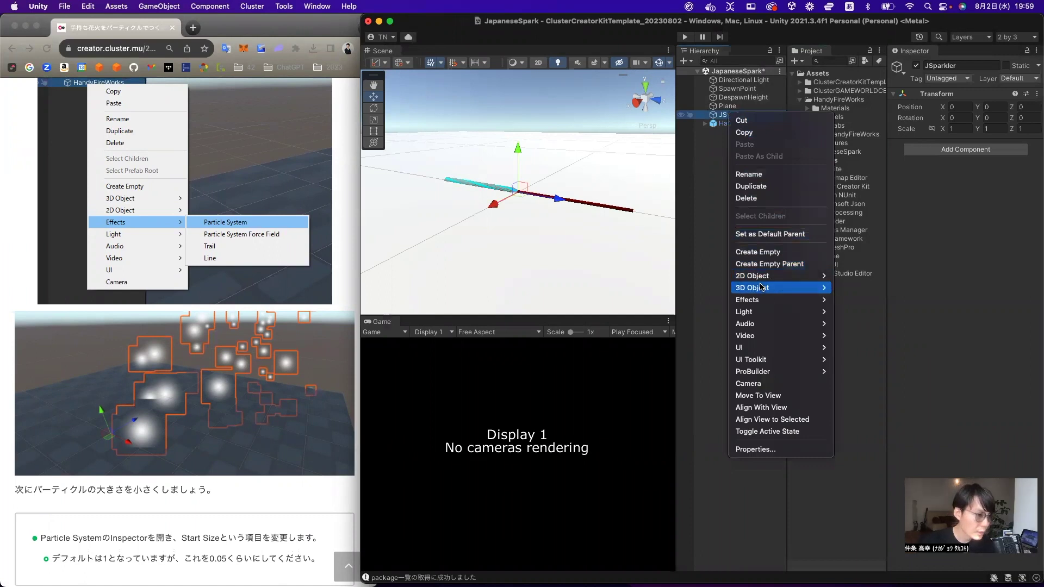
pyautogui.moveTo(761, 298)
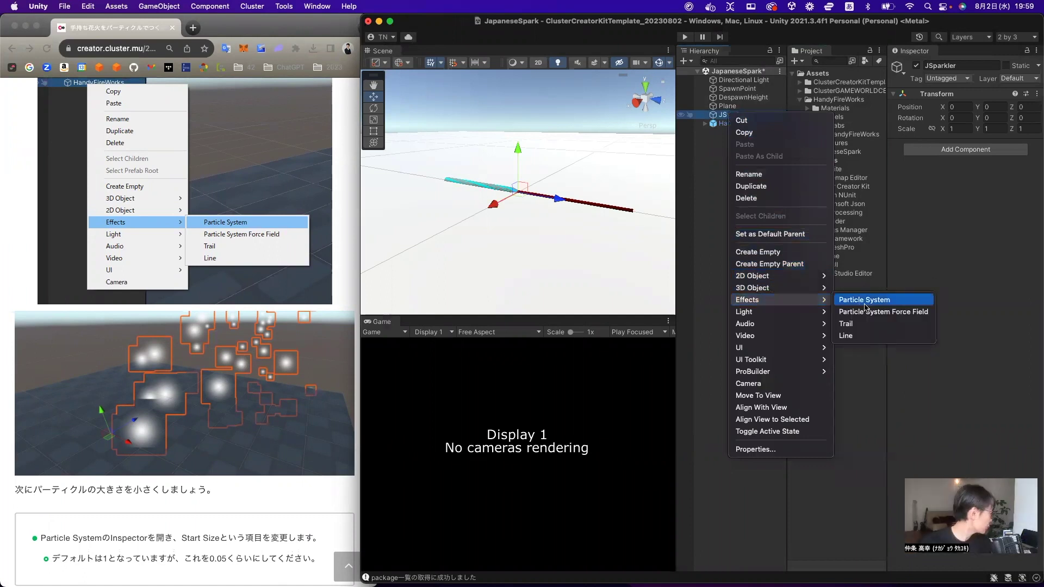
pyautogui.click(864, 305)
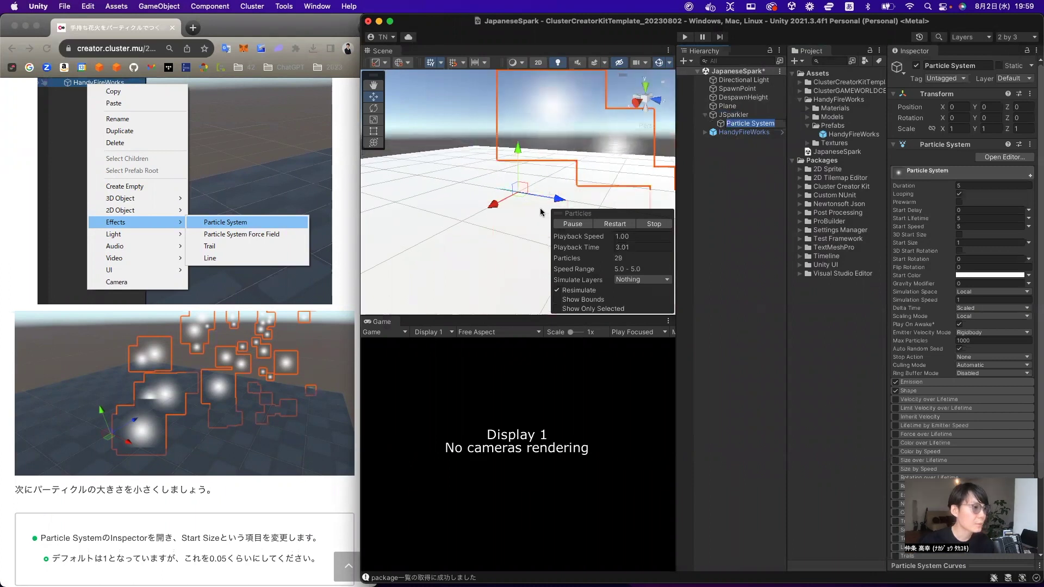
pyautogui.moveTo(543, 219)
pyautogui.keyDown('alt'); pyautogui.mouseDown()
pyautogui.moveTo(444, 199)
pyautogui.moveTo(736, 102)
pyautogui.mouseUp(); pyautogui.keyUp('alt')
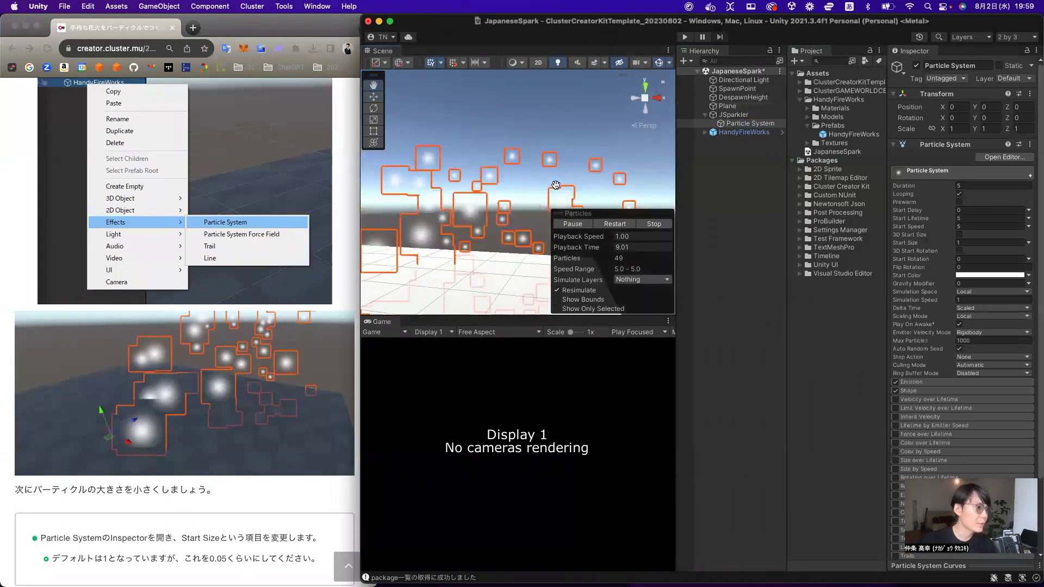
pyautogui.moveTo(582, 156)
pyautogui.keyDown('alt'); pyautogui.mouseDown()
pyautogui.moveTo(474, 234)
pyautogui.moveTo(494, 189)
pyautogui.moveTo(527, 206)
pyautogui.mouseUp(); pyautogui.keyUp('alt')
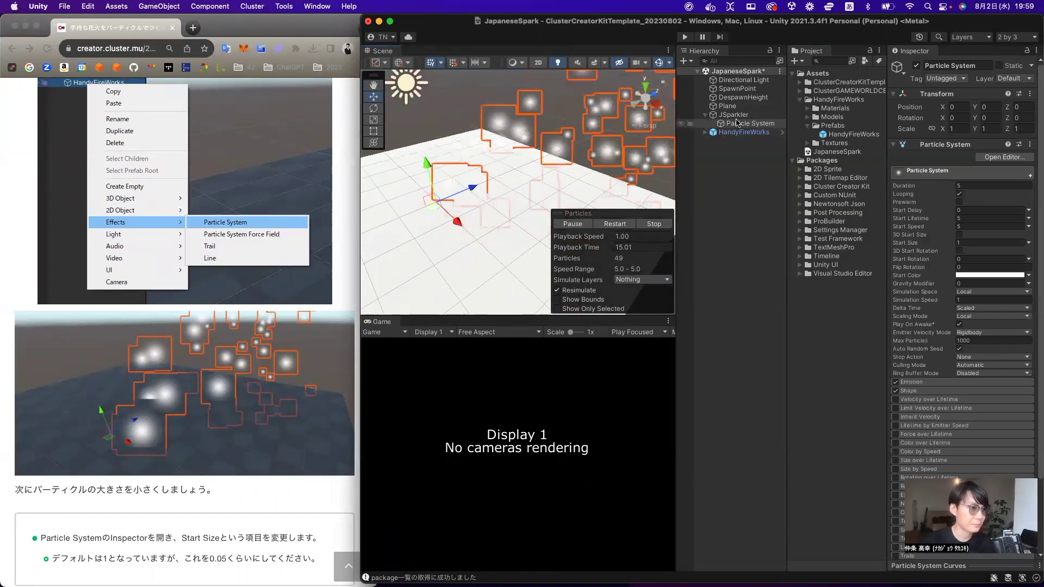
pyautogui.scroll(-3, 266, 307)
pyautogui.scroll(-4, 272, 318)
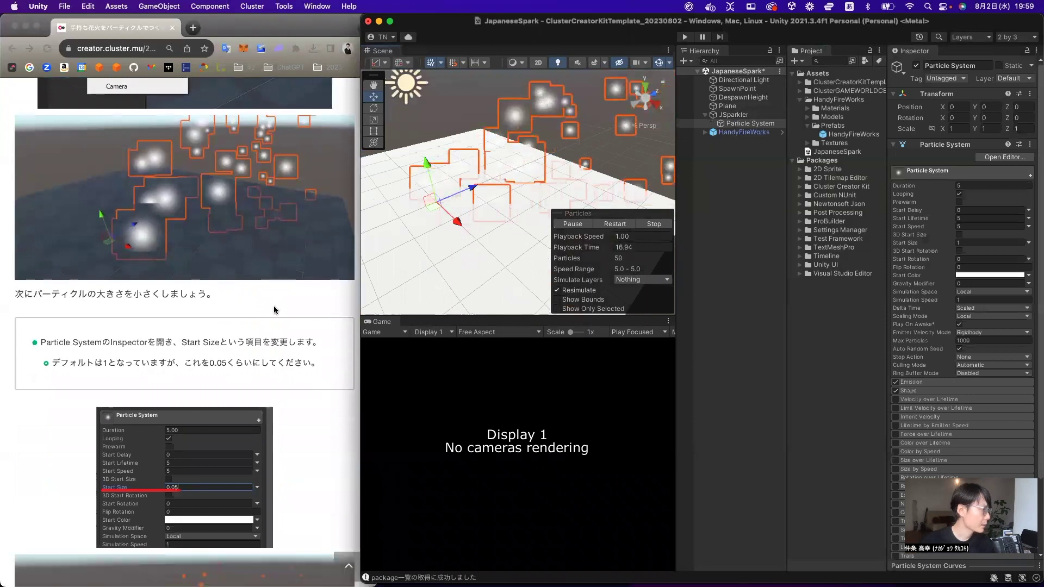
pyautogui.scroll(-3, 281, 333)
pyautogui.scroll(-1, 281, 333)
pyautogui.scroll(-1, 281, 333)
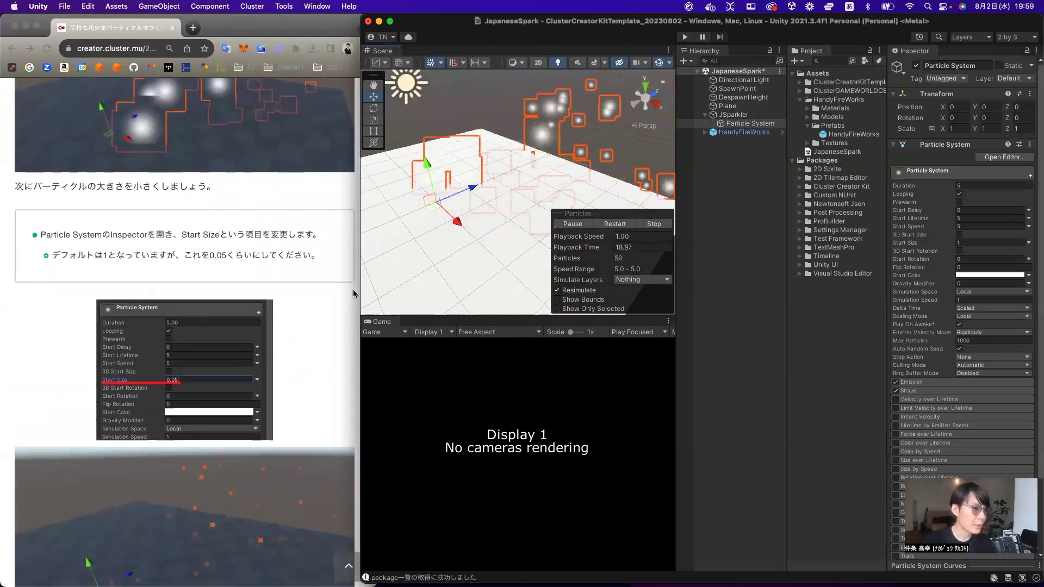
pyautogui.click(728, 123)
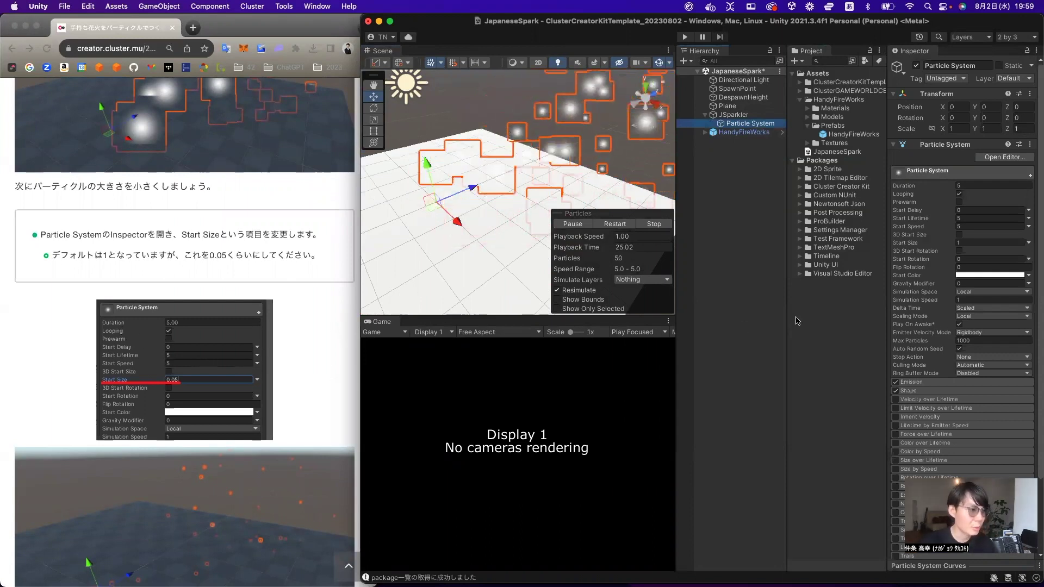
pyautogui.scroll(-5, 242, 278)
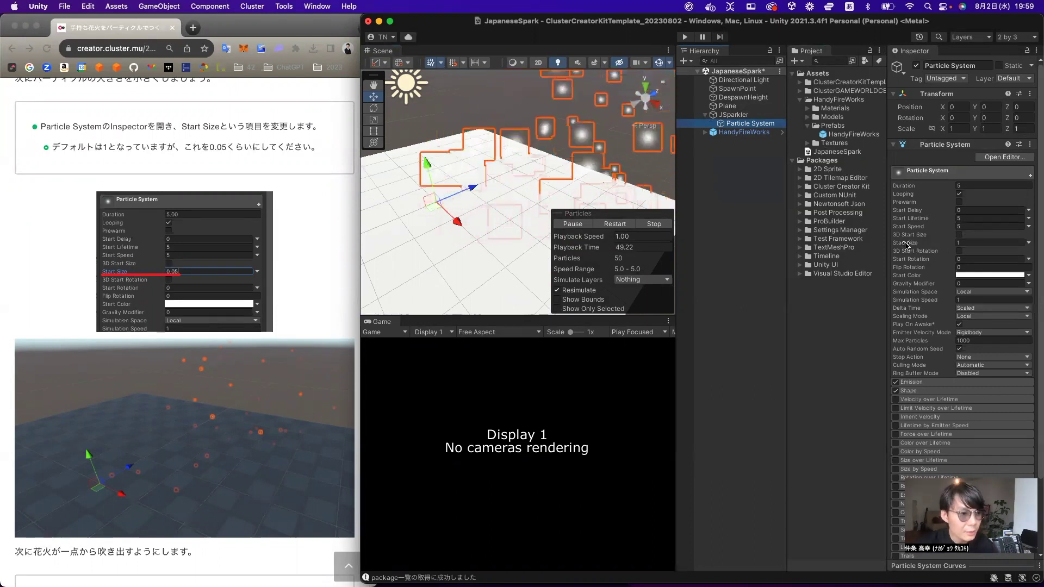
pyautogui.click(923, 244)
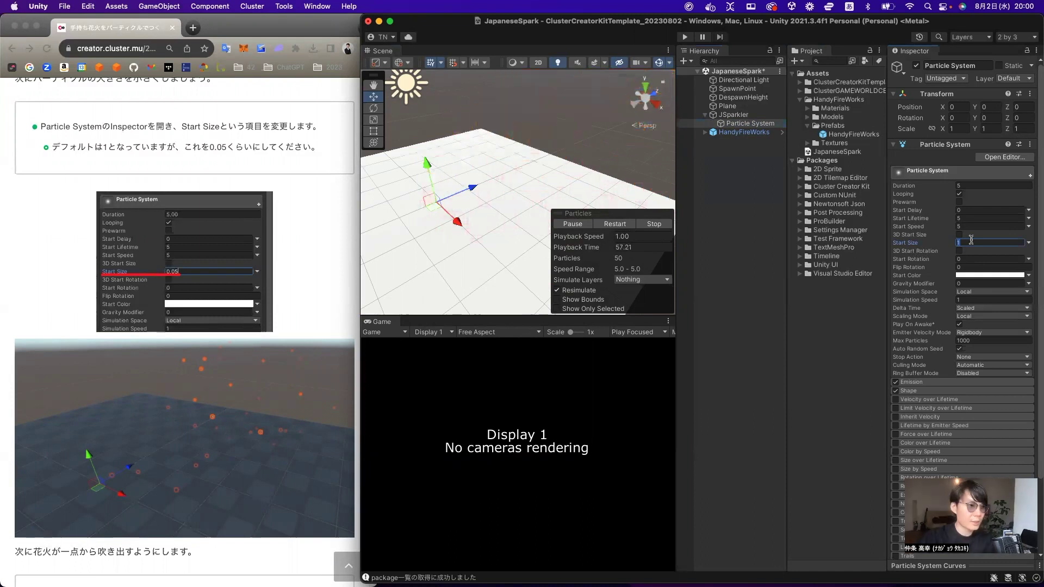
pyautogui.press('BackSpace')
pyautogui.write('0.05')
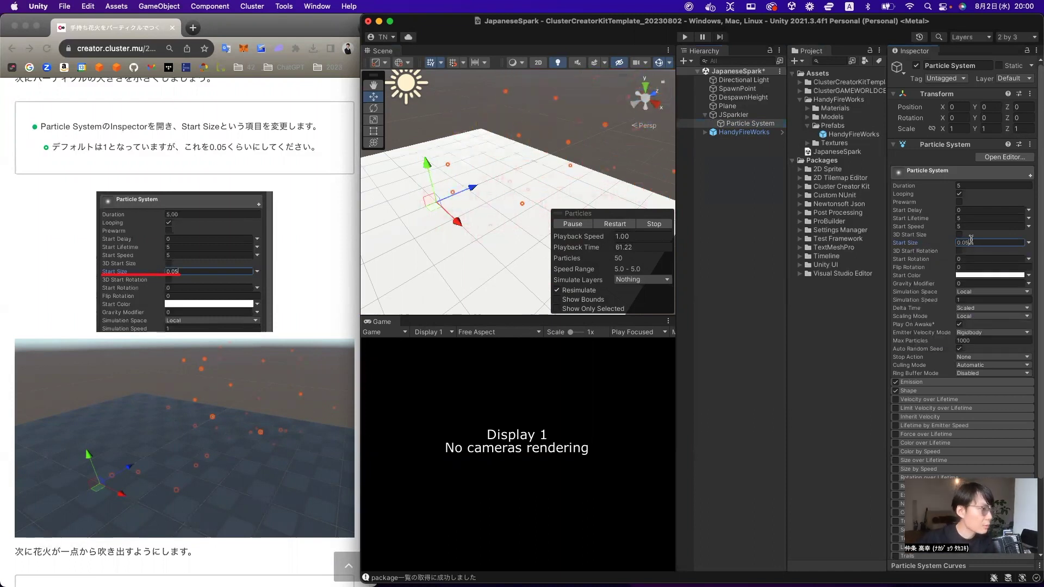
pyautogui.moveTo(527, 165)
pyautogui.mouseDown(button='right')
pyautogui.moveTo(553, 141)
pyautogui.moveTo(474, 149)
pyautogui.mouseUp(button='right')
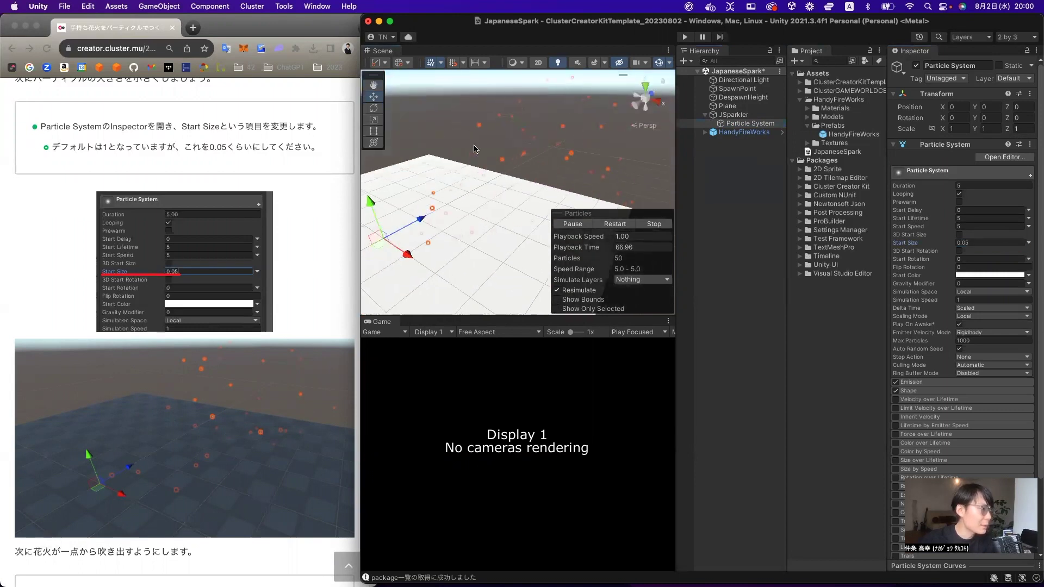
pyautogui.moveTo(522, 184); pyautogui.dragTo(506, 185, button='right')
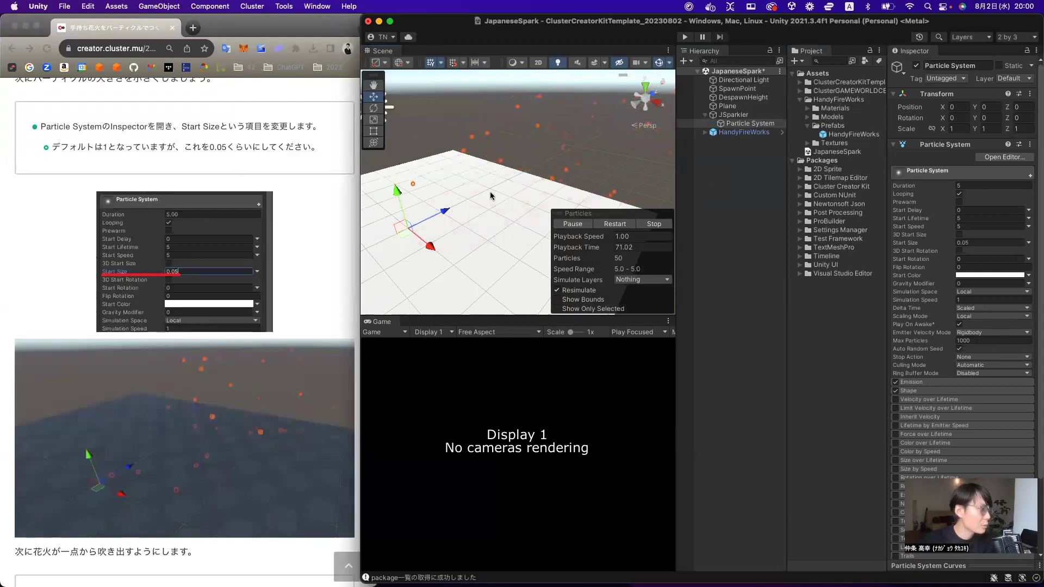
pyautogui.scroll(-3, 66, 350)
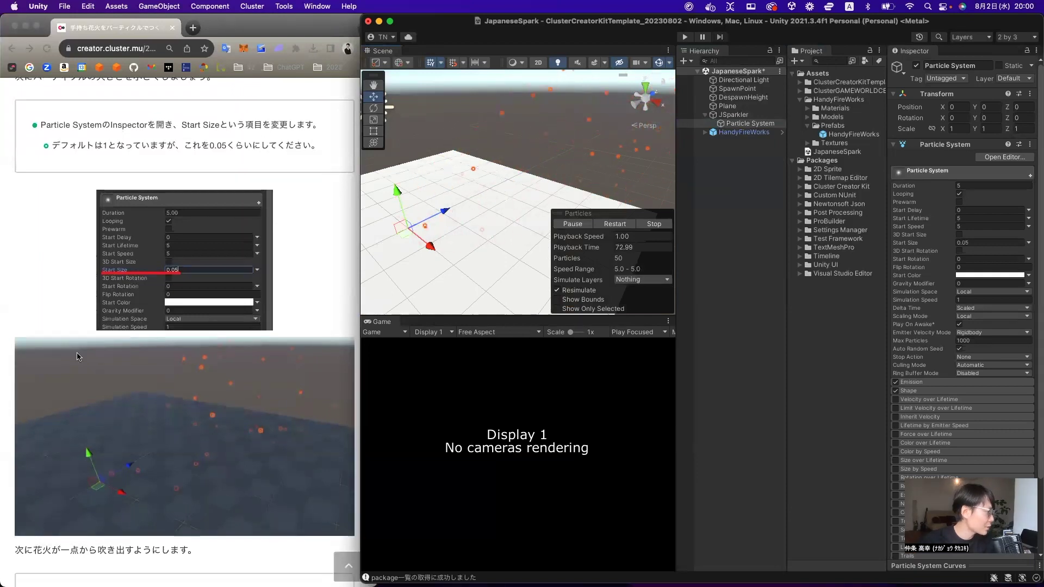
pyautogui.scroll(-3, 120, 360)
pyautogui.scroll(5, 141, 321)
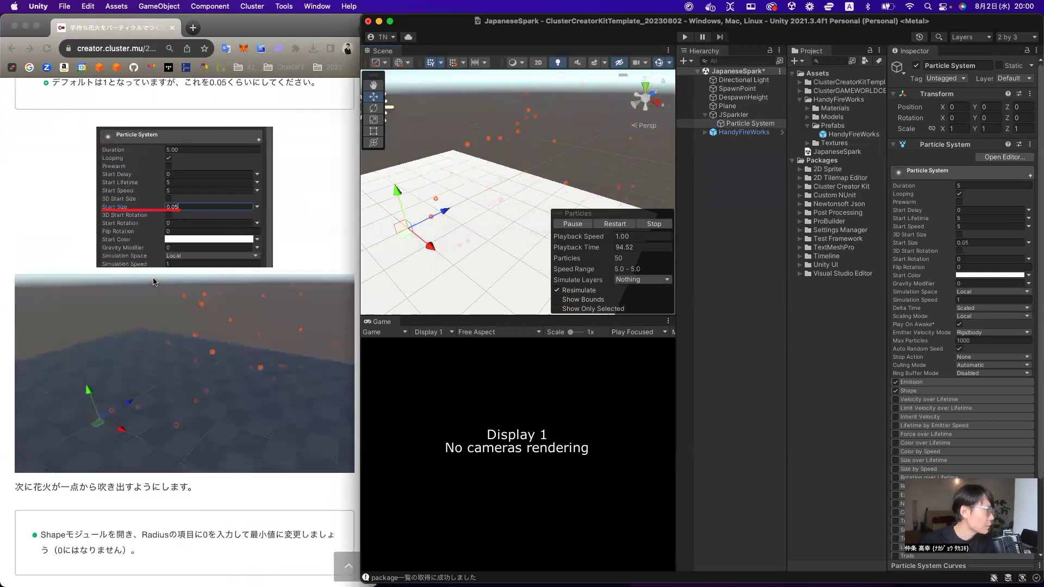
pyautogui.scroll(-4, 160, 285)
pyautogui.scroll(-2, 167, 291)
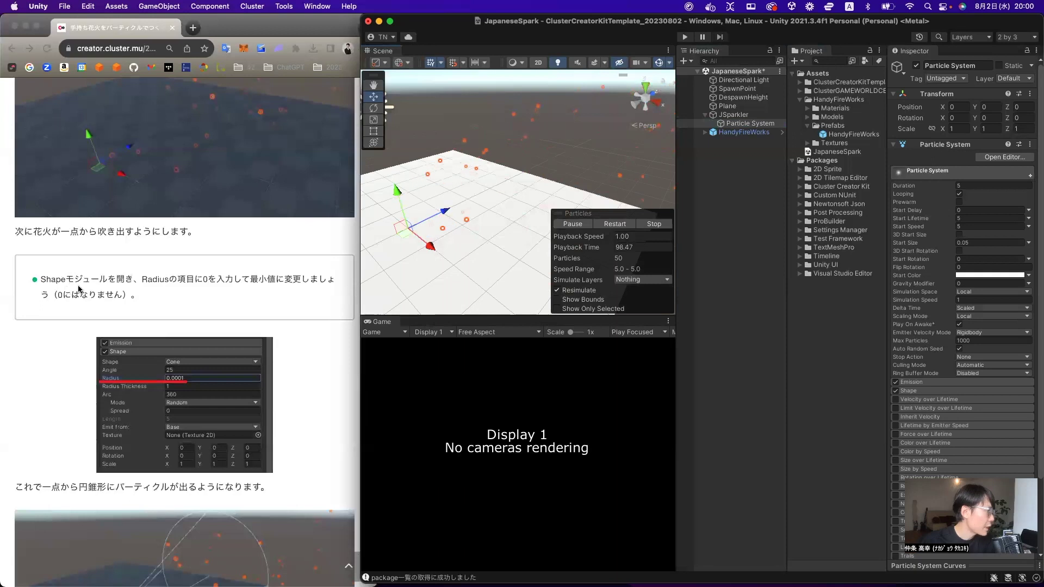
# Switch the Shape module from Cone to Sphere, radius 0.0001, and recentre the emitter in view.
pyautogui.click(935, 172)
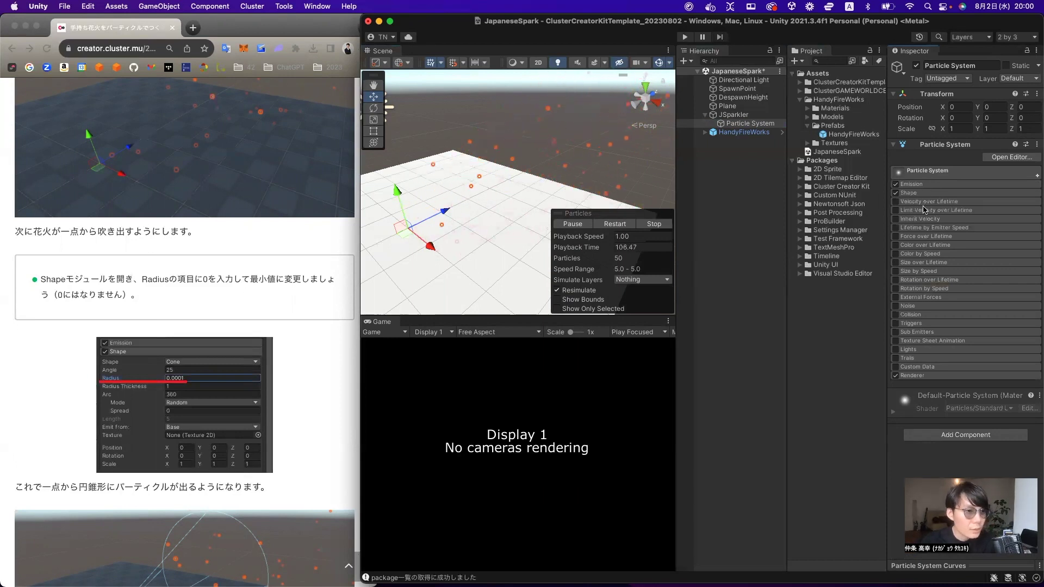
pyautogui.click(921, 194)
pyautogui.write('0.0001')
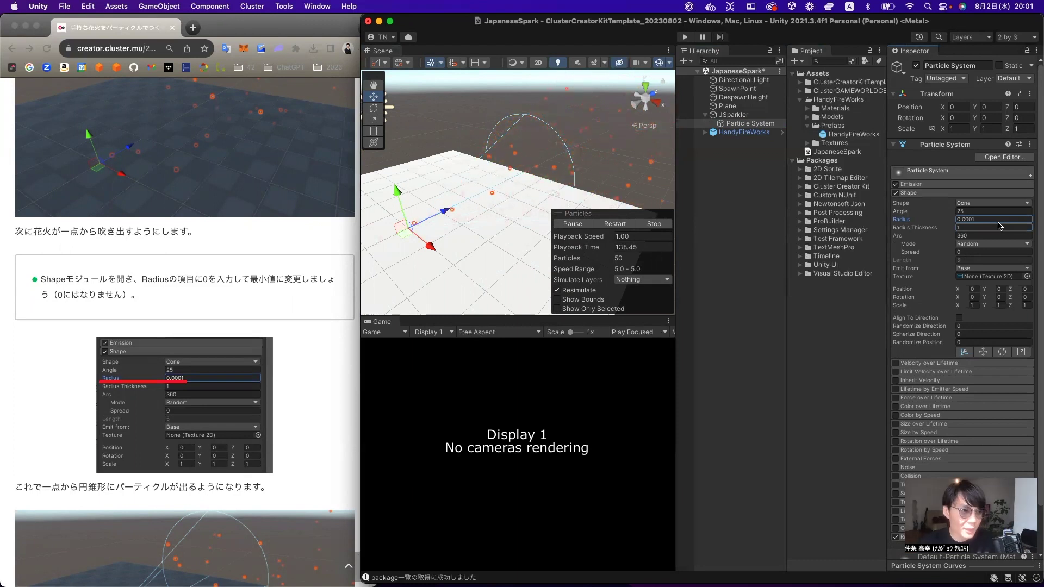
pyautogui.click(978, 204)
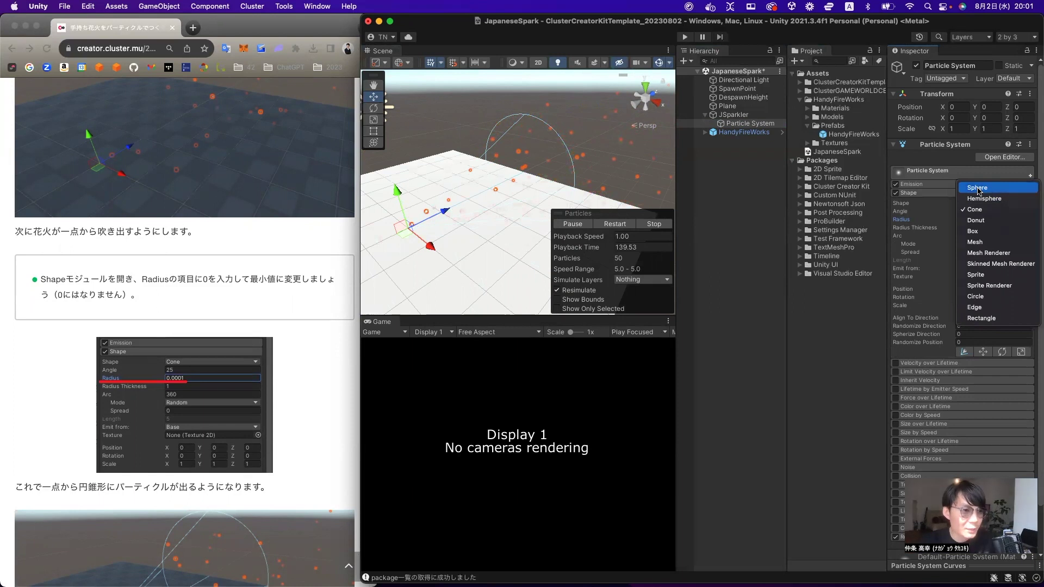
pyautogui.click(977, 188)
pyautogui.moveTo(406, 246); pyautogui.dragTo(564, 198, button='middle')
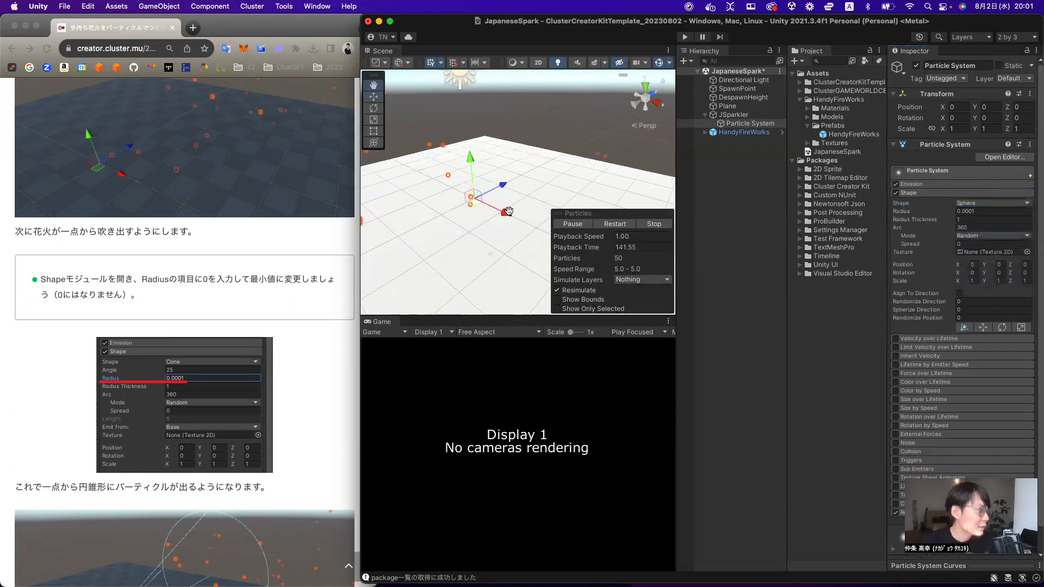
pyautogui.scroll(-2, 513, 217)
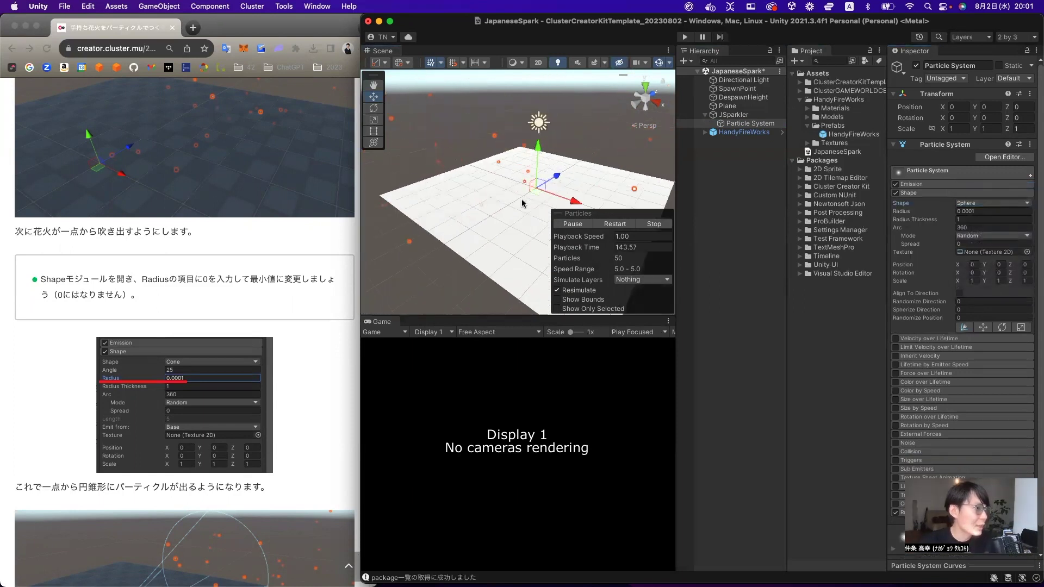
pyautogui.scroll(-2, 521, 203)
pyautogui.scroll(5, 603, 169)
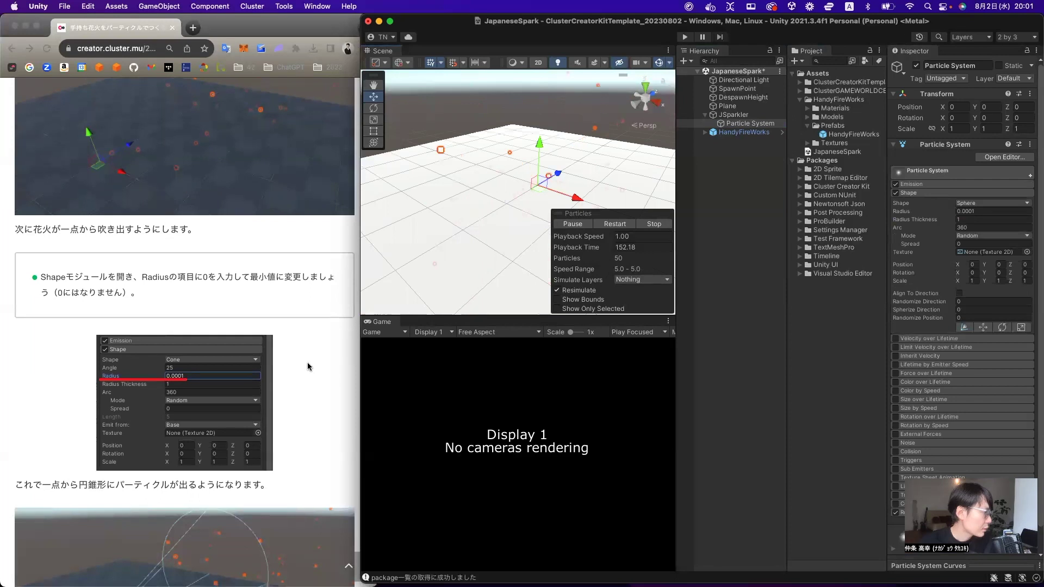
pyautogui.scroll(-5, 304, 366)
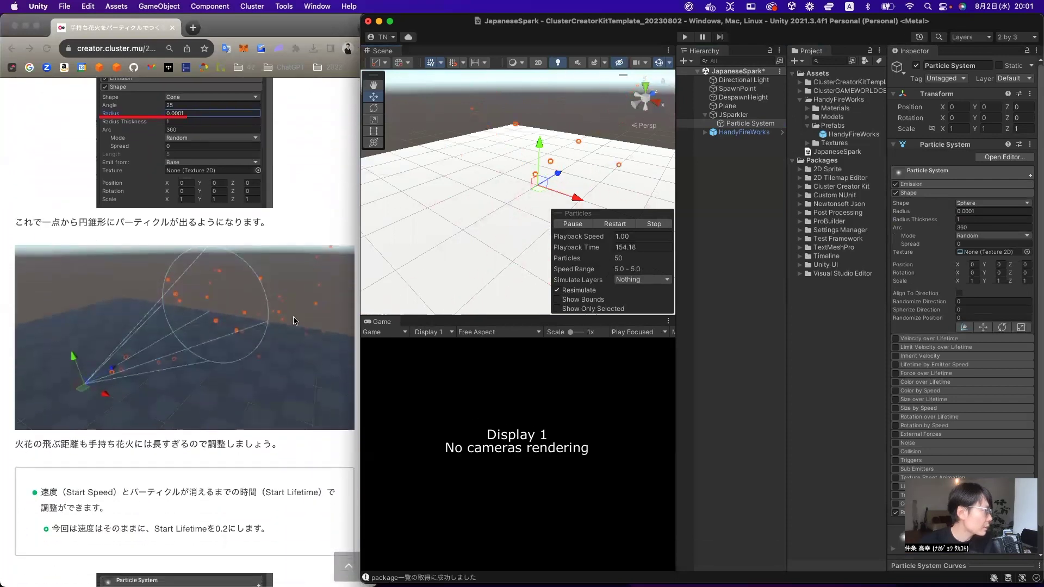
pyautogui.scroll(-3, 162, 313)
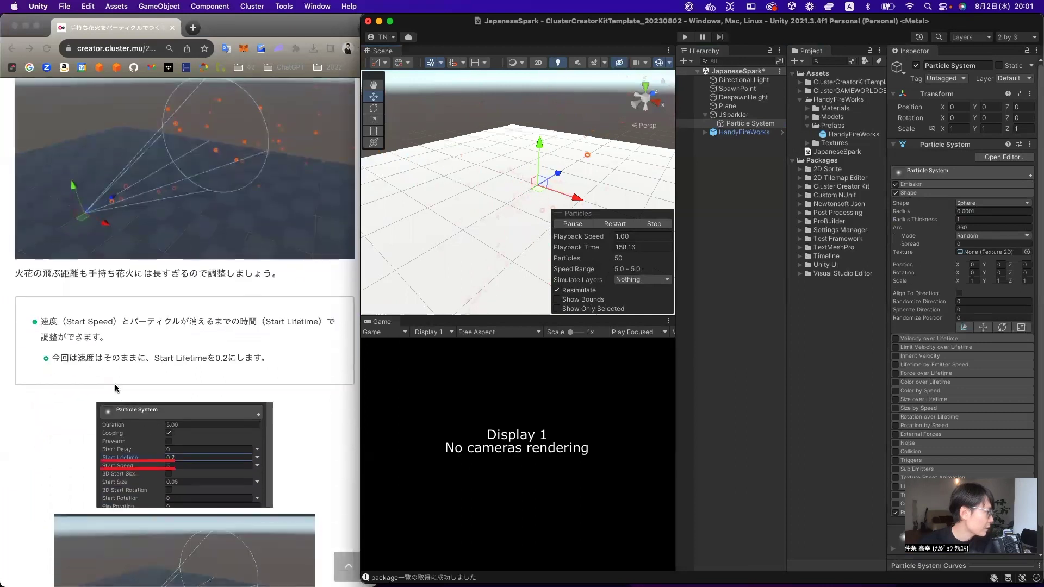
# Translate the tutorial's Start Lifetime phrase in Chrome, then re-expand Unity's main Particle System settings.
pyautogui.click(65, 323)
pyautogui.moveTo(49, 322); pyautogui.dragTo(237, 320)
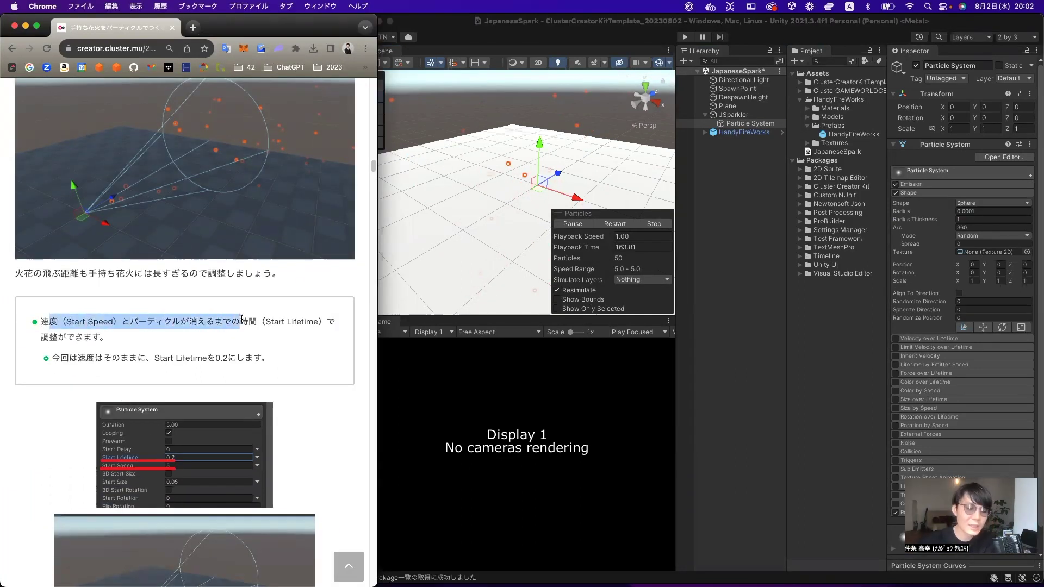
pyautogui.moveTo(237, 320); pyautogui.dragTo(339, 325)
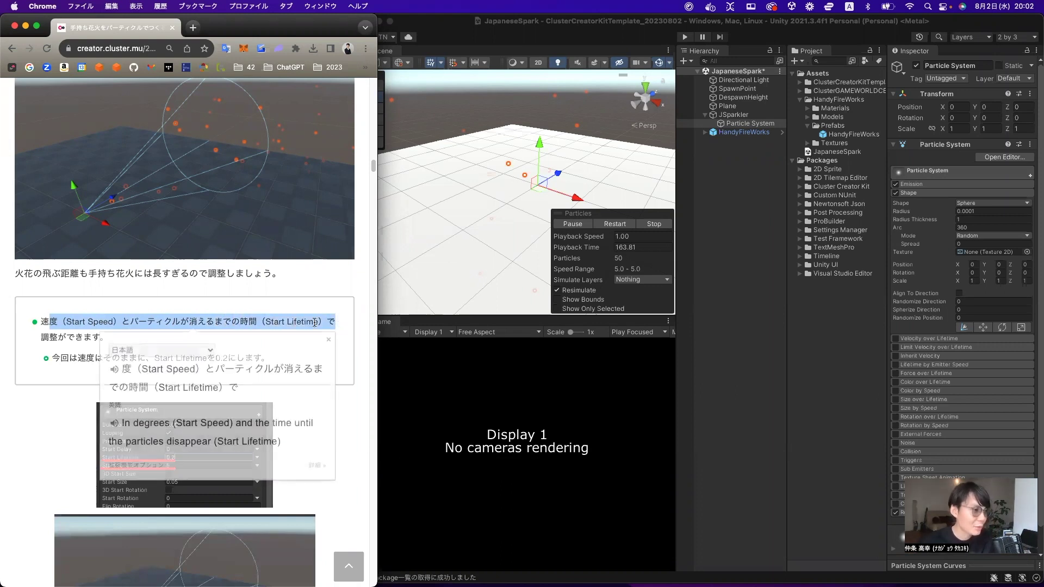
pyautogui.click(147, 353)
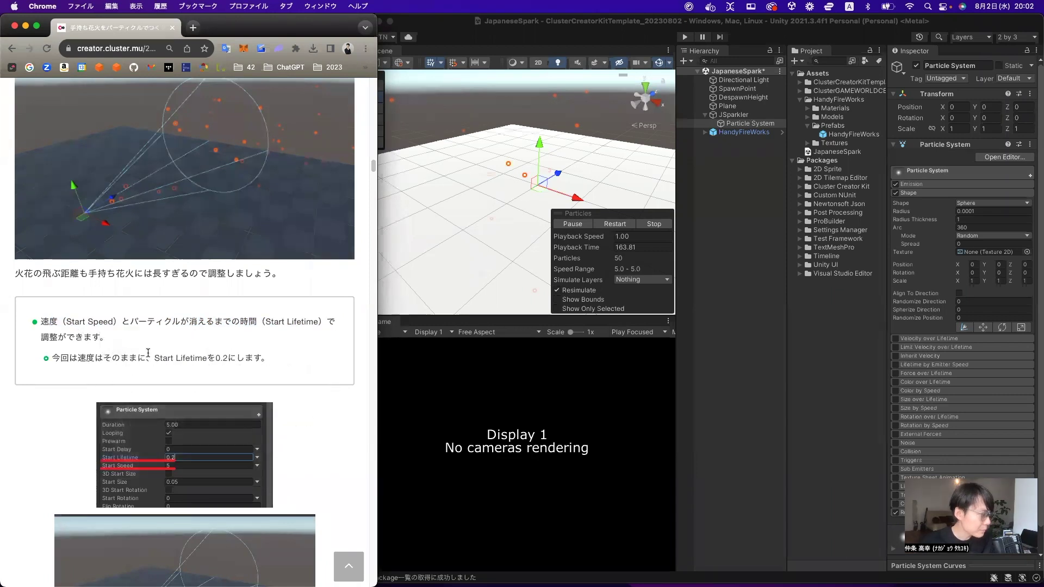
pyautogui.moveTo(166, 354); pyautogui.dragTo(215, 358)
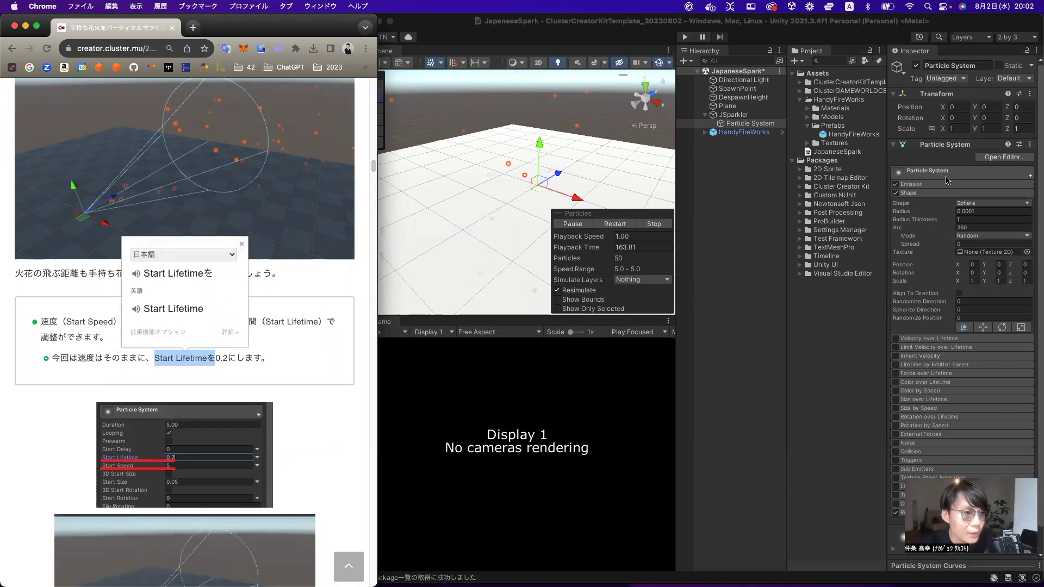
pyautogui.click(924, 173)
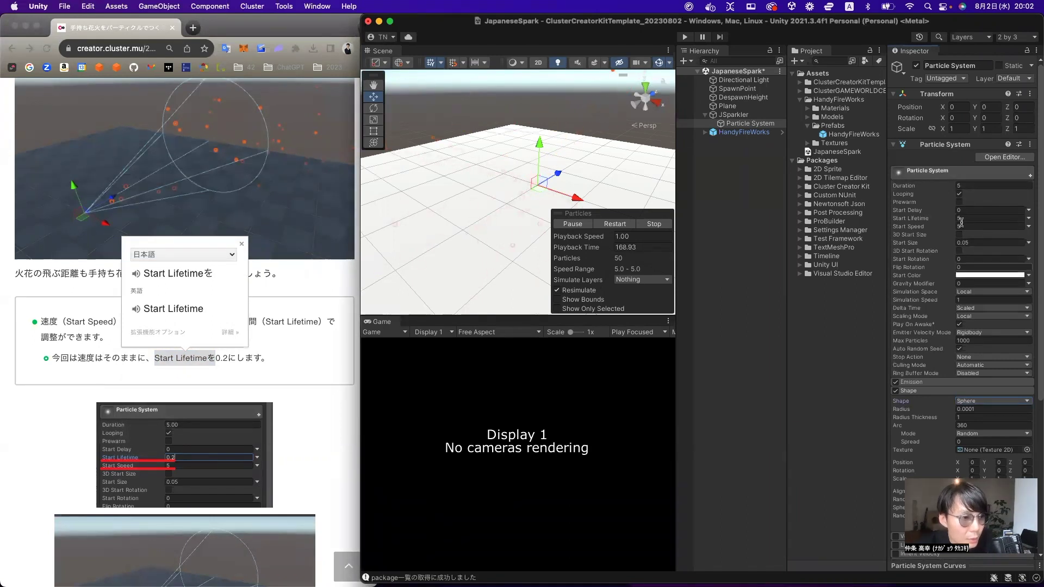
# Change Start Lifetime from 5 to 0.02, then select the Plane in the Scene view.
pyautogui.click(964, 218)
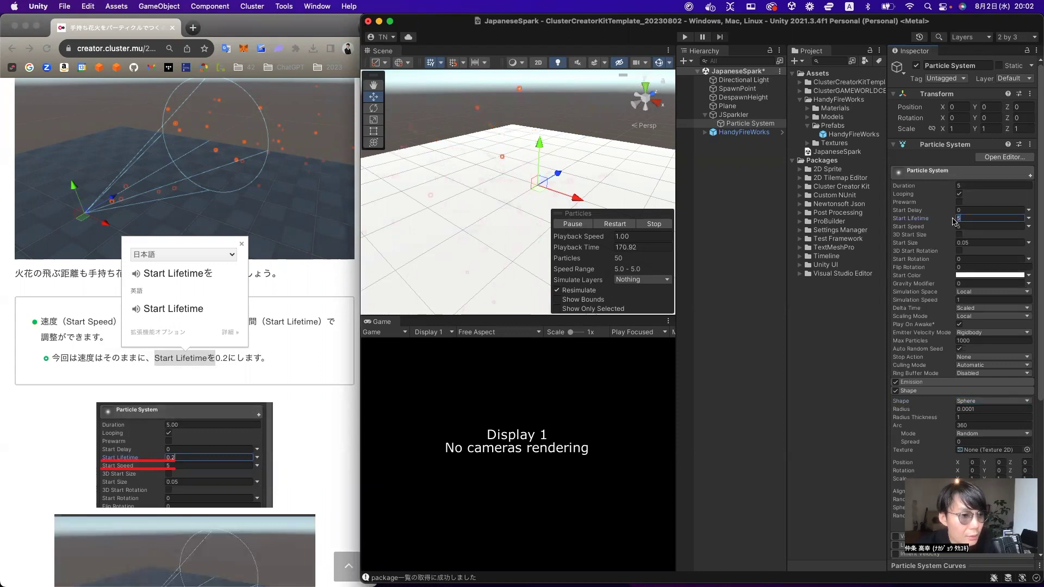
pyautogui.moveTo(953, 219); pyautogui.dragTo(791, 226)
pyautogui.moveTo(792, 226); pyautogui.dragTo(763, 225)
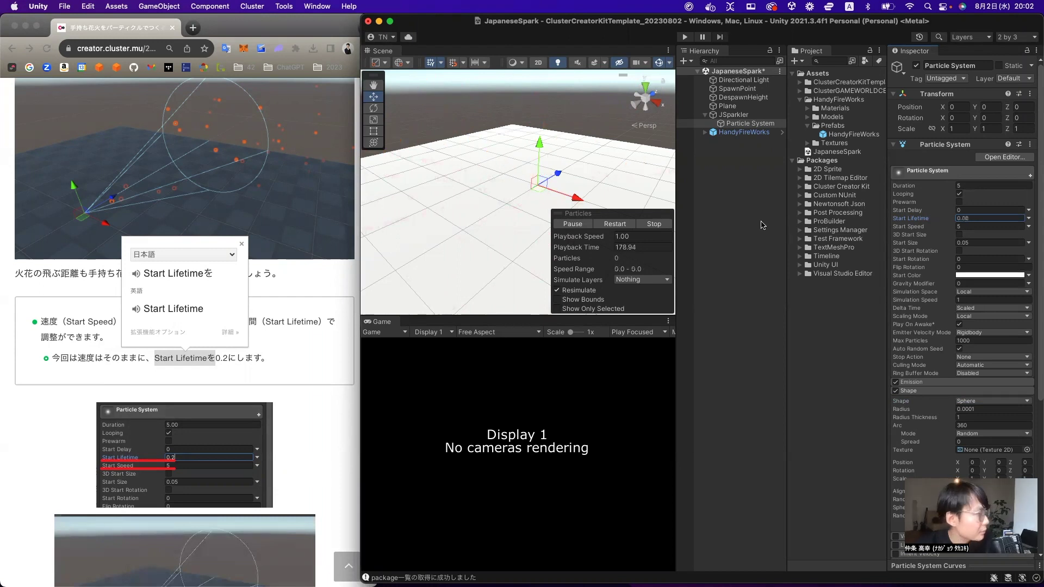
pyautogui.moveTo(761, 225); pyautogui.dragTo(759, 225)
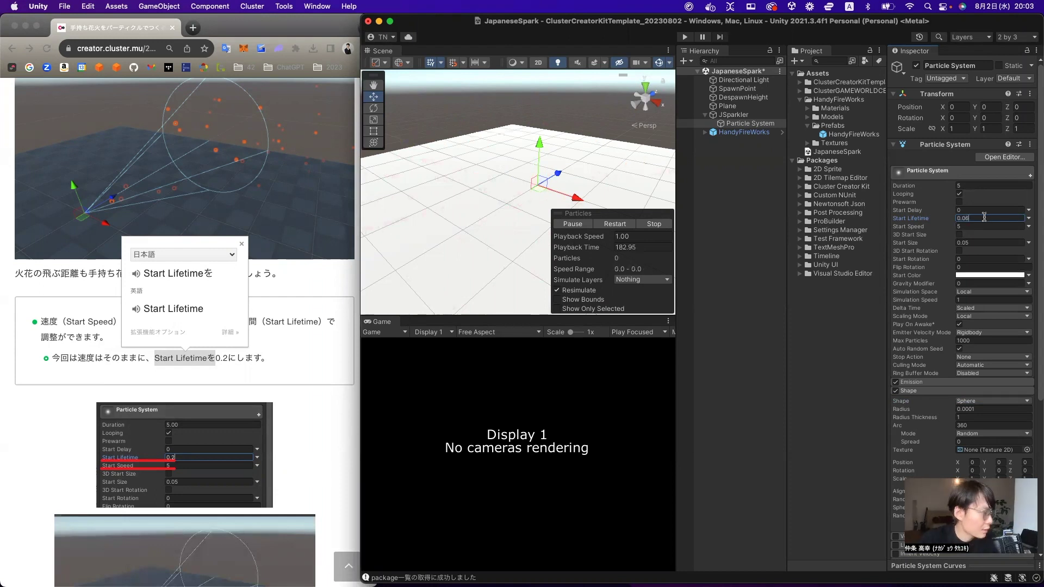
pyautogui.press('BackSpace')
pyautogui.write('2')
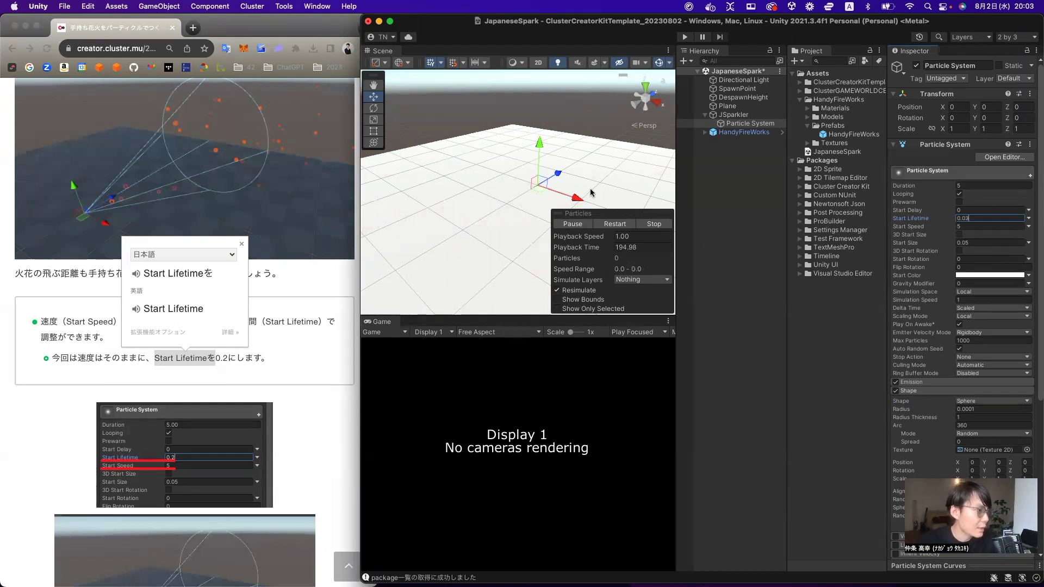
pyautogui.keyDown('alt'); pyautogui.moveTo(568, 187); pyautogui.dragTo(536, 181); pyautogui.keyUp('alt')
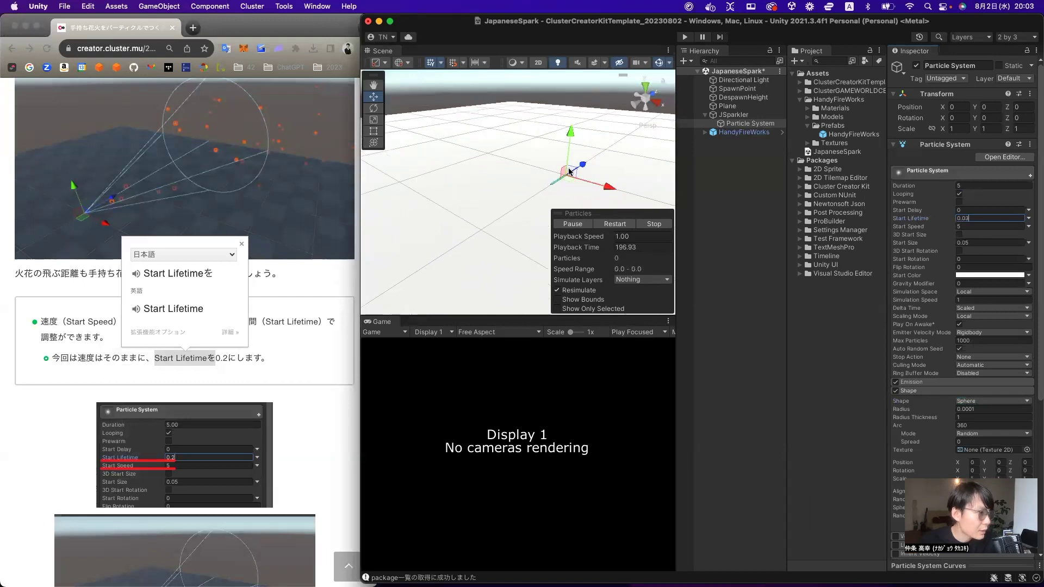
pyautogui.click(465, 228)
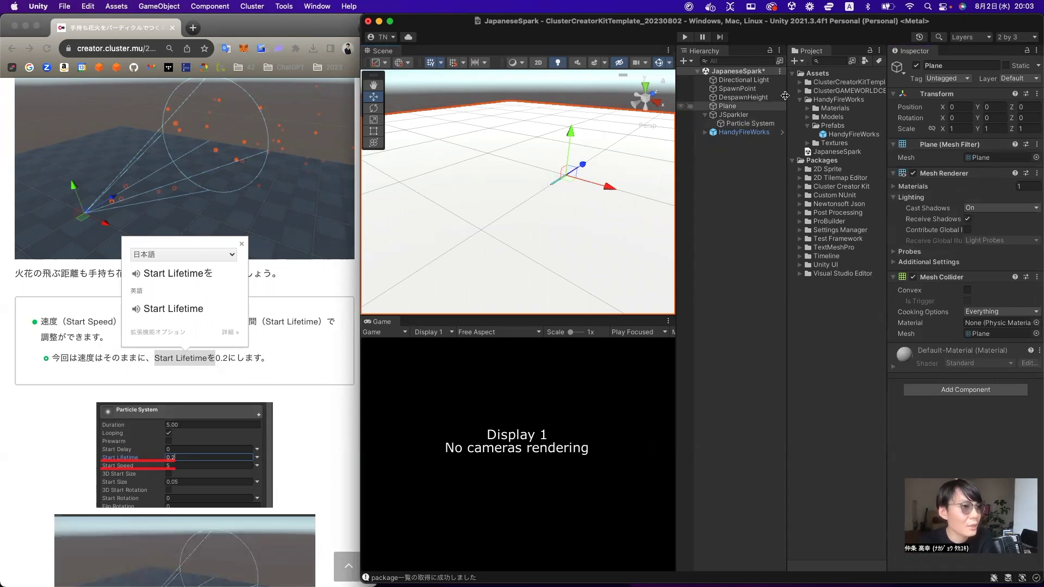
# Create a black-albedo material named BlackMaterial and apply it to the floor plane.
pyautogui.click(794, 61)
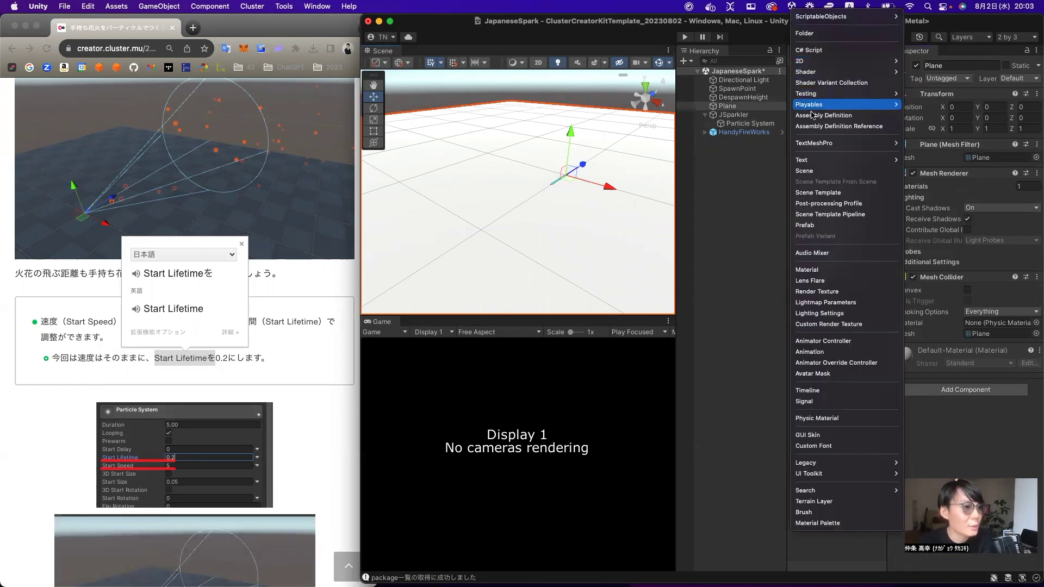
pyautogui.click(806, 270)
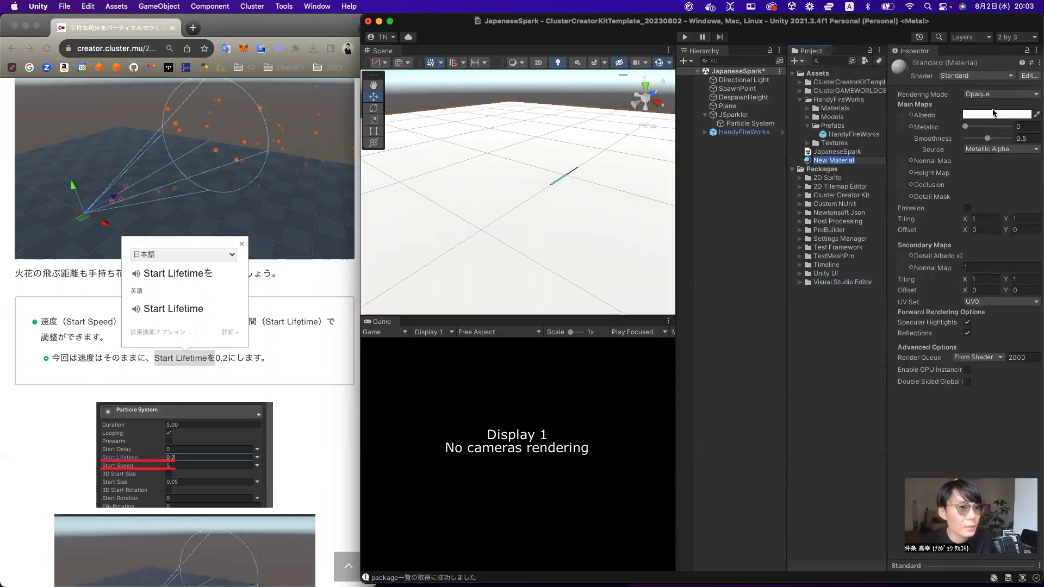
pyautogui.click(993, 113)
pyautogui.moveTo(963, 177); pyautogui.dragTo(1008, 224)
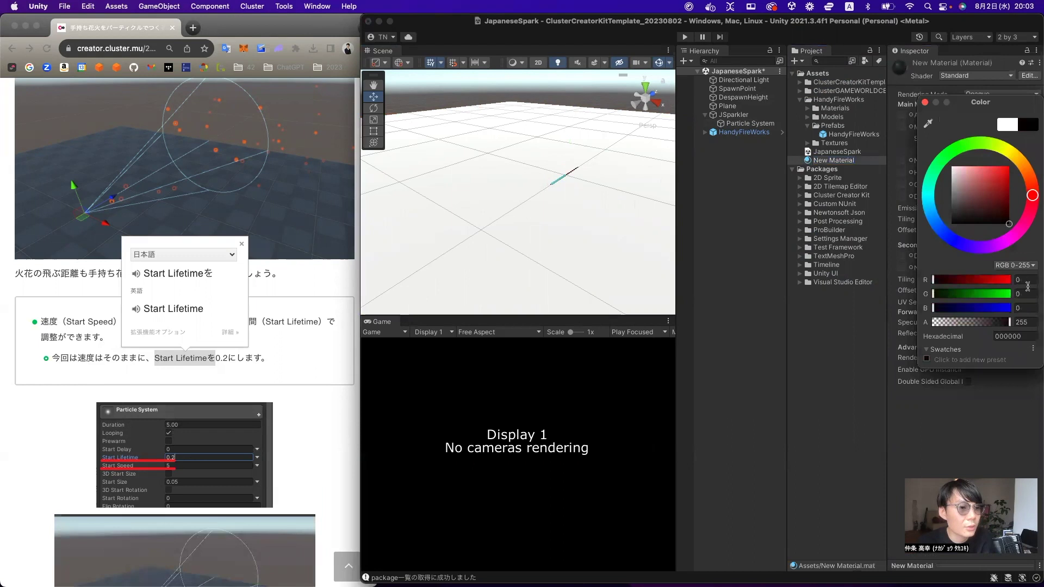
pyautogui.click(970, 425)
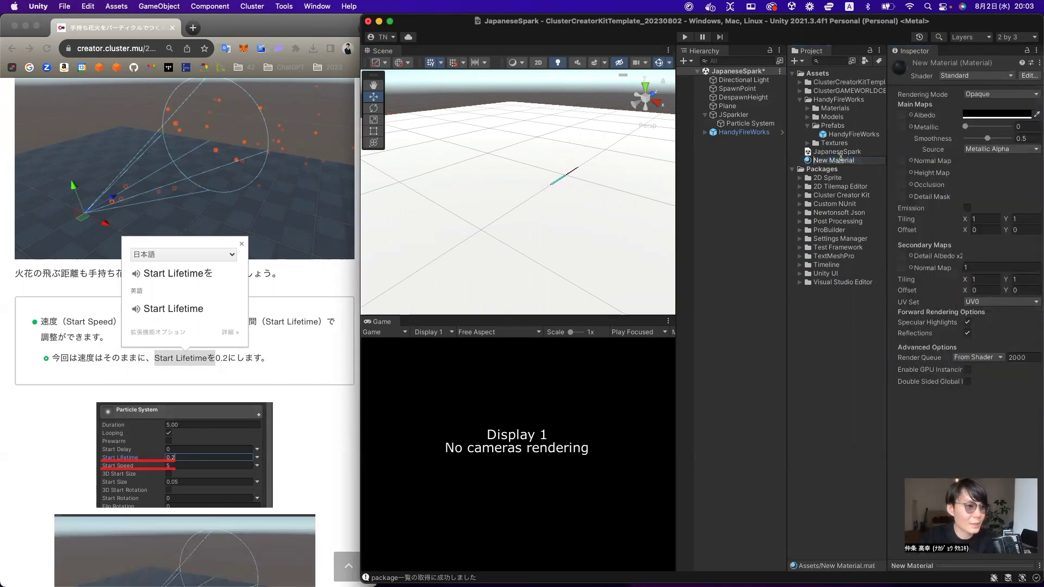
pyautogui.click(841, 158)
pyautogui.write('B')
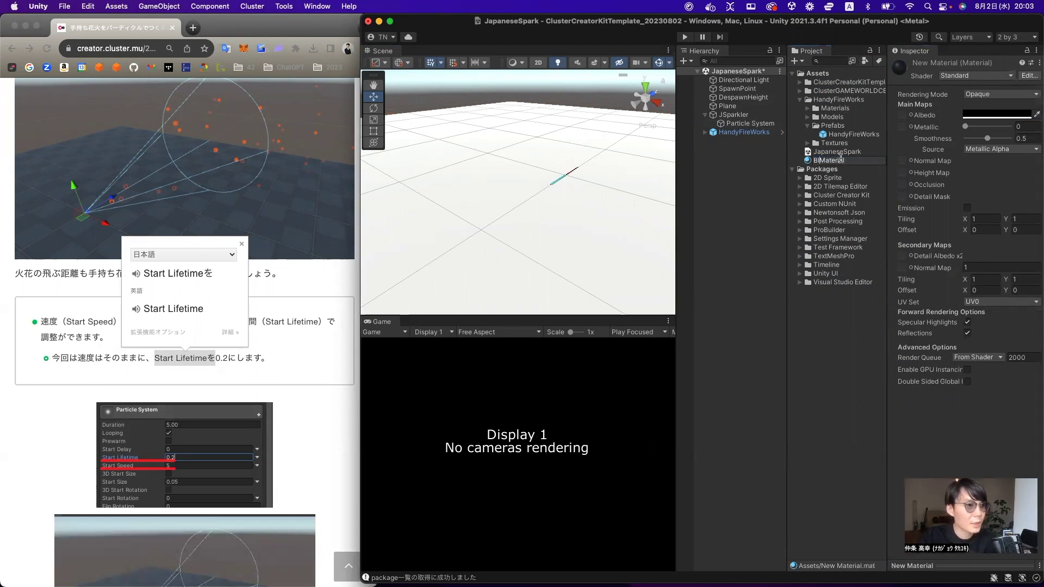
pyautogui.write('ack')
pyautogui.press('Return')
pyautogui.moveTo(832, 82); pyautogui.dragTo(620, 226)
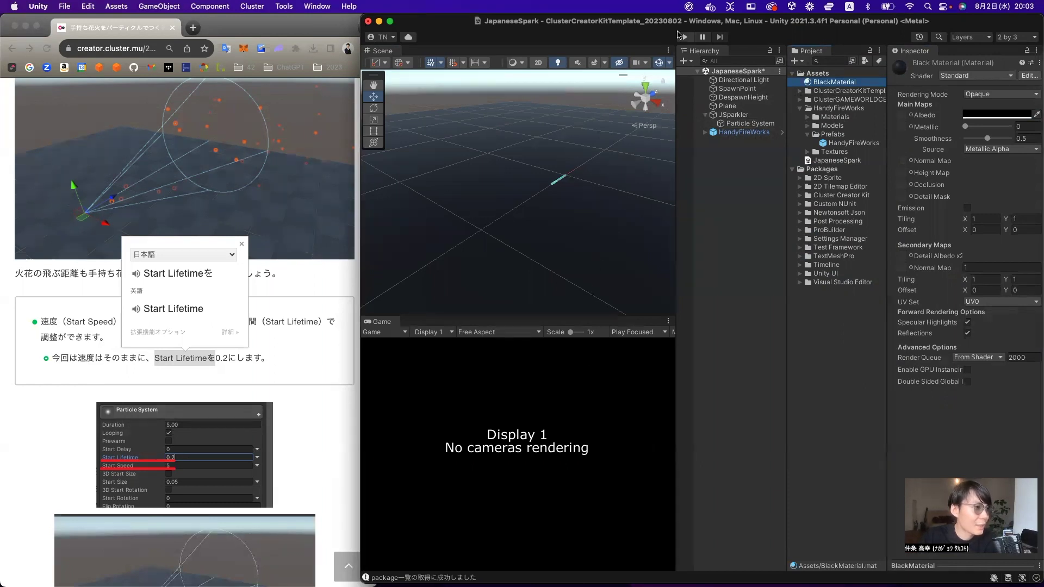
# Test the sparkler in Play mode from a closer view, then stop playing.
pyautogui.click(684, 37)
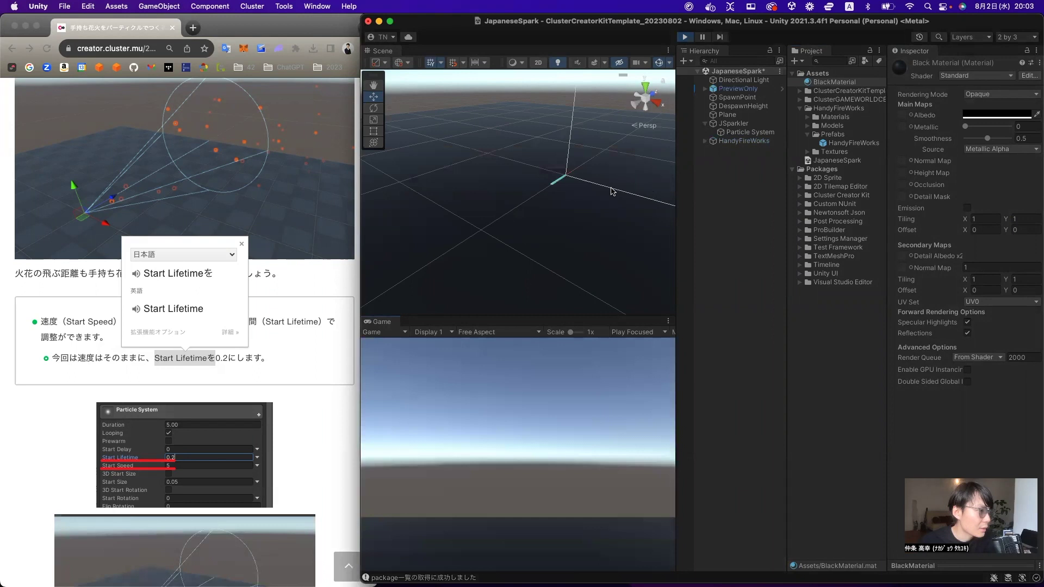
pyautogui.moveTo(596, 182); pyautogui.dragTo(525, 279, button='middle')
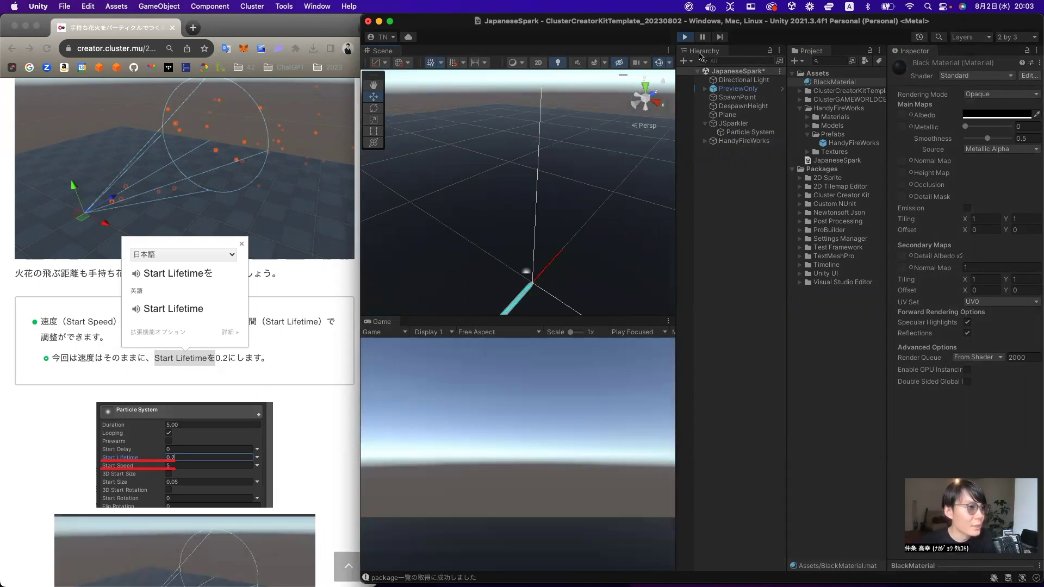
pyautogui.click(685, 37)
# Give the JSparkler Particle System an orange Start Color (RGB 255, 139, 83).
pyautogui.click(750, 124)
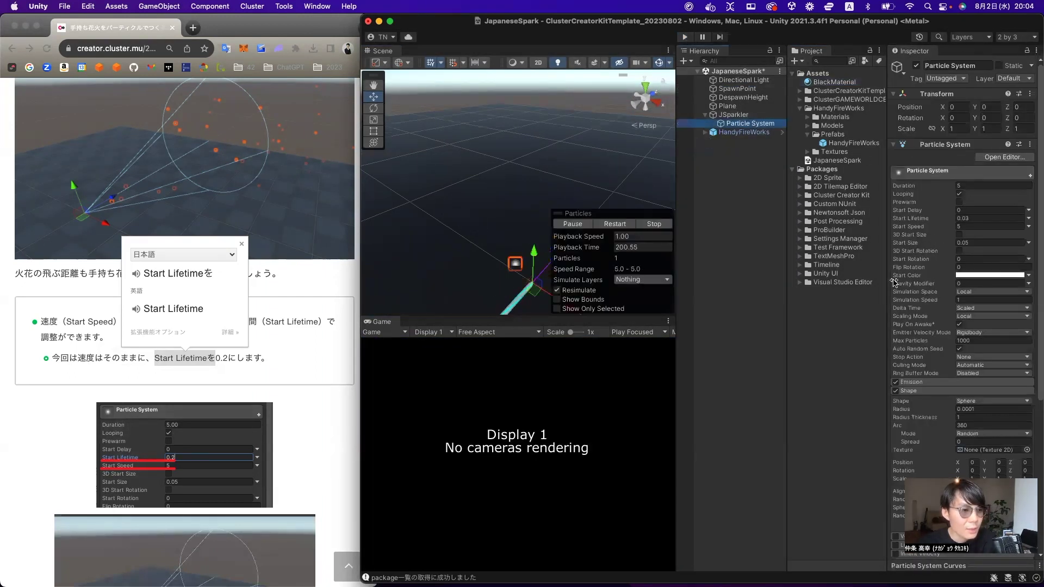
pyautogui.click(973, 276)
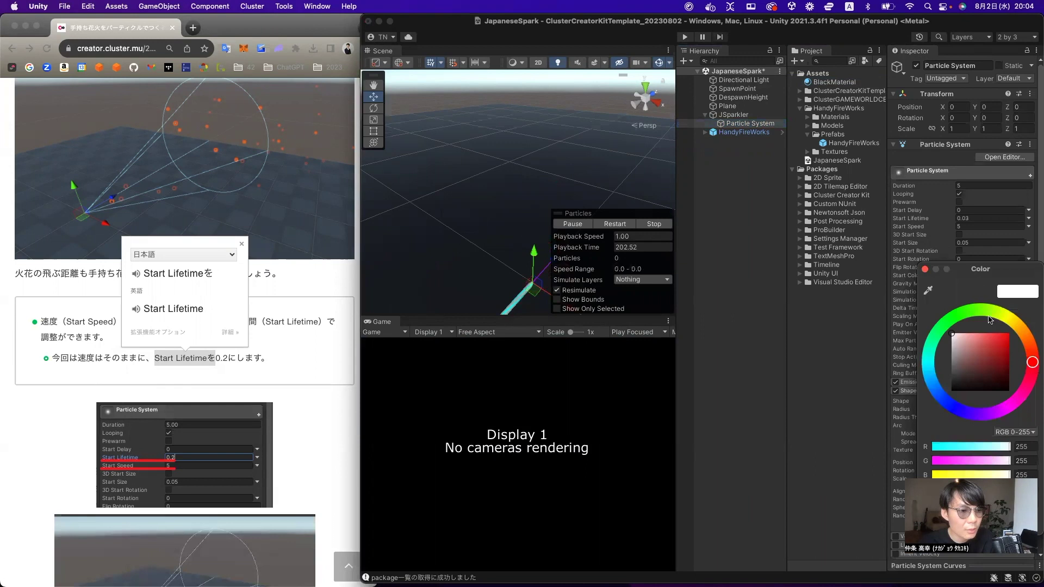
pyautogui.moveTo(988, 334)
pyautogui.mouseDown()
pyautogui.moveTo(1013, 330)
pyautogui.moveTo(992, 335)
pyautogui.mouseUp()
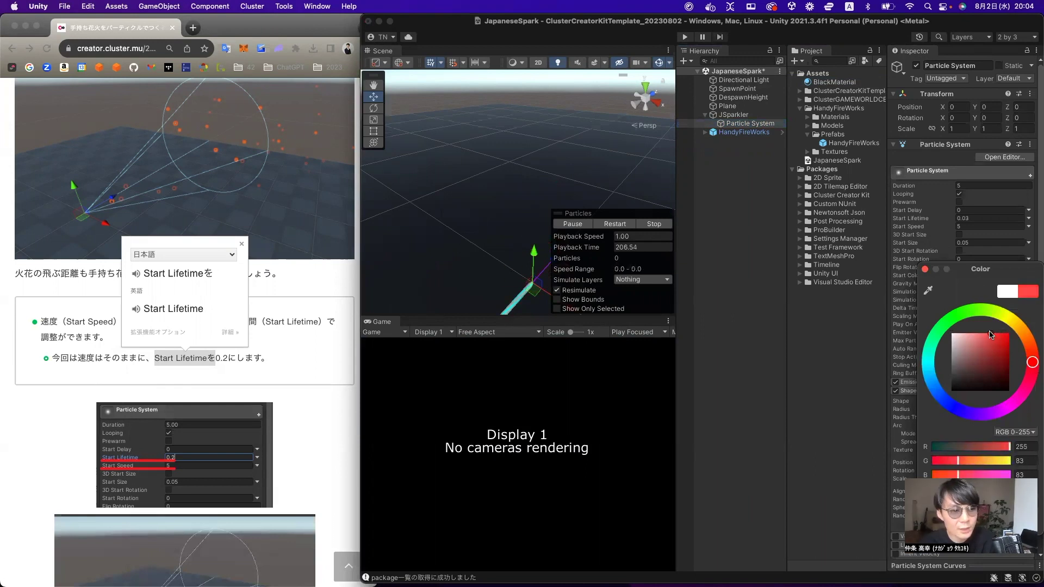
pyautogui.moveTo(1032, 362); pyautogui.dragTo(1028, 345)
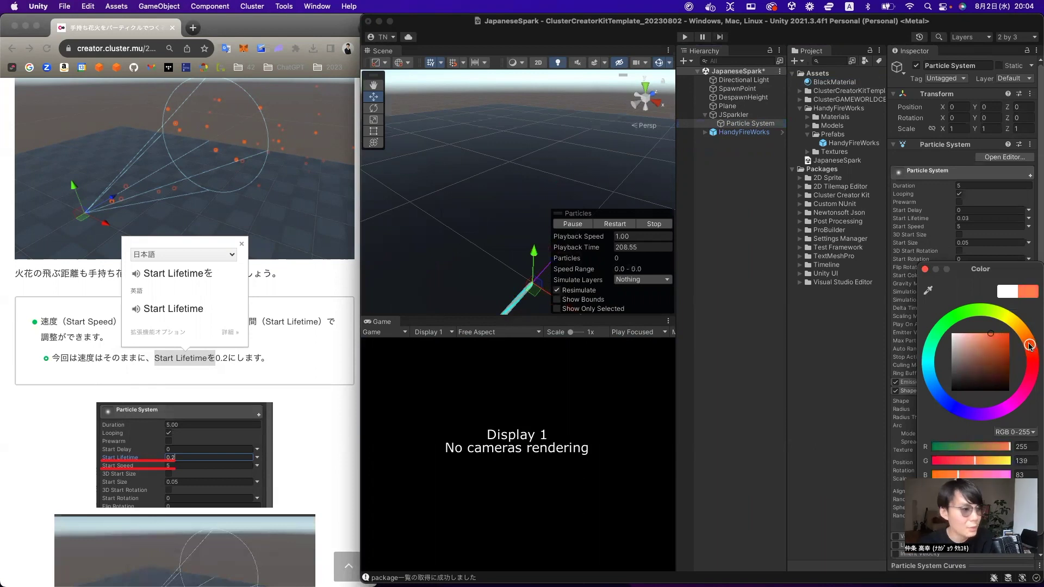
pyautogui.click(592, 162)
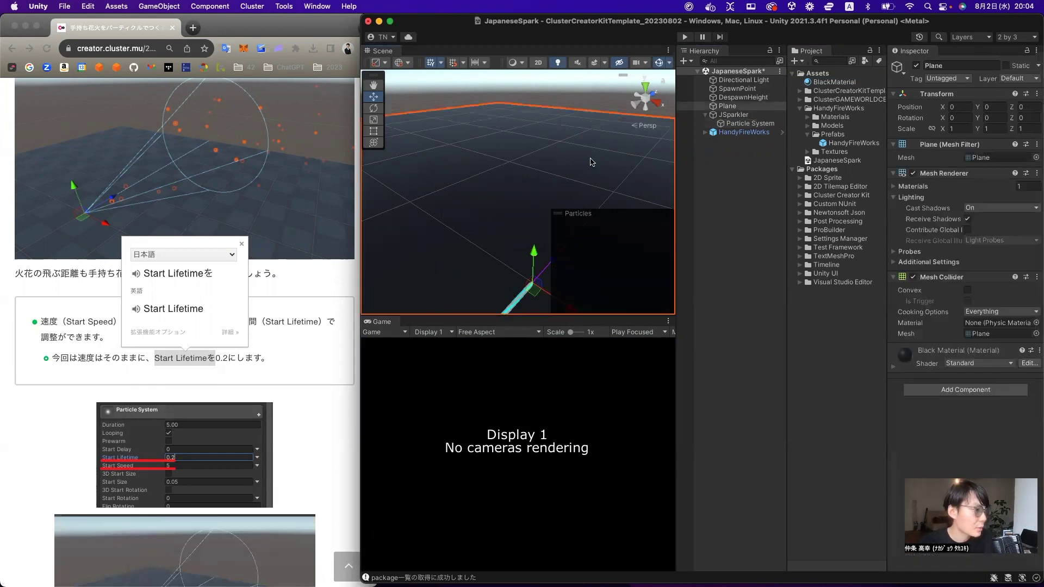
pyautogui.click(737, 124)
pyautogui.moveTo(575, 127)
pyautogui.mouseDown(button='middle')
pyautogui.moveTo(574, 105)
pyautogui.moveTo(575, 118)
pyautogui.mouseUp(button='middle')
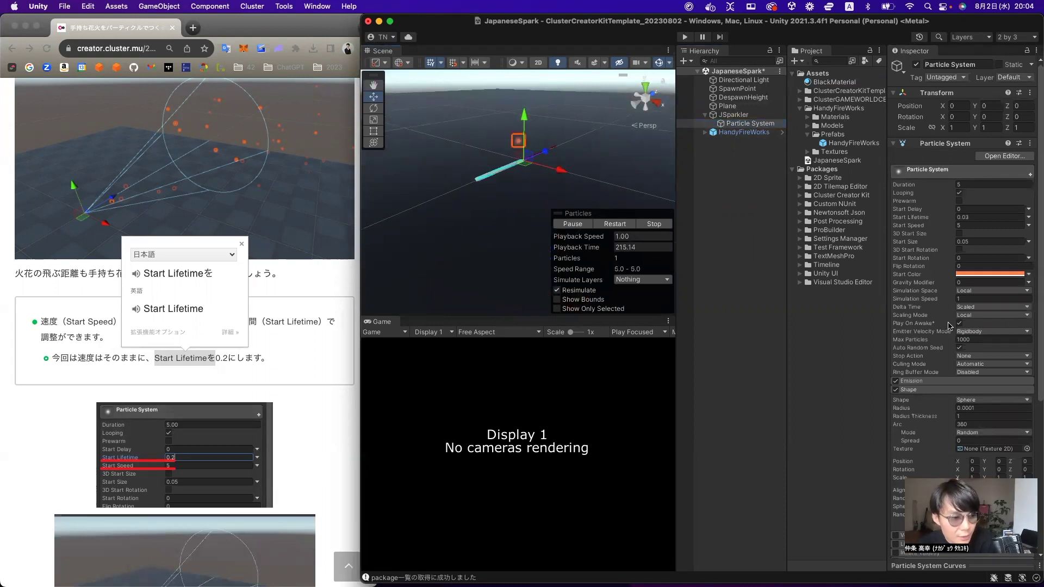
pyautogui.scroll(-3, 949, 325)
pyautogui.scroll(-5, 949, 325)
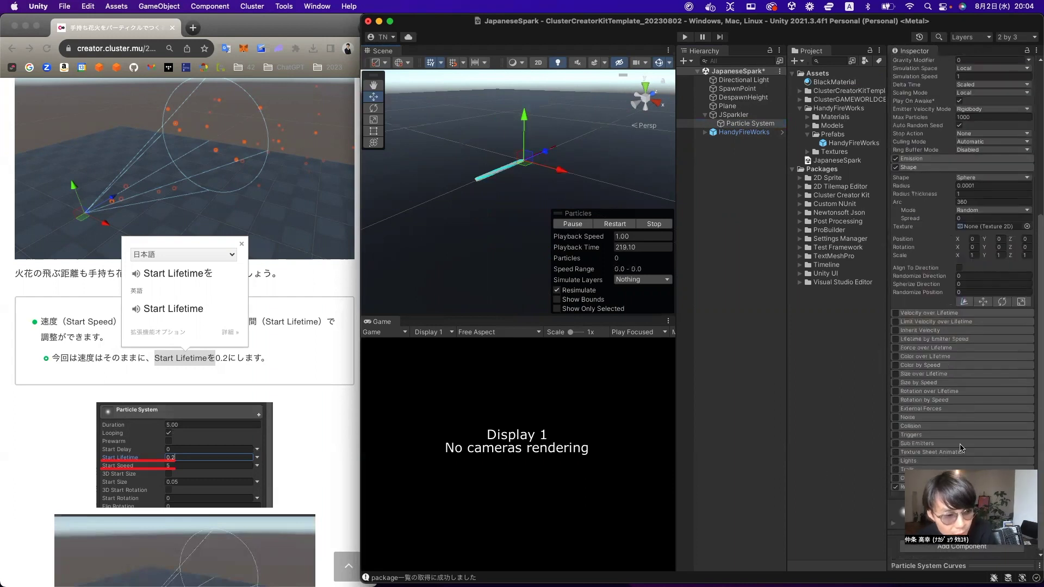
# Enable particle Trails and bring up the Renderer's Trail Material chooser.
pyautogui.click(896, 470)
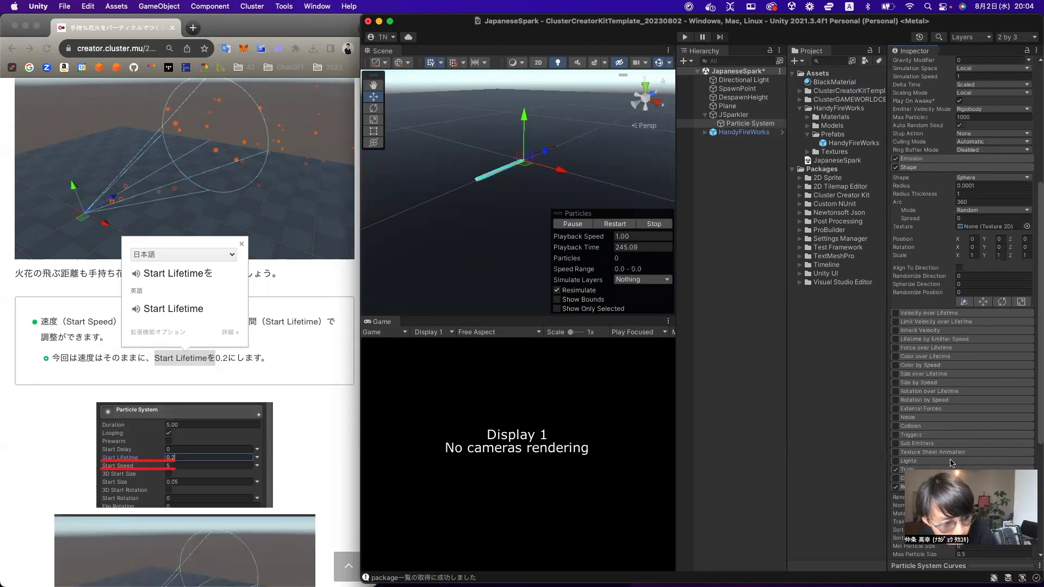
pyautogui.scroll(-3, 950, 463)
pyautogui.scroll(-2, 965, 390)
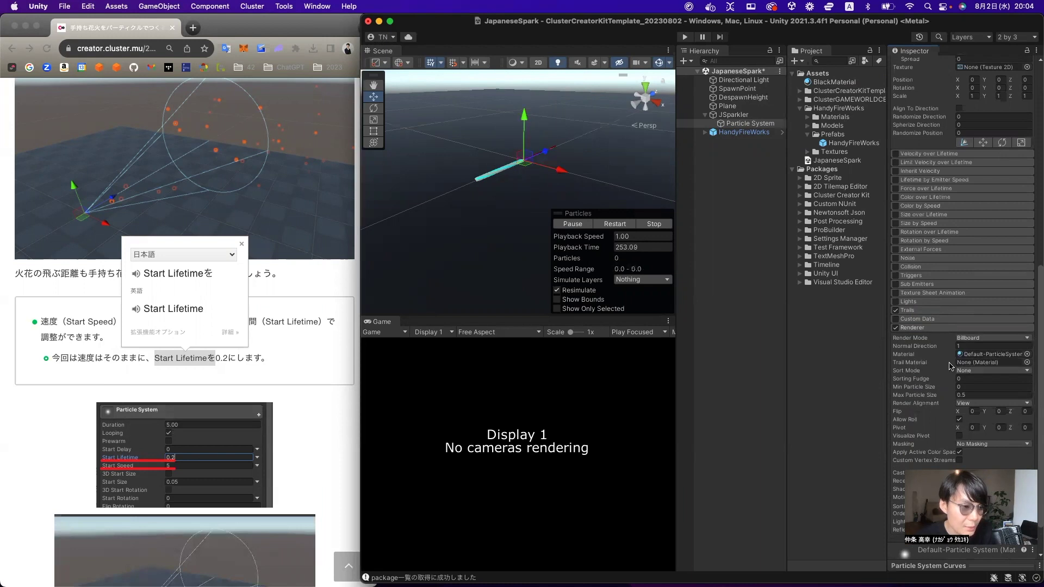
pyautogui.click(990, 363)
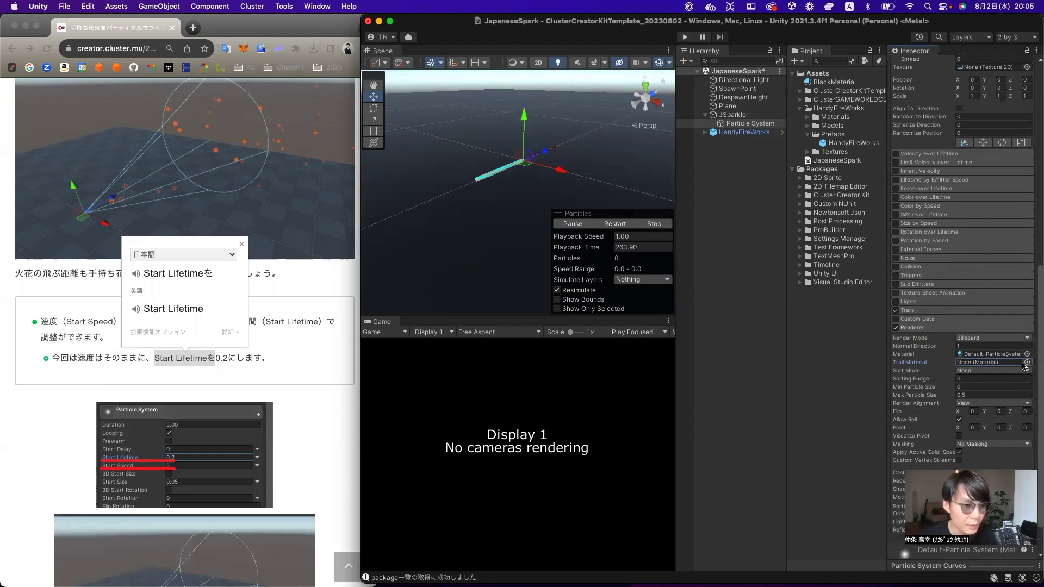
pyautogui.click(1027, 362)
pyautogui.moveTo(1006, 300)
pyautogui.mouseDown()
pyautogui.moveTo(1029, 301)
pyautogui.moveTo(987, 301)
pyautogui.mouseUp()
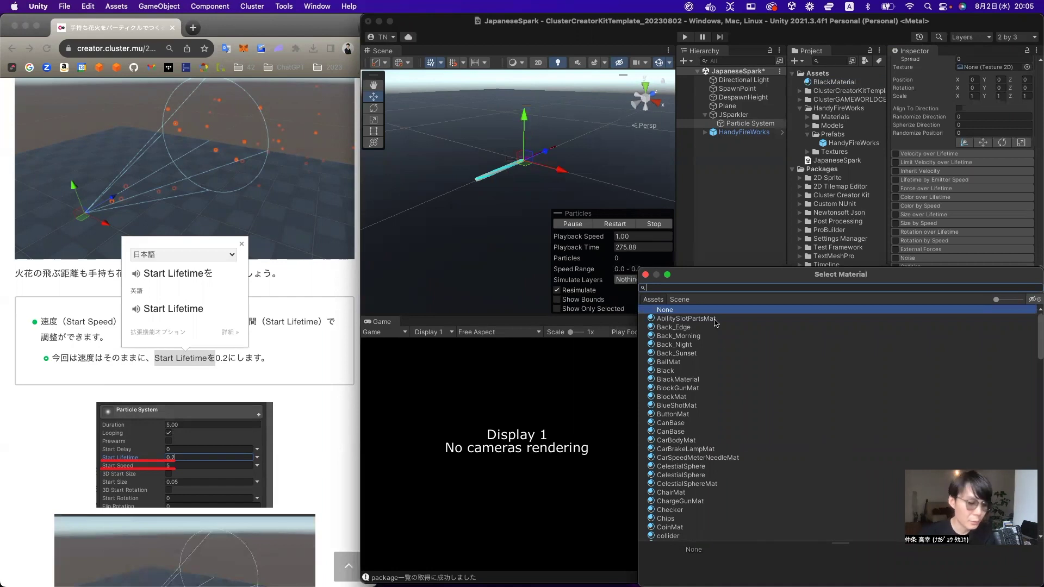
# Search 'Def' and assign Default-ParticleSystem as the Trail Material.
pyautogui.write('De')
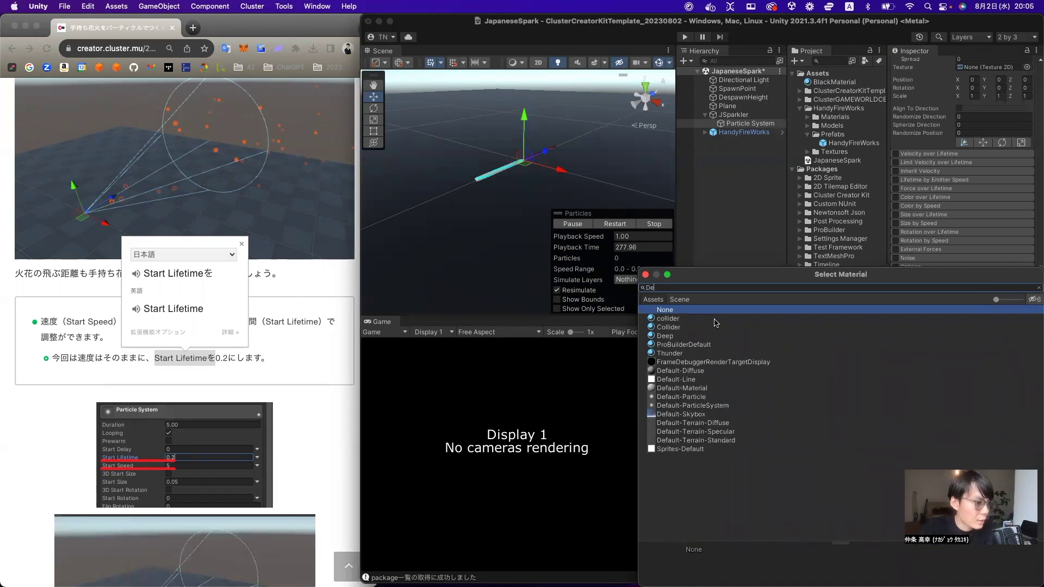
pyautogui.write('f')
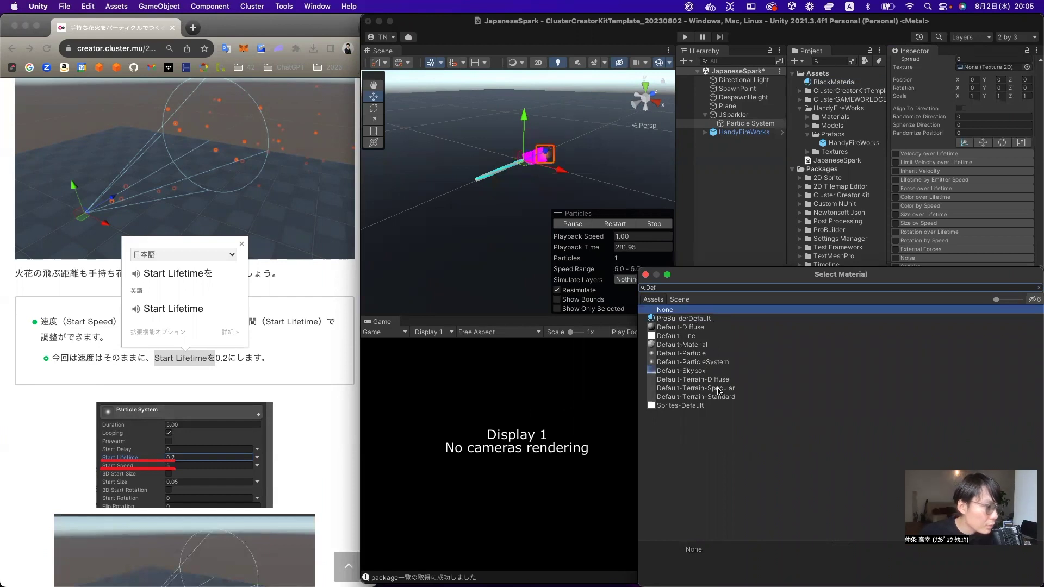
pyautogui.click(691, 361)
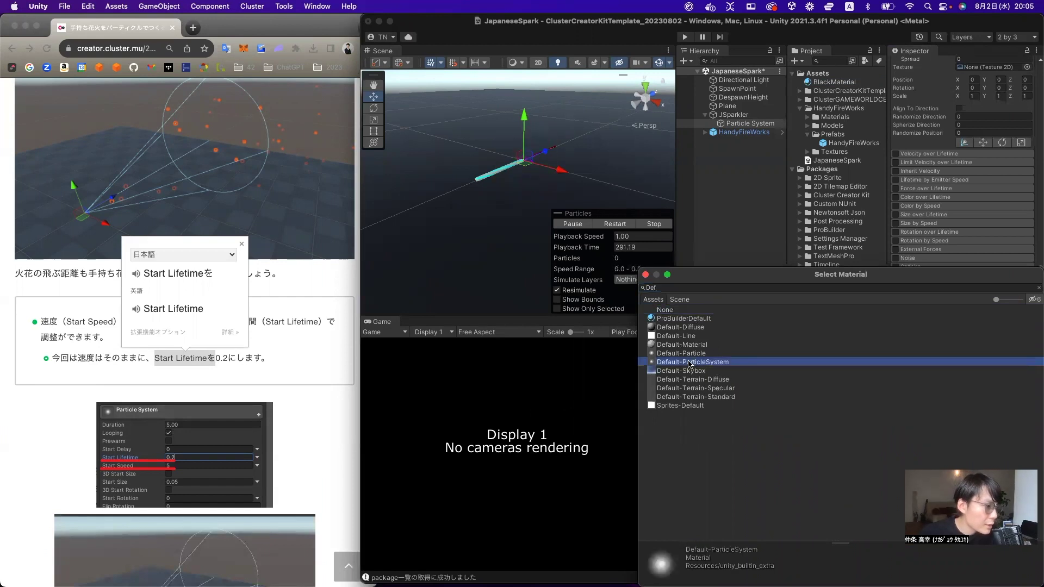
pyautogui.doubleClick(708, 363)
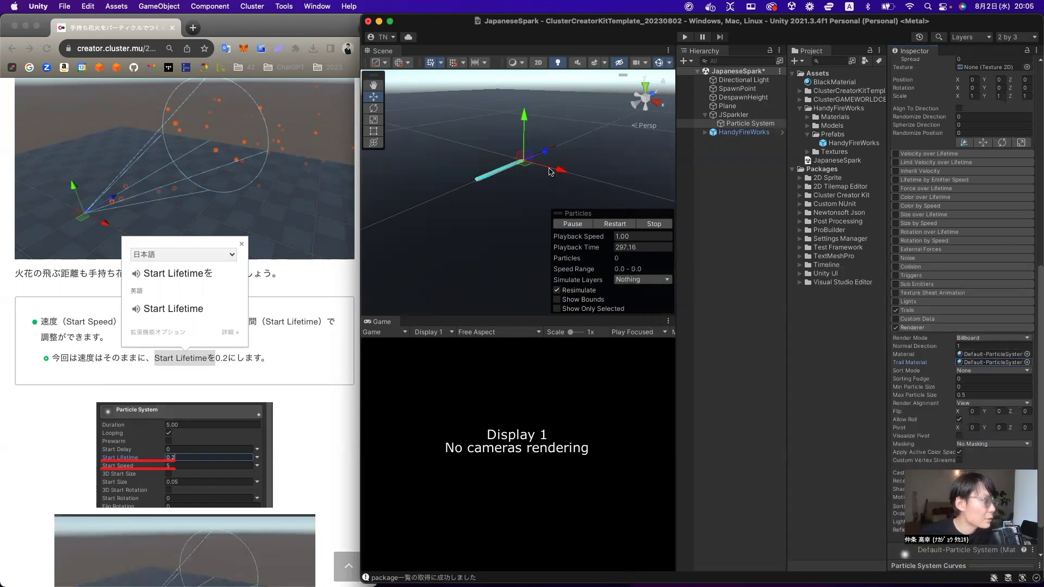
# Translate the tutorial's Trails and Trail Material instructions in Chrome.
pyautogui.click(299, 356)
pyautogui.scroll(-5, 291, 370)
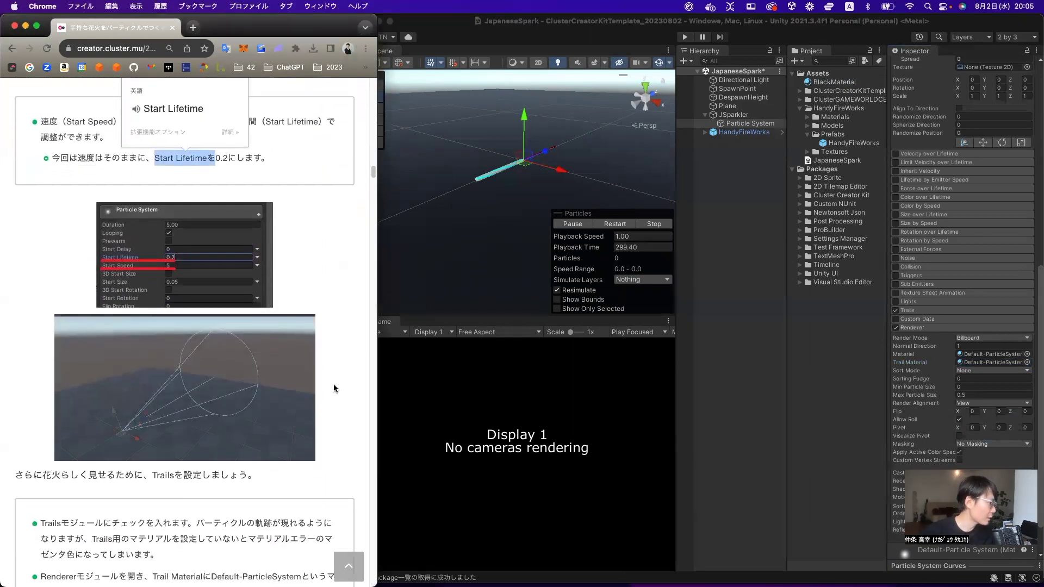
pyautogui.scroll(-3, 328, 383)
pyautogui.scroll(-1, 332, 385)
pyautogui.scroll(-2, 217, 337)
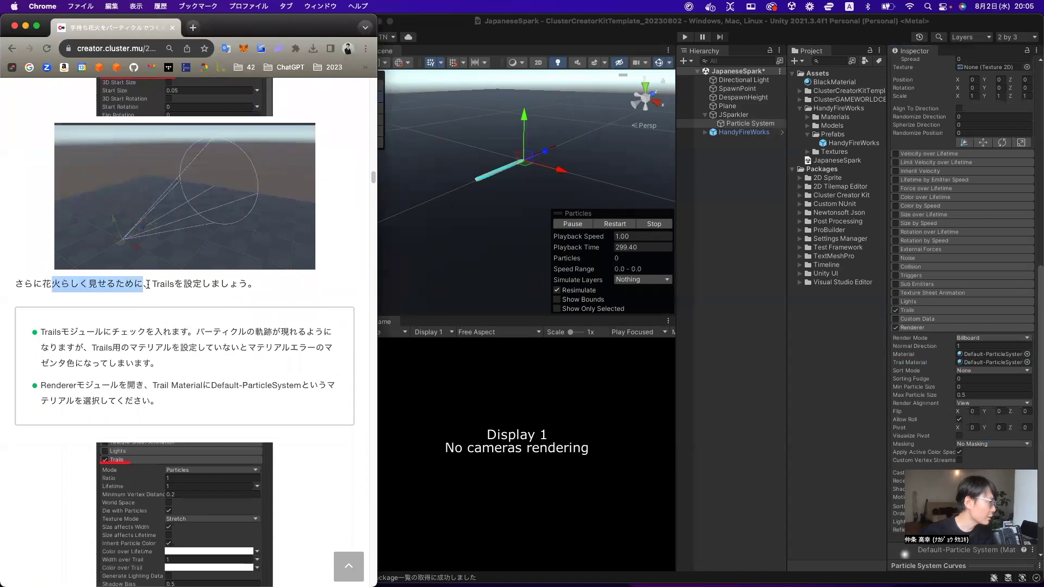
pyautogui.moveTo(49, 283); pyautogui.dragTo(255, 283)
pyautogui.click(313, 379)
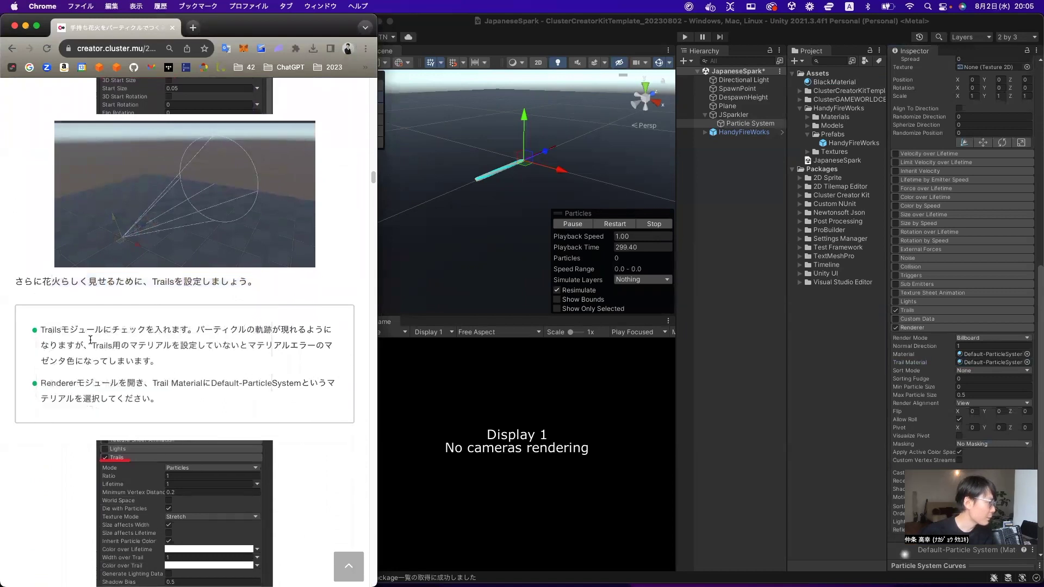
pyautogui.moveTo(80, 330); pyautogui.dragTo(220, 402)
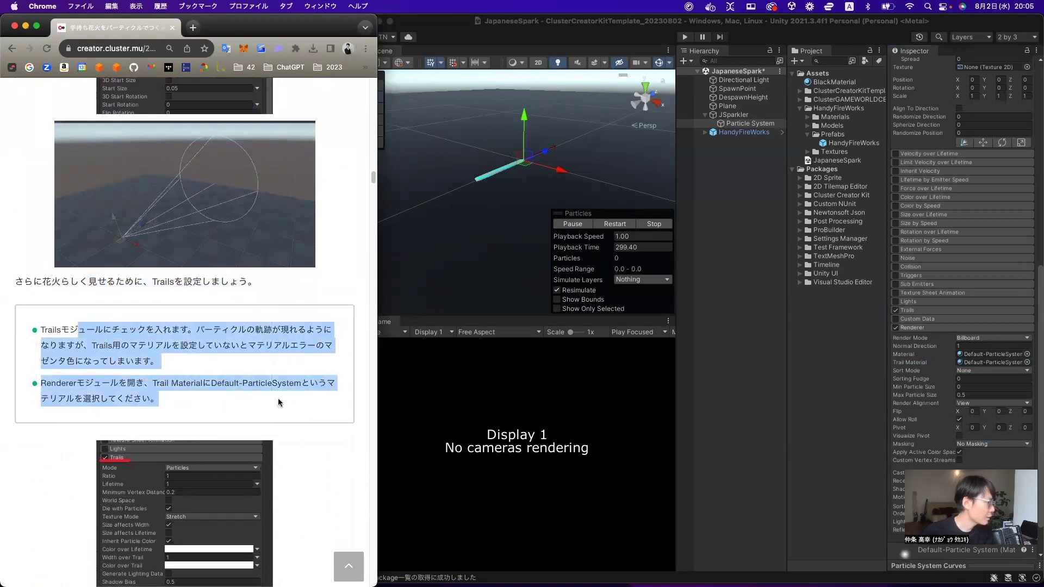
pyautogui.click(174, 391)
pyautogui.moveTo(153, 385); pyautogui.dragTo(301, 385)
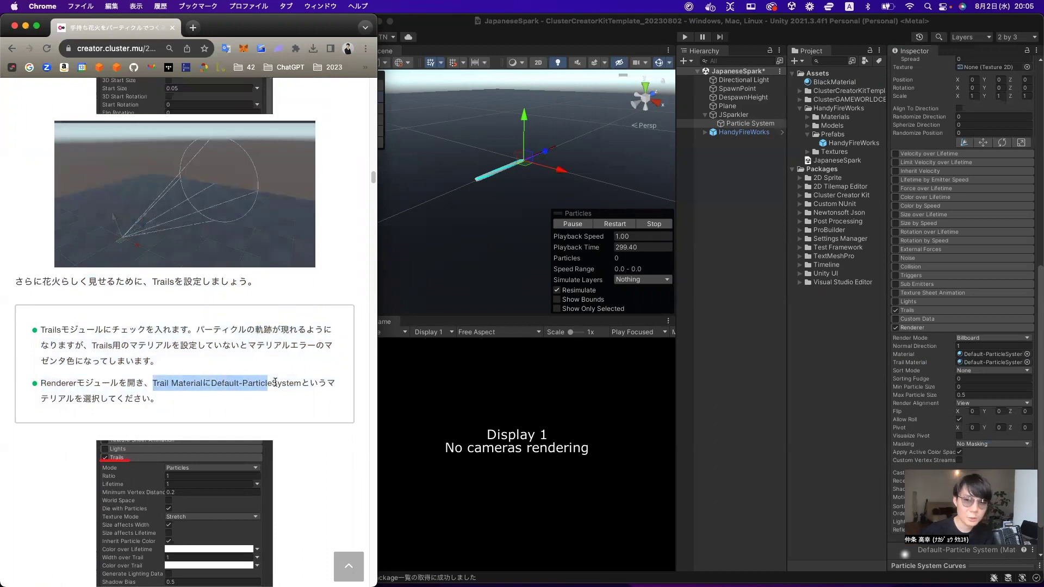
# Scroll the tutorial down to the 弾ける花火を追加する section.
pyautogui.scroll(-1, 319, 380)
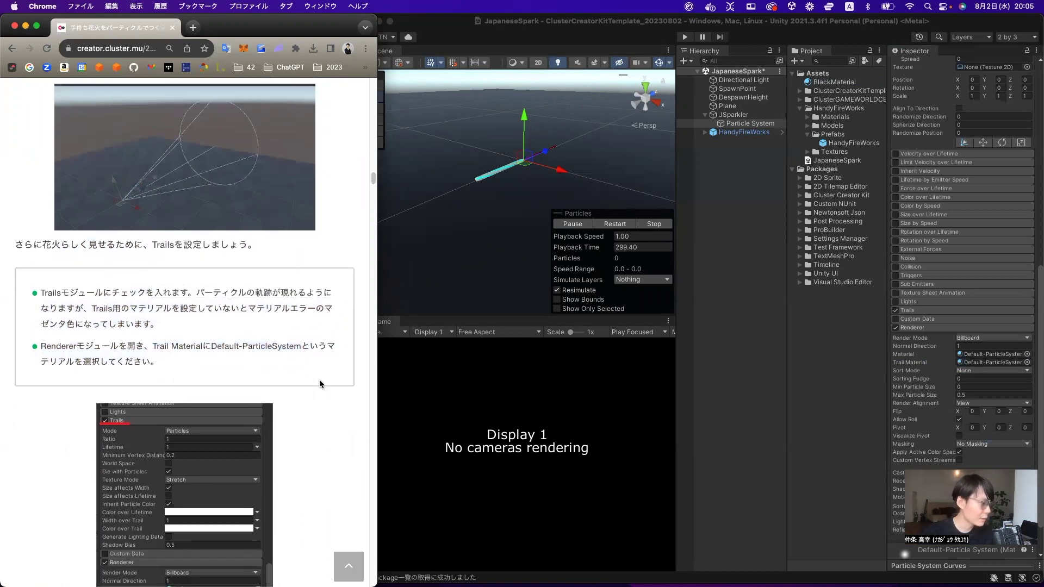
pyautogui.scroll(-4, 320, 380)
pyautogui.scroll(-3, 320, 382)
pyautogui.scroll(-1, 321, 383)
pyautogui.scroll(-2, 320, 384)
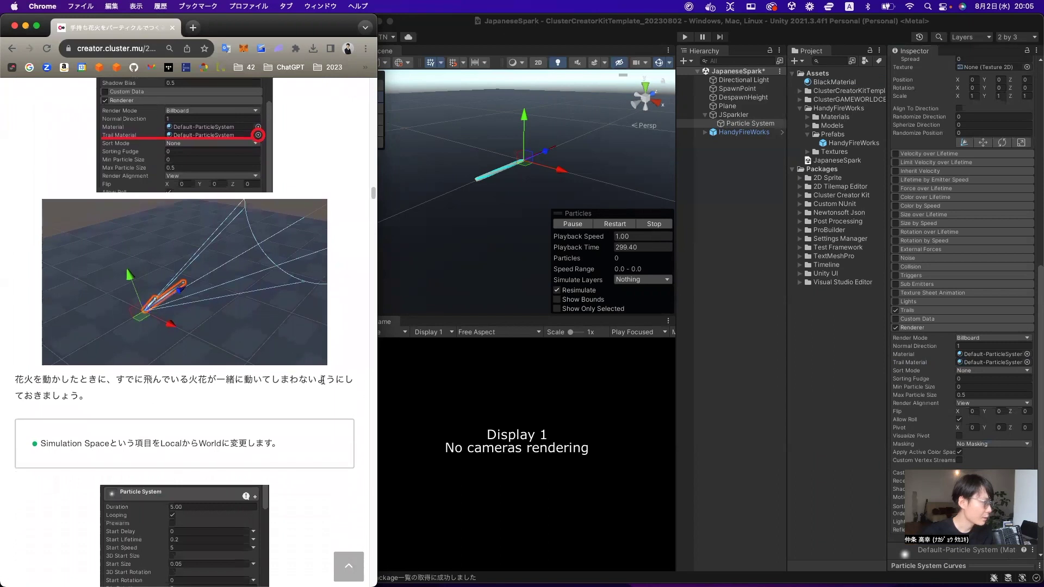
pyautogui.scroll(-1, 321, 383)
pyautogui.scroll(-2, 323, 384)
pyautogui.scroll(-1, 322, 384)
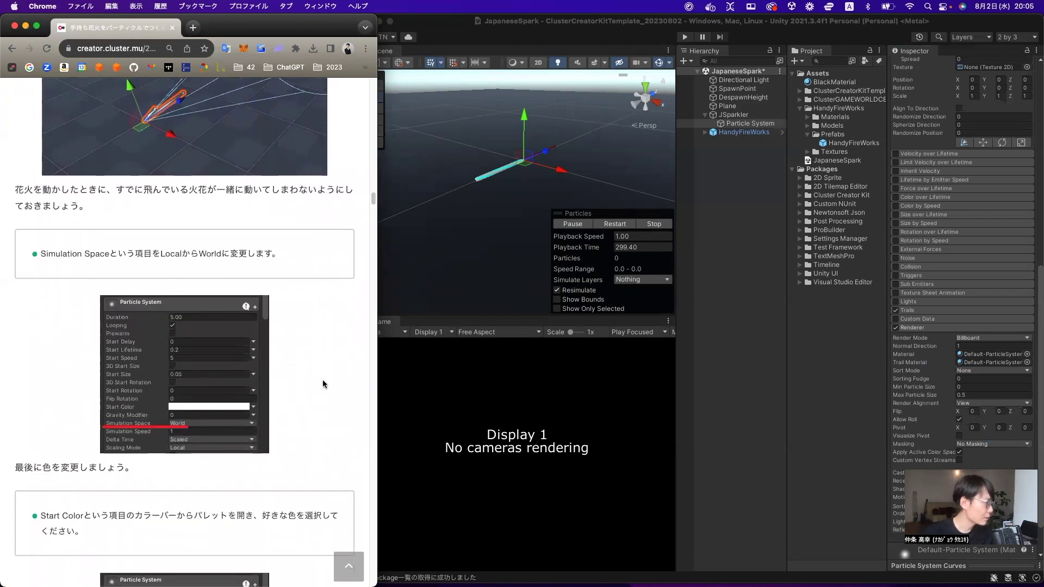
pyautogui.scroll(-3, 201, 364)
pyautogui.scroll(-5, 202, 431)
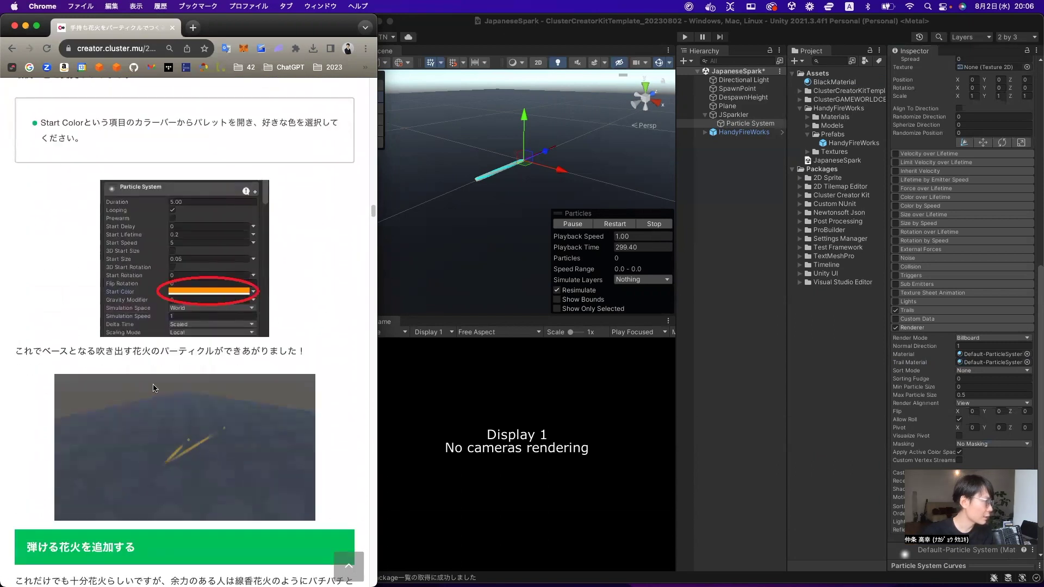
pyautogui.scroll(-4, 247, 372)
pyautogui.scroll(-2, 246, 371)
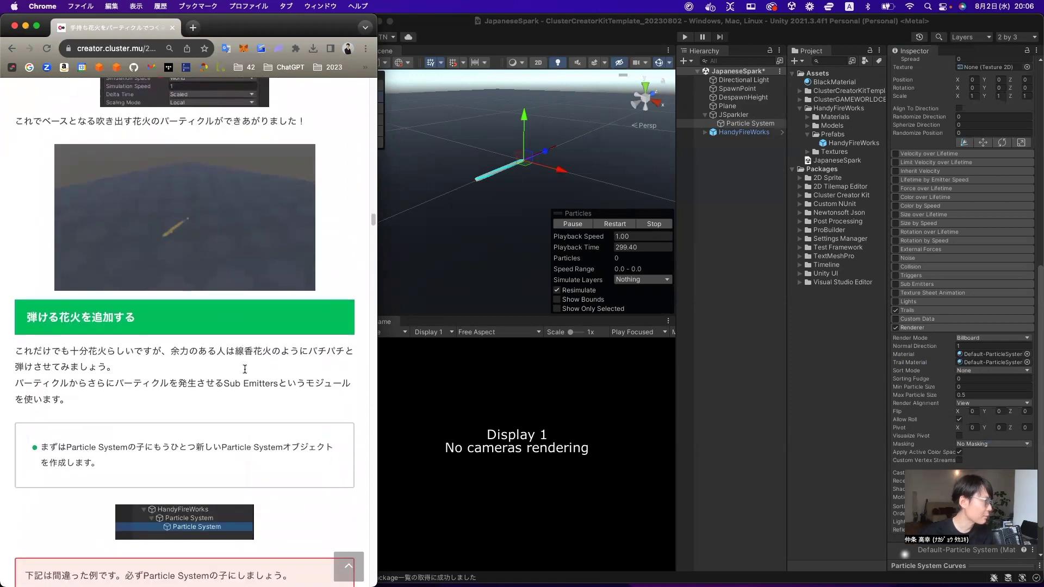
pyautogui.scroll(-2, 245, 370)
pyautogui.scroll(-1, 244, 369)
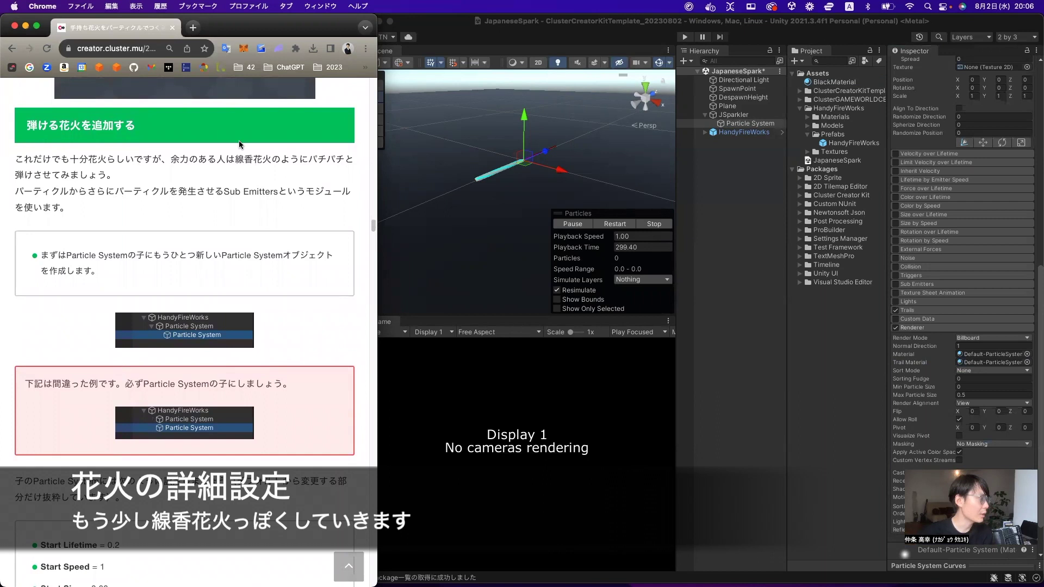
# Translate the popping-fireworks heading and highlight the term 'Sub Emitters' in the article.
pyautogui.moveTo(59, 123); pyautogui.dragTo(139, 128)
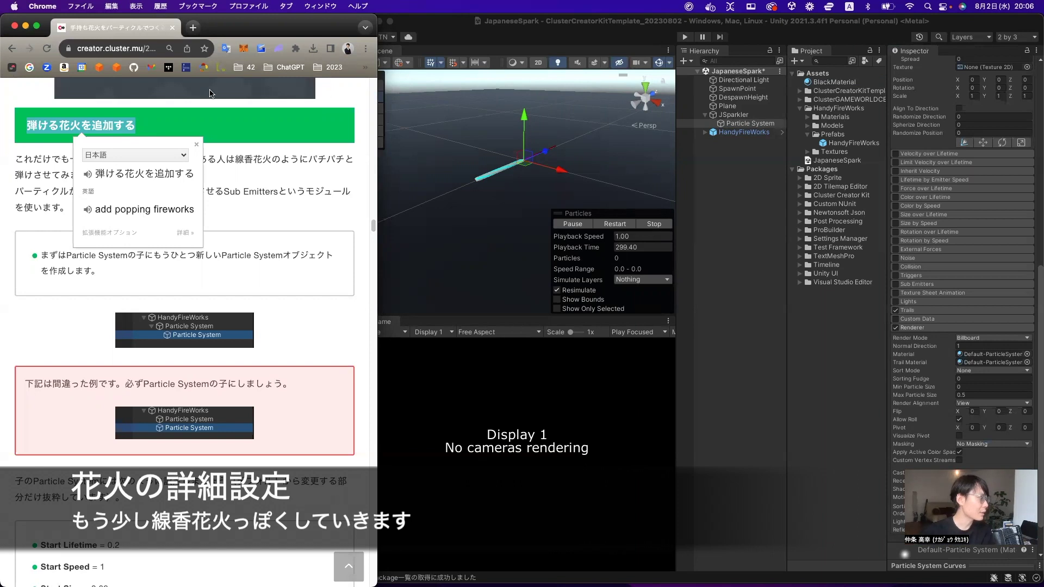
pyautogui.click(226, 211)
pyautogui.scroll(-2, 175, 251)
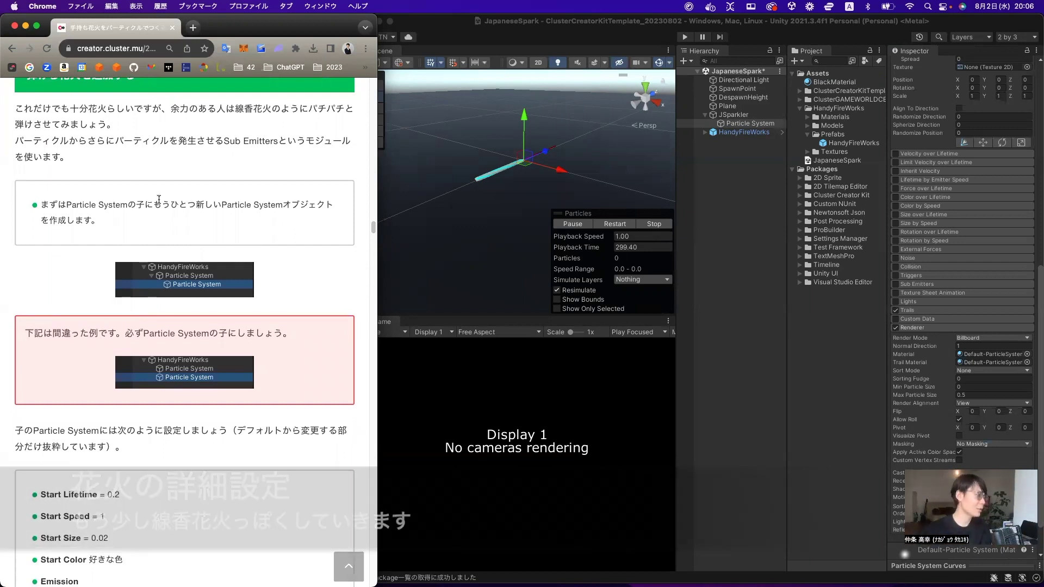
pyautogui.scroll(1, 175, 177)
pyautogui.scroll(1, 174, 177)
pyautogui.scroll(1, 111, 154)
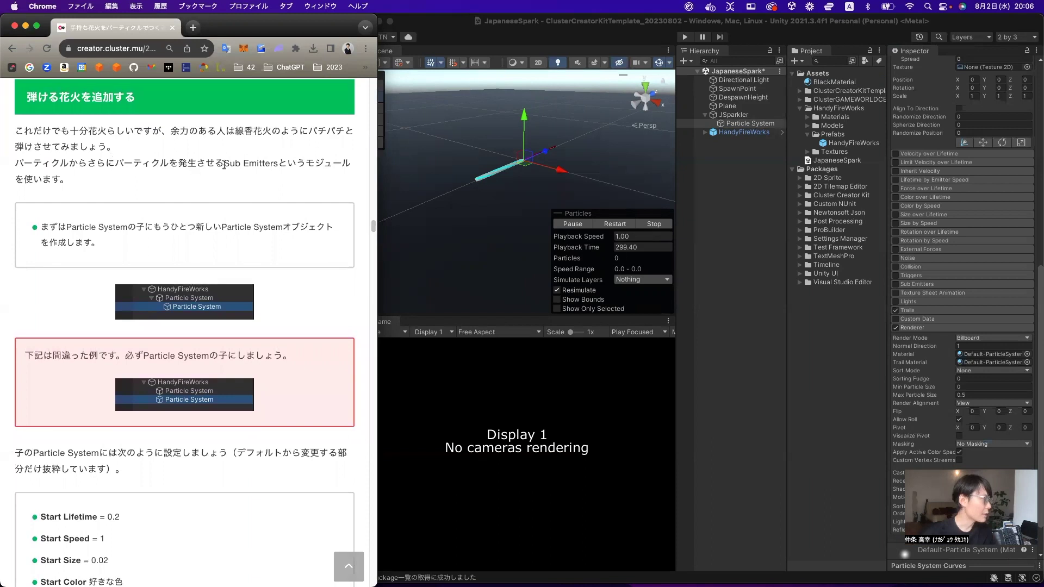
pyautogui.moveTo(223, 164); pyautogui.dragTo(256, 163)
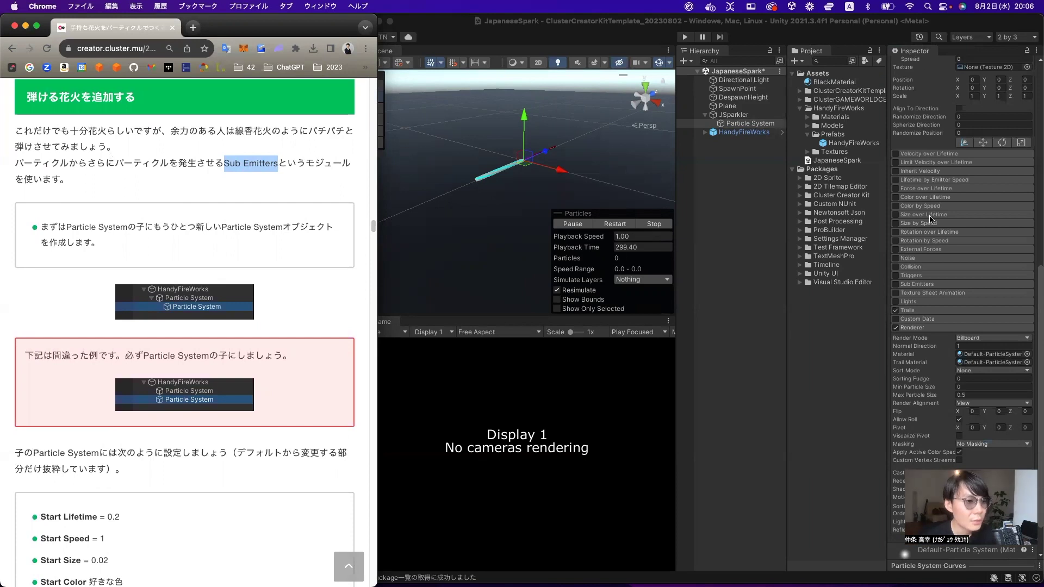
pyautogui.scroll(1, 942, 266)
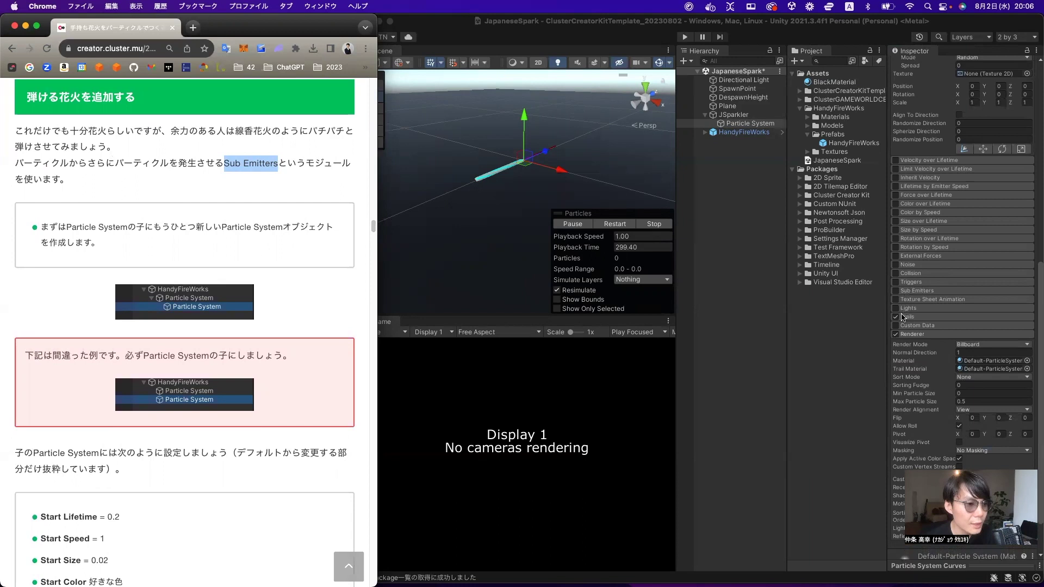
# Turn on Sub Emitters with its trigger changed from Birth to Death, then reselect the Particle System.
pyautogui.click(896, 293)
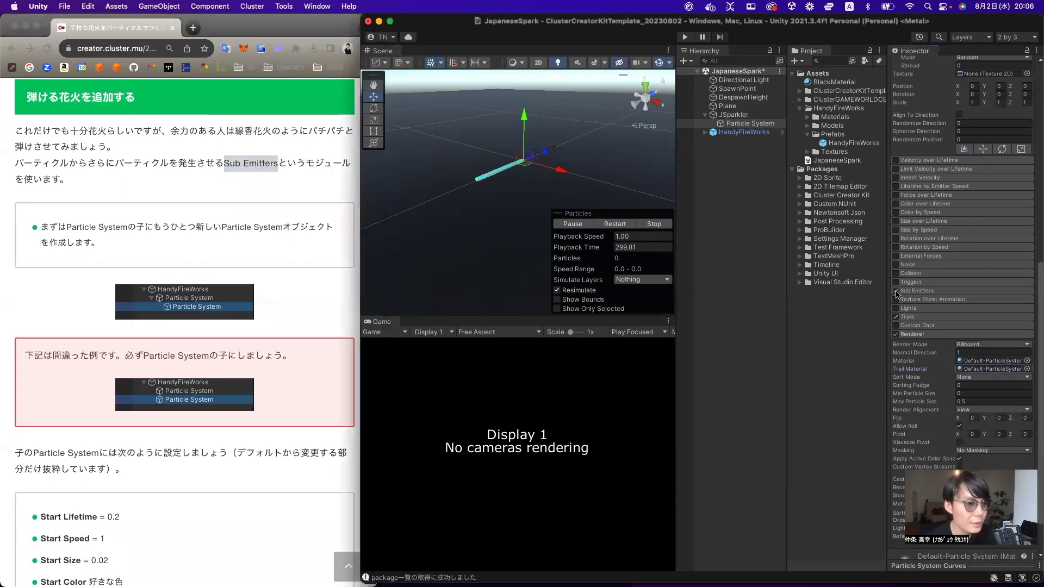
pyautogui.click(896, 291)
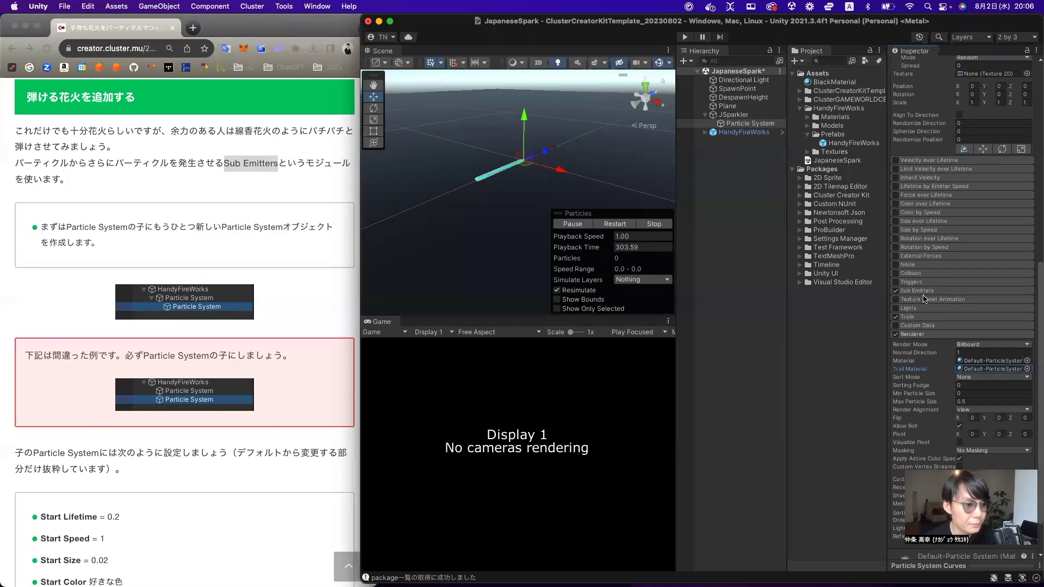
pyautogui.click(930, 292)
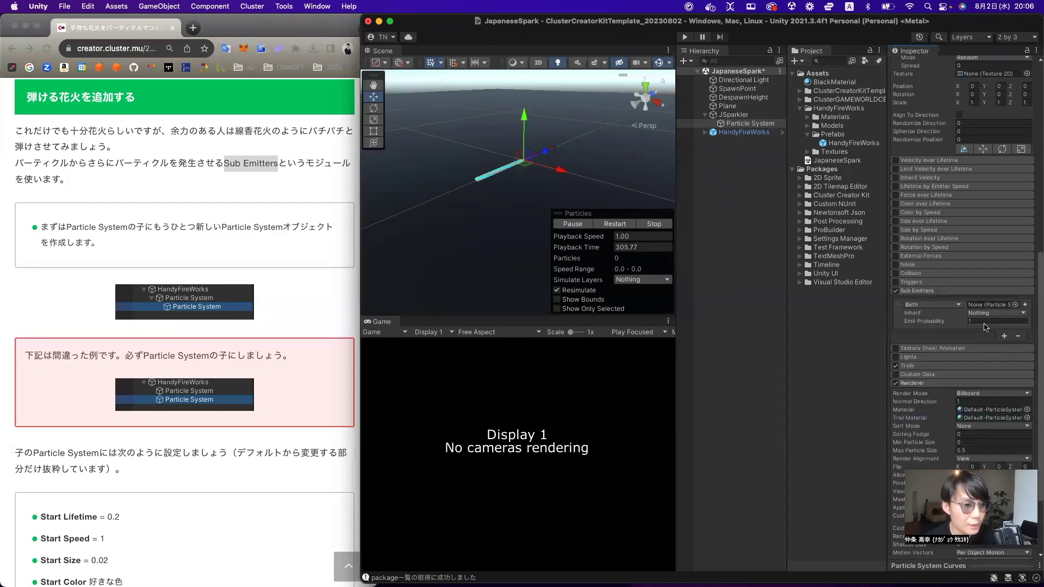
pyautogui.click(940, 306)
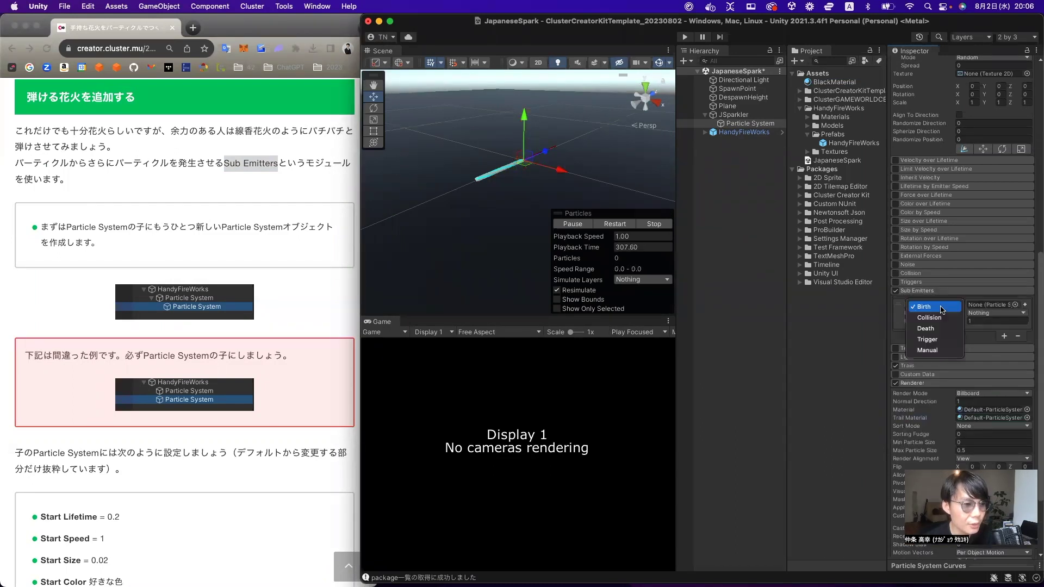
pyautogui.click(936, 328)
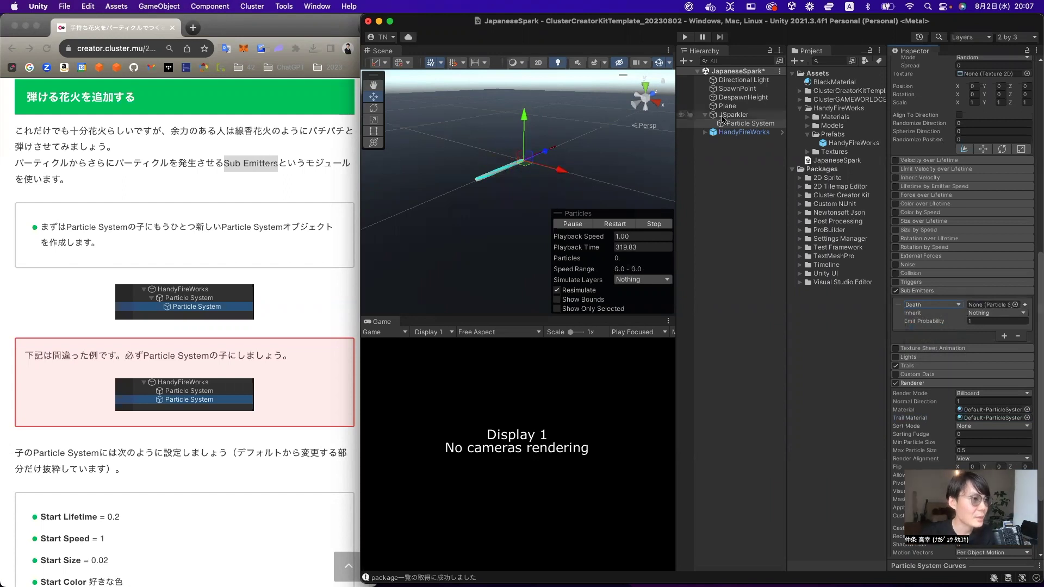
pyautogui.click(729, 123)
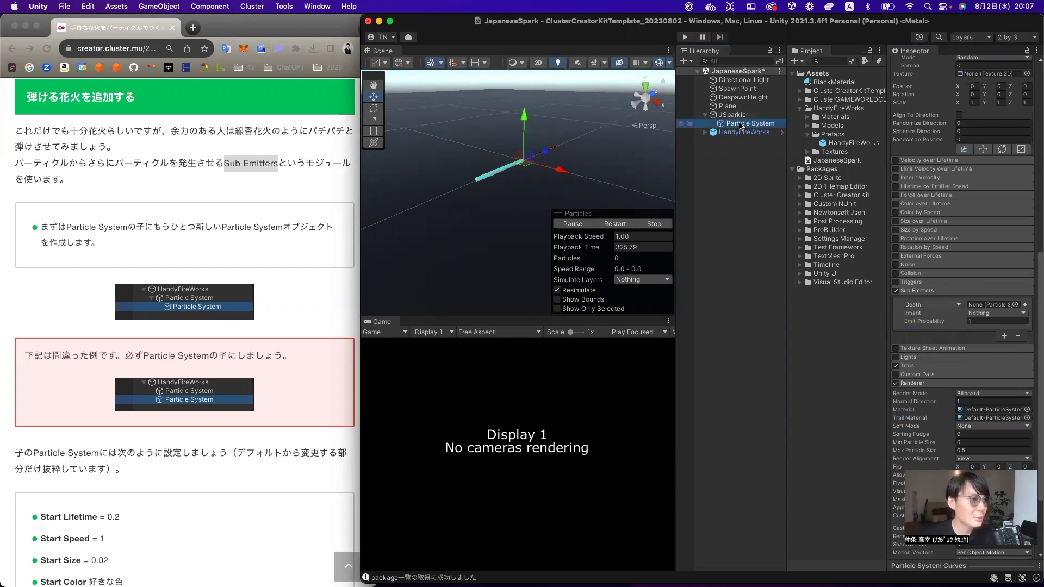
# Add a child Effects > Particle System under Particle System, rename it SubParticle, and reselect the parent.
pyautogui.rightClick(739, 125)
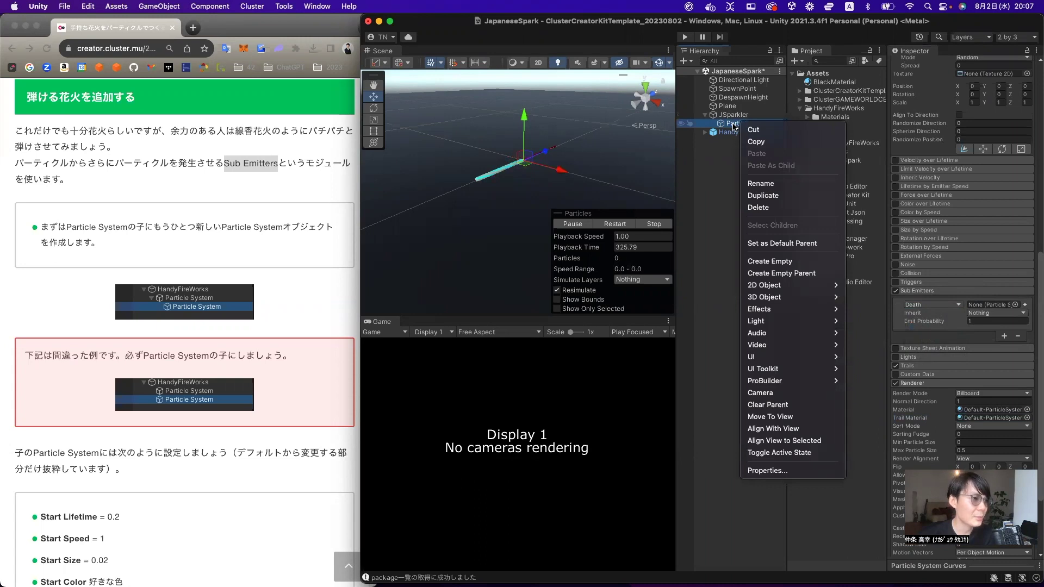
pyautogui.click(736, 125)
pyautogui.rightClick(737, 125)
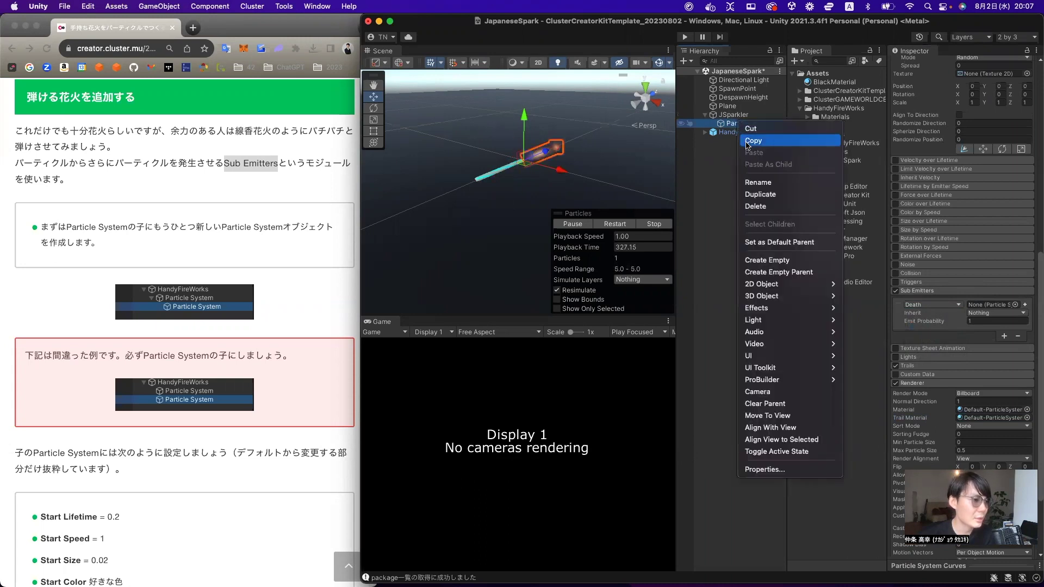
pyautogui.moveTo(760, 310)
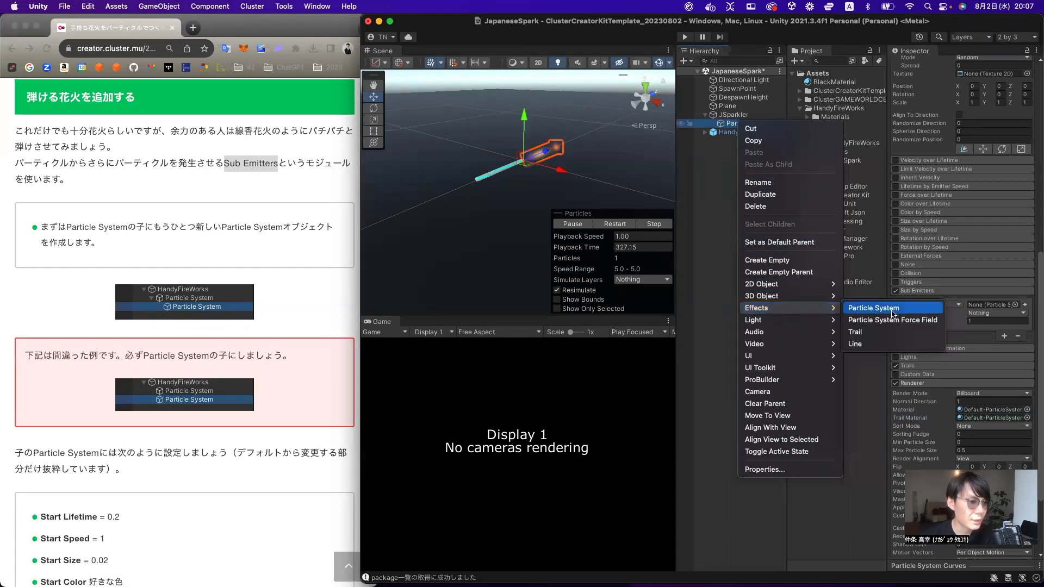
pyautogui.click(892, 313)
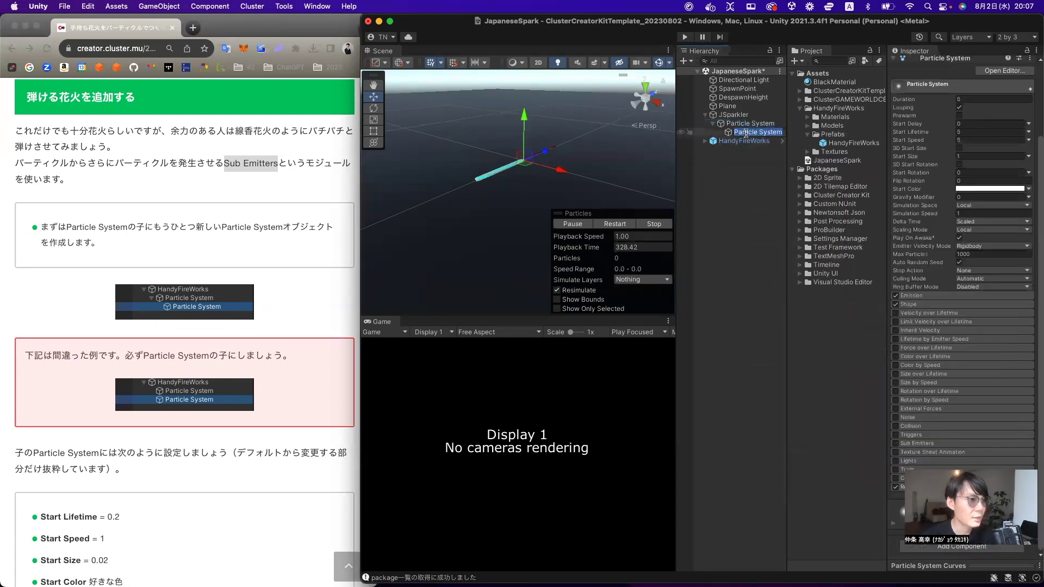
pyautogui.write('Sub')
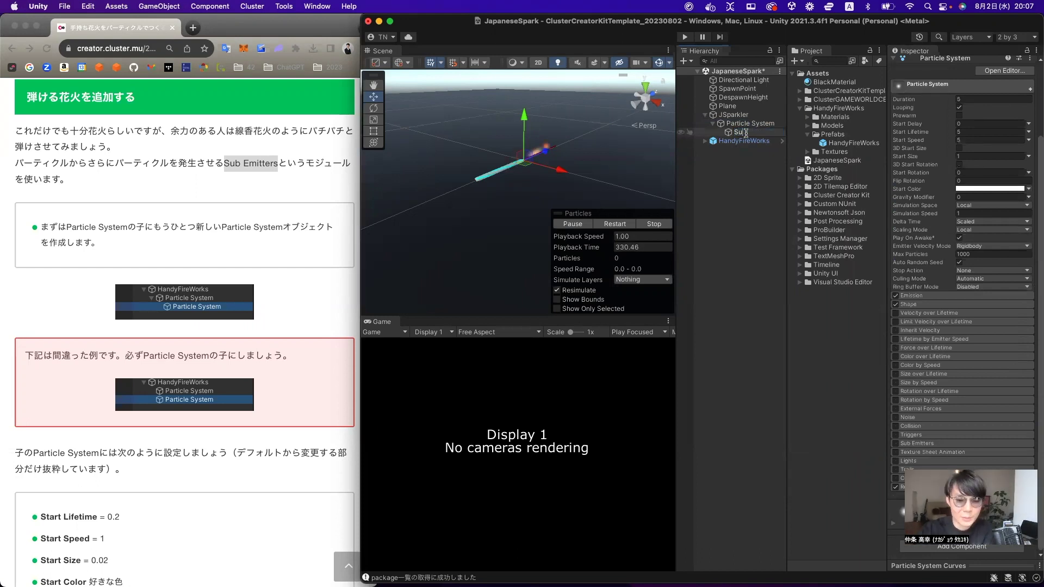
pyautogui.write('Particle')
pyautogui.press('Return')
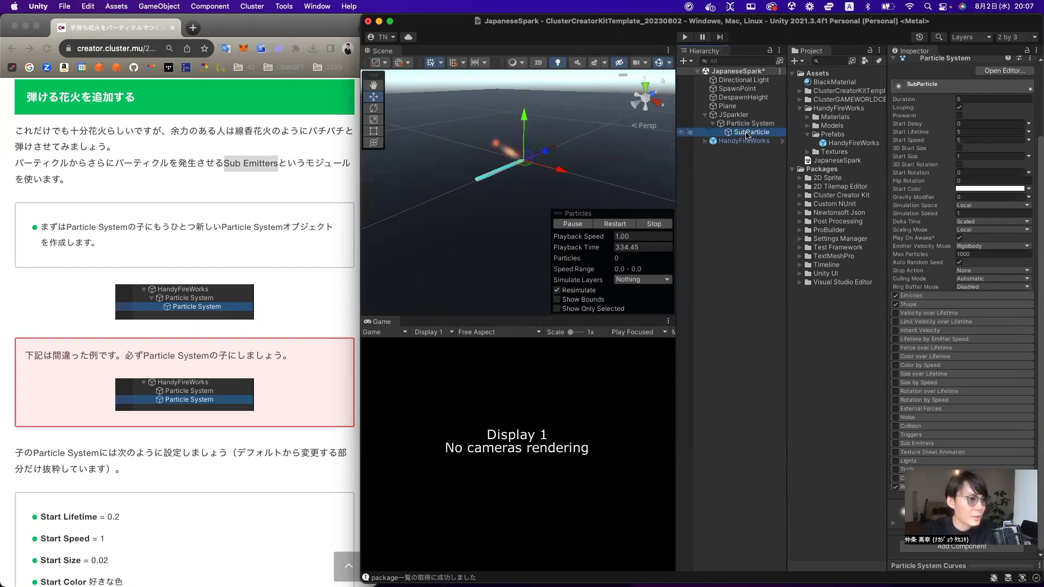
pyautogui.click(746, 125)
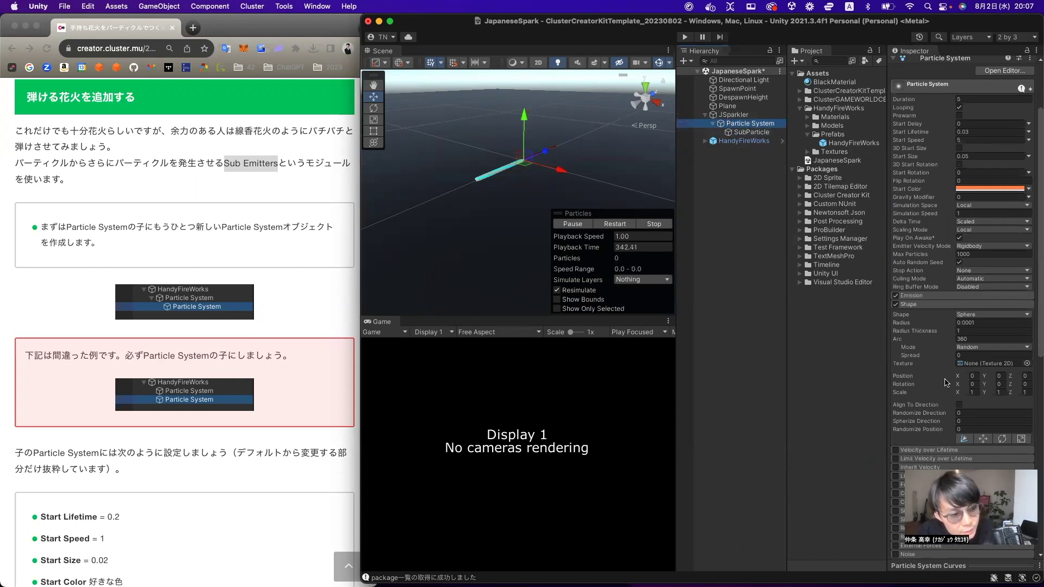
# Assign SubParticle to the Death slot of the parent's Sub Emitters module.
pyautogui.scroll(-4, 946, 381)
pyautogui.scroll(-3, 946, 382)
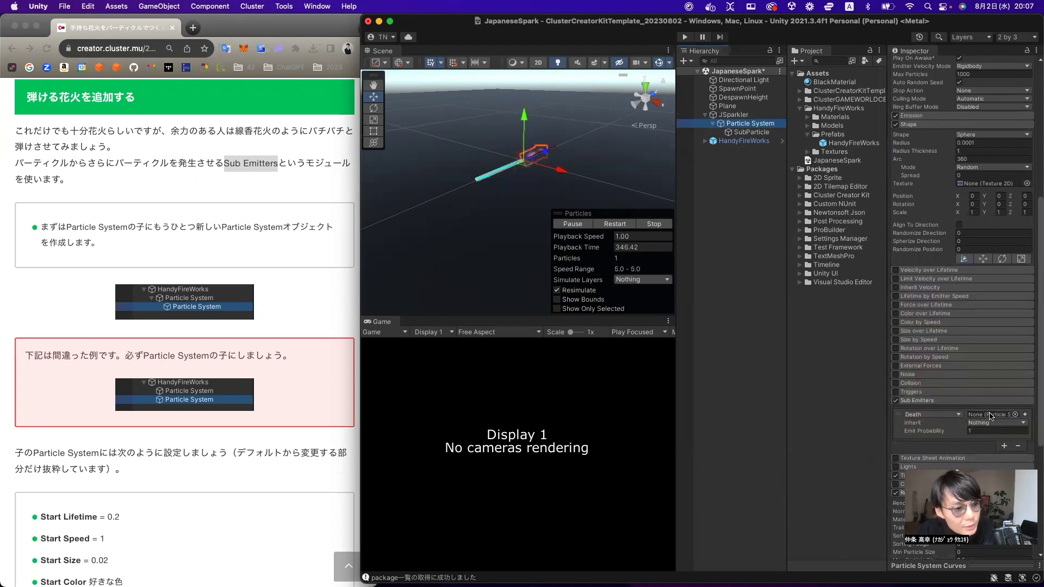
pyautogui.scroll(-3, 989, 414)
pyautogui.moveTo(735, 132)
pyautogui.mouseDown()
pyautogui.moveTo(854, 154)
pyautogui.moveTo(979, 346)
pyautogui.mouseUp()
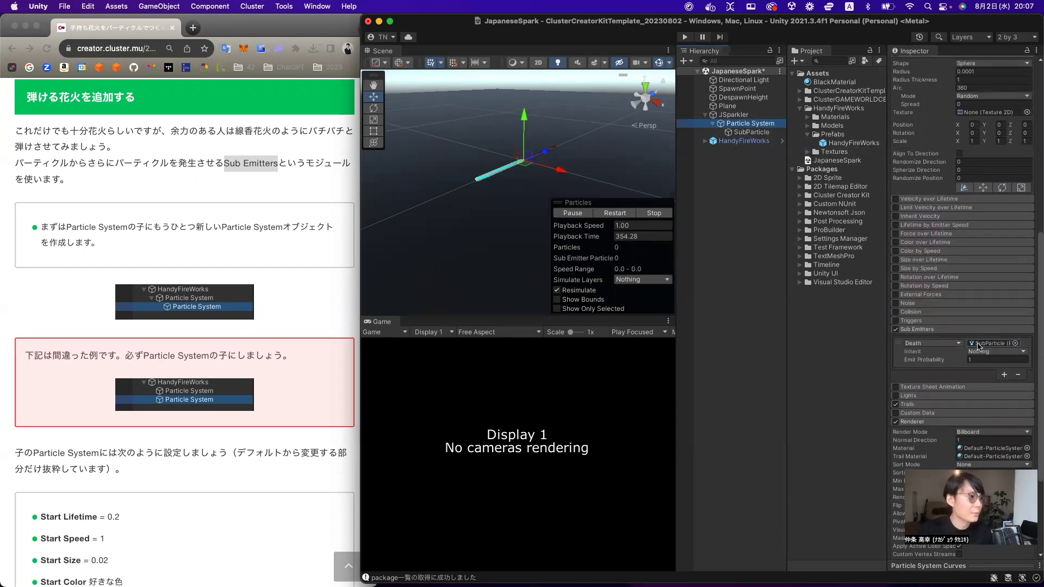
pyautogui.click(738, 132)
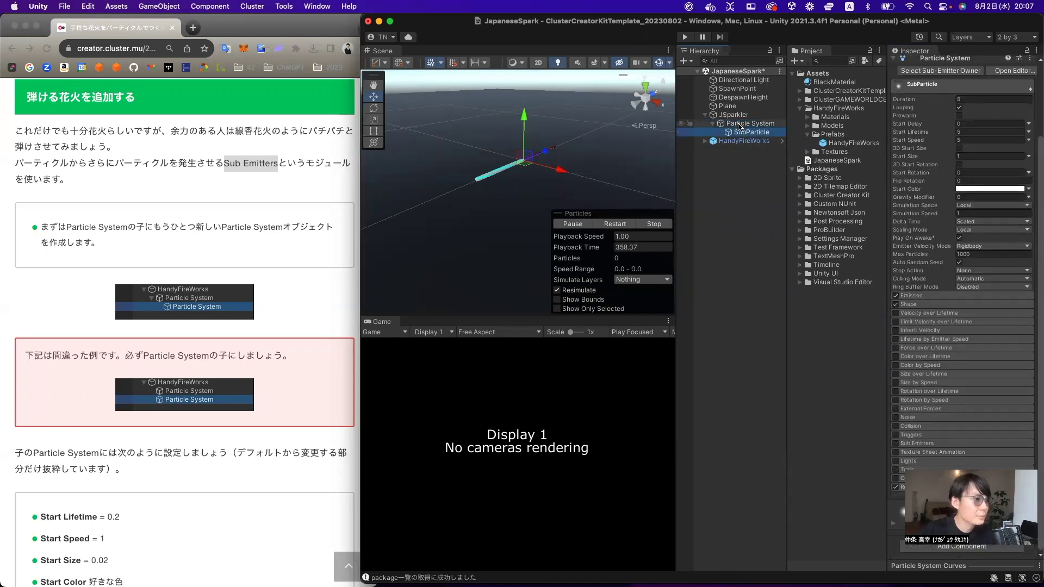
pyautogui.click(738, 124)
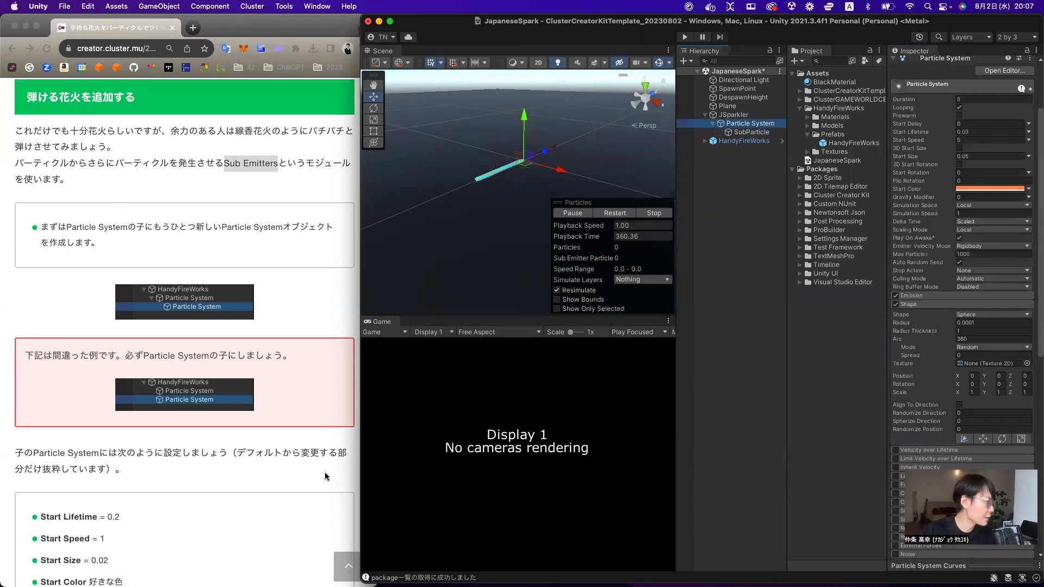
# Scroll the Chrome guide to the child settings: Start Lifetime 0.2, Start Speed 1, Size 0.02, Bursts 5.
pyautogui.scroll(-2, 275, 413)
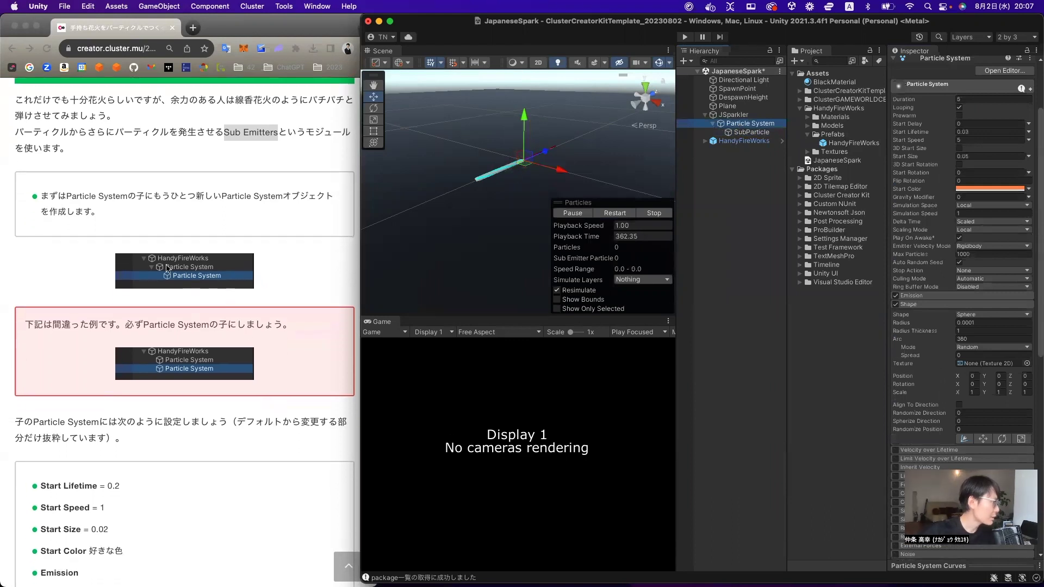
pyautogui.click(164, 281)
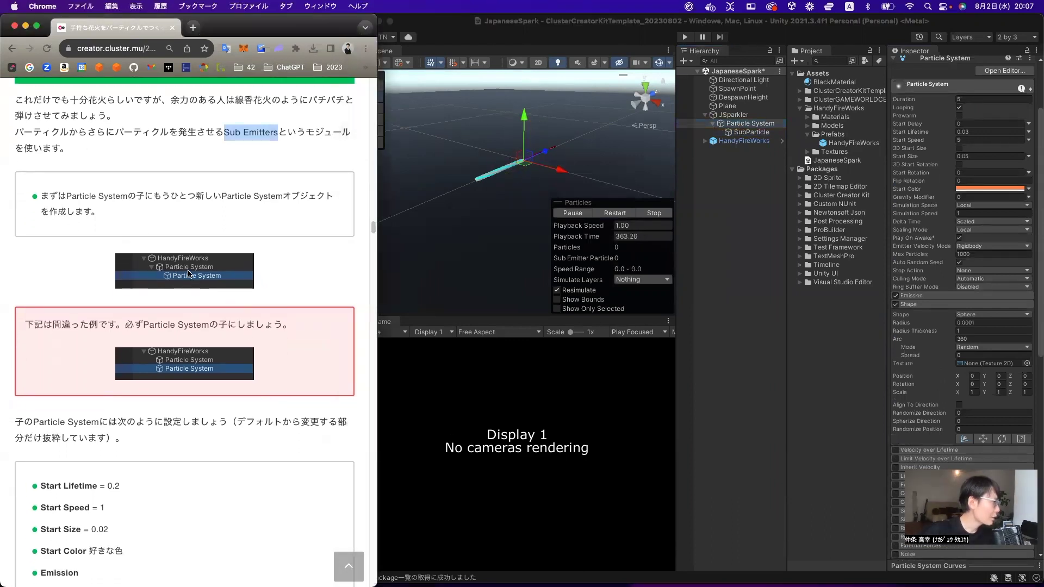
pyautogui.scroll(-1, 188, 377)
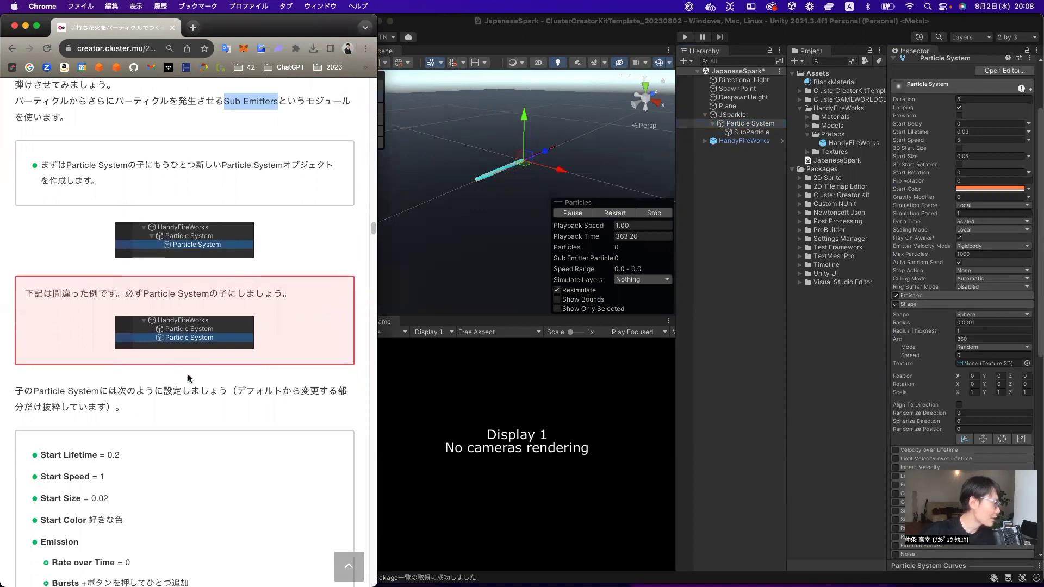
pyautogui.scroll(-2, 188, 376)
pyautogui.scroll(-1, 188, 376)
pyautogui.scroll(-1, 188, 377)
pyautogui.scroll(-1, 188, 374)
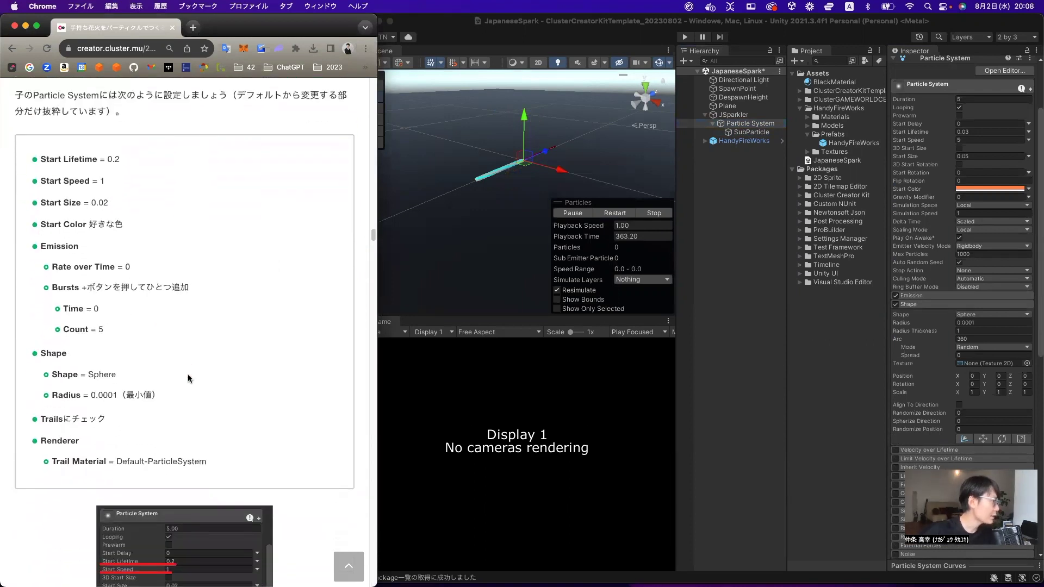
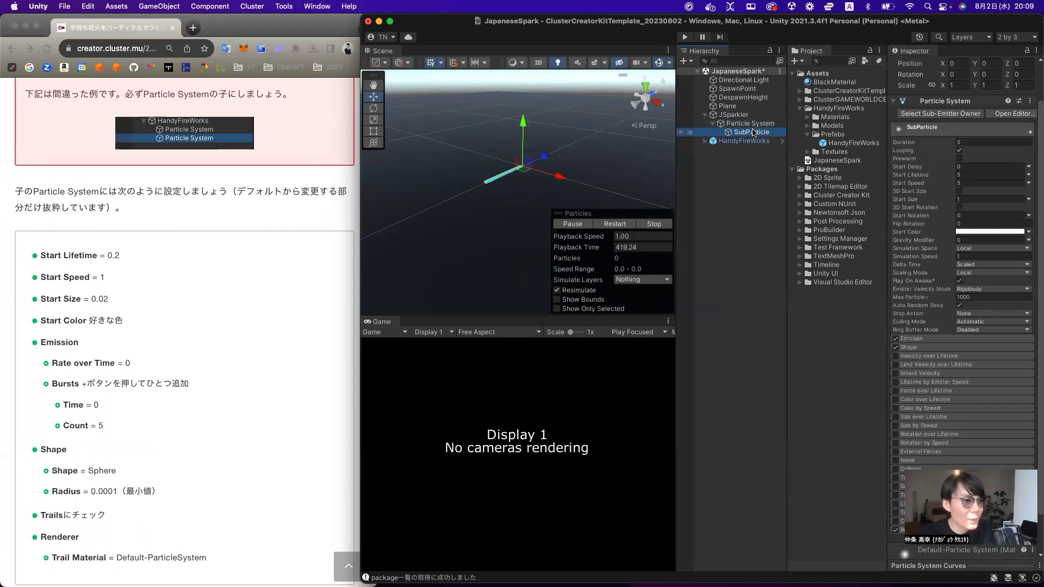
# Set SubParticle's Start Lifetime to 0.2, Start Speed to 1 and Start Size to 0.02.
pyautogui.click(967, 168)
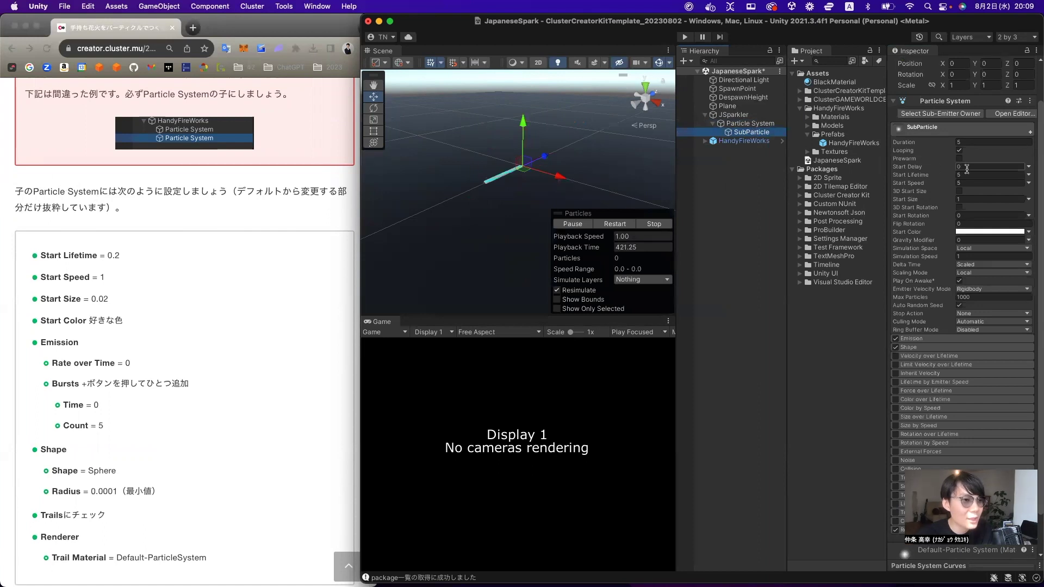
pyautogui.click(967, 174)
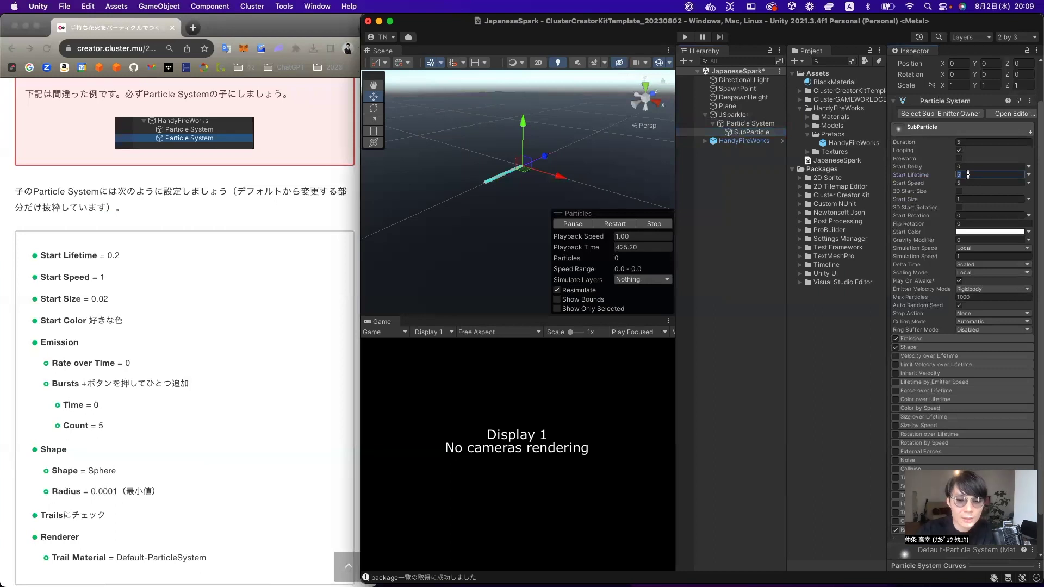
pyautogui.write('0.2')
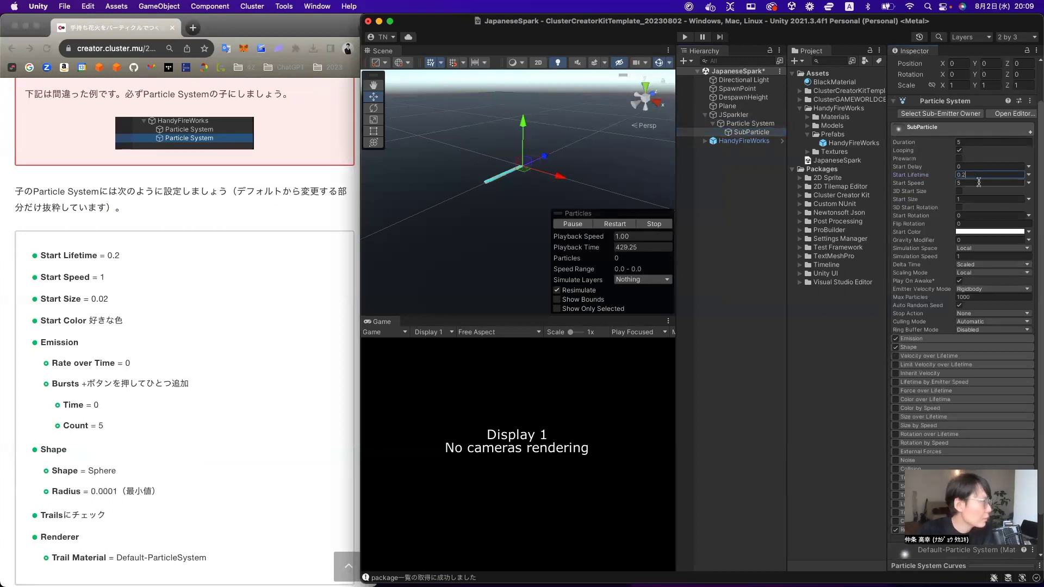
pyautogui.click(979, 182)
pyautogui.write('1')
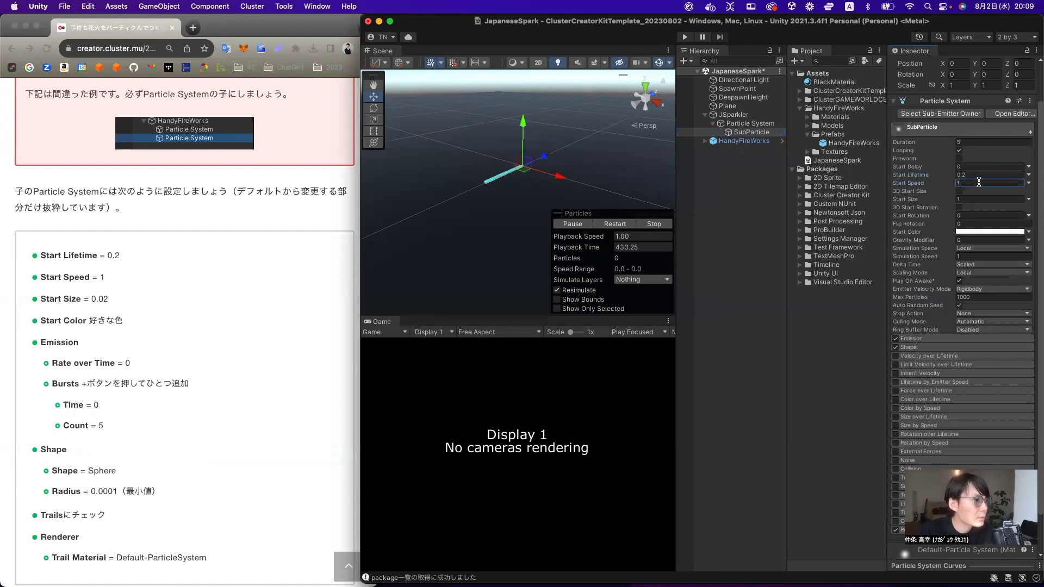
pyautogui.click(968, 198)
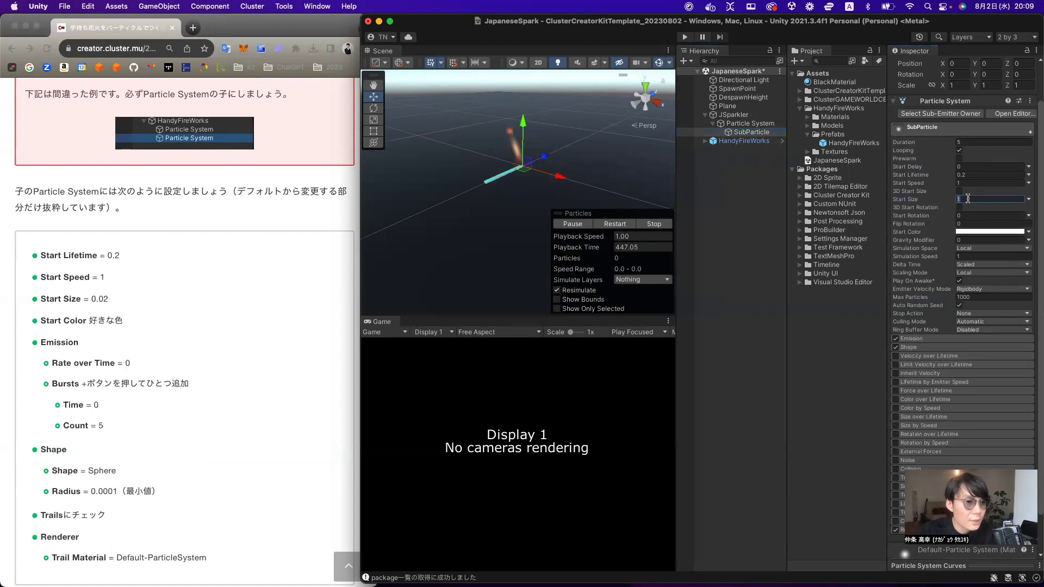
pyautogui.write('0.02')
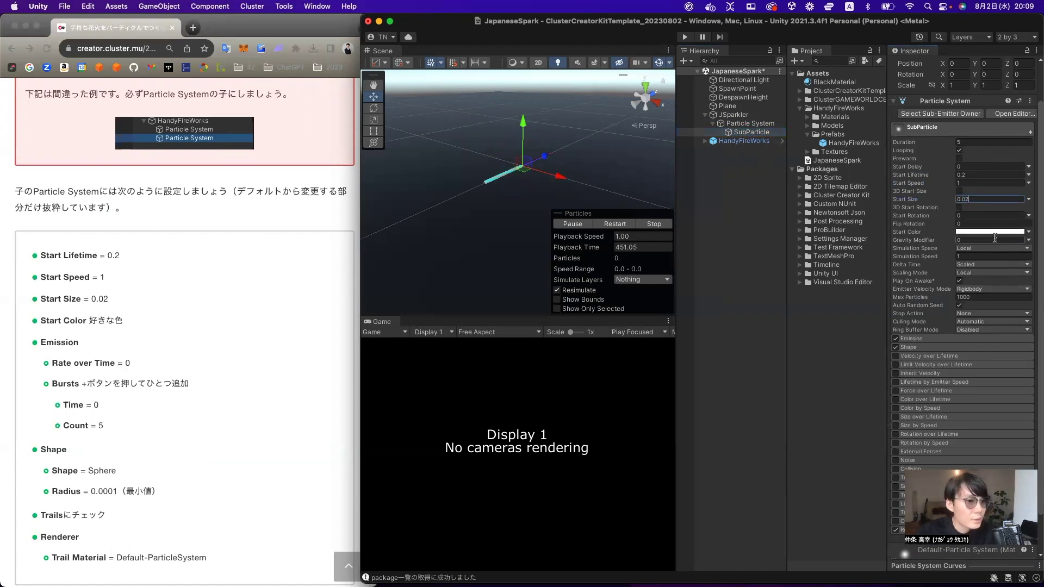
# Change SubParticle's Start Color from white to yellow (FFE83B).
pyautogui.click(978, 235)
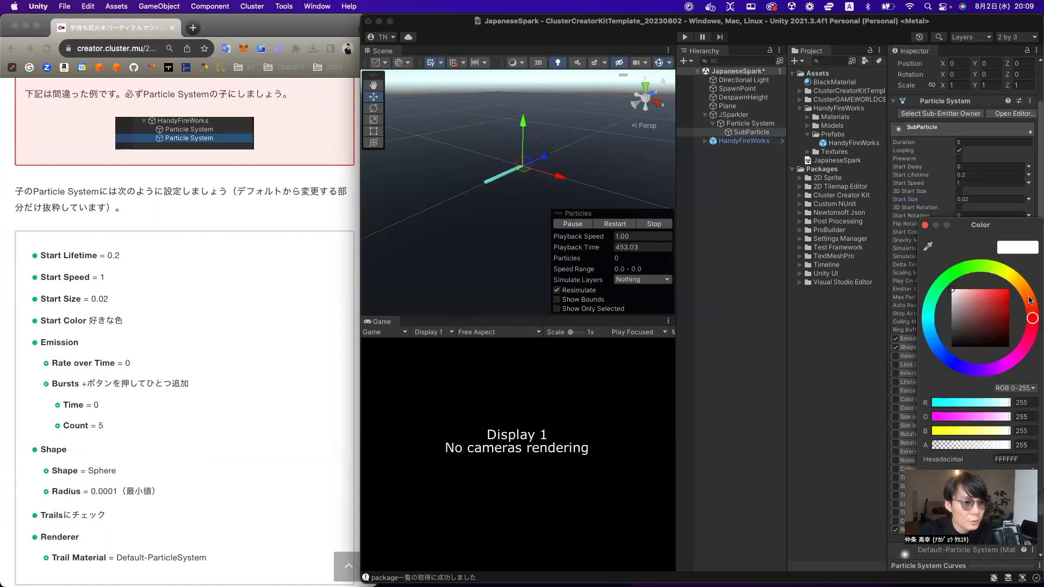
pyautogui.click(1014, 276)
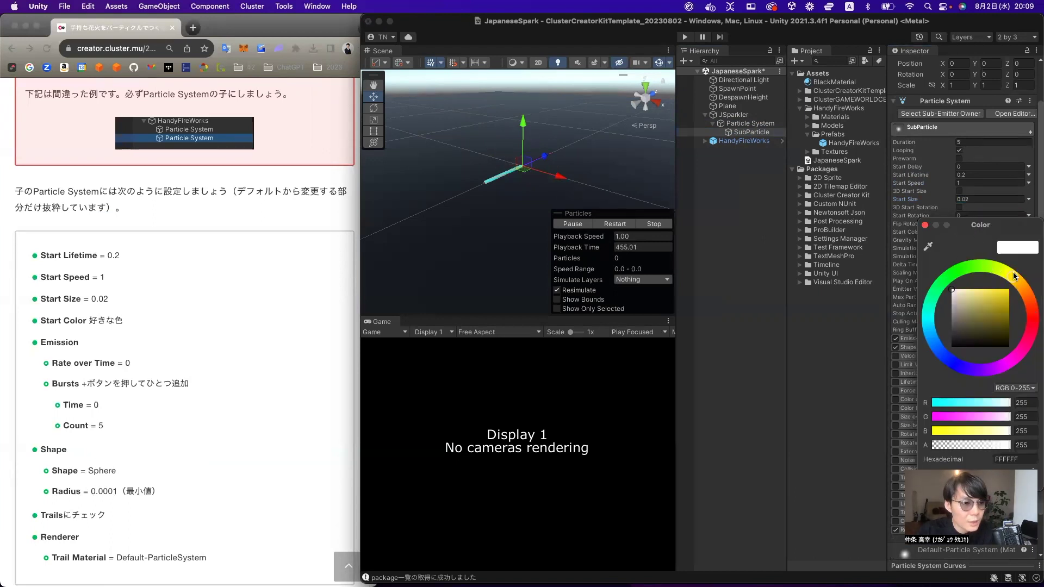
pyautogui.moveTo(989, 299); pyautogui.dragTo(991, 292)
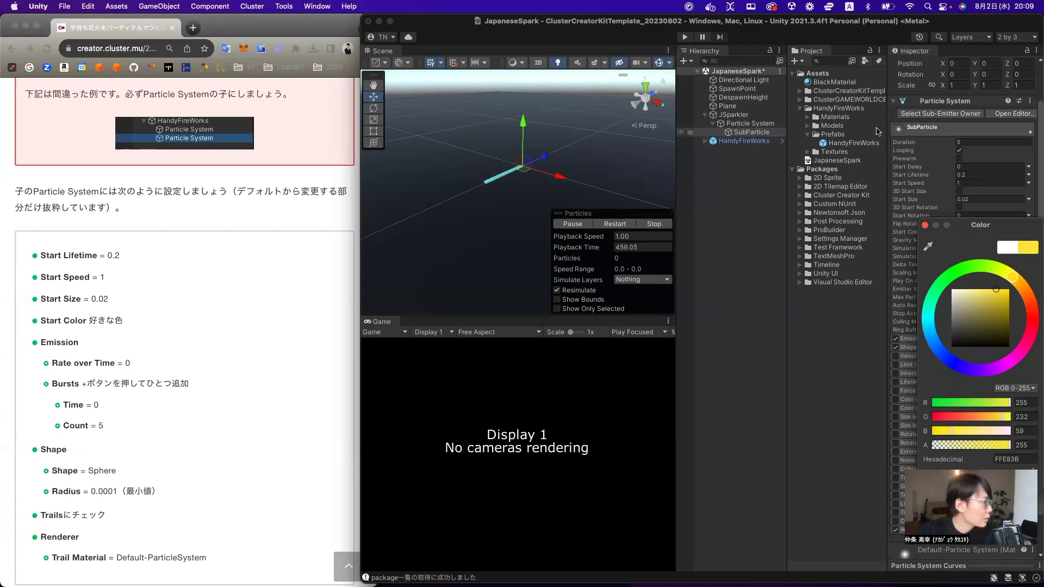
# Set Emission Rate over Time to 0 and add a single burst of 5 particles at time 0.
pyautogui.click(952, 130)
pyautogui.click(933, 185)
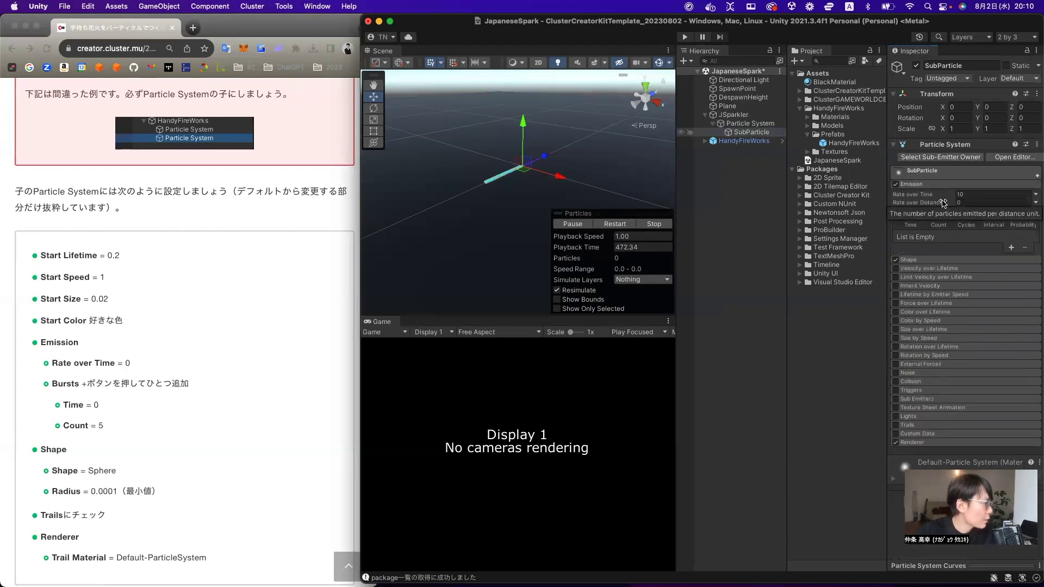
pyautogui.click(967, 194)
pyautogui.write('0')
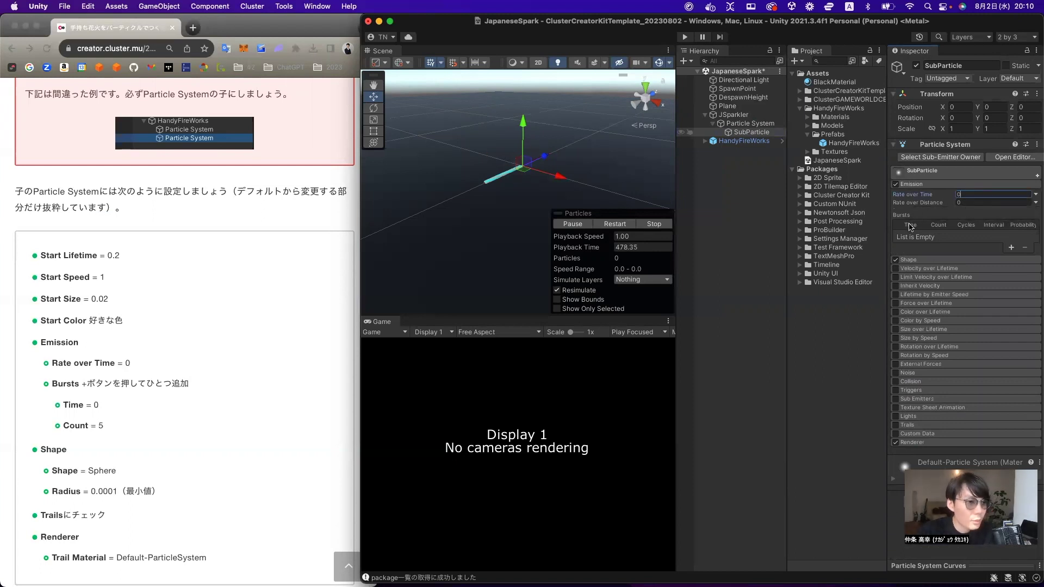
pyautogui.click(1012, 248)
pyautogui.click(907, 236)
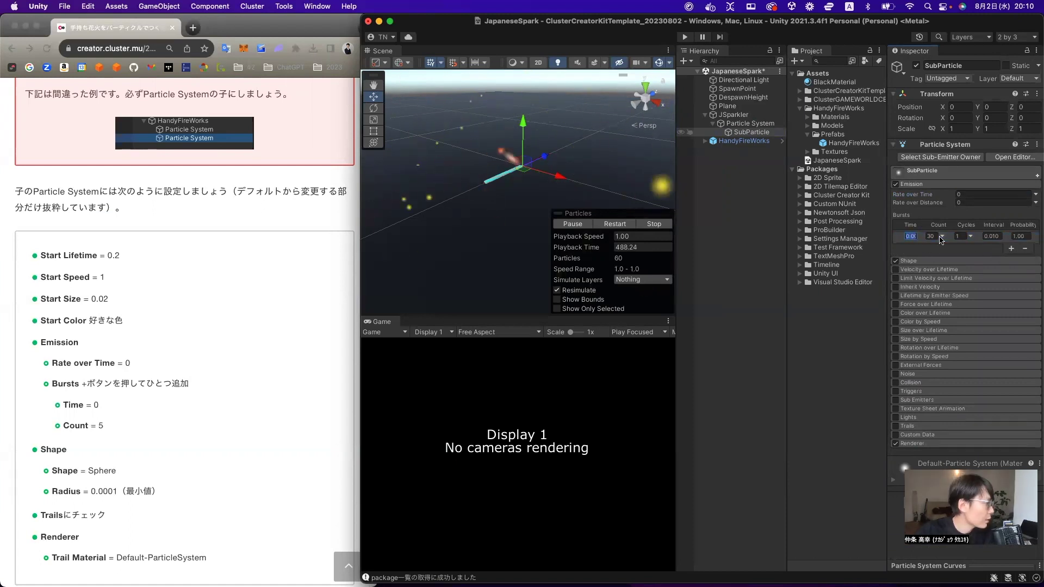
pyautogui.write('0')
pyautogui.press('Tab')
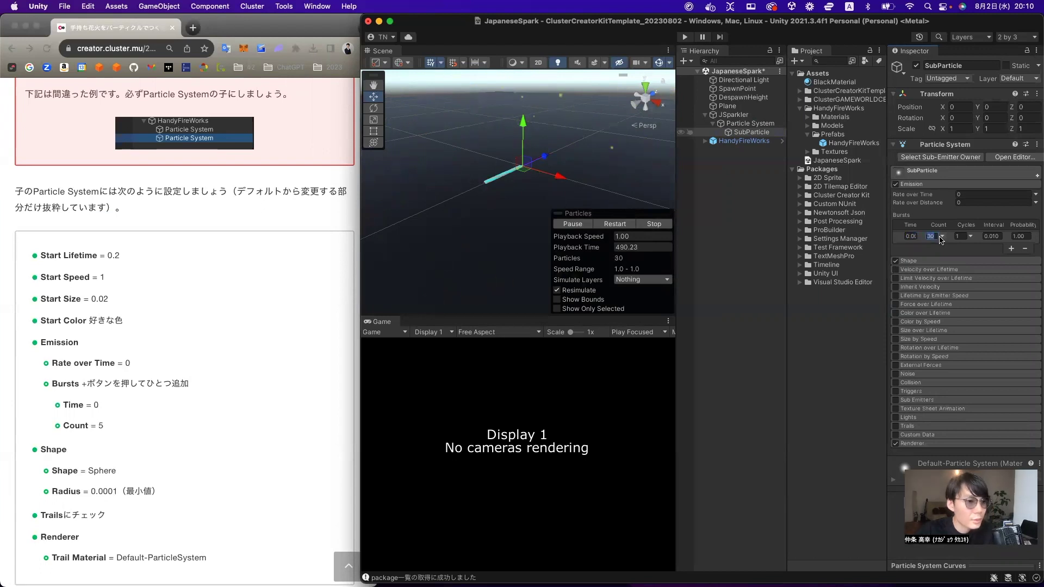
pyautogui.write('5')
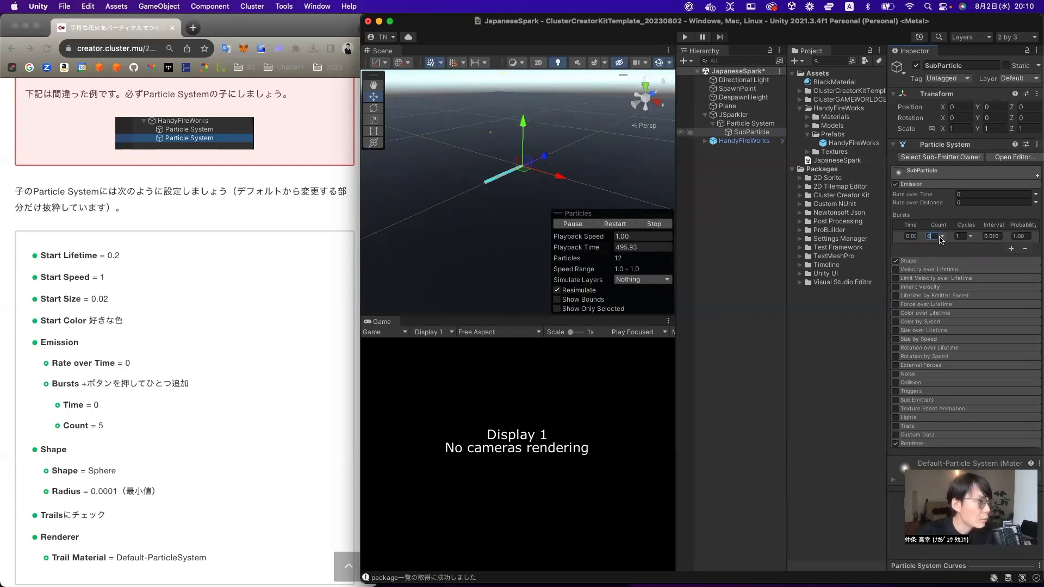
pyautogui.write('f')
pyautogui.keyDown('alt'); pyautogui.moveTo(567, 181); pyautogui.dragTo(594, 145); pyautogui.keyUp('alt')
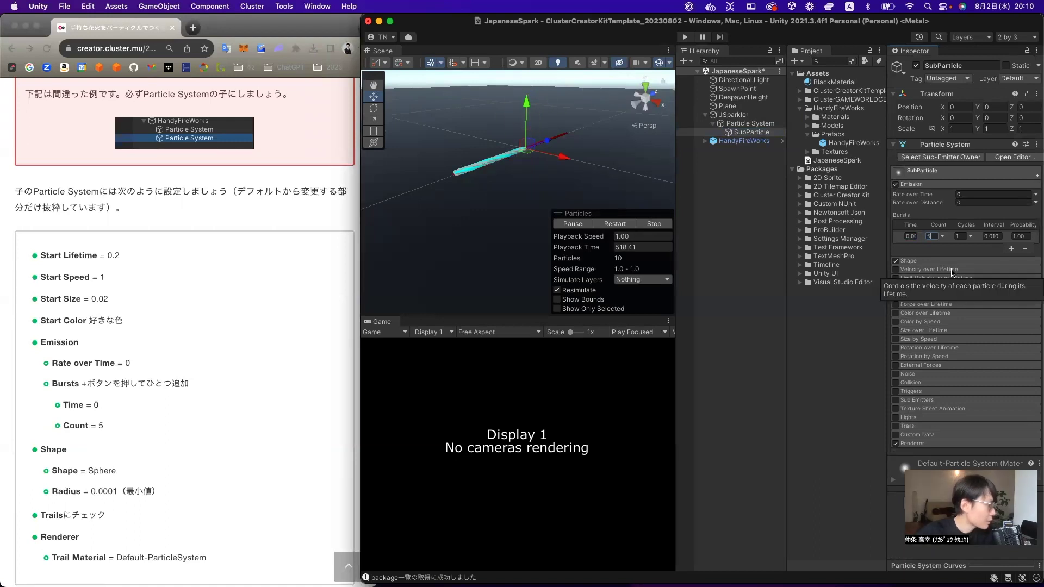
# Make the emitter shape a Sphere with radius 0.0001.
pyautogui.click(939, 261)
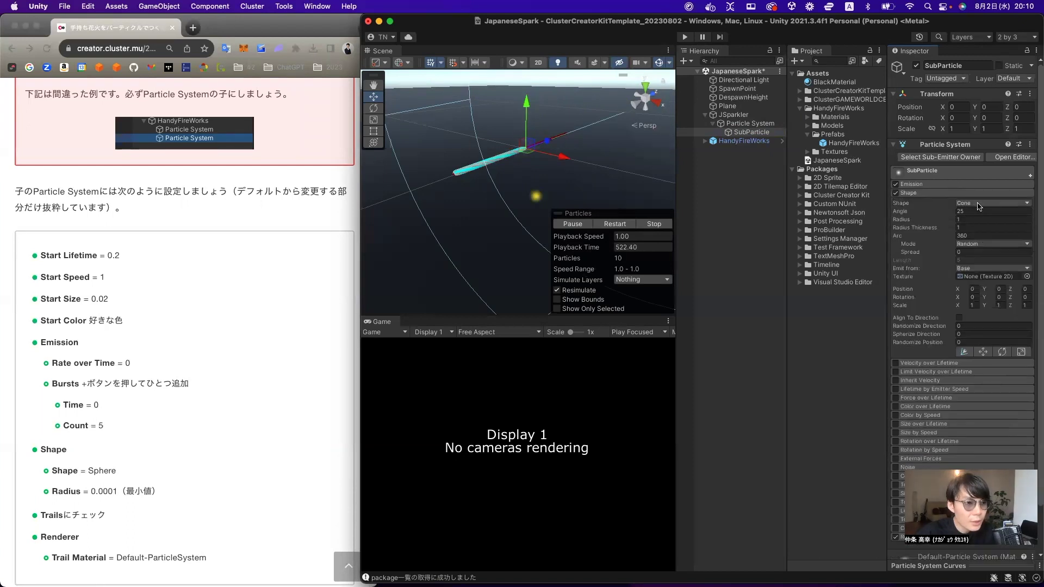
pyautogui.click(978, 206)
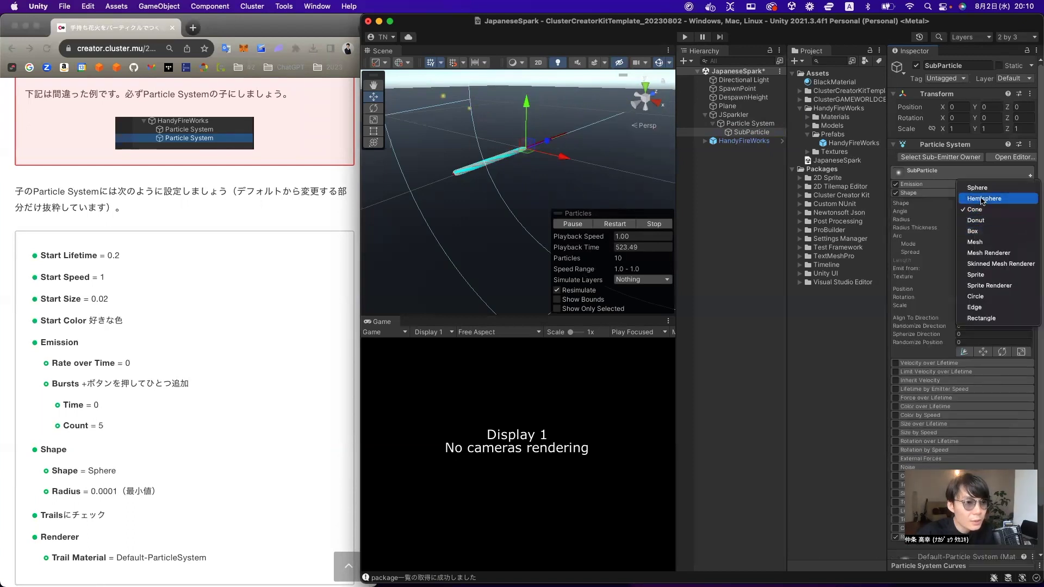
pyautogui.click(986, 191)
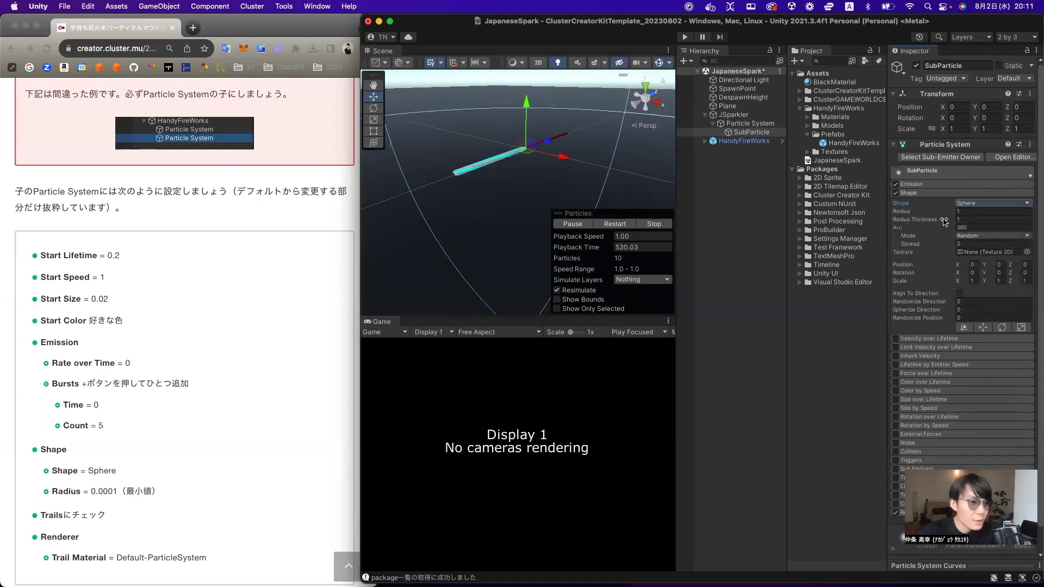
pyautogui.moveTo(936, 213); pyautogui.dragTo(913, 215)
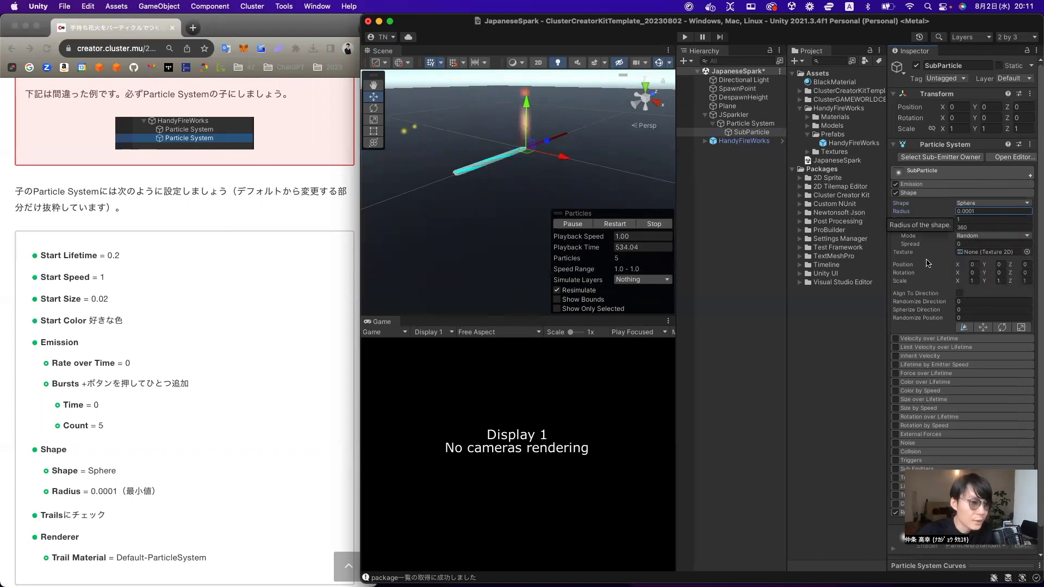
pyautogui.scroll(-2, 942, 342)
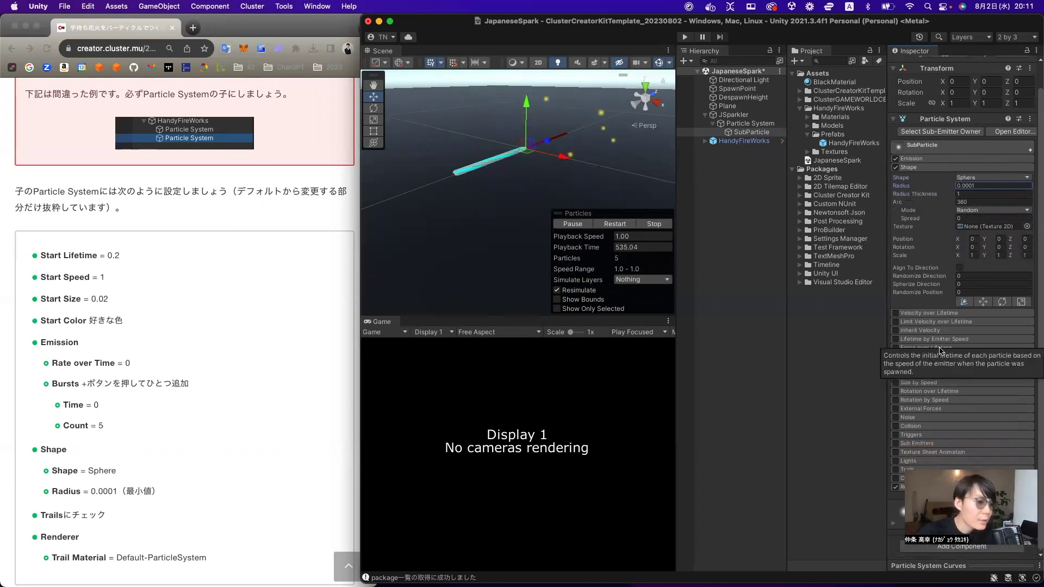
# Enable Trails on SubParticle and assign Default-ParticleSystem as the Trail Material.
pyautogui.click(895, 470)
pyautogui.scroll(-2, 924, 468)
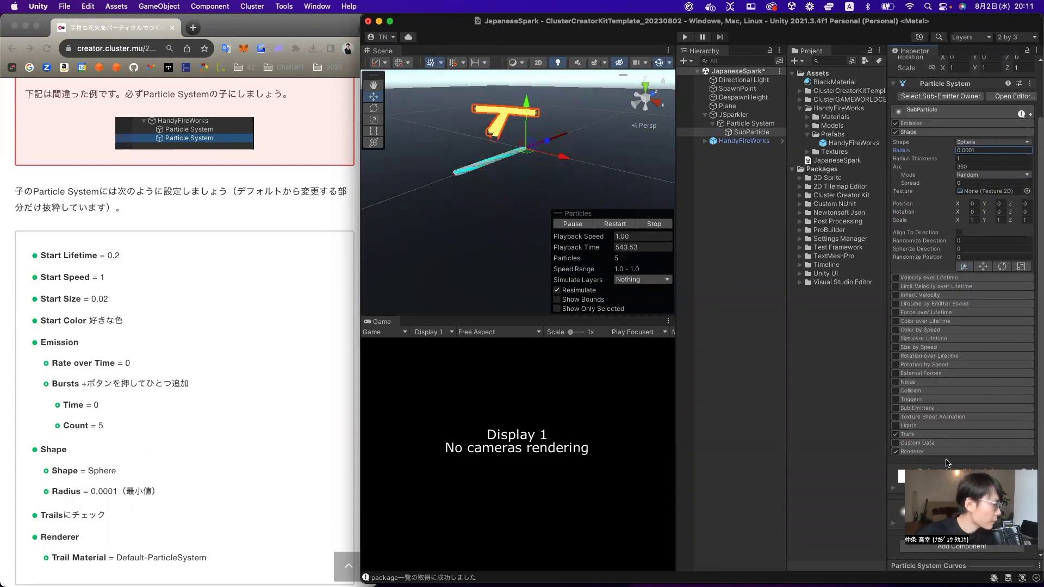
pyautogui.click(951, 452)
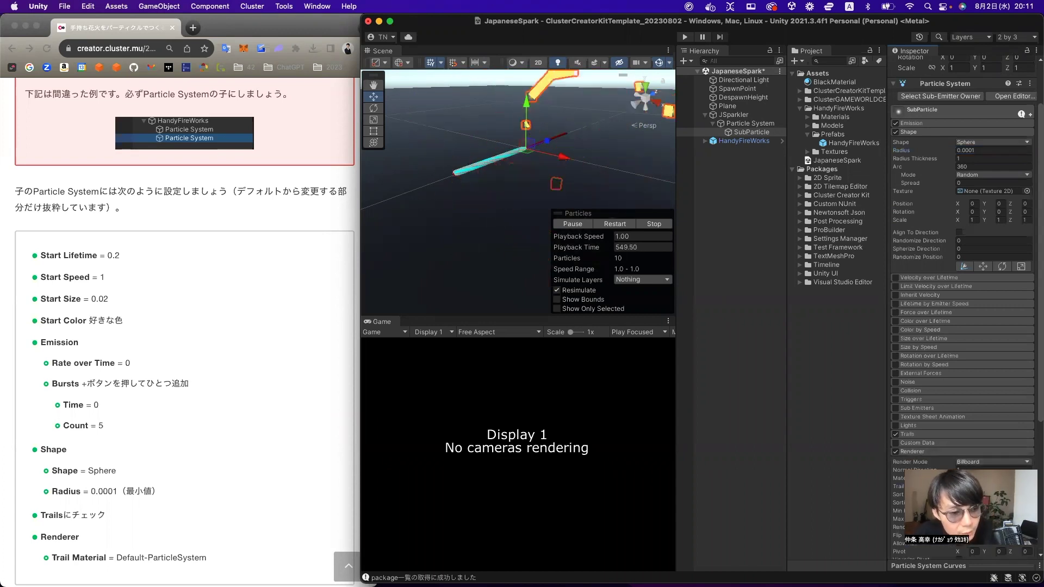
pyautogui.click(1026, 486)
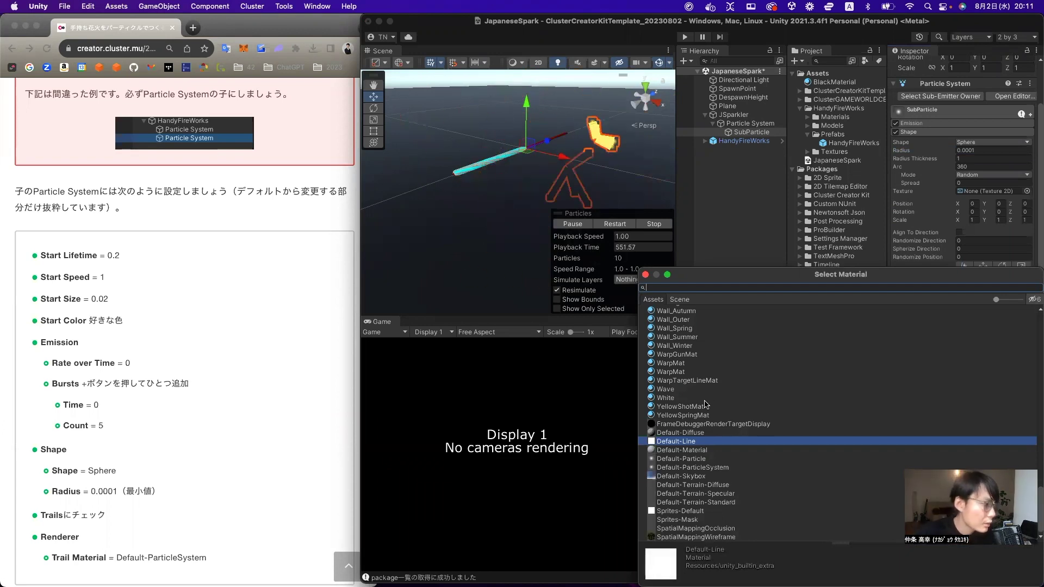
pyautogui.click(751, 467)
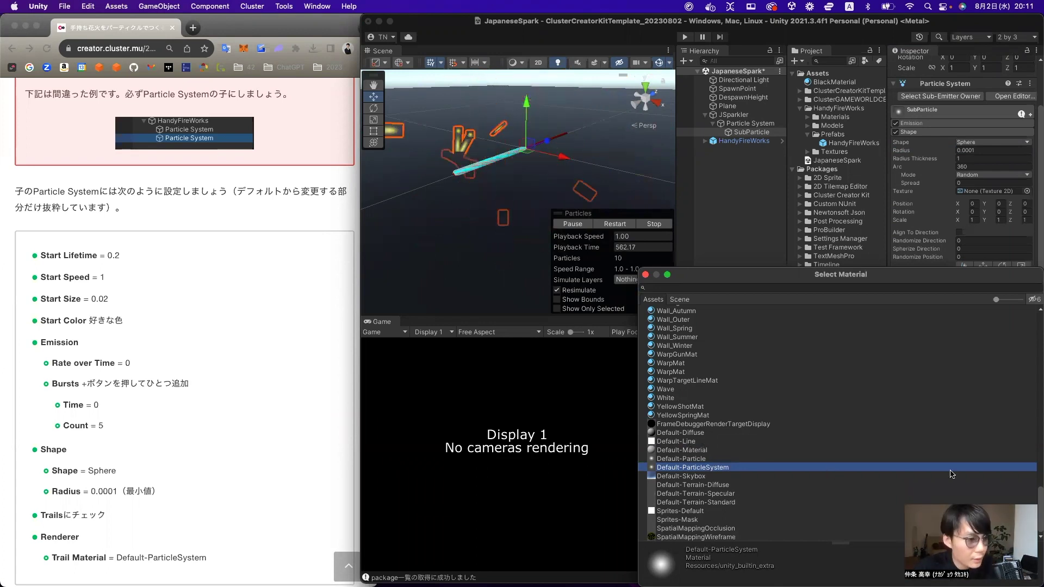
pyautogui.doubleClick(824, 474)
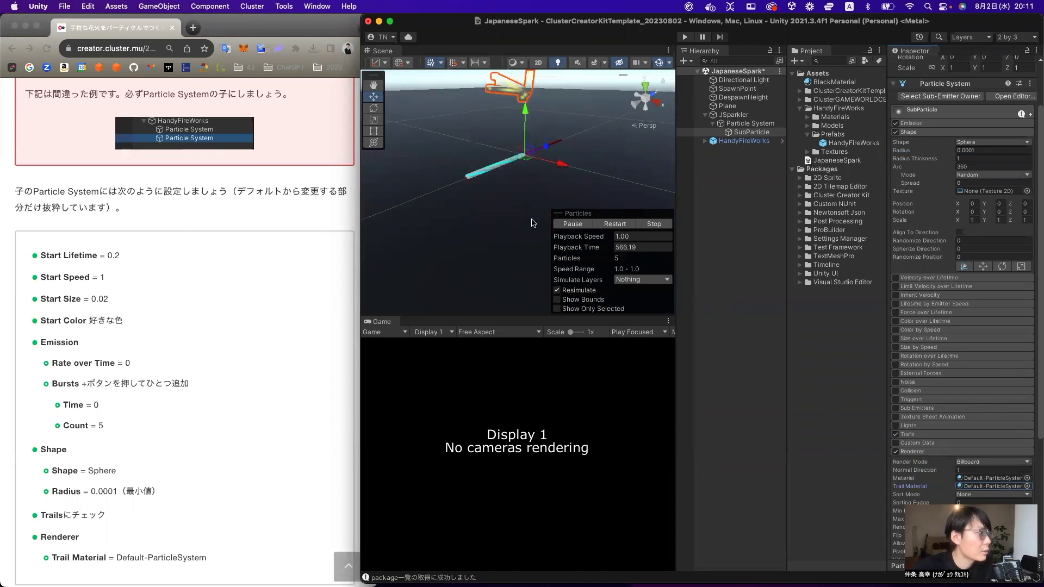
pyautogui.scroll(-10, 248, 218)
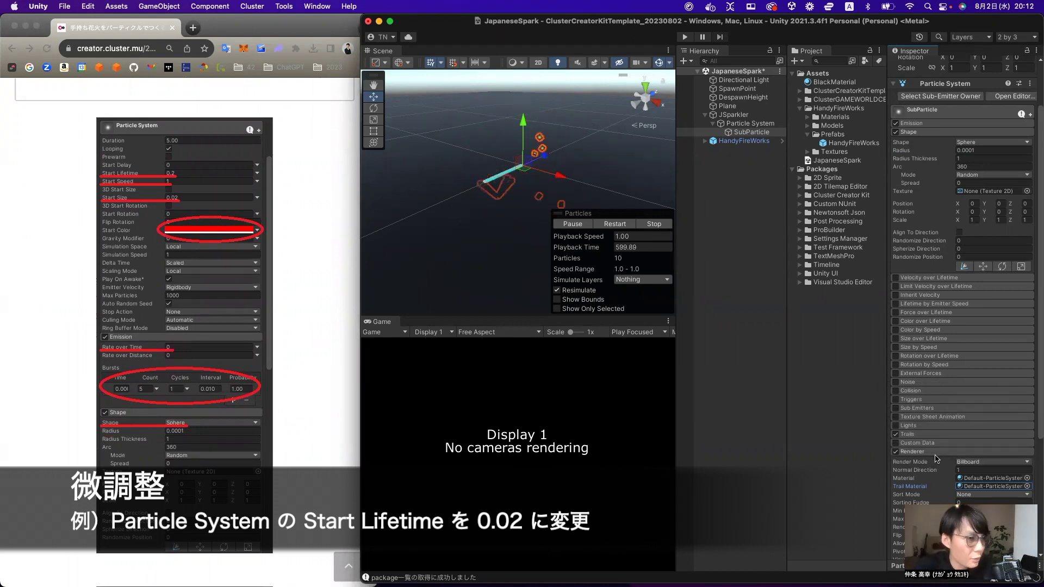
# Shorten SubParticle's Start Lifetime to 0.02 and bring up the tutorial's Sub Emitters section.
pyautogui.click(947, 122)
pyautogui.click(946, 110)
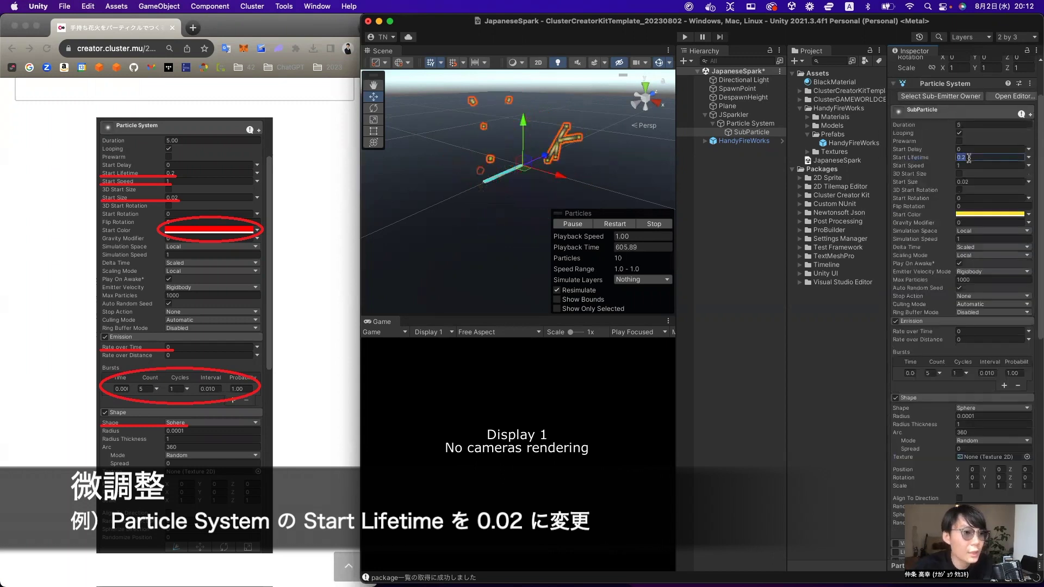
pyautogui.click(968, 157)
pyautogui.write('0.02')
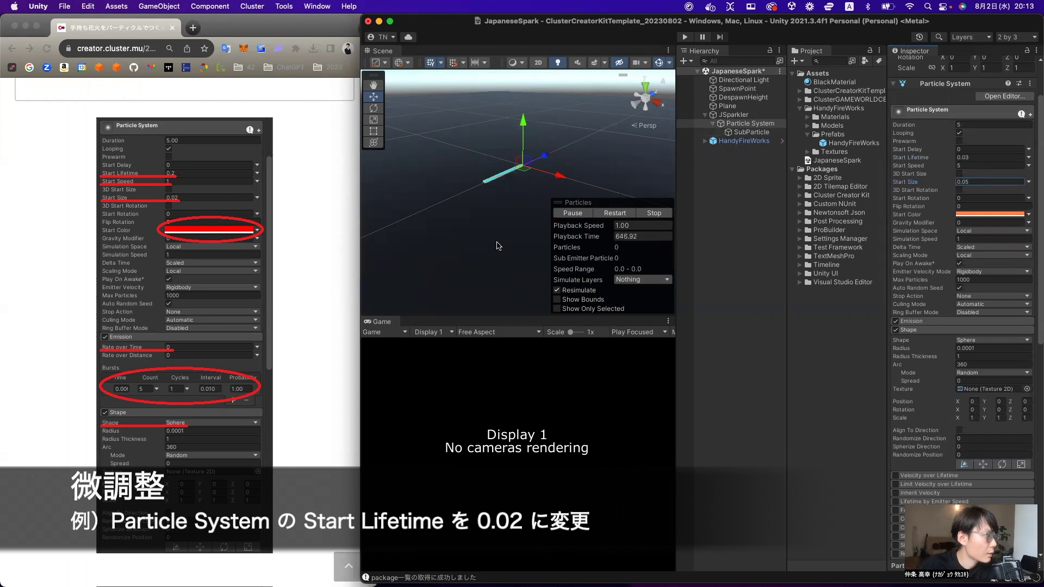
pyautogui.click(292, 359)
pyautogui.scroll(-15, 292, 359)
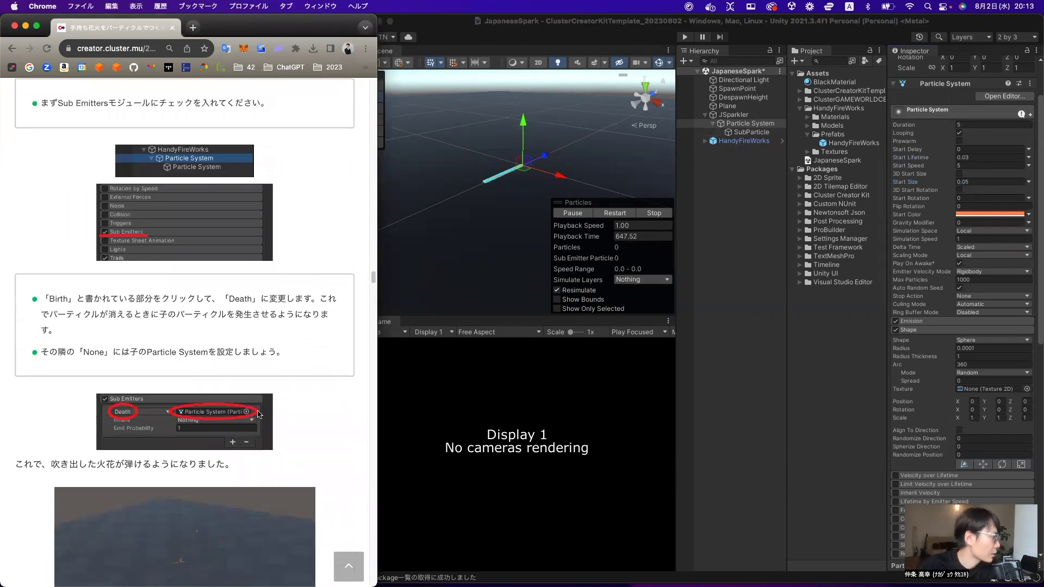
# Scroll the tutorial to the 花火を持てるようにする section on Grabbable Item and Rigidbody.
pyautogui.scroll(-10, 259, 415)
pyautogui.scroll(5, 255, 424)
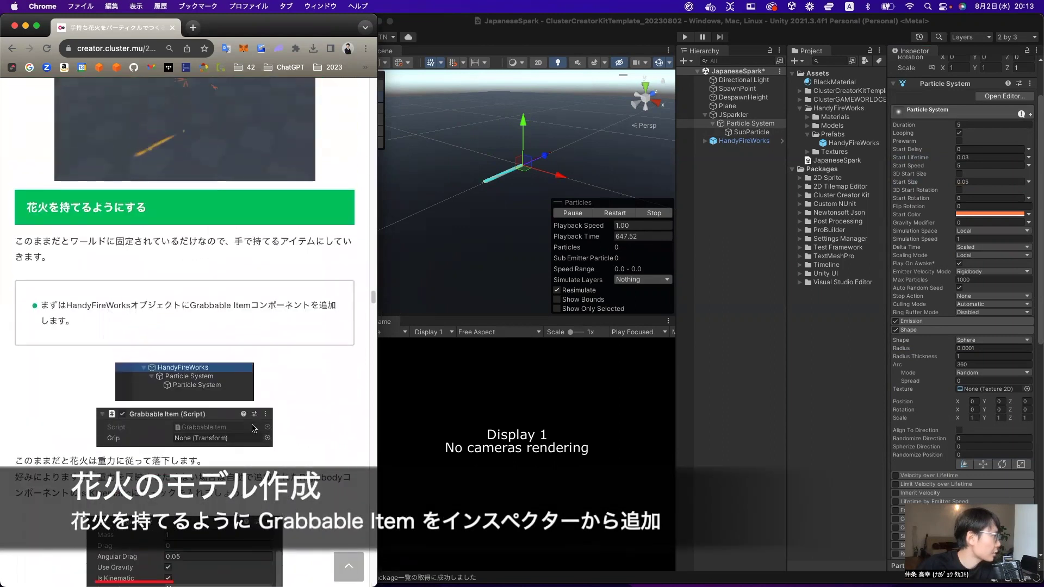
pyautogui.moveTo(146, 208); pyautogui.dragTo(27, 202)
pyautogui.rightClick(80, 217)
pyautogui.click(104, 223)
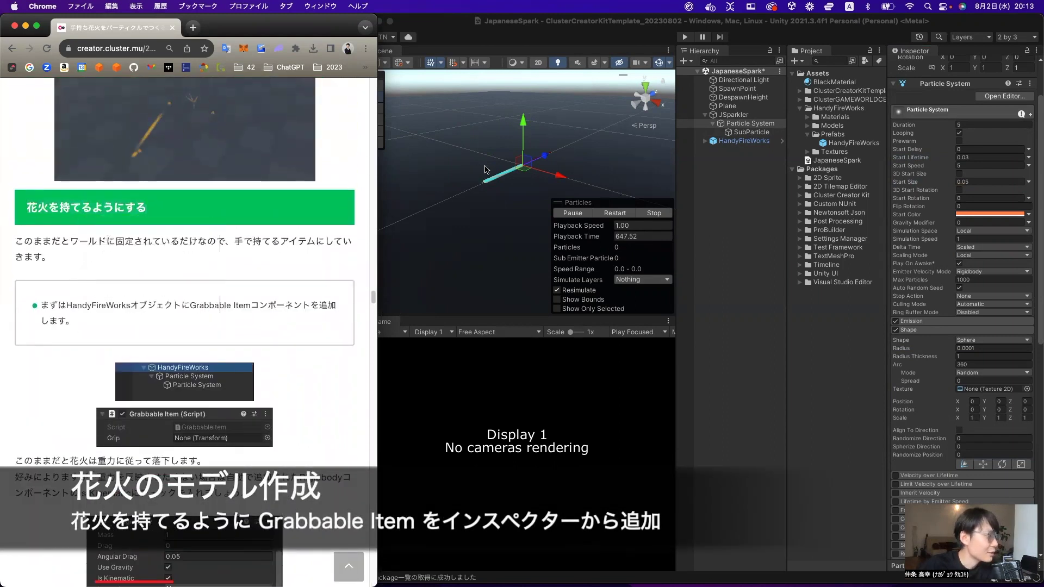
pyautogui.scroll(-3, 319, 363)
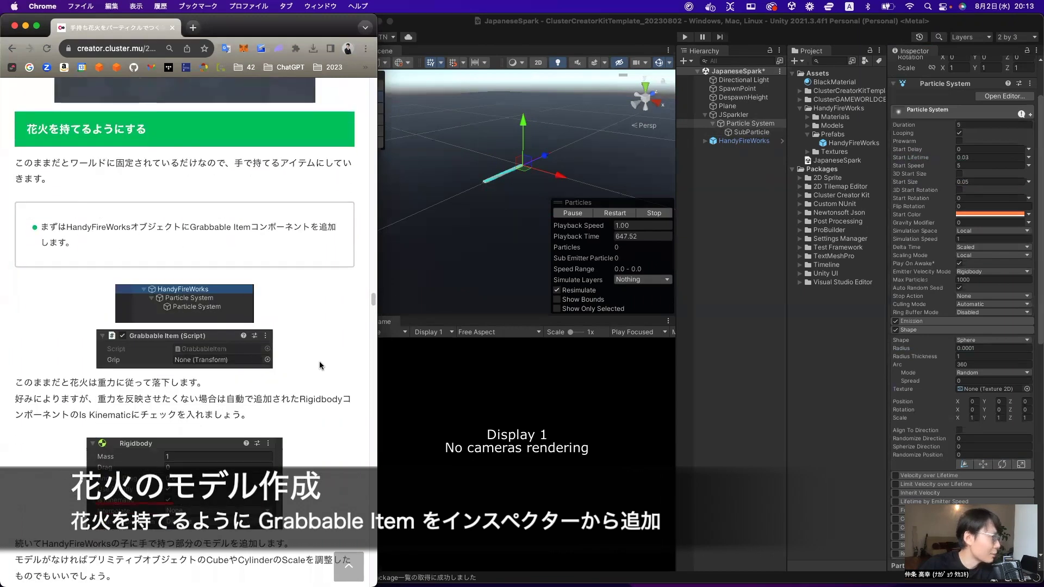
pyautogui.click(823, 126)
# Create a new cube positioned at the origin 0, 0, 0.
pyautogui.click(809, 126)
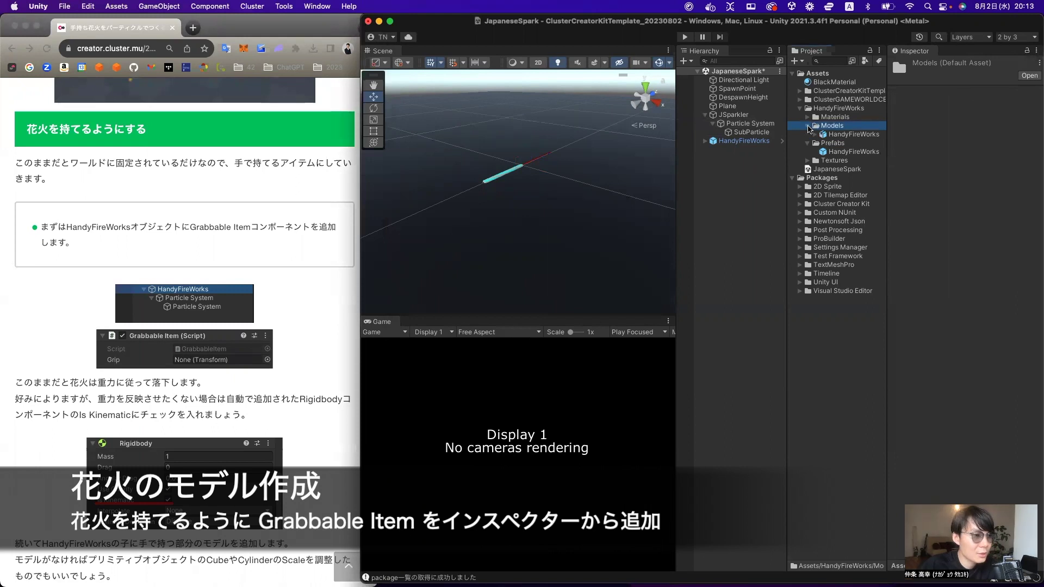
pyautogui.click(808, 126)
pyautogui.click(808, 135)
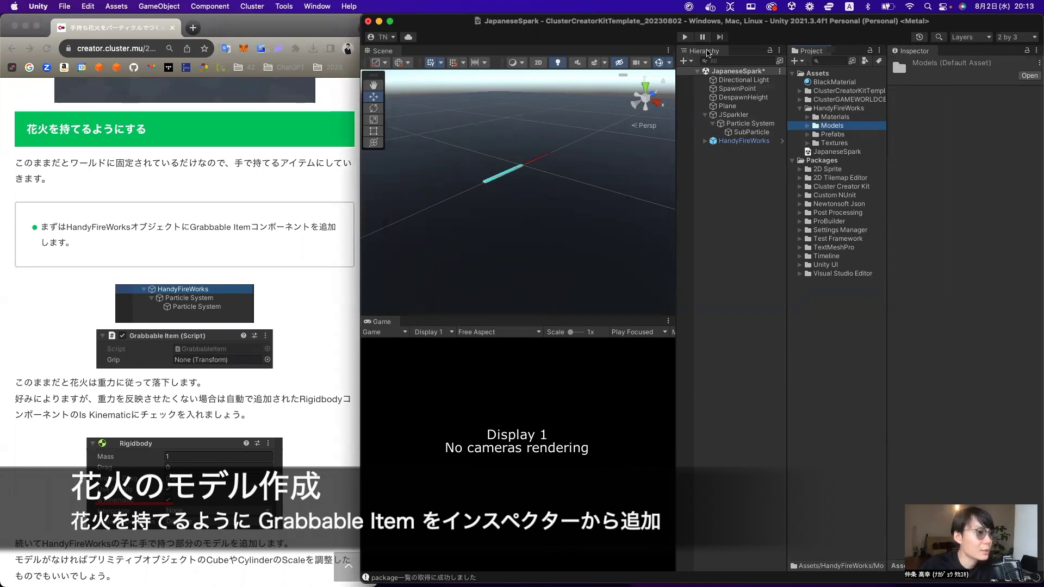
pyautogui.click(683, 62)
pyautogui.moveTo(699, 109)
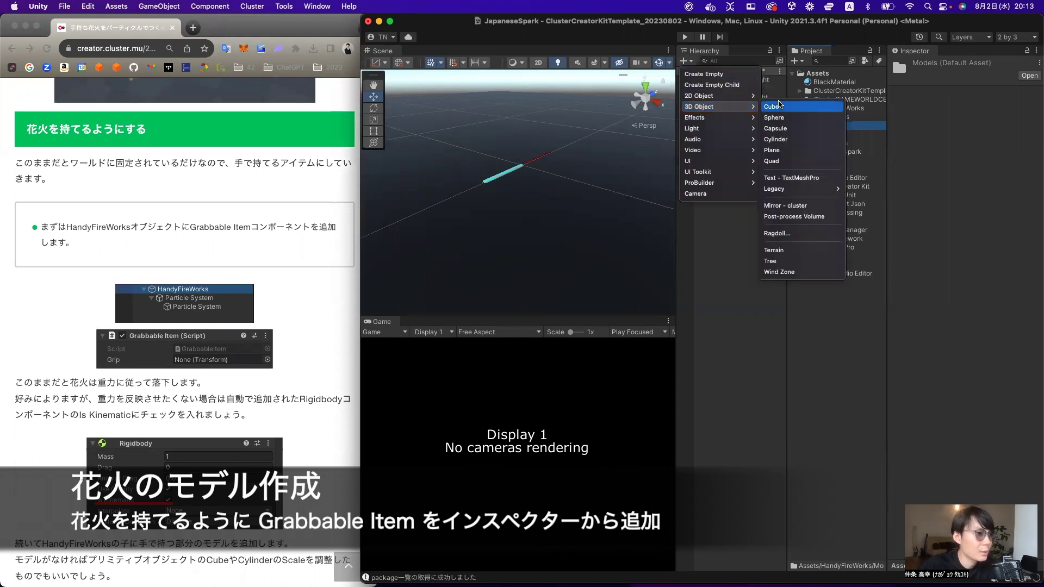
pyautogui.click(780, 106)
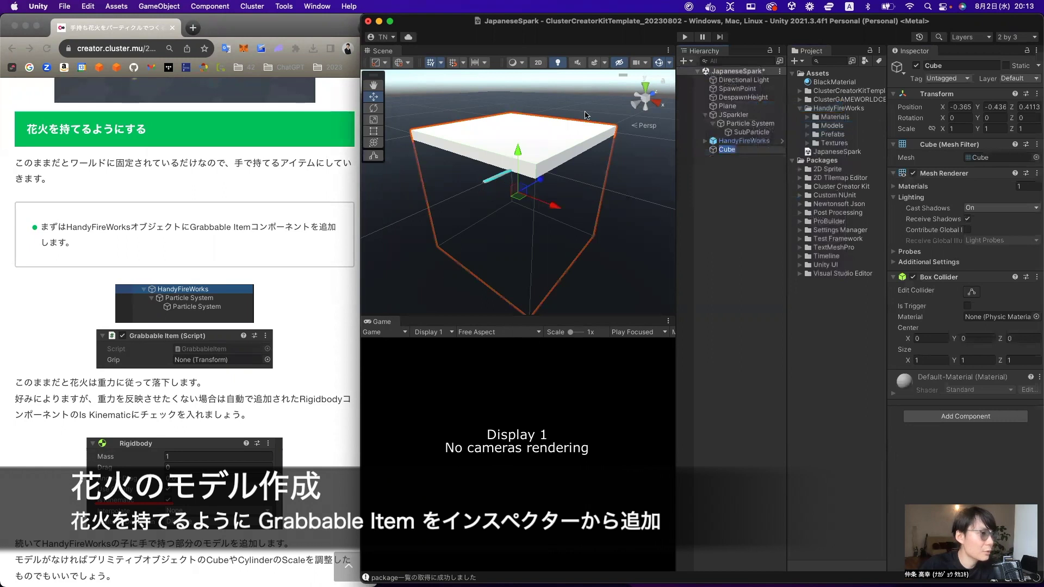
pyautogui.click(956, 107)
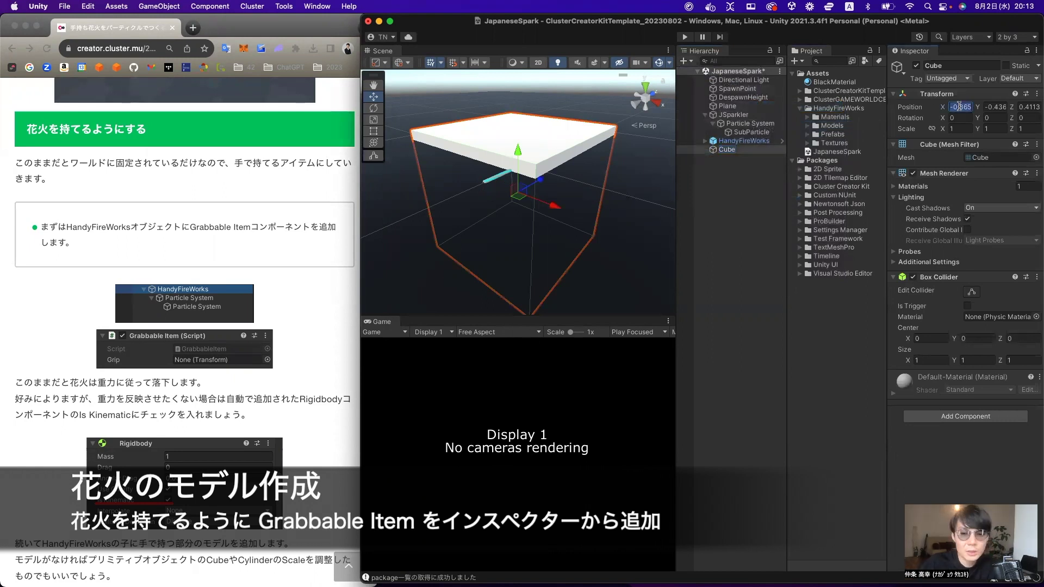
pyautogui.write('0')
pyautogui.press('Tab')
pyautogui.write('0')
pyautogui.press('Tab')
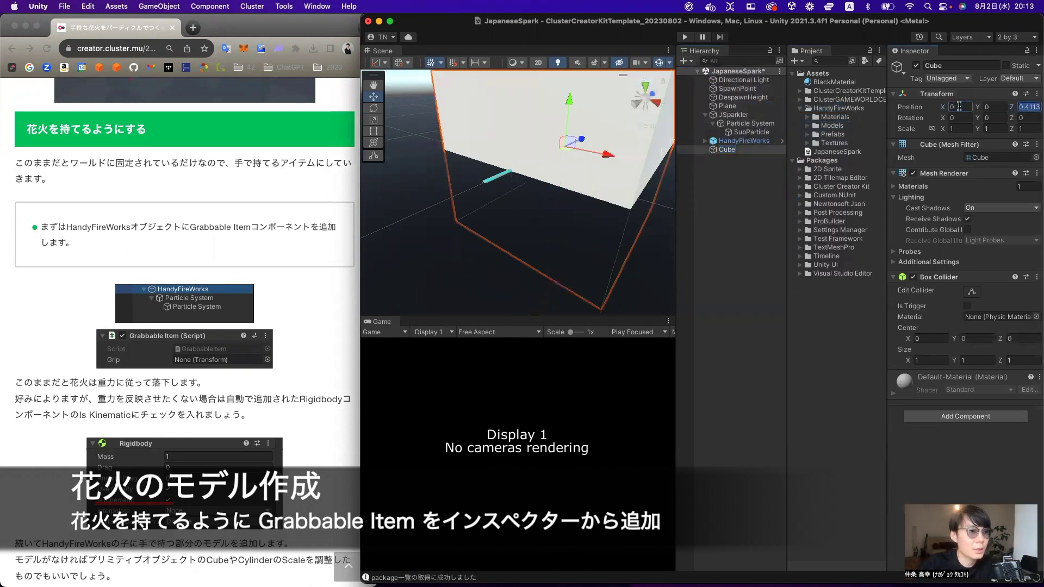
pyautogui.write('0')
pyautogui.press('Return')
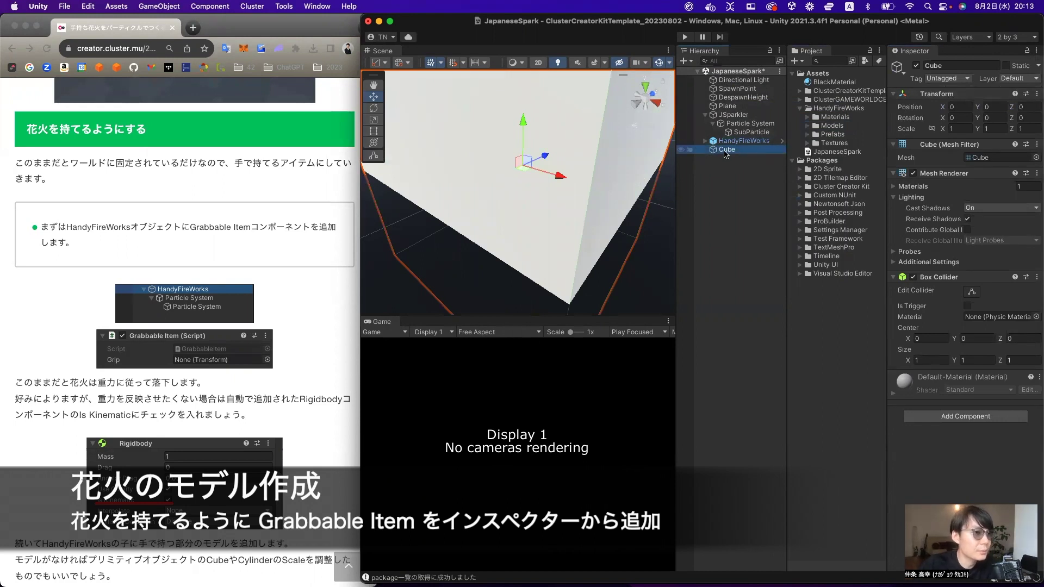
# Parent the cube under JSparkler and rename it Model.
pyautogui.moveTo(725, 153); pyautogui.dragTo(729, 119)
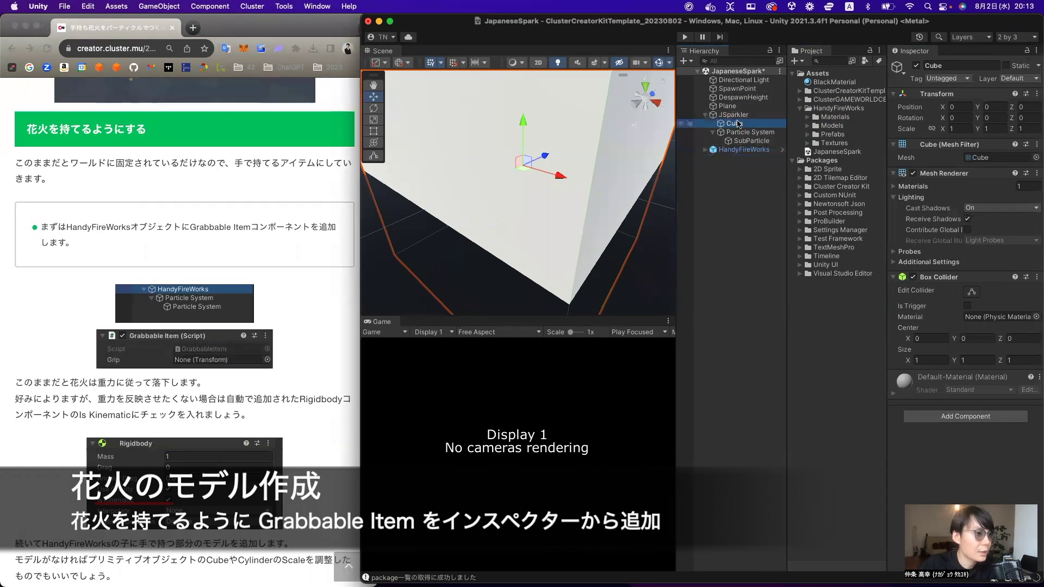
pyautogui.click(707, 152)
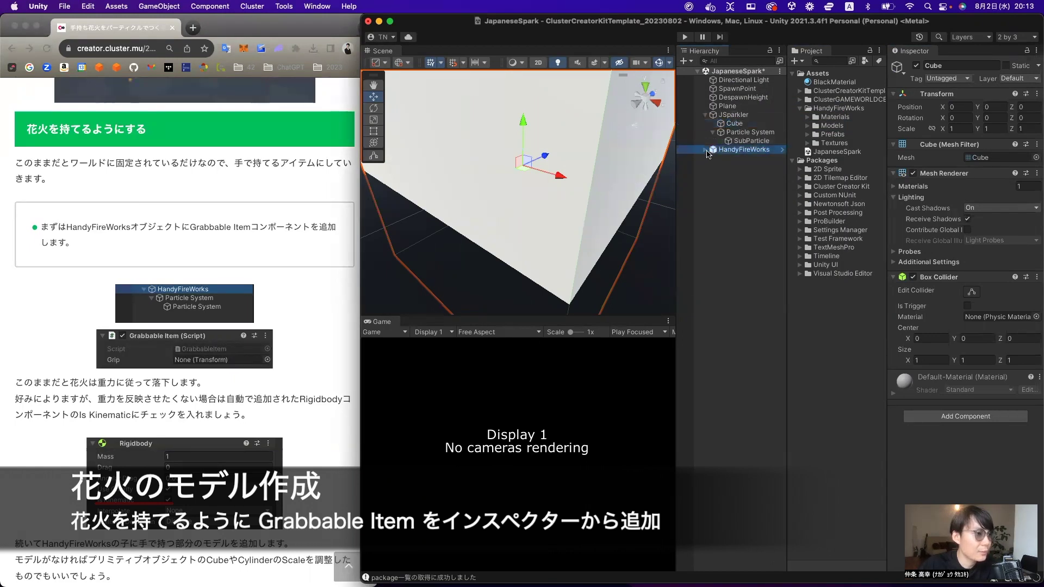
pyautogui.click(704, 150)
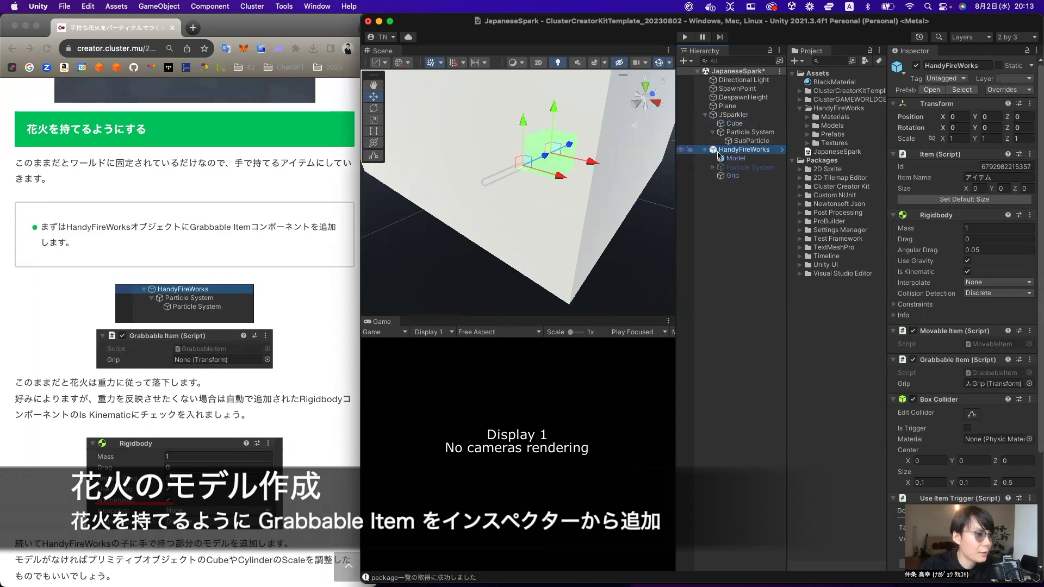
pyautogui.click(732, 124)
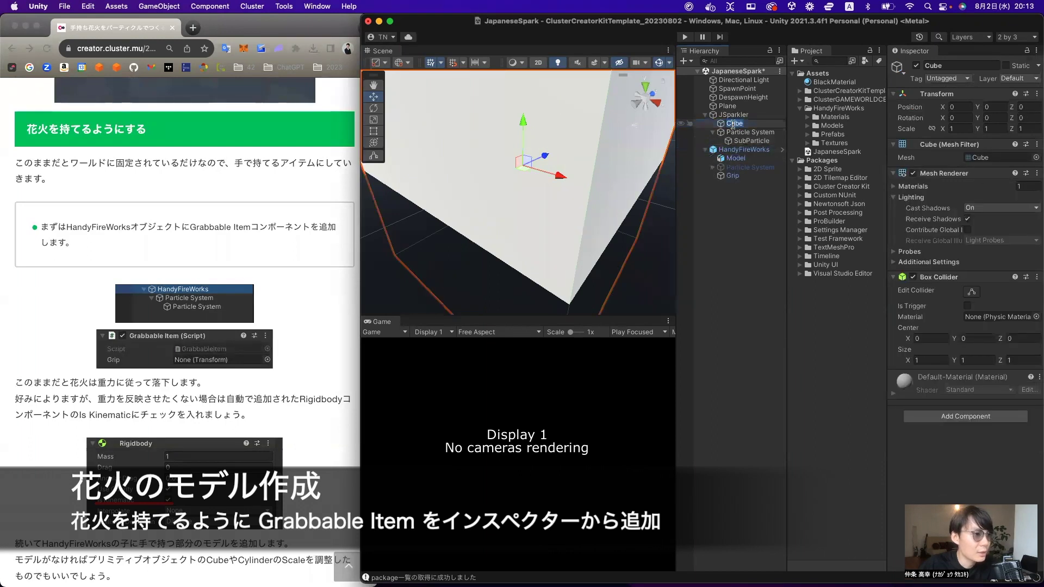
pyautogui.write('Model')
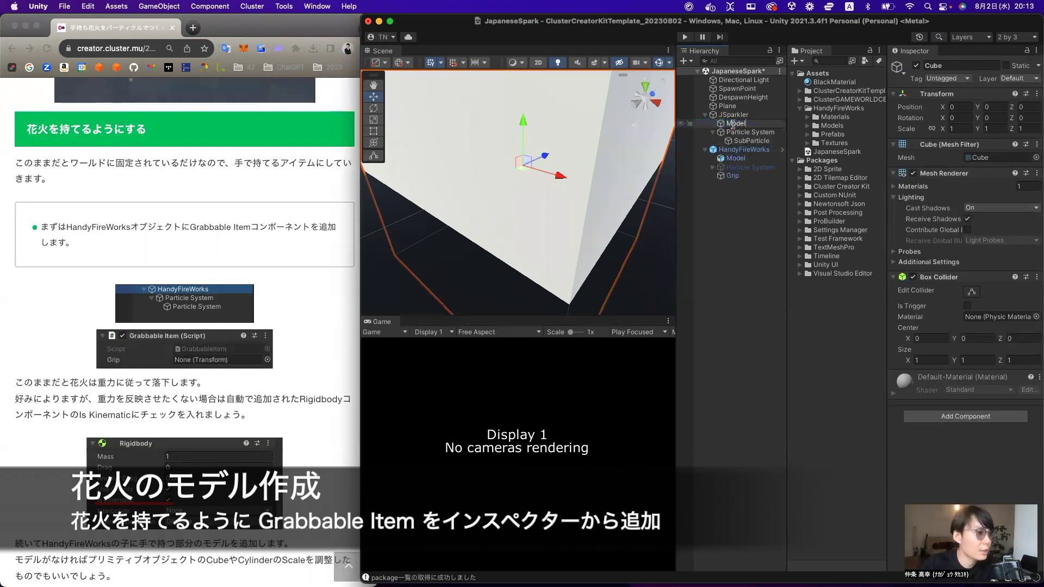
pyautogui.press('Return')
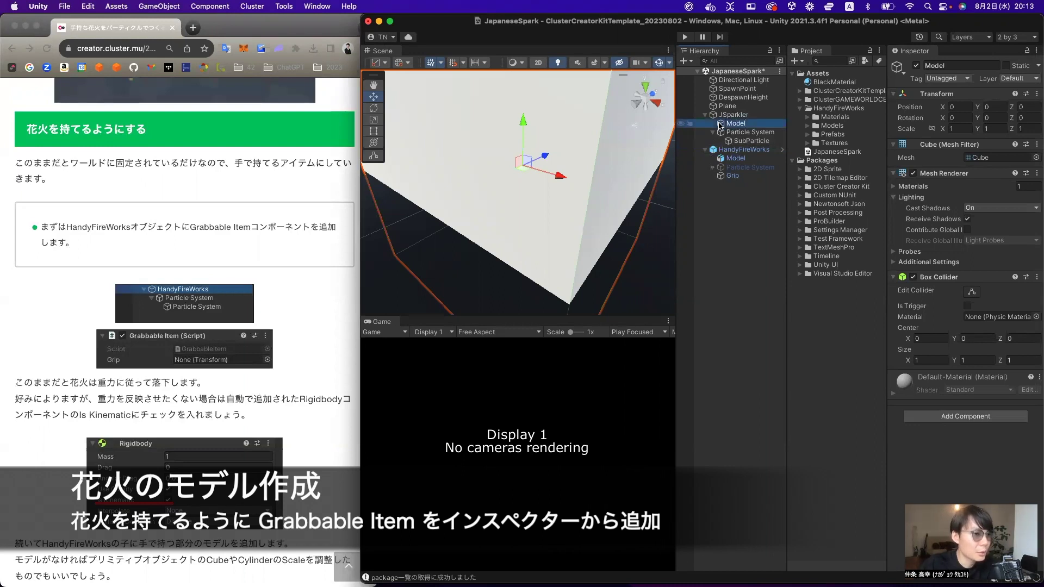
# Scale Model to 0.01 × 0.01 × 0.5 to form a thin rod.
pyautogui.click(954, 129)
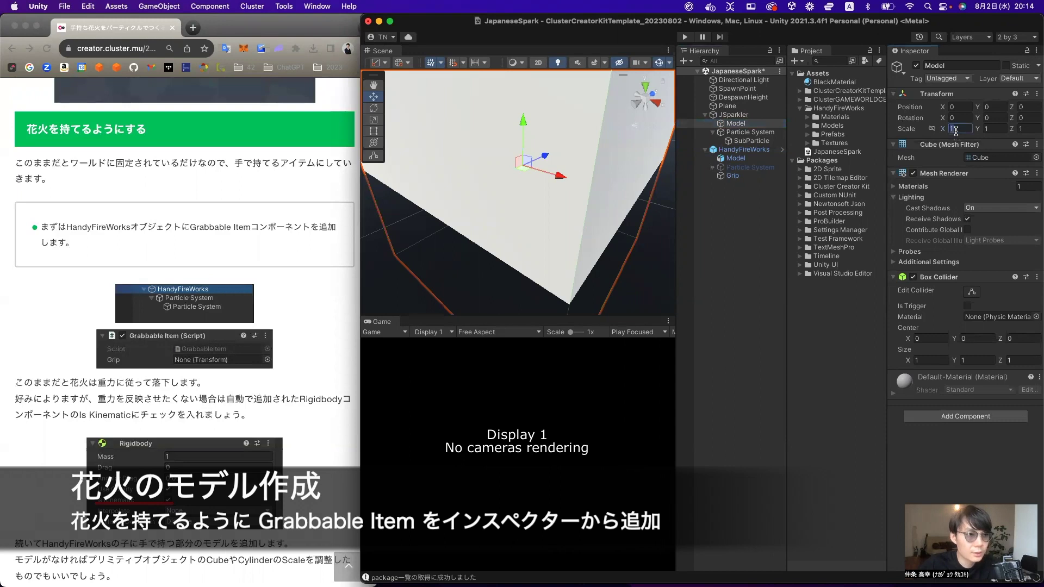
pyautogui.write('0.1')
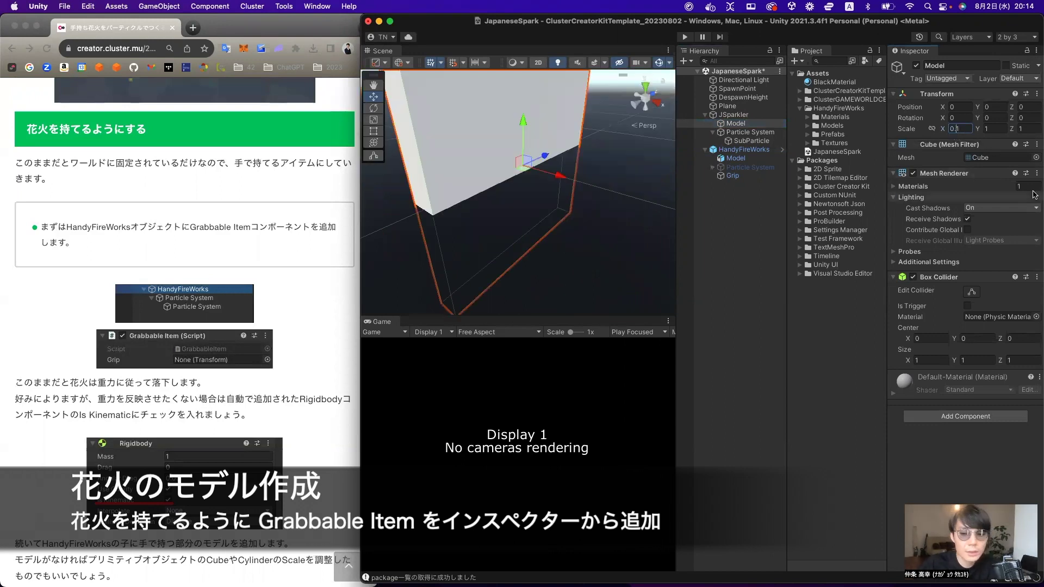
pyautogui.write('0')
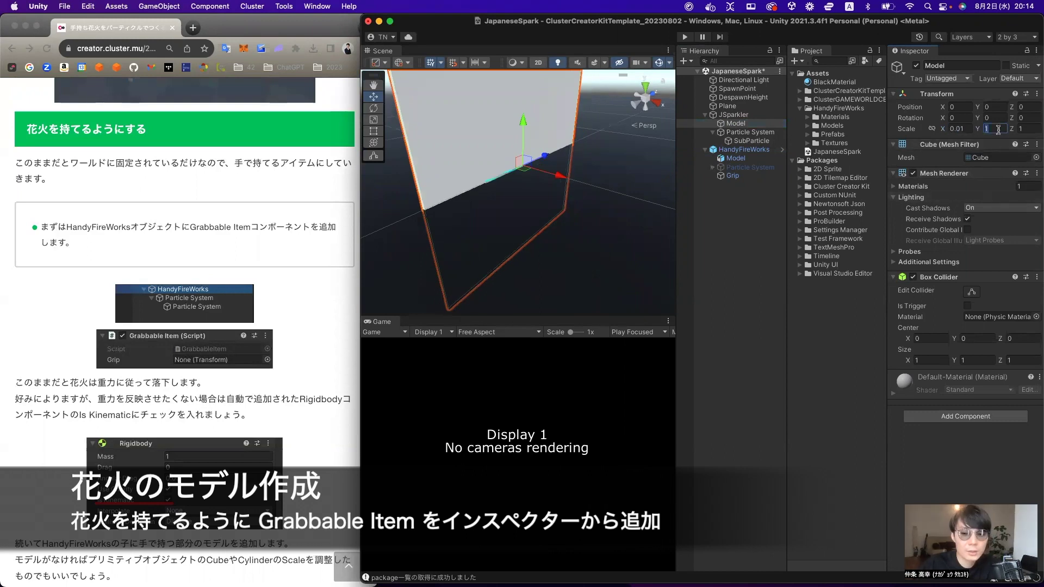
pyautogui.write('0.01')
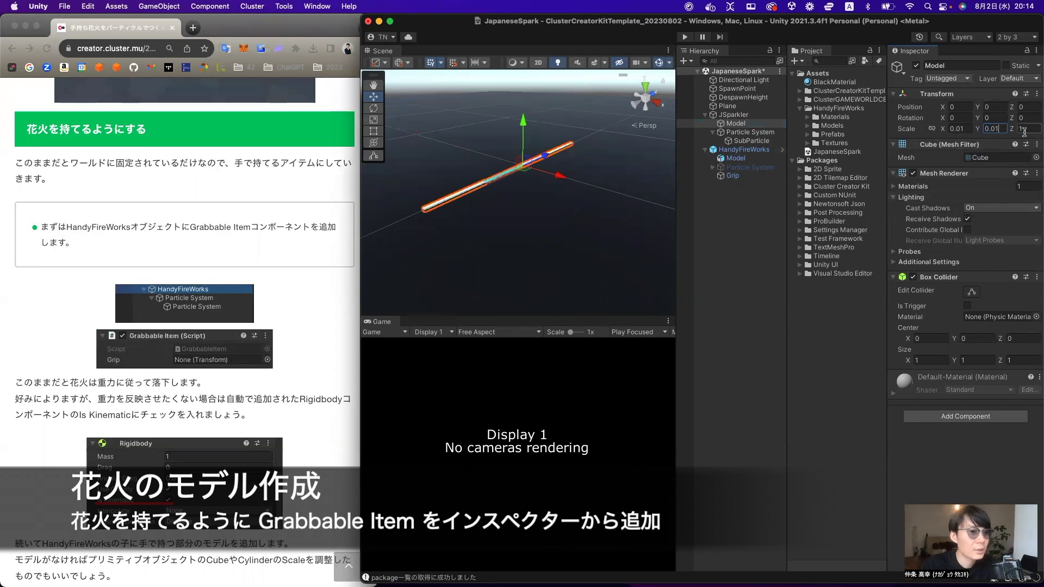
pyautogui.click(1024, 129)
pyautogui.write('0')
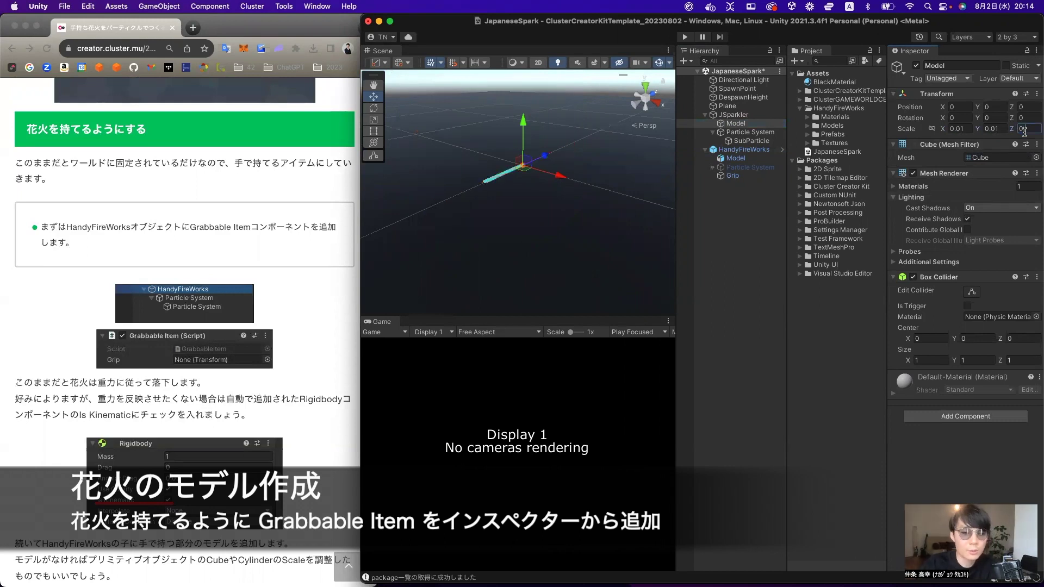
pyautogui.write('.5')
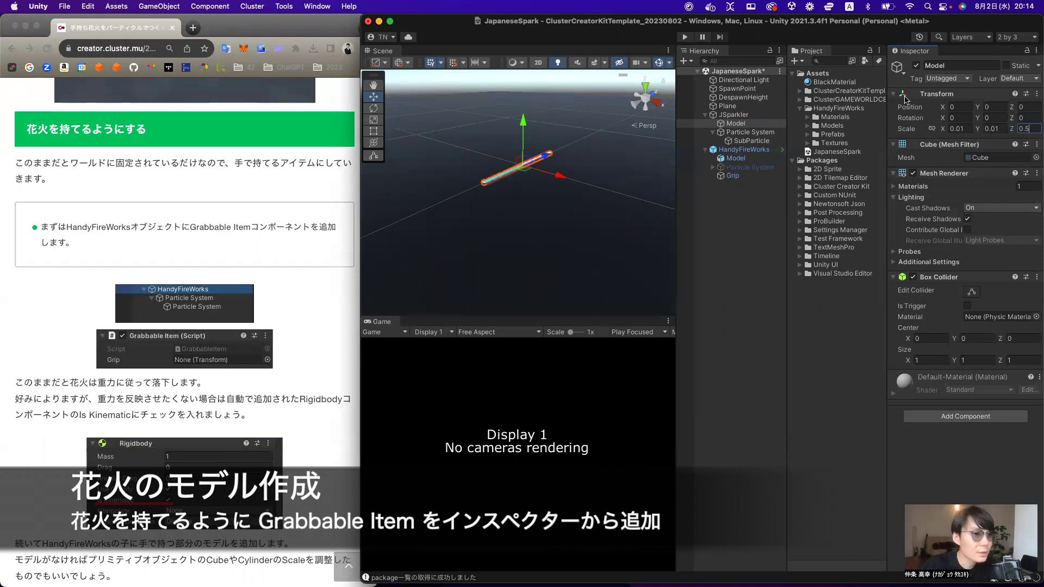
pyautogui.press('BackSpace')
pyautogui.write('25')
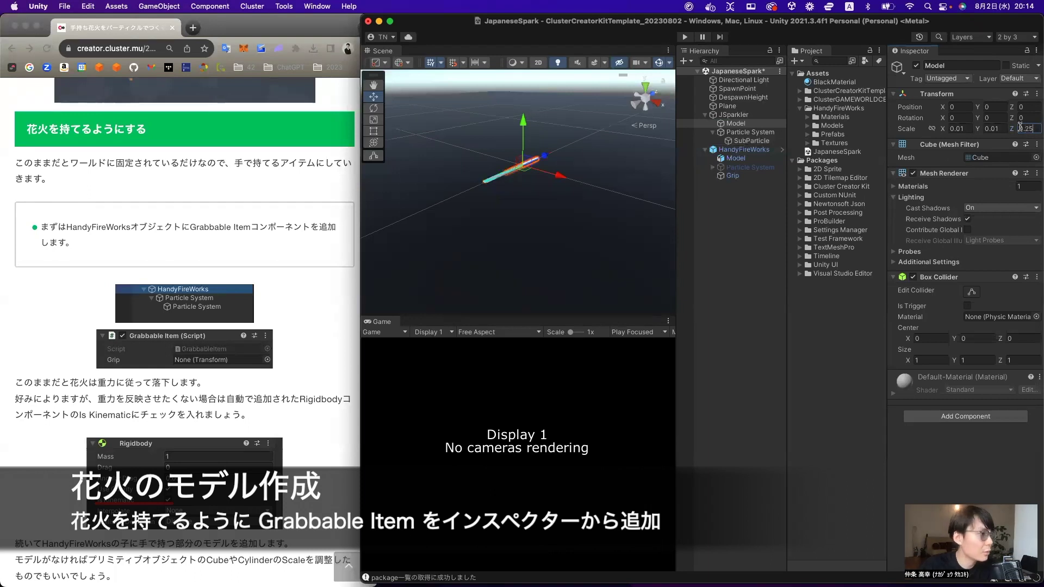
pyautogui.press('BackSpace')
pyautogui.press('BackSpace')
pyautogui.write('5')
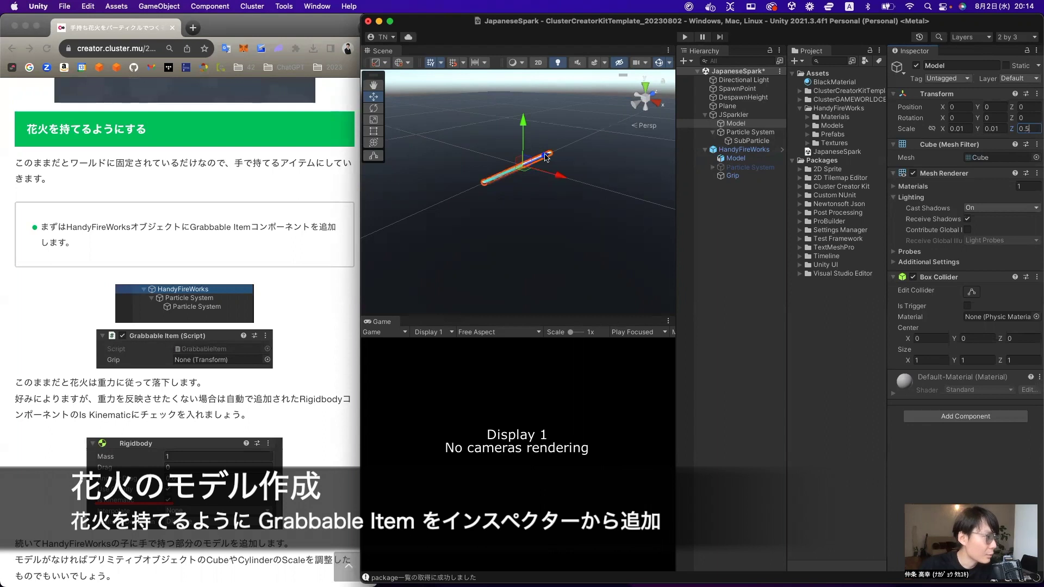
pyautogui.scroll(5, 546, 157)
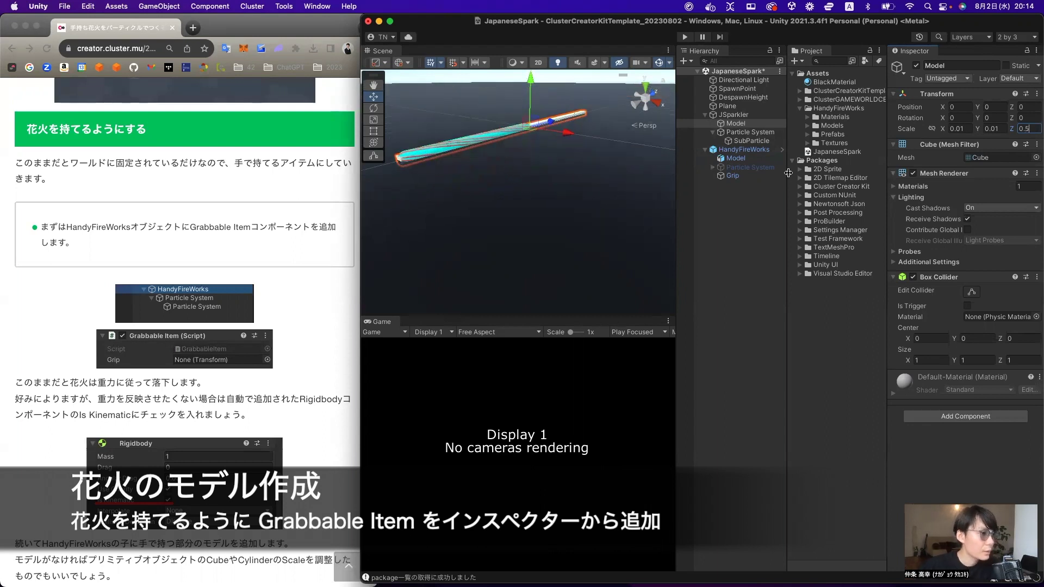
# Move HandyFireWorks aside from the new rod, then select JSparkler to show it in the Inspector.
pyautogui.click(758, 150)
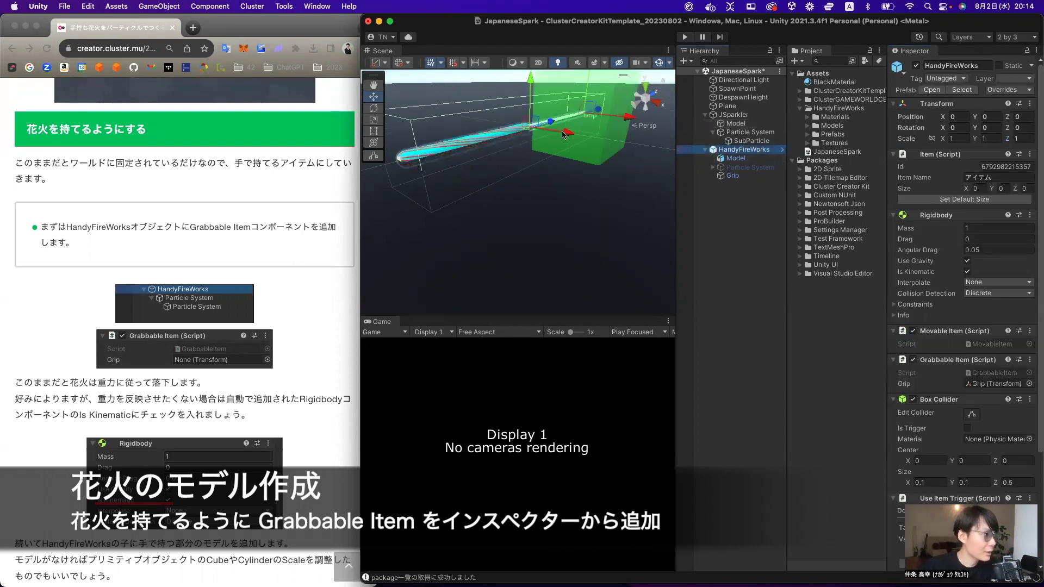
pyautogui.moveTo(563, 134); pyautogui.dragTo(556, 136)
pyautogui.moveTo(555, 135); pyautogui.dragTo(582, 207, button='middle')
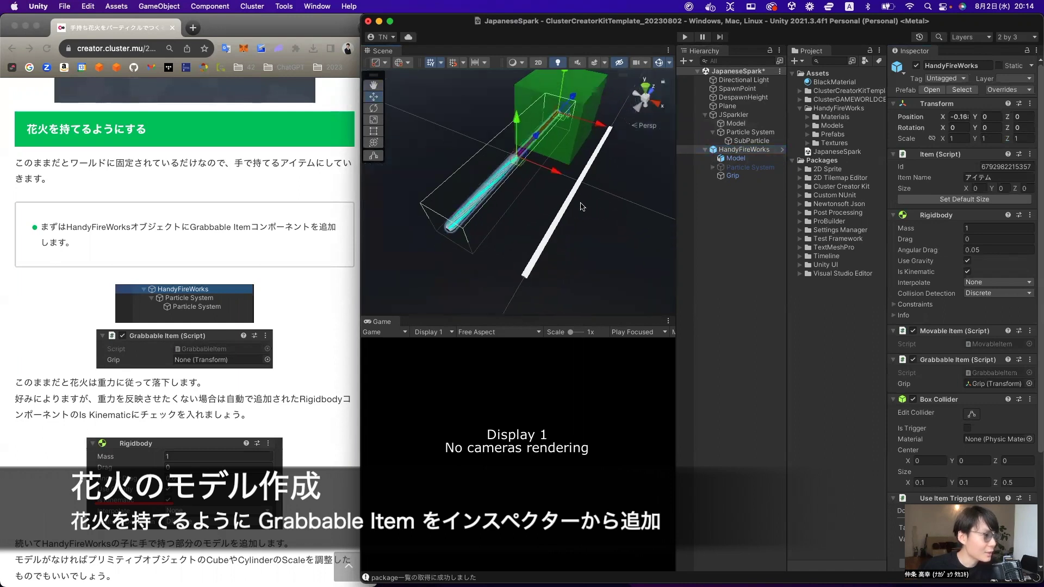
pyautogui.moveTo(546, 169); pyautogui.dragTo(528, 161)
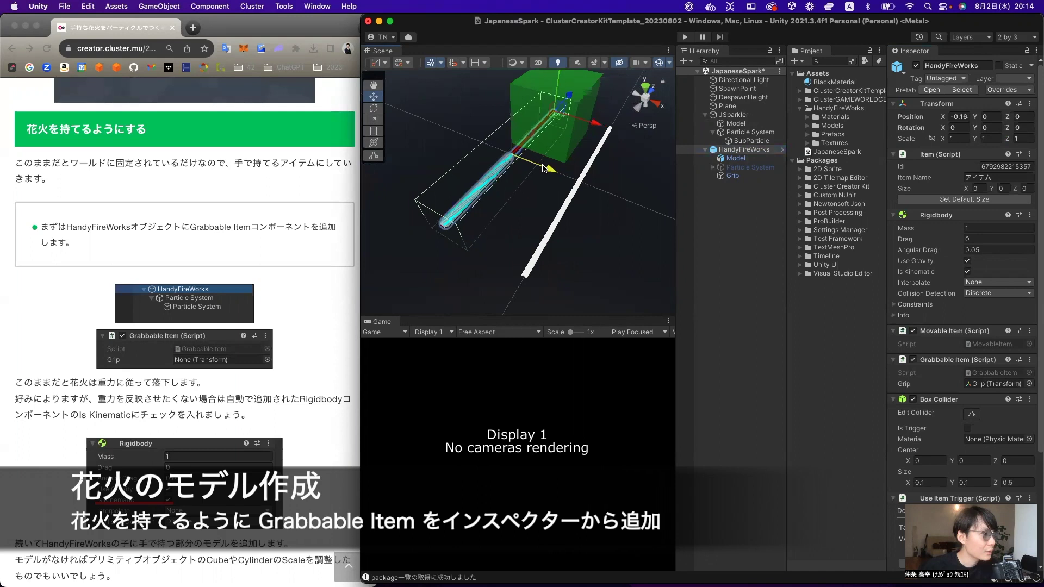
pyautogui.click(735, 123)
pyautogui.press('super+Tab')
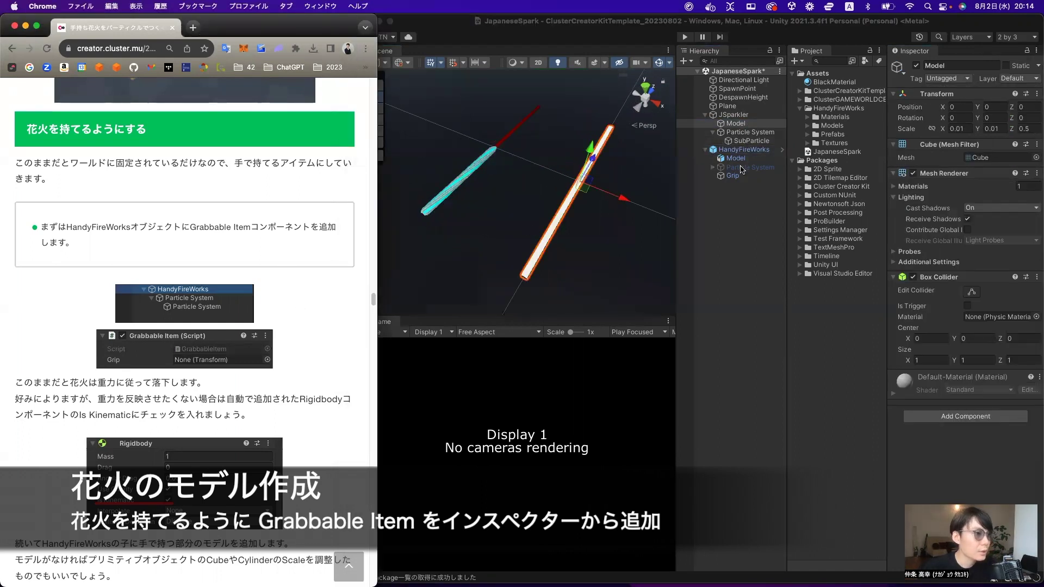
pyautogui.click(739, 116)
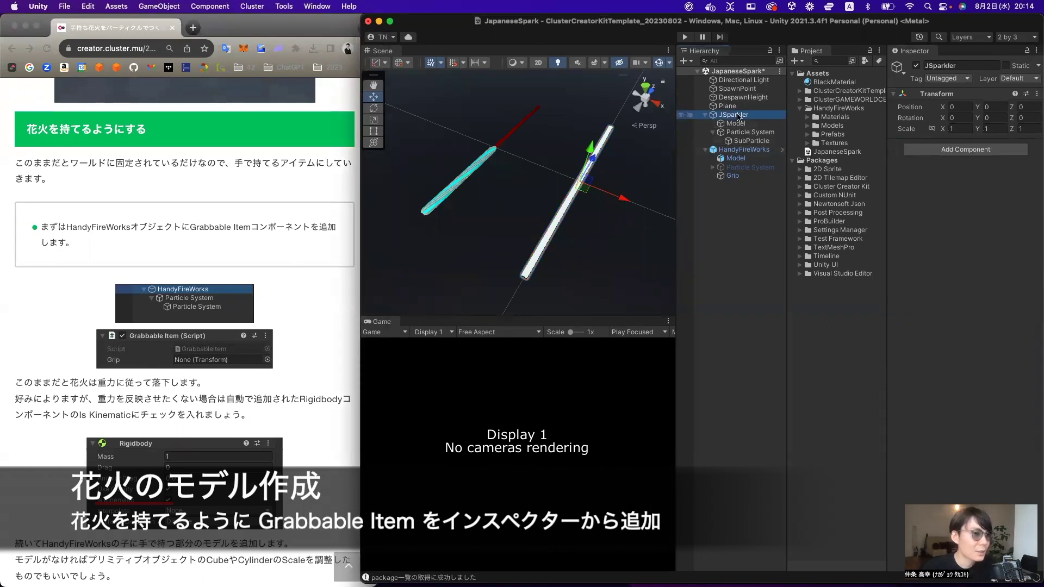
# Add the Grabbable Item component to JSparkler.
pyautogui.click(960, 153)
pyautogui.write('Gra')
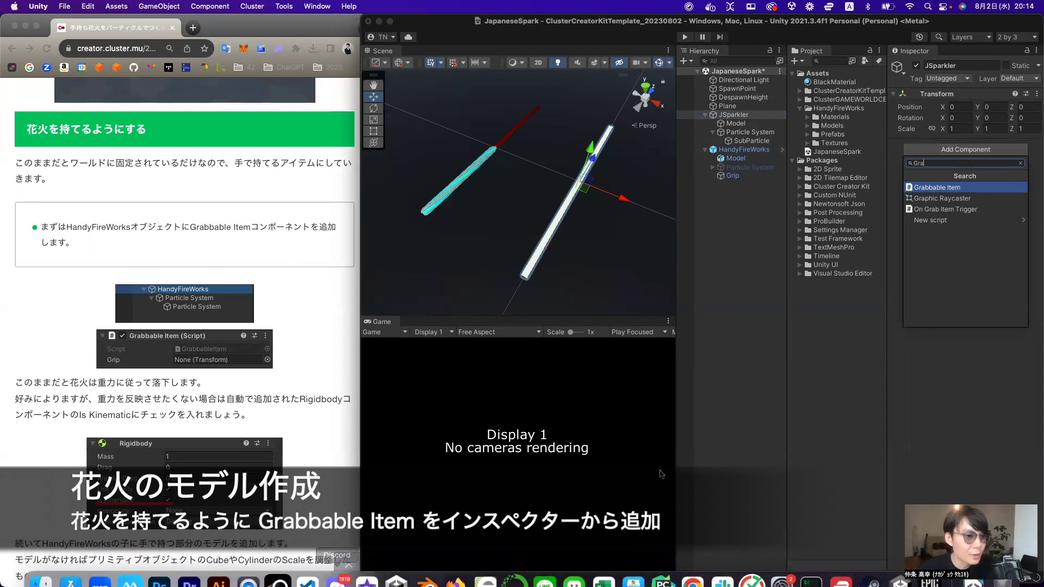
pyautogui.click(944, 188)
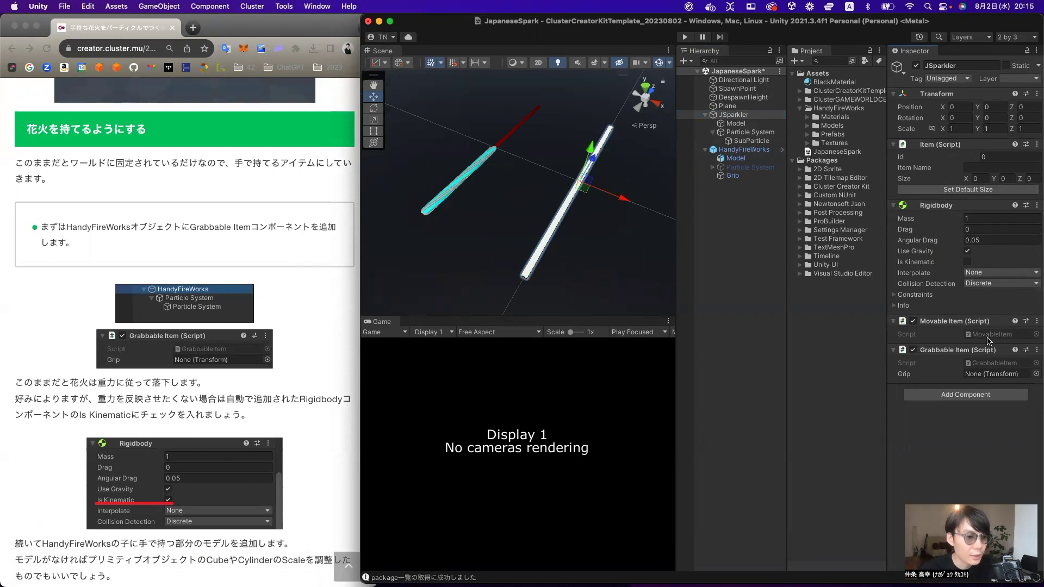
# Add a Box Collider component to JSparkler.
pyautogui.click(974, 395)
pyautogui.write('co')
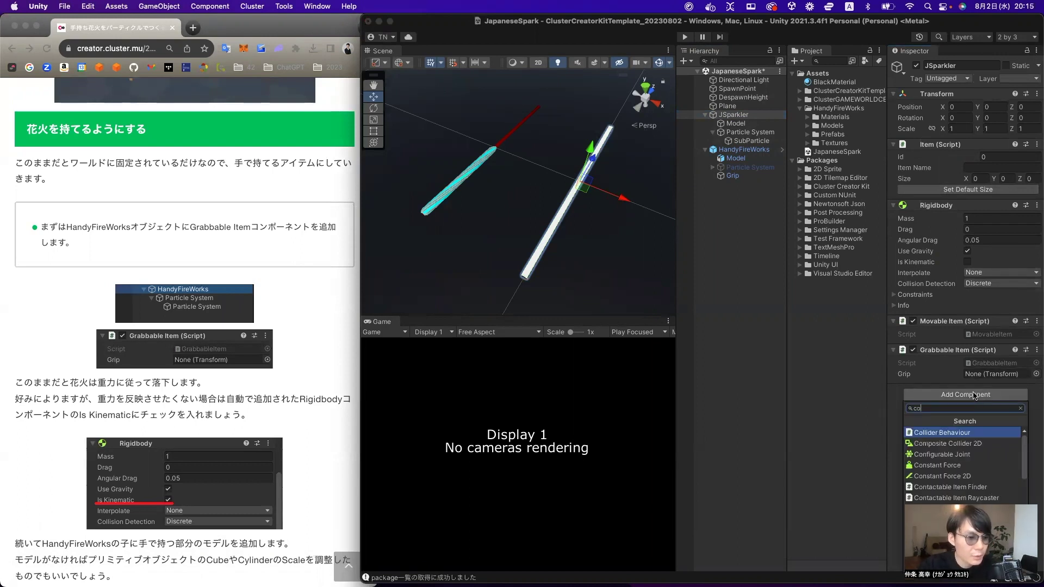
pyautogui.press('BackSpace')
pyautogui.press('BackSpace')
pyautogui.write('bo')
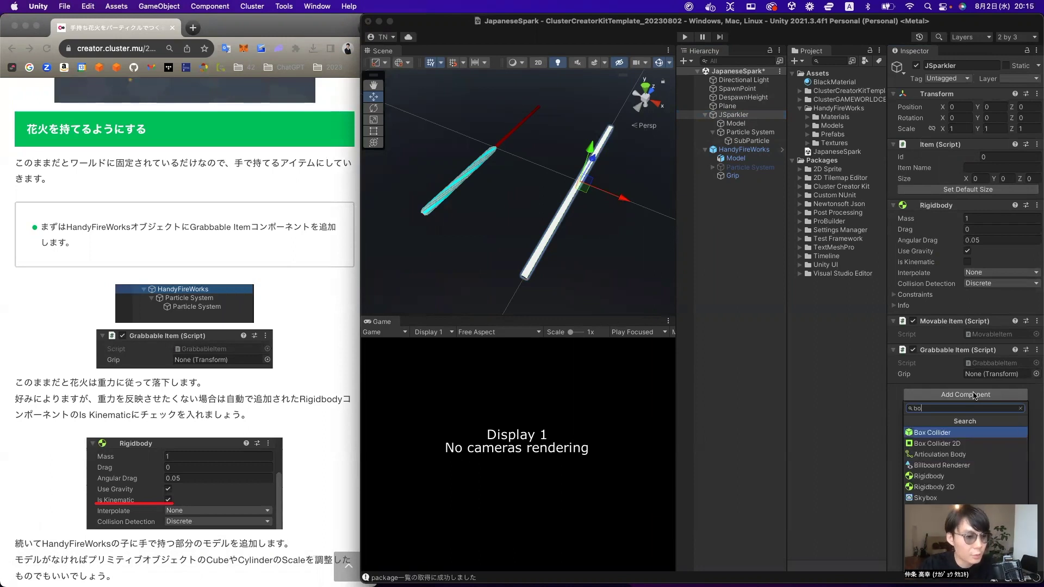
pyautogui.click(955, 433)
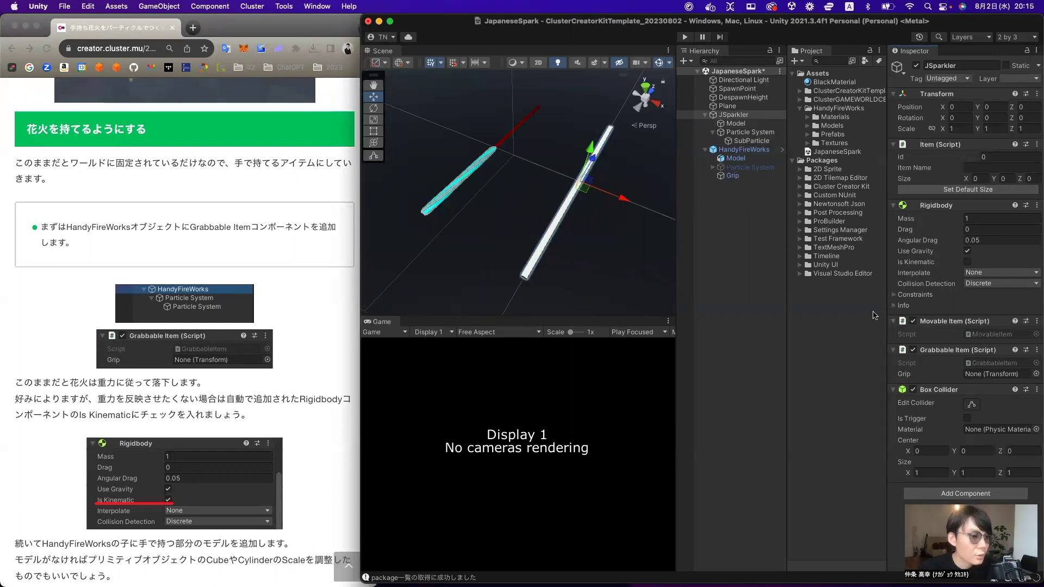
# Size JSparkler's Box Collider to 0.015 × 0.015 × 0.55 and frame JSparkler in the Scene view.
pyautogui.click(934, 471)
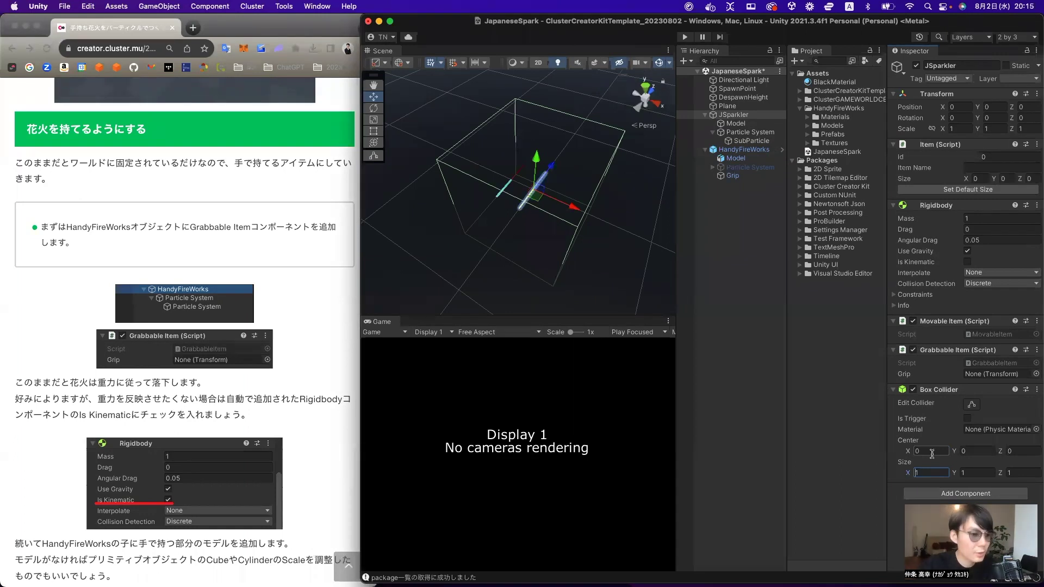
pyautogui.write('0.')
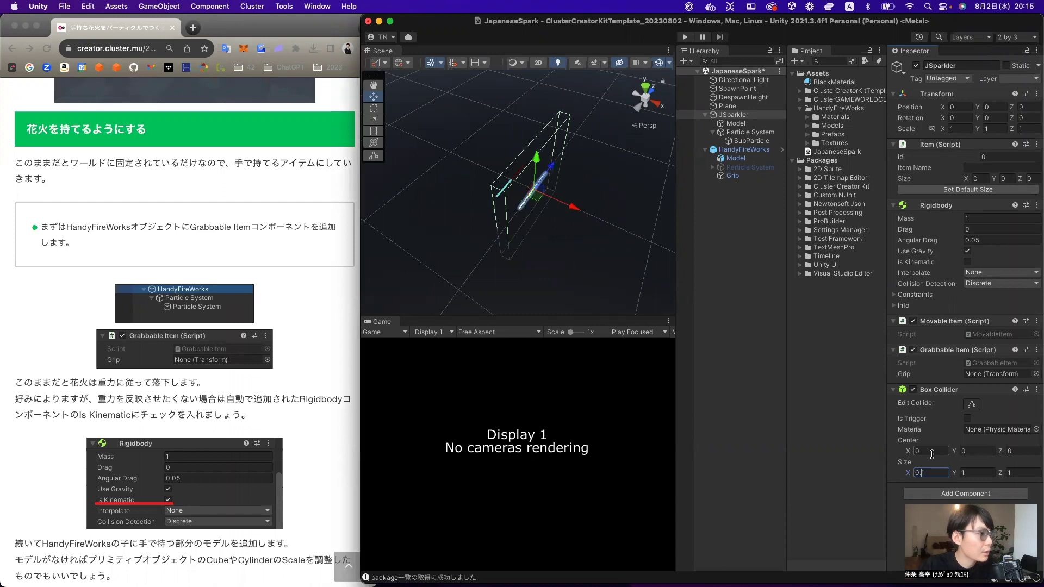
pyautogui.write('01')
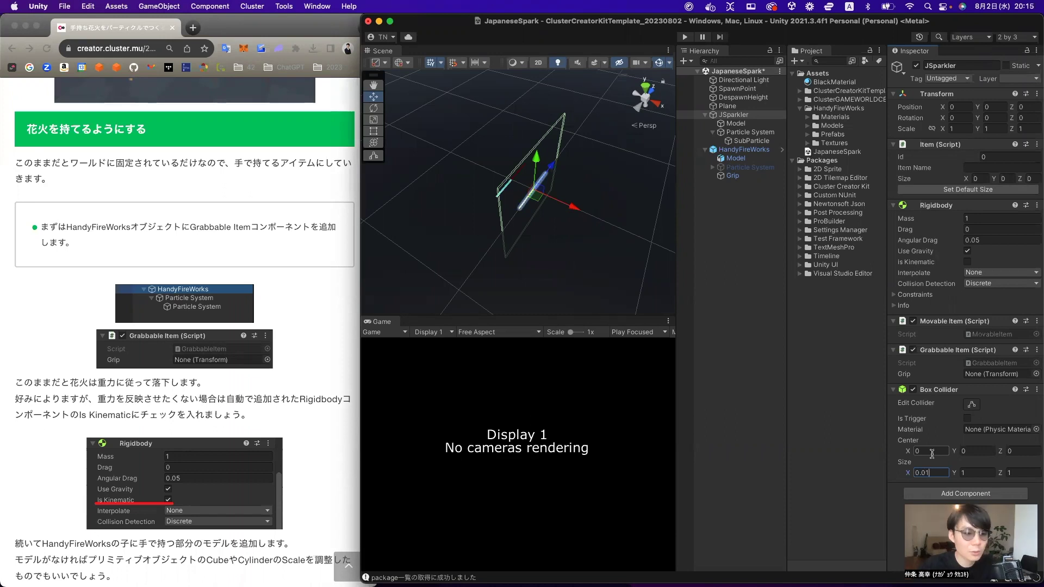
pyautogui.write('5')
pyautogui.press('Tab')
pyautogui.write('0')
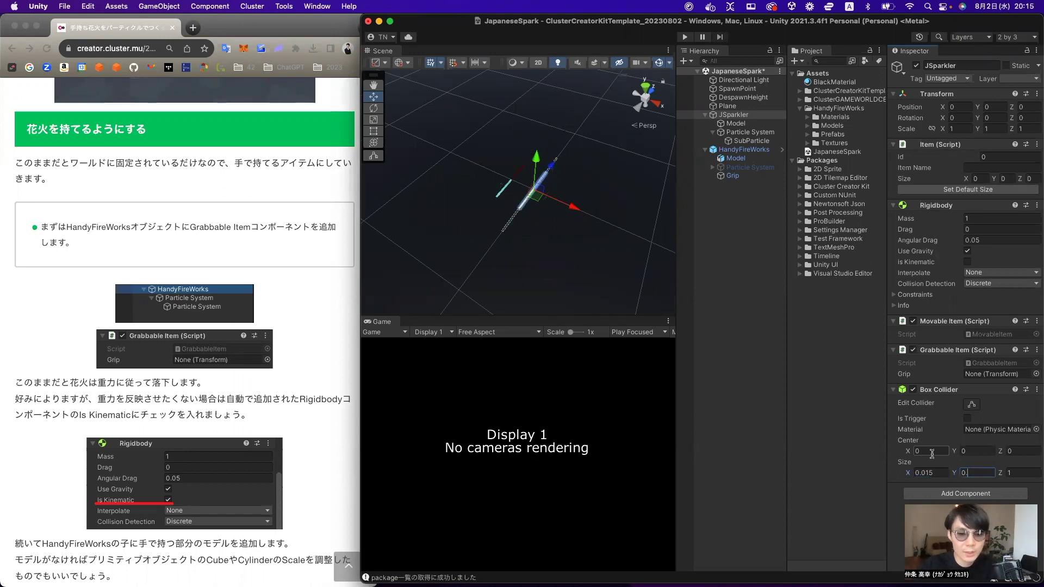
pyautogui.write('.15')
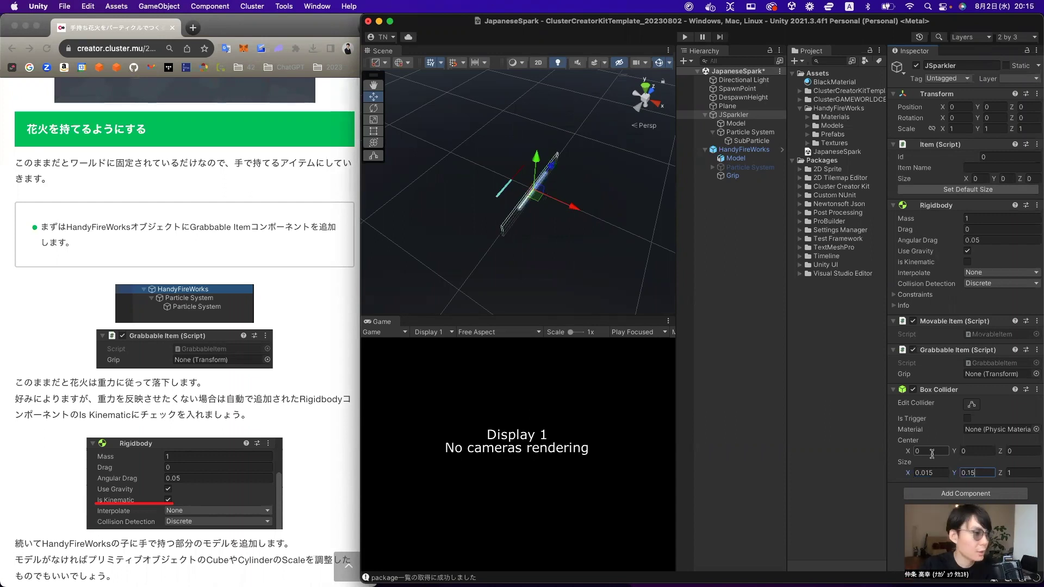
pyautogui.press('Tab')
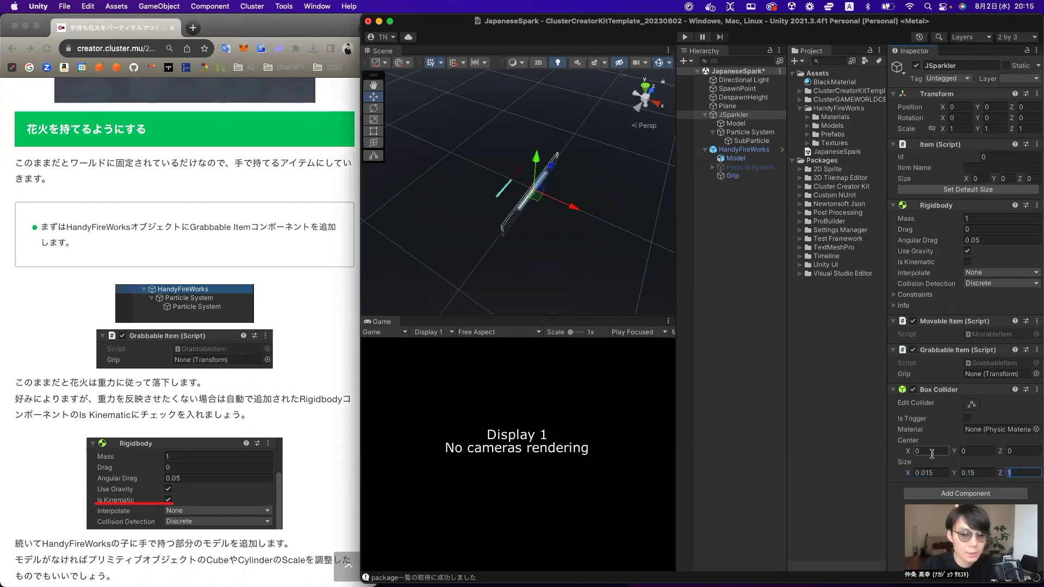
pyautogui.write('0.55')
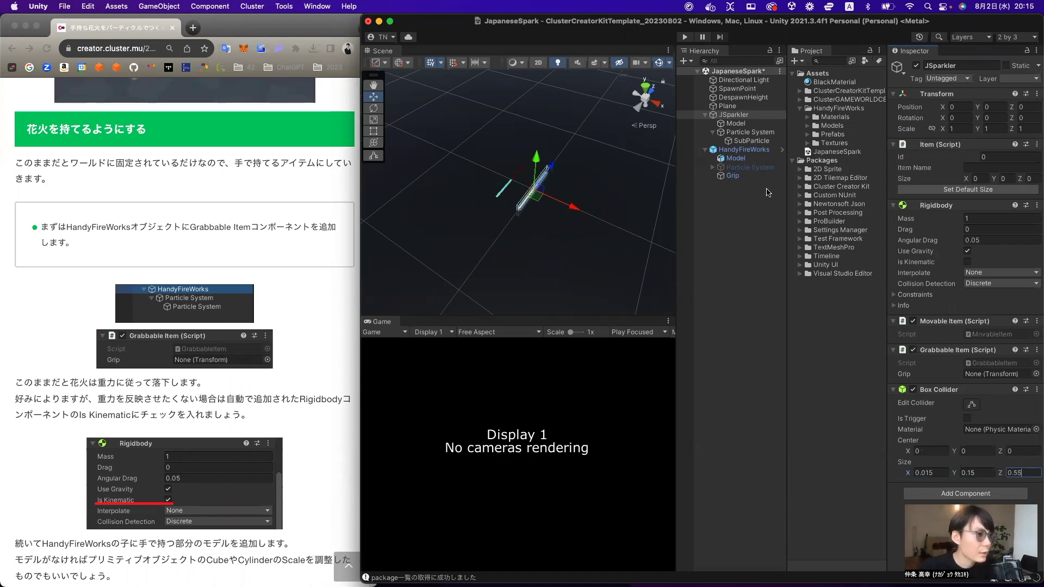
pyautogui.click(980, 473)
pyautogui.write('0')
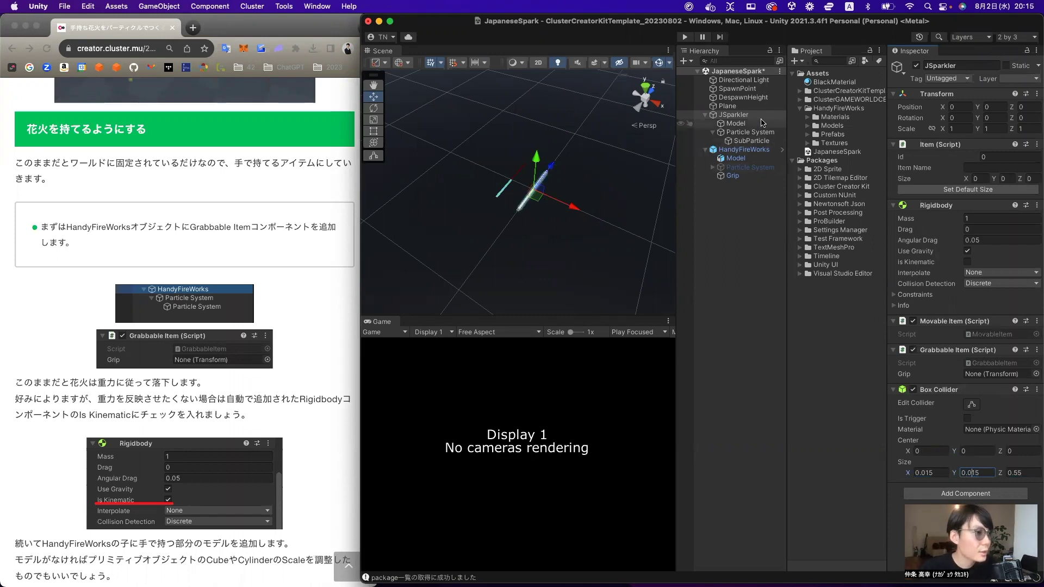
pyautogui.doubleClick(733, 114)
pyautogui.moveTo(579, 203)
pyautogui.mouseDown(button='middle')
pyautogui.moveTo(559, 144)
pyautogui.moveTo(534, 131)
pyautogui.moveTo(525, 141)
pyautogui.mouseUp(button='middle')
pyautogui.scroll(3, 560, 144)
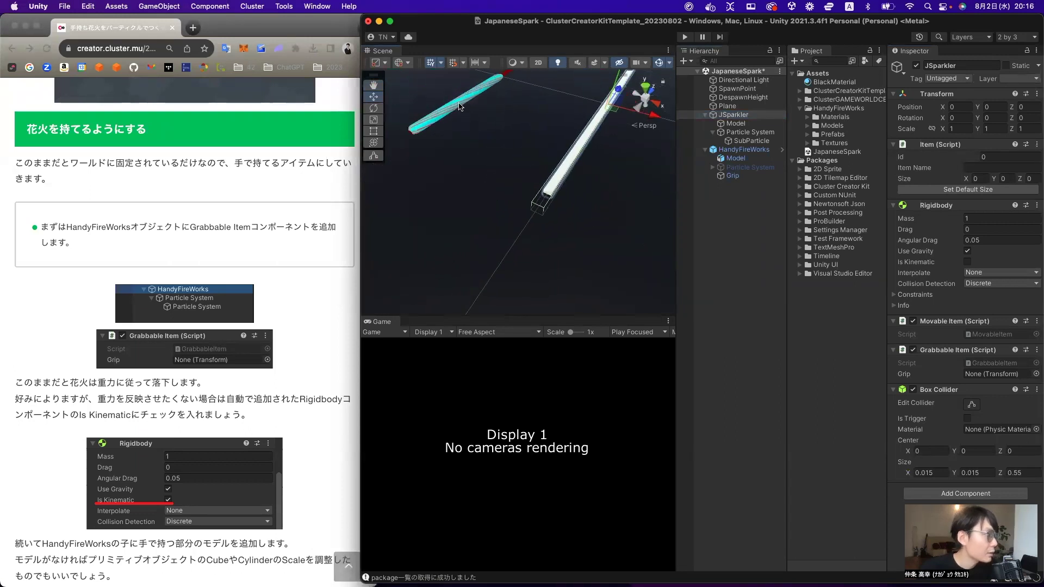
# Inspect the HandyFireWorks stick model and widen JSparkler's collider X size to 0.05.
pyautogui.click(459, 107)
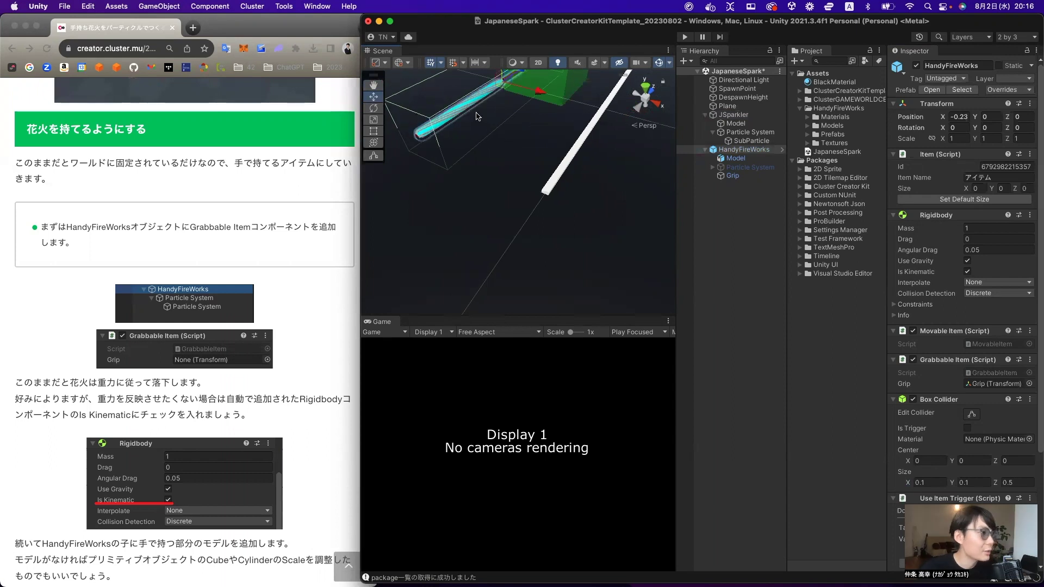
pyautogui.click(570, 152)
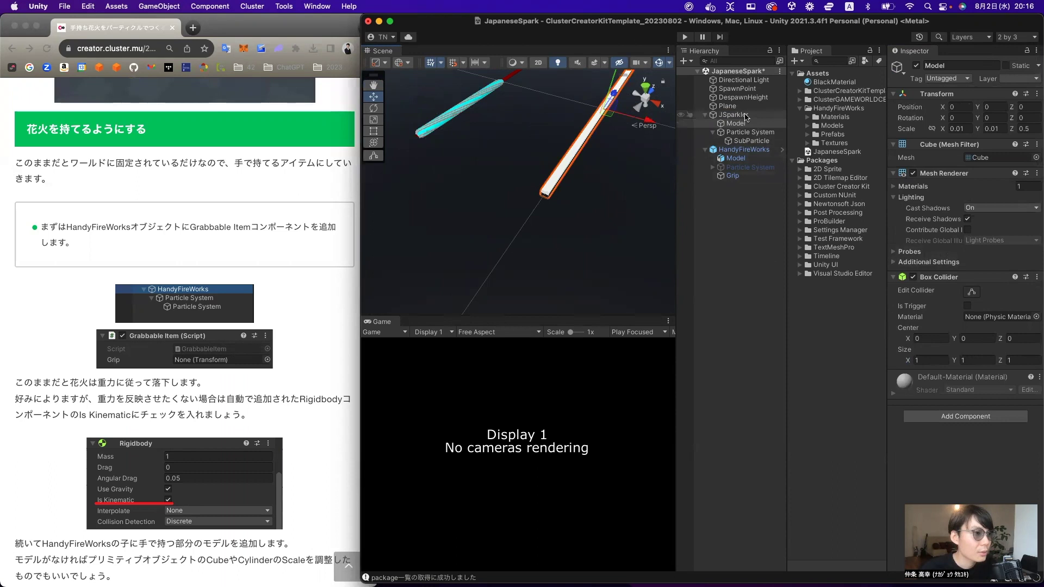
pyautogui.click(744, 115)
pyautogui.click(931, 471)
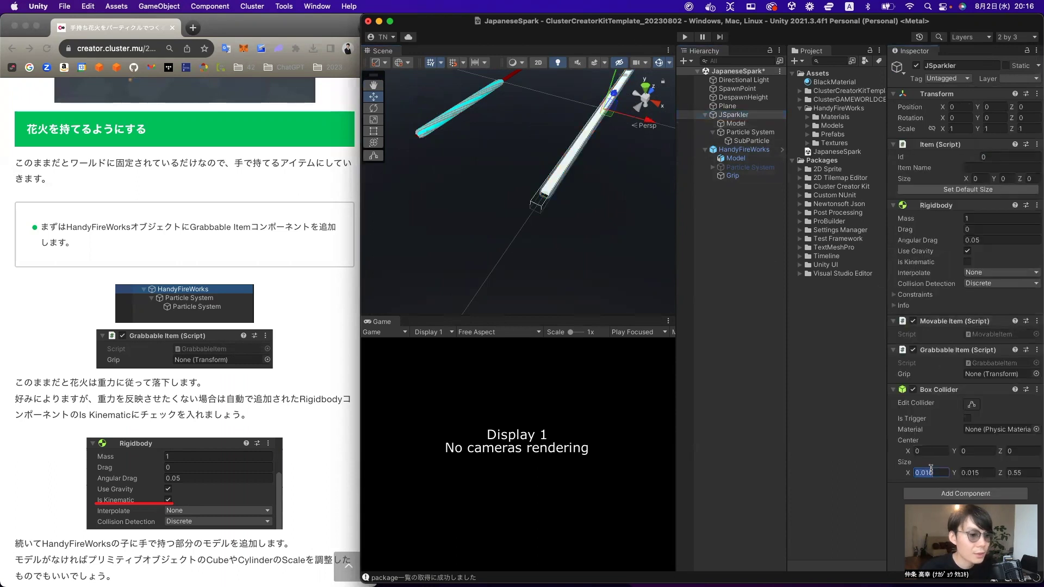
pyautogui.press('BackSpace')
pyautogui.write('3')
pyautogui.press('BackSpace')
pyautogui.write('5')
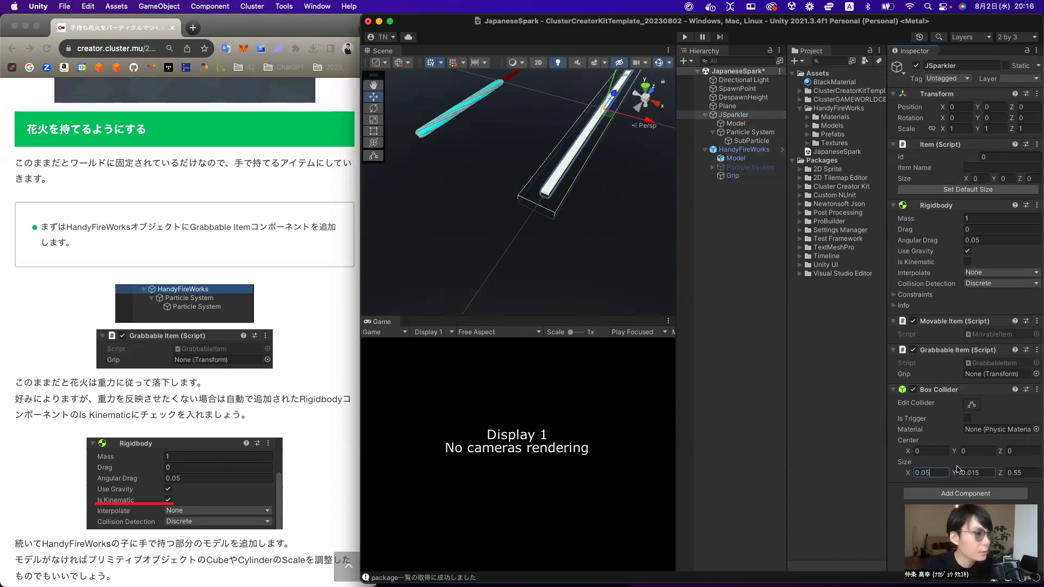
# Matching HandyFireWorks, set JSparkler's collider X and Y sizes to 0.1.
pyautogui.click(753, 150)
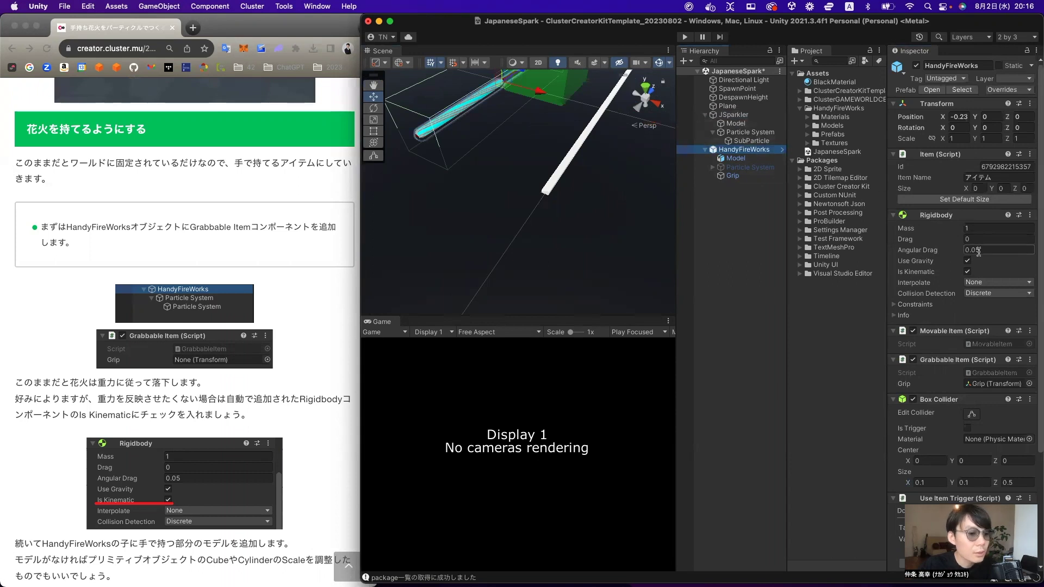
pyautogui.scroll(-5, 962, 301)
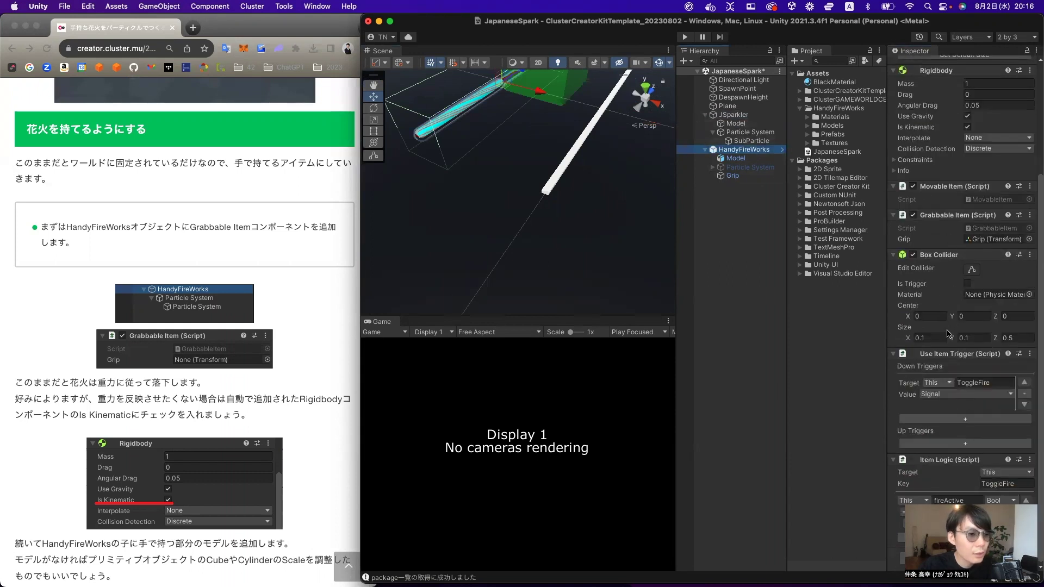
pyautogui.click(733, 114)
pyautogui.click(931, 473)
pyautogui.write('0.1')
pyautogui.click(977, 472)
pyautogui.write('0.0')
pyautogui.press('BackSpace')
pyautogui.write('1')
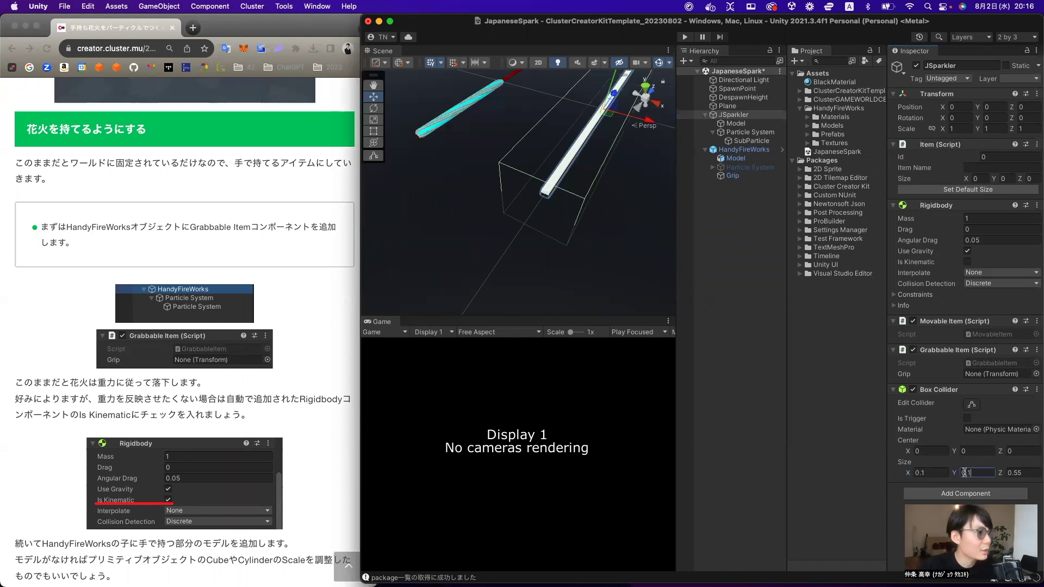
# Set JSparkler's collider Z size to 0.5 after rechecking HandyFireWorks' collider.
pyautogui.click(743, 150)
pyautogui.click(741, 114)
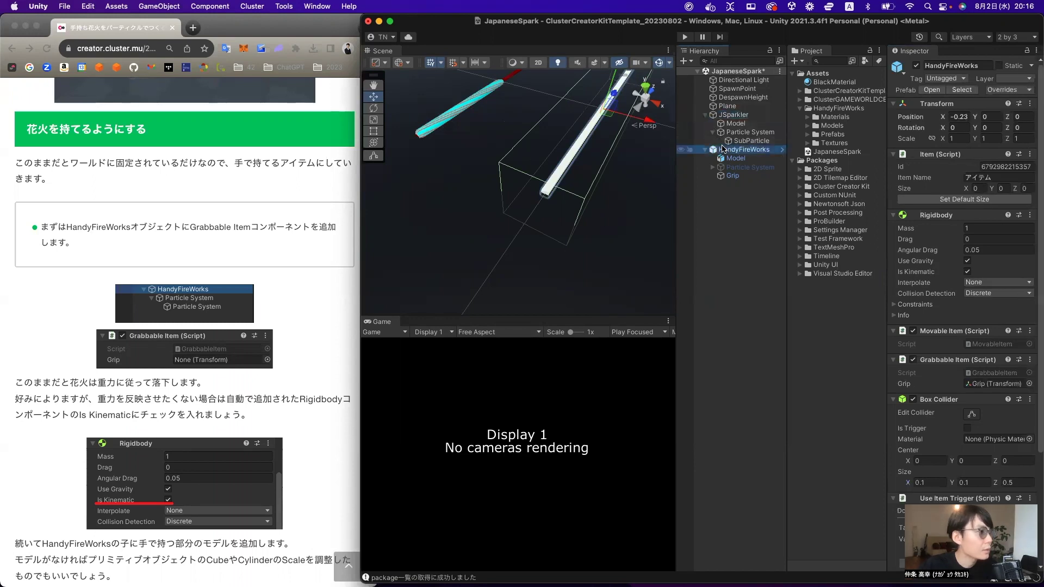
pyautogui.click(723, 149)
pyautogui.click(733, 115)
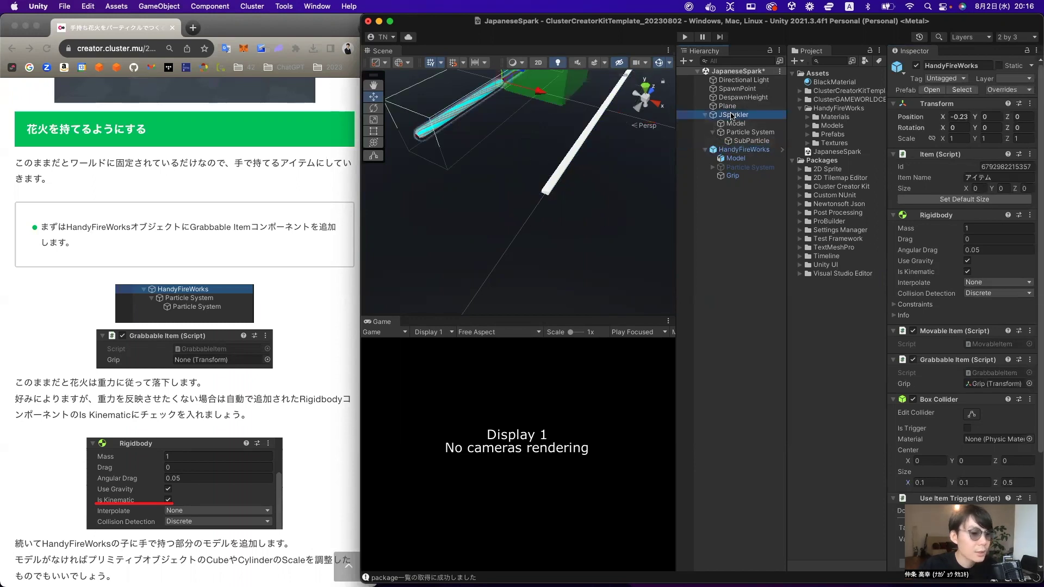
pyautogui.click(1031, 472)
pyautogui.press('BackSpace')
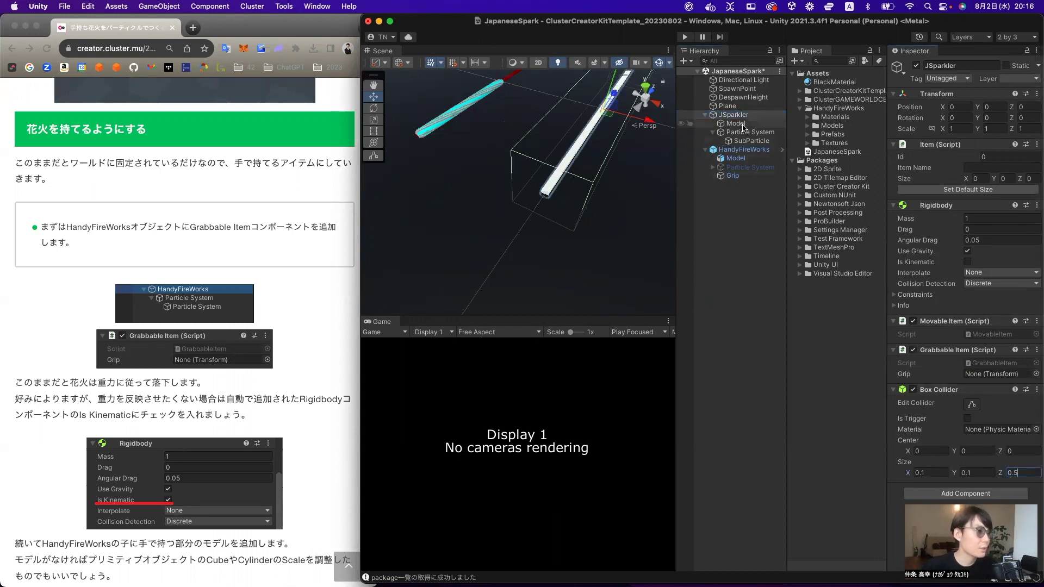
pyautogui.moveTo(616, 167); pyautogui.dragTo(592, 145, button='right')
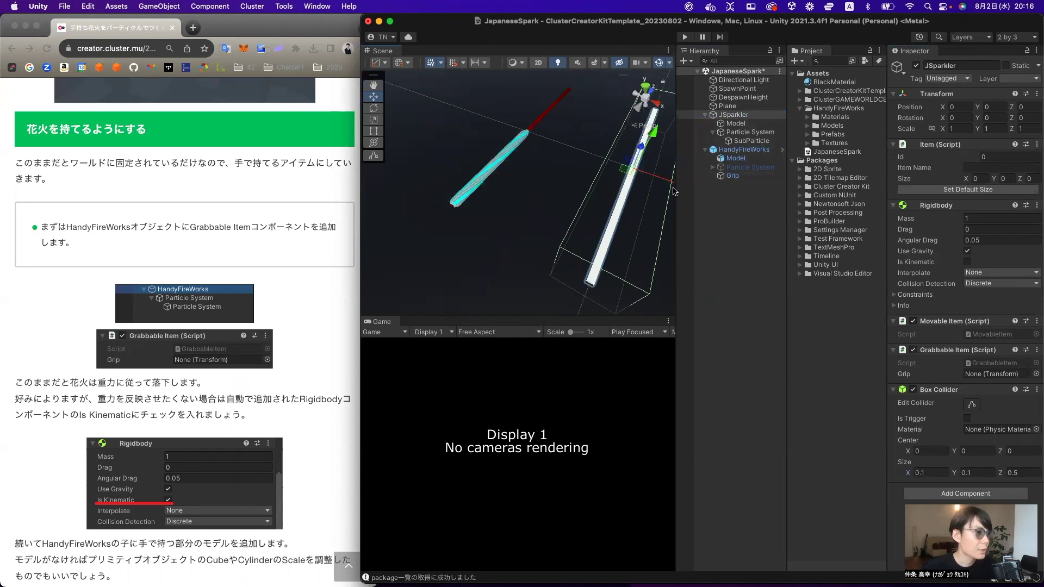
# Frame HandyFireWorks' Grip in the Scene view and select its Particle System.
pyautogui.click(729, 177)
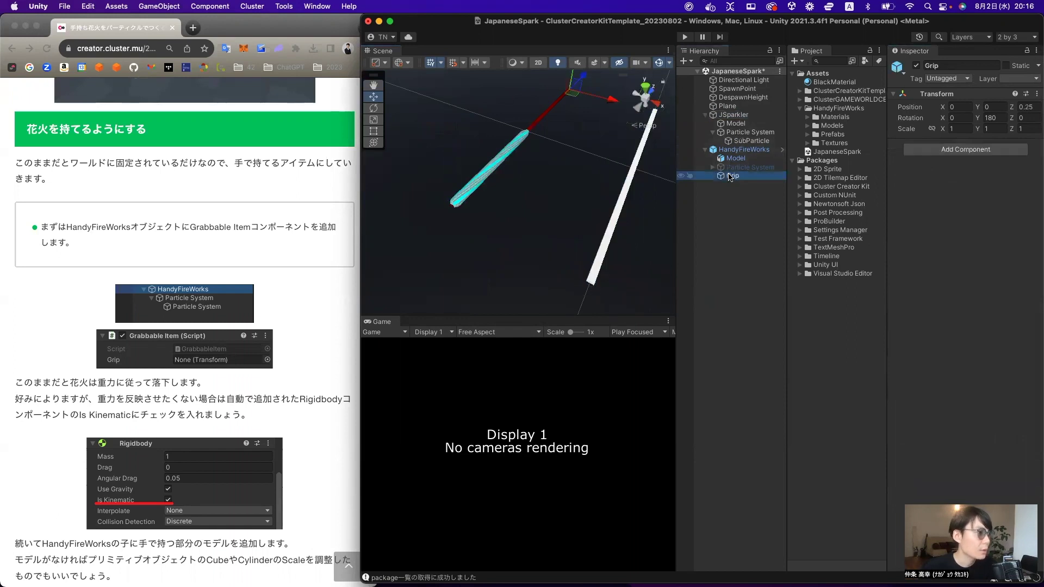
pyautogui.press('f')
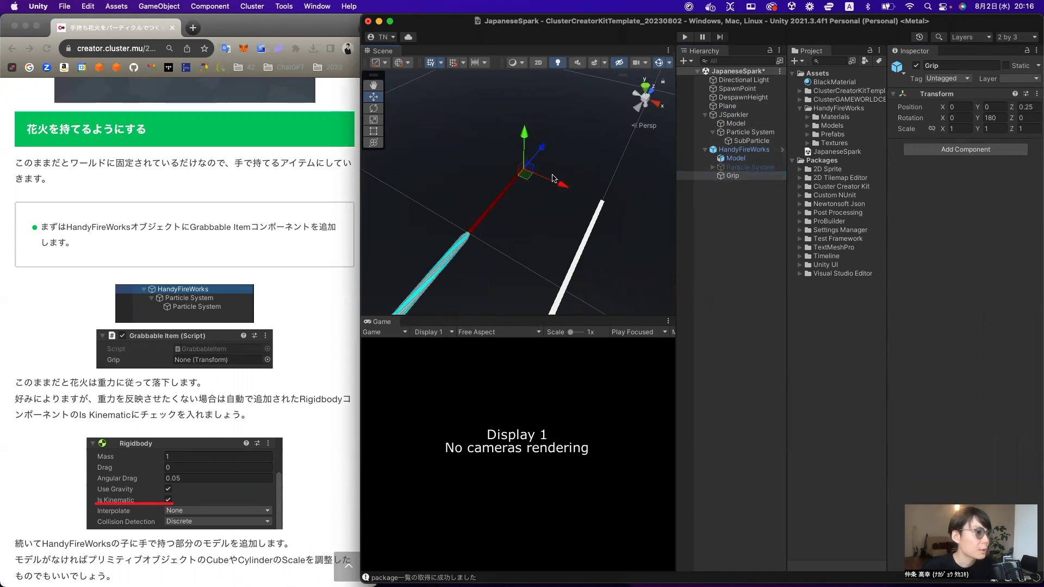
pyautogui.click(734, 169)
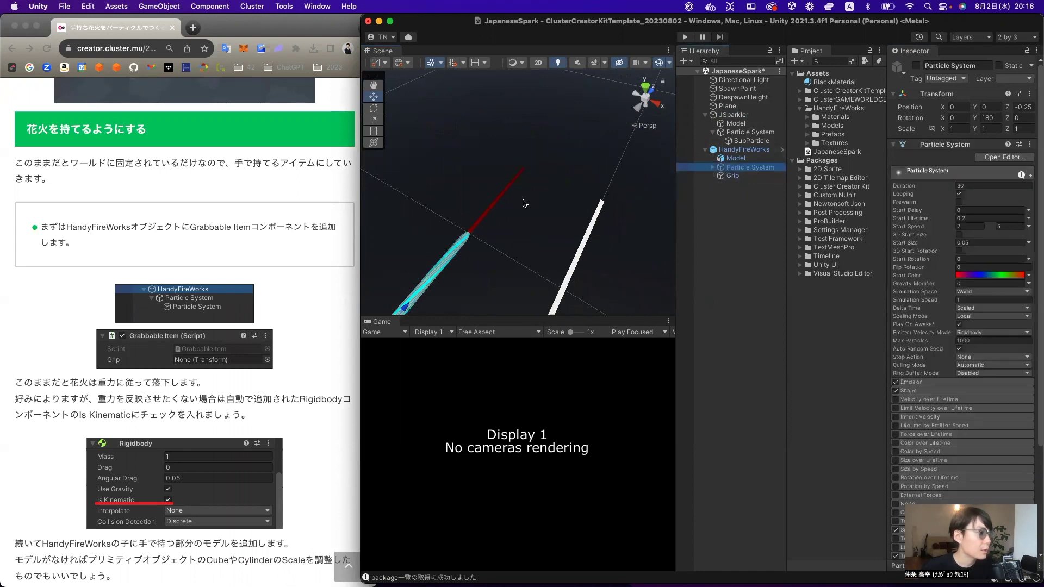
# Centre the particle system, inspect the sample's Grip object, then select JSparkler.
pyautogui.press('f')
pyautogui.scroll(5, 569, 171)
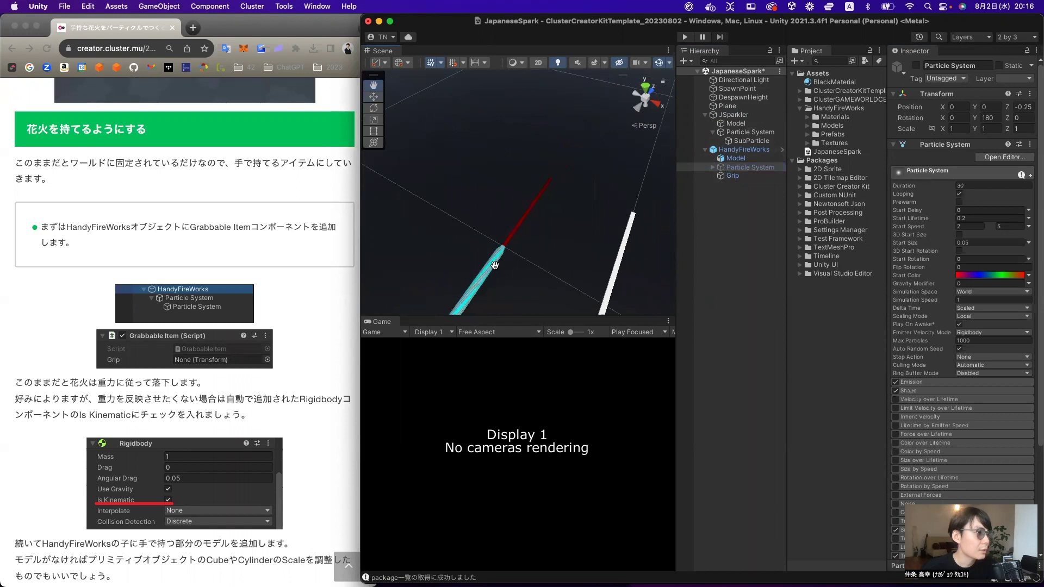
pyautogui.click(733, 175)
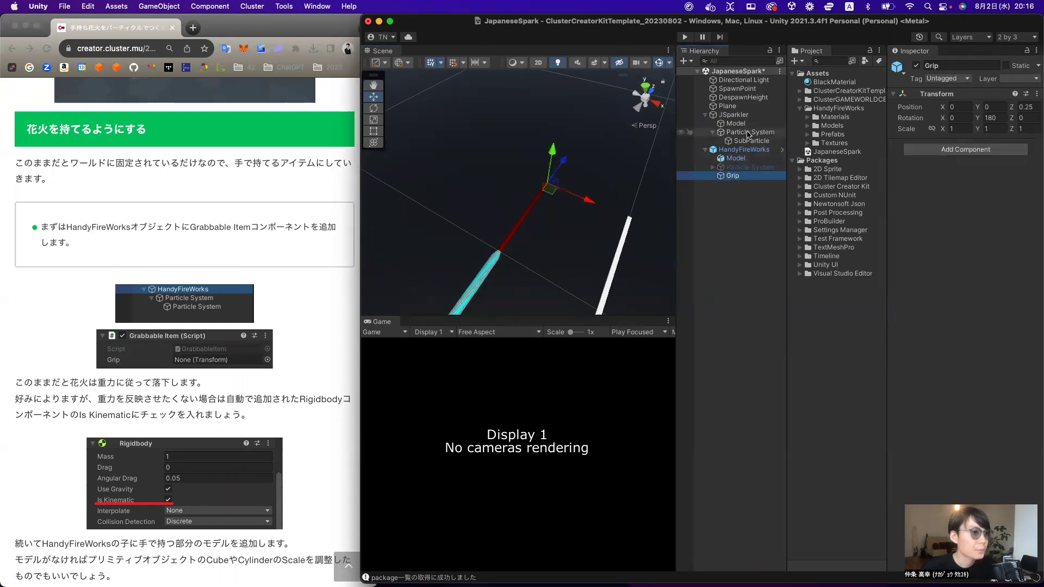
pyautogui.click(744, 115)
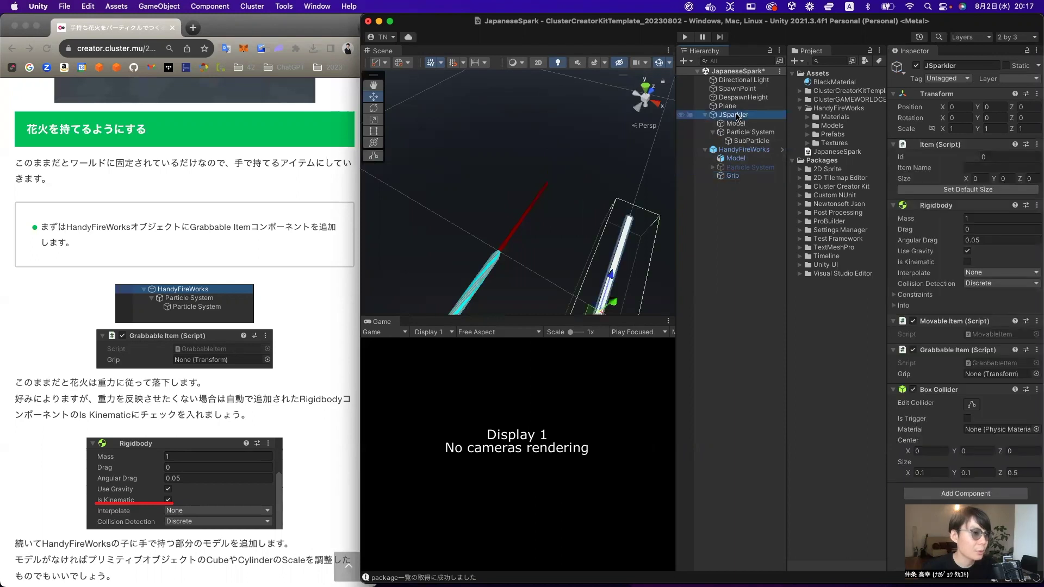
# Add an empty child named Grip under JSparkler, then review Model and JSparkler components.
pyautogui.rightClick(737, 117)
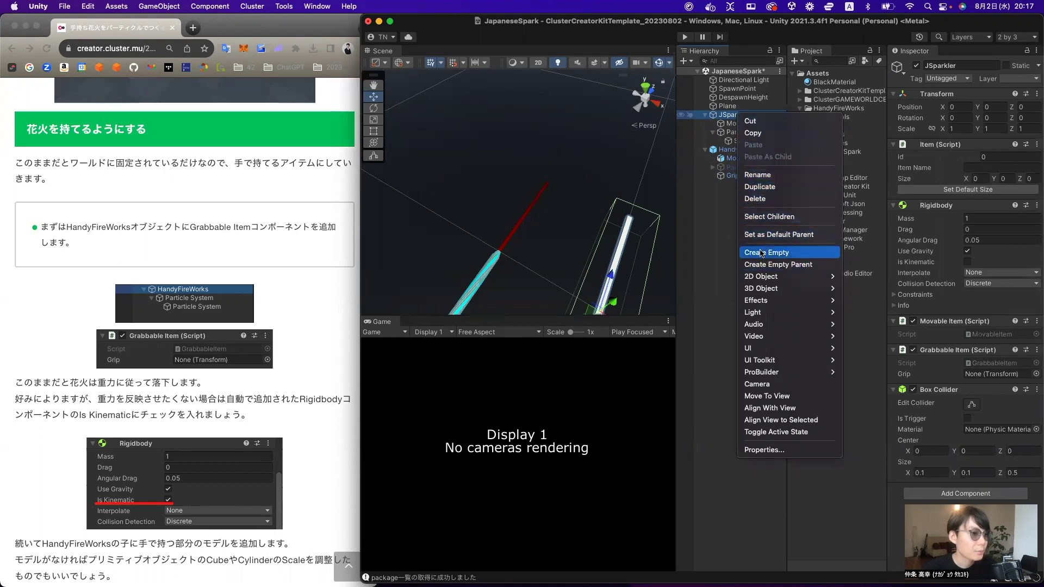
pyautogui.click(778, 254)
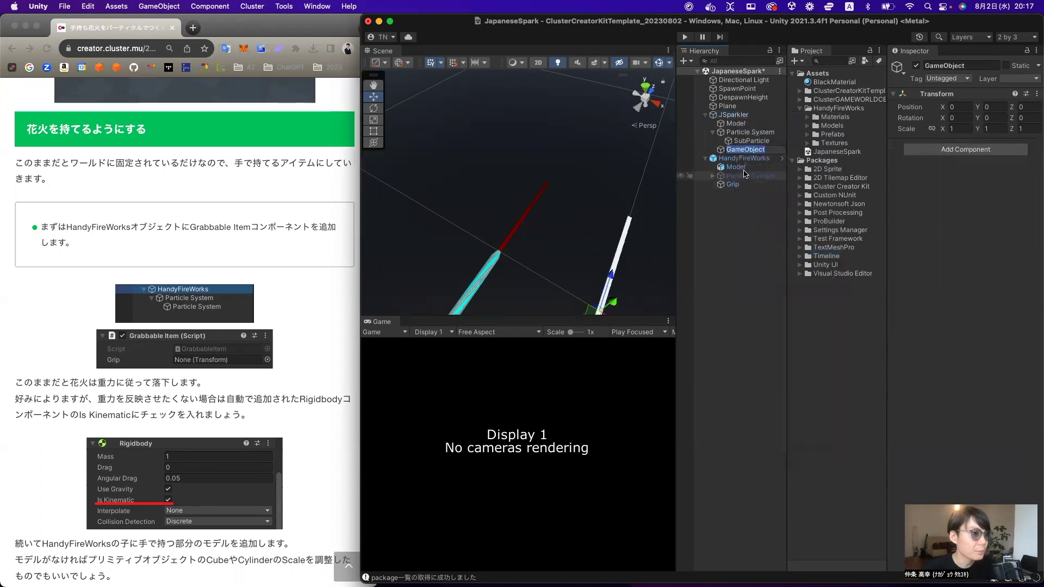
pyautogui.write('Grip')
pyautogui.press('Return')
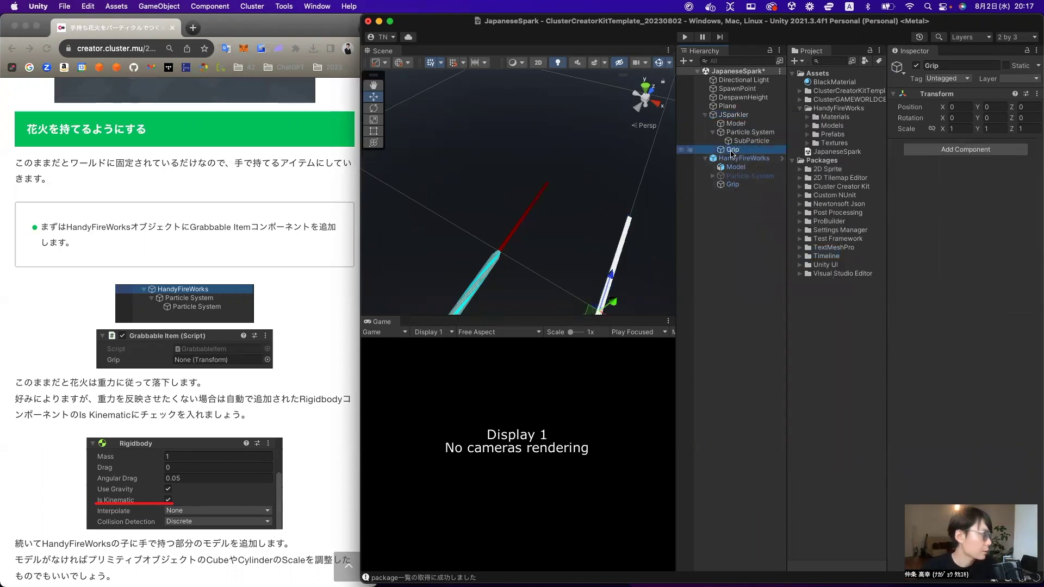
pyautogui.scroll(-5, 230, 402)
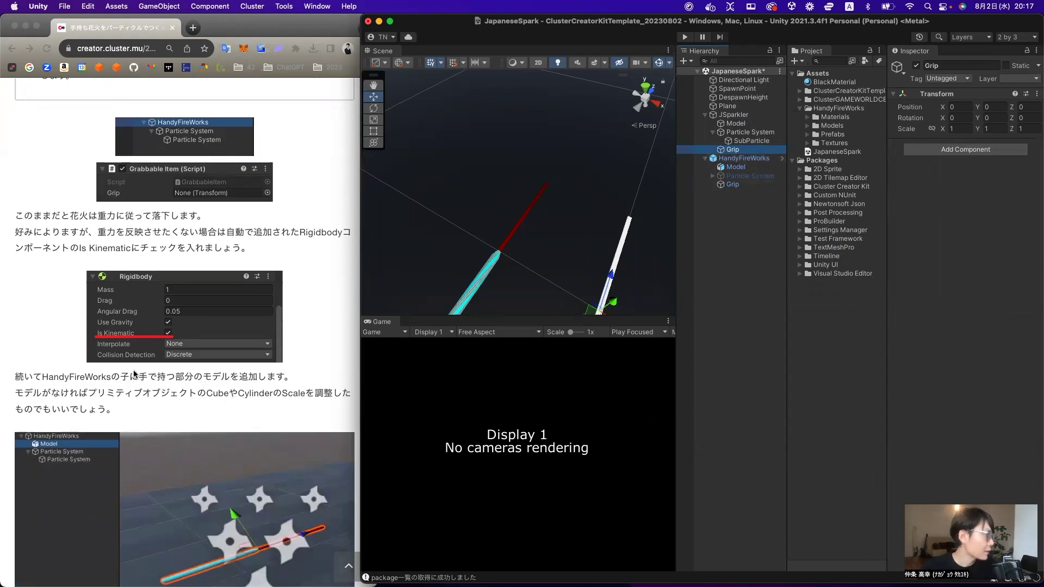
pyautogui.click(746, 124)
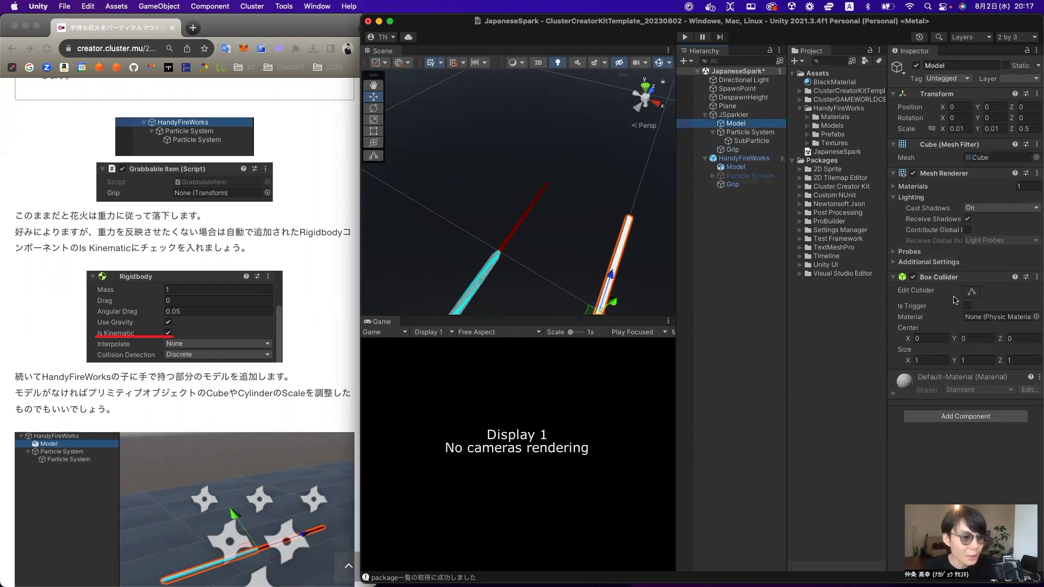
pyautogui.click(744, 116)
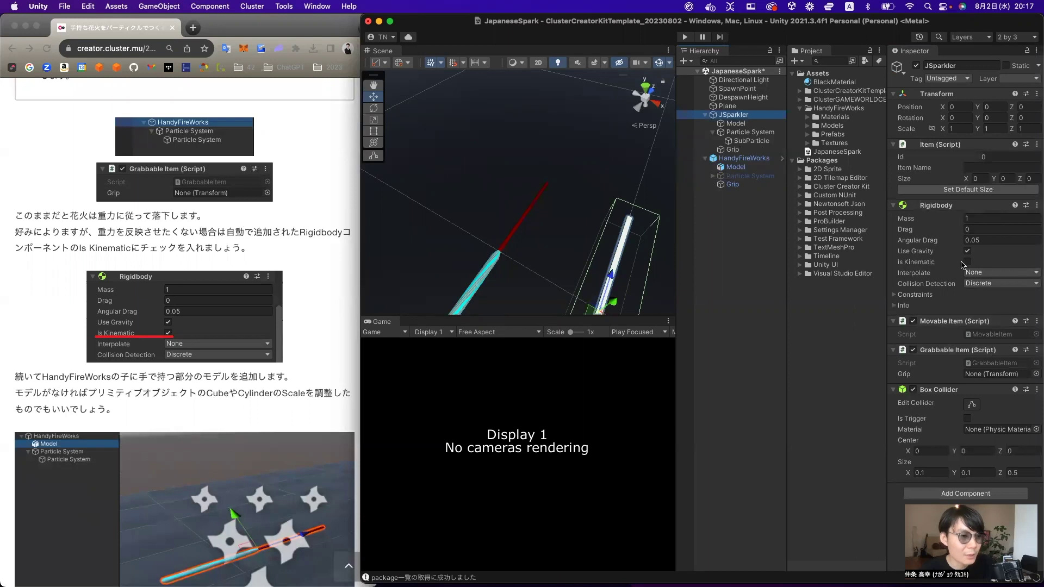
# Tick Is Kinematic on JSparkler's Rigidbody so it ignores gravity.
pyautogui.click(967, 262)
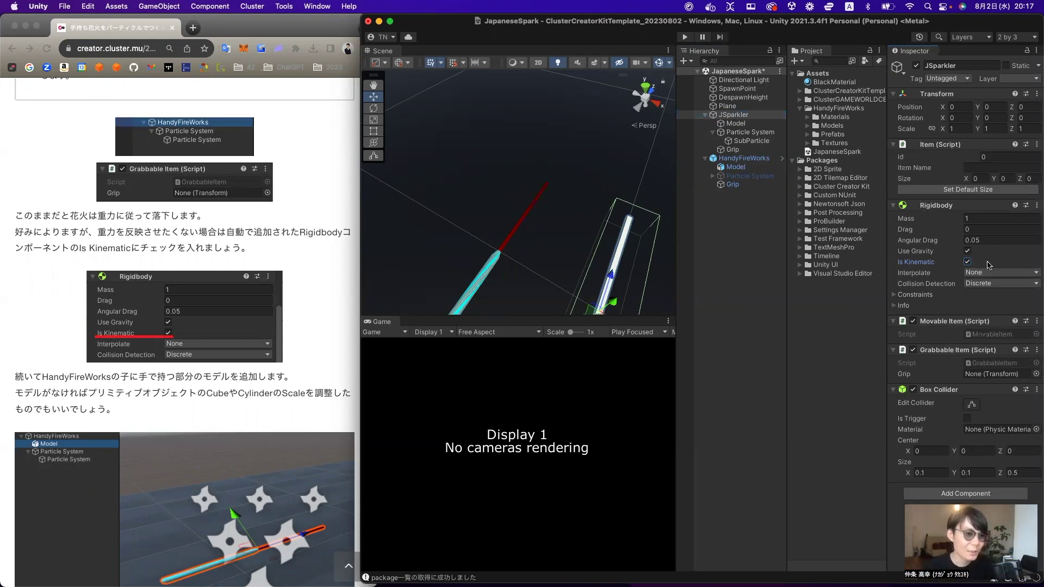
pyautogui.scroll(-5, 191, 320)
pyautogui.scroll(-4, 201, 319)
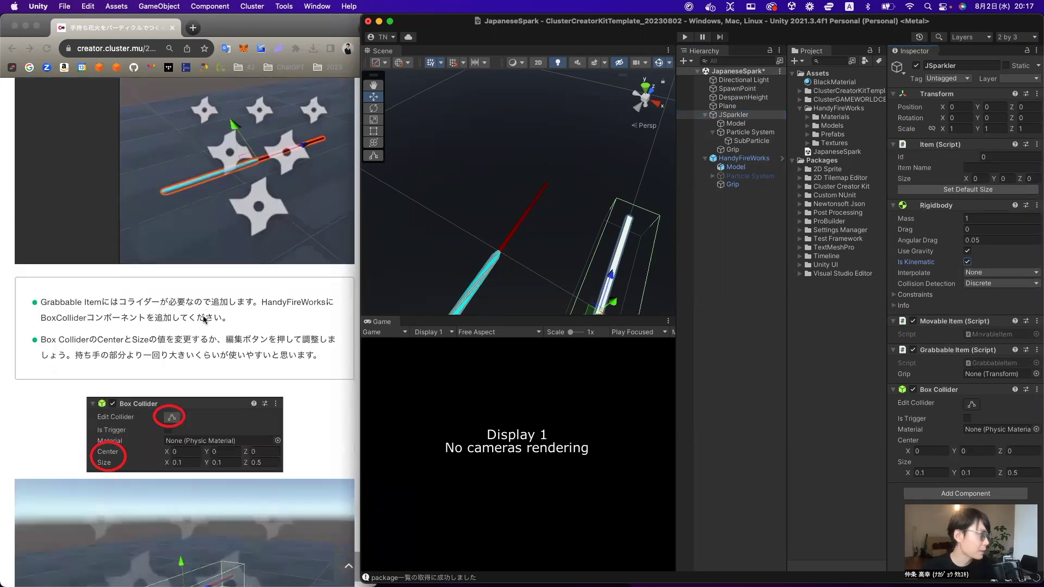
pyautogui.scroll(-1, 208, 319)
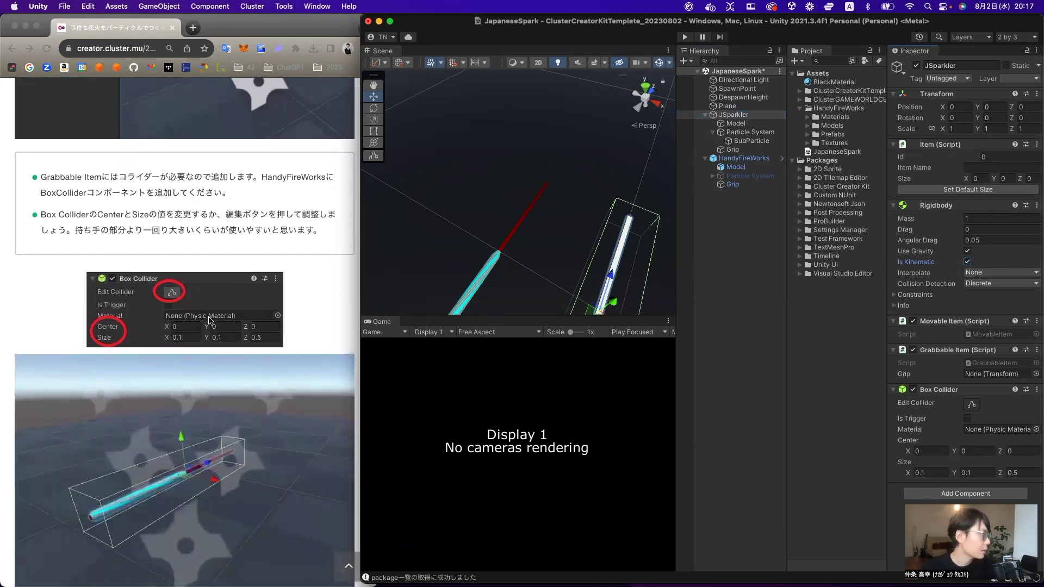
pyautogui.scroll(-1, 209, 321)
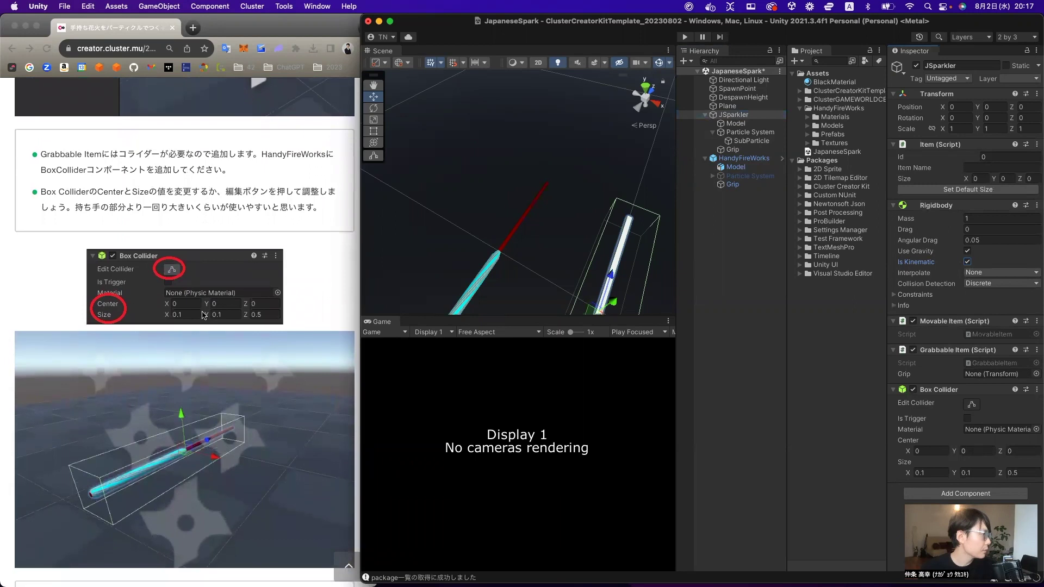
# Read the tutorial's Box Collider and Grip sections in Chrome.
pyautogui.click(46, 197)
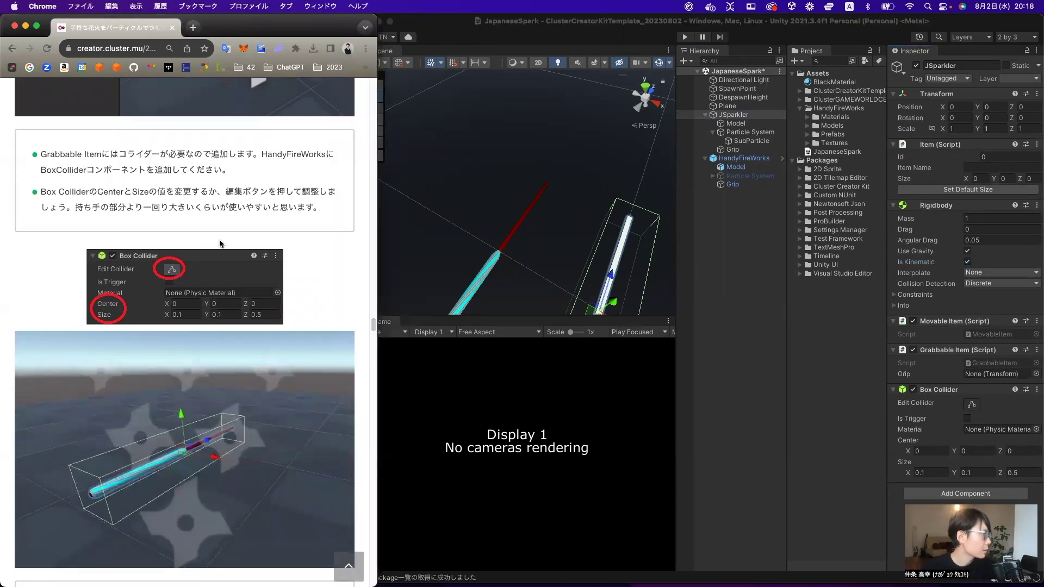
pyautogui.scroll(-5, 221, 246)
pyautogui.scroll(-2, 225, 251)
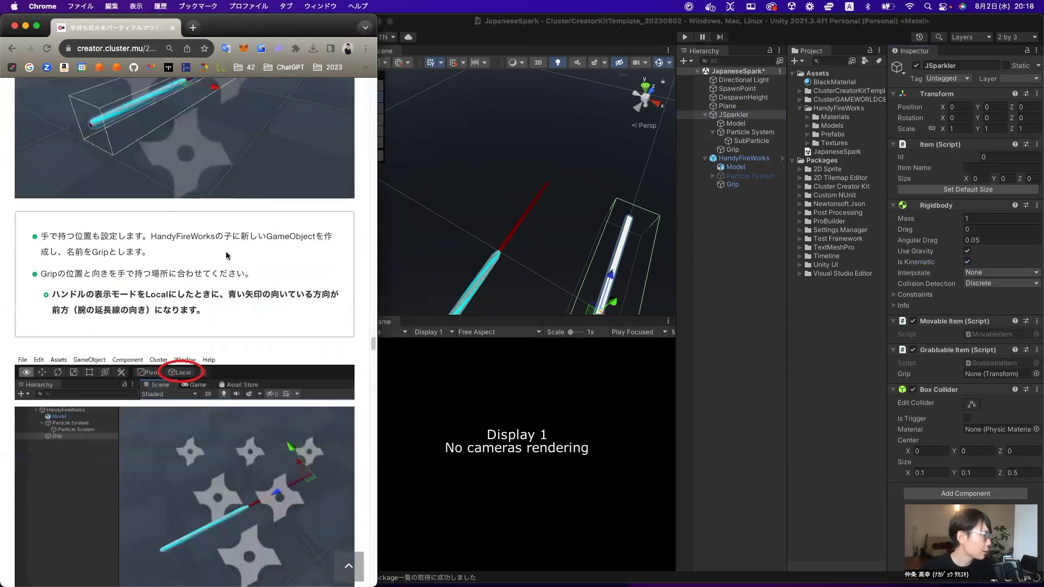
pyautogui.scroll(-2, 226, 255)
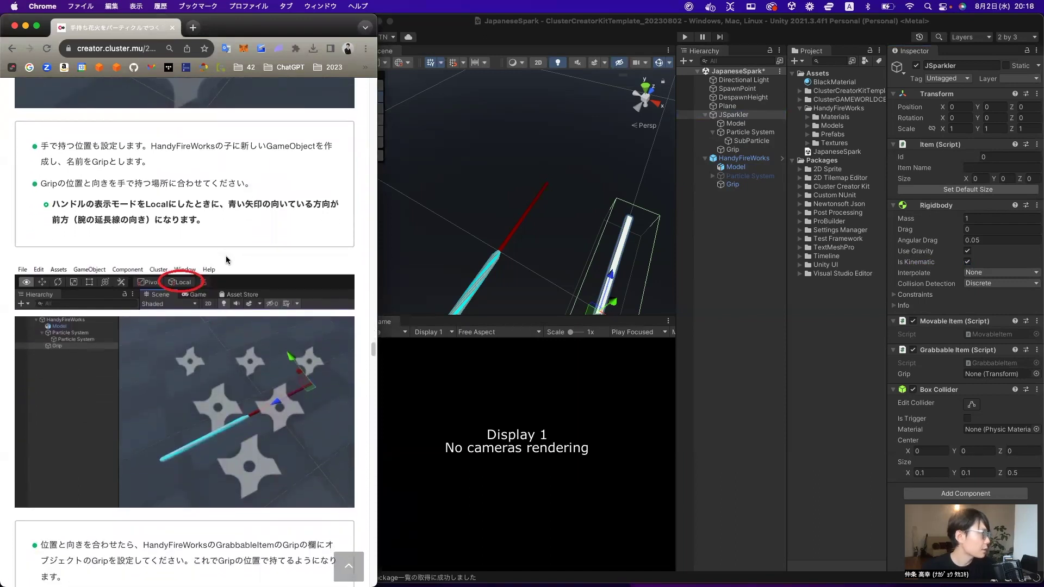
pyautogui.scroll(-1, 226, 258)
# Place JSparkler's Grip at Position Z 0.25 with Rotation Y 180, matching the sample.
pyautogui.click(717, 151)
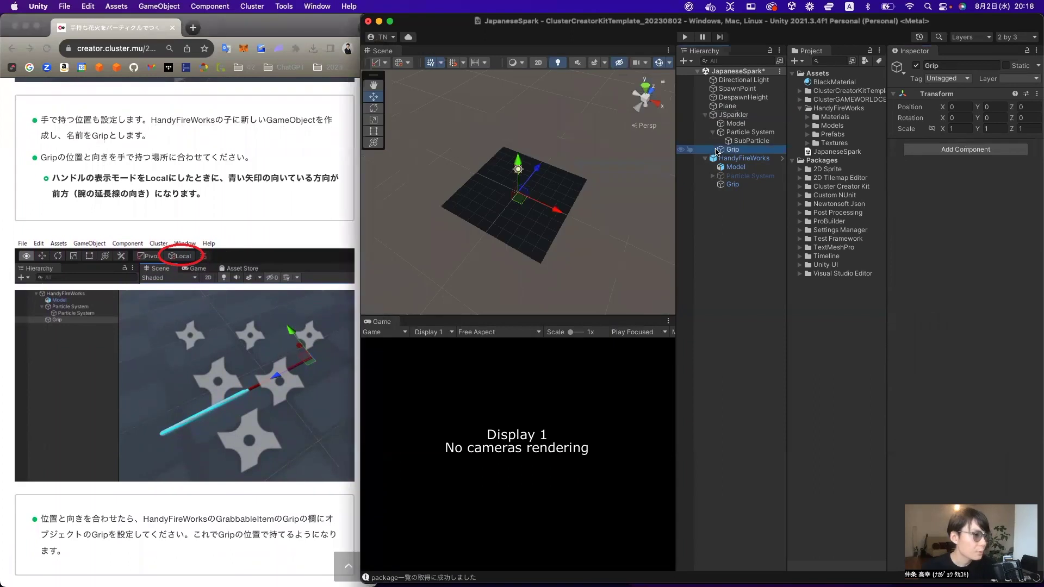
pyautogui.doubleClick(732, 150)
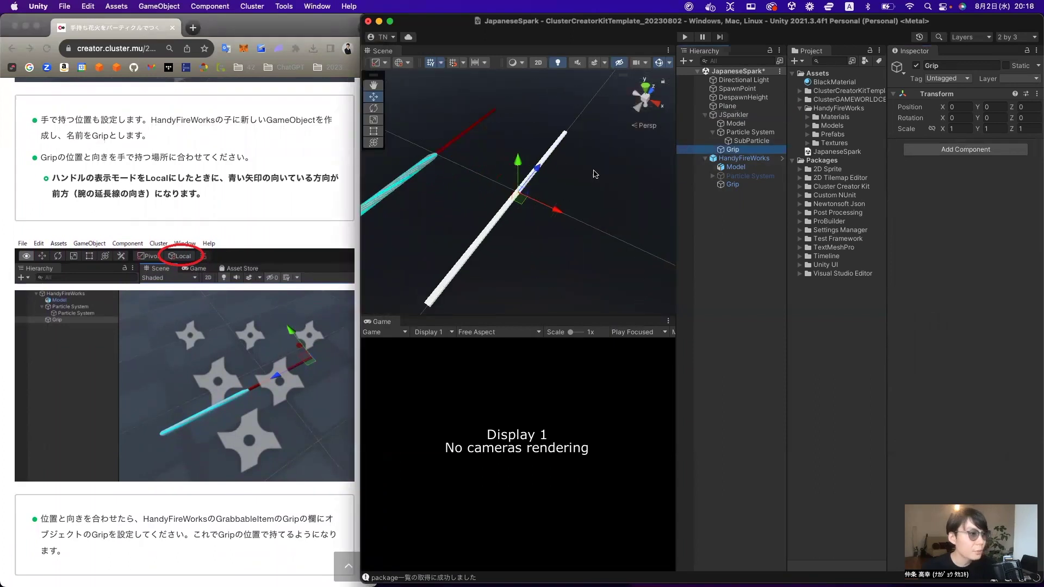
pyautogui.moveTo(546, 172); pyautogui.dragTo(561, 146)
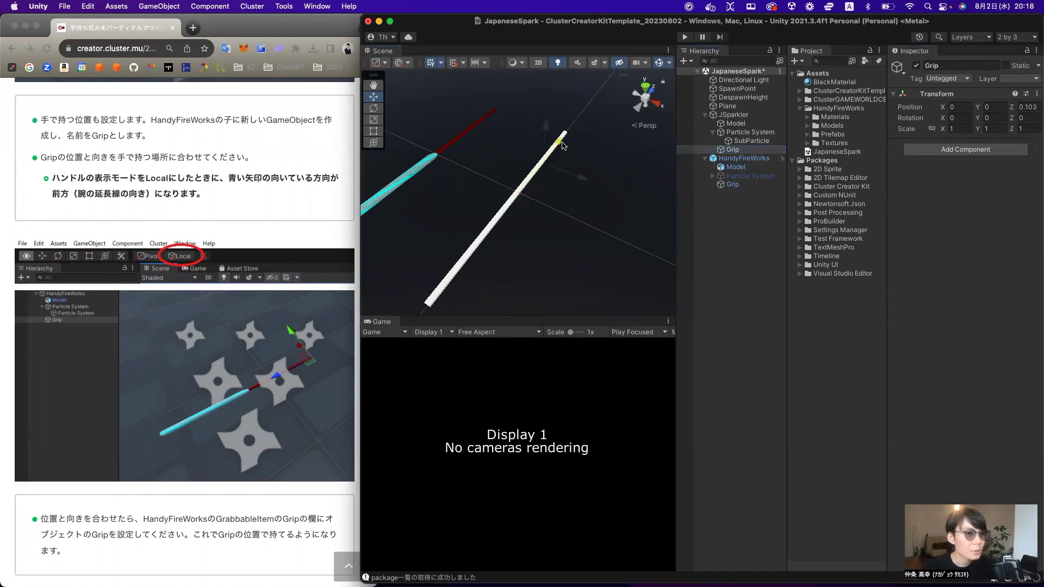
pyautogui.click(1032, 106)
pyautogui.write('0.25')
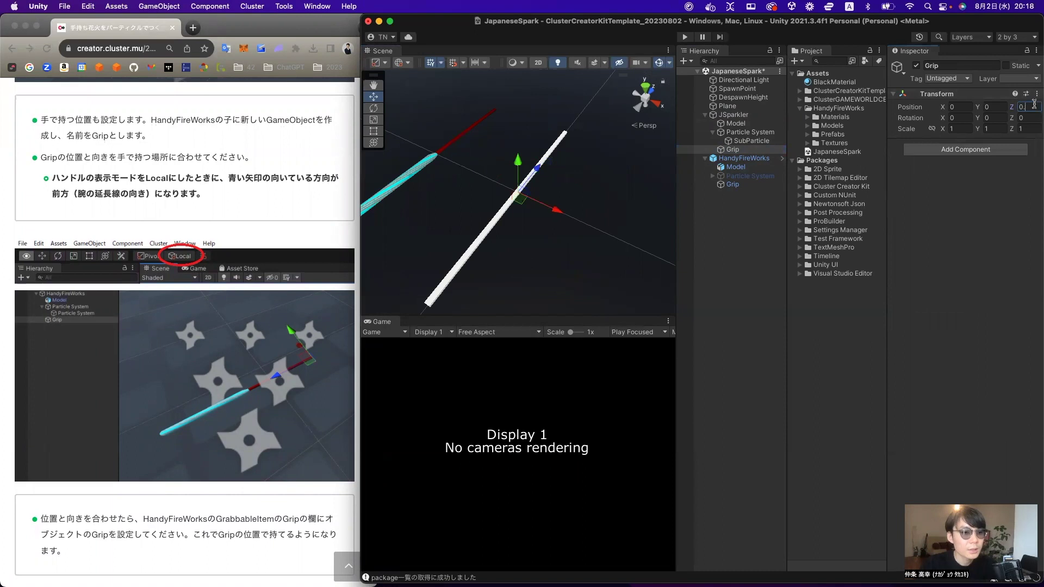
pyautogui.click(731, 150)
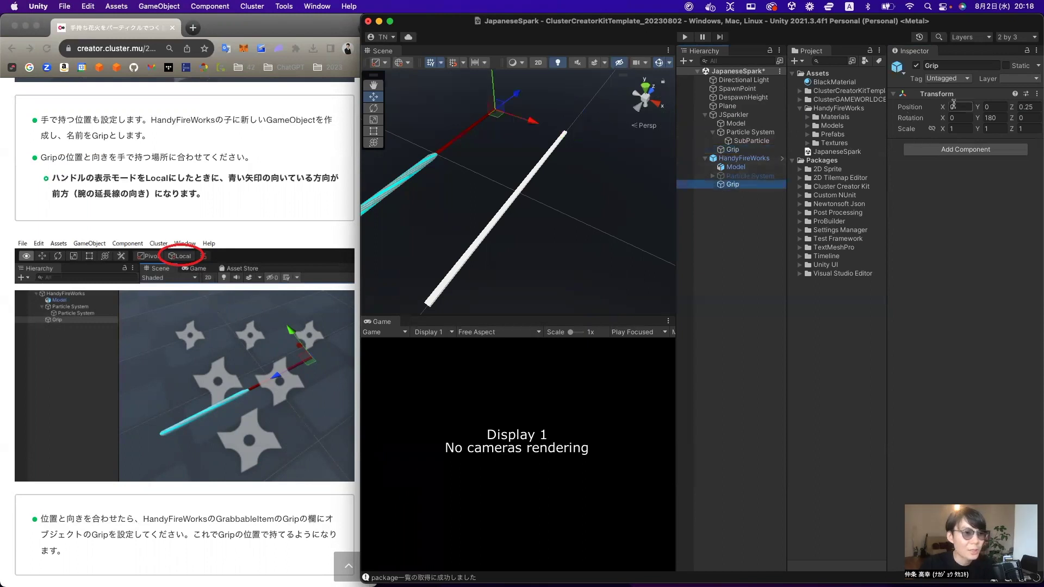
pyautogui.click(738, 149)
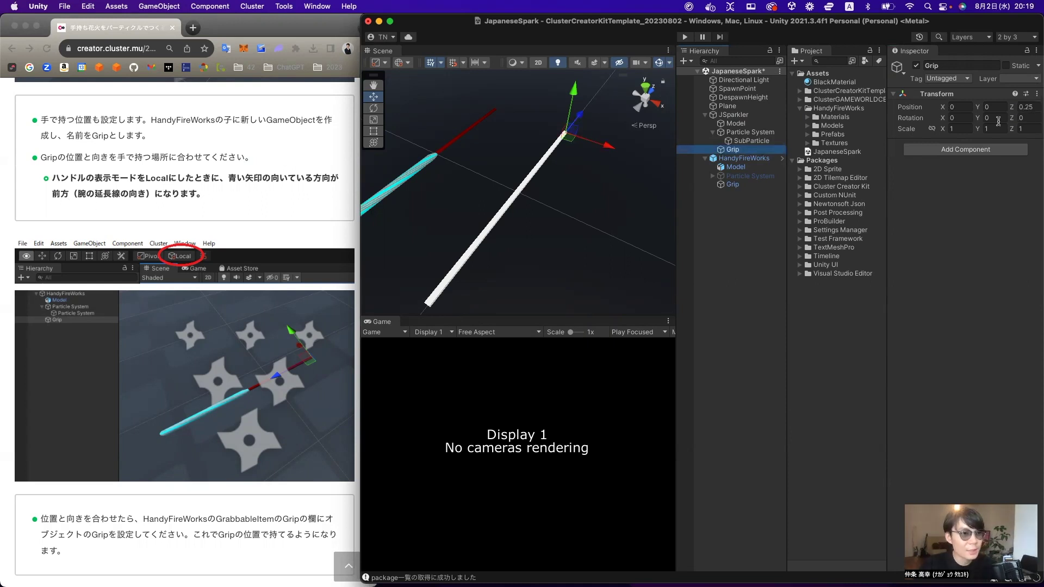
pyautogui.write('180')
pyautogui.press('Return')
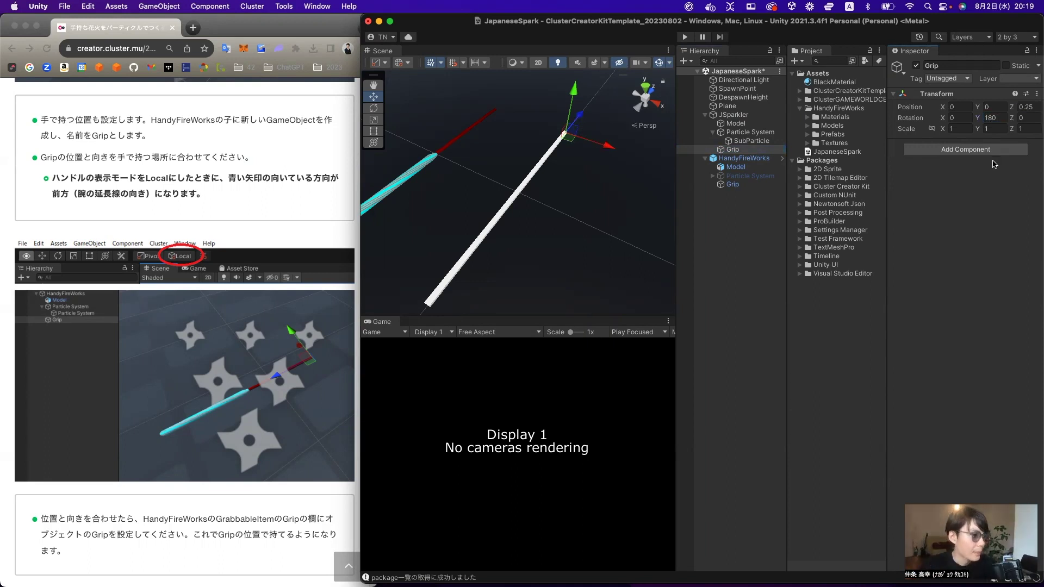
pyautogui.click(745, 133)
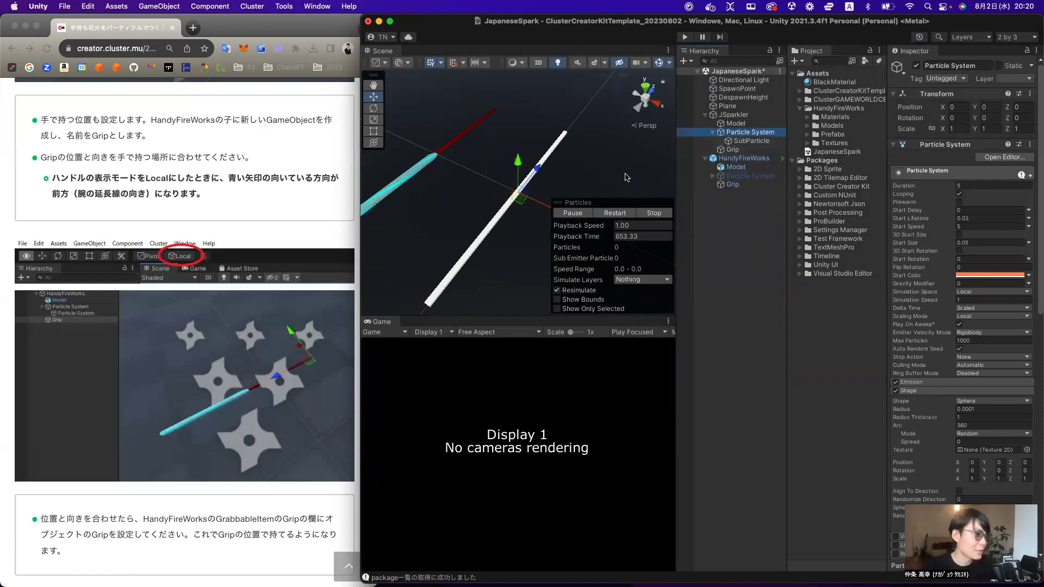
# Move the sparkler's Particle System to Position Z -0.25, the stick end opposite Grip.
pyautogui.moveTo(536, 175); pyautogui.dragTo(474, 235)
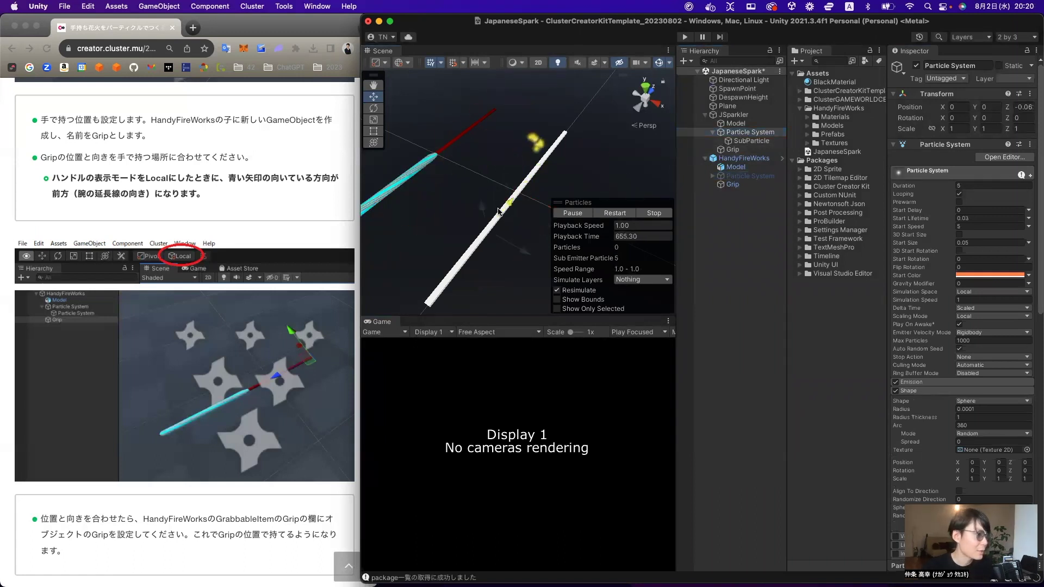
pyautogui.click(1025, 107)
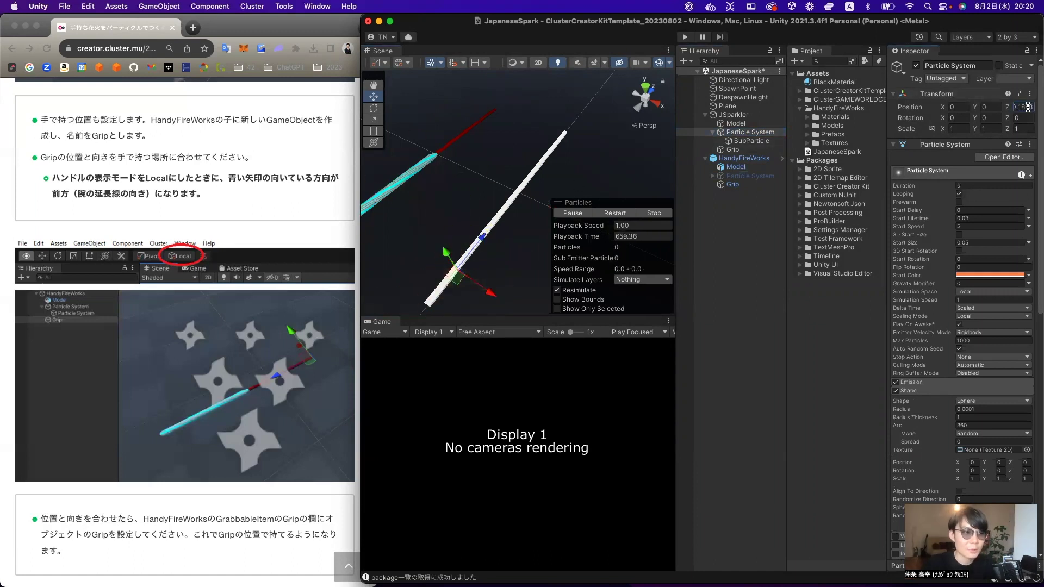
pyautogui.write('-0.1')
pyautogui.press('BackSpace')
pyautogui.write('25')
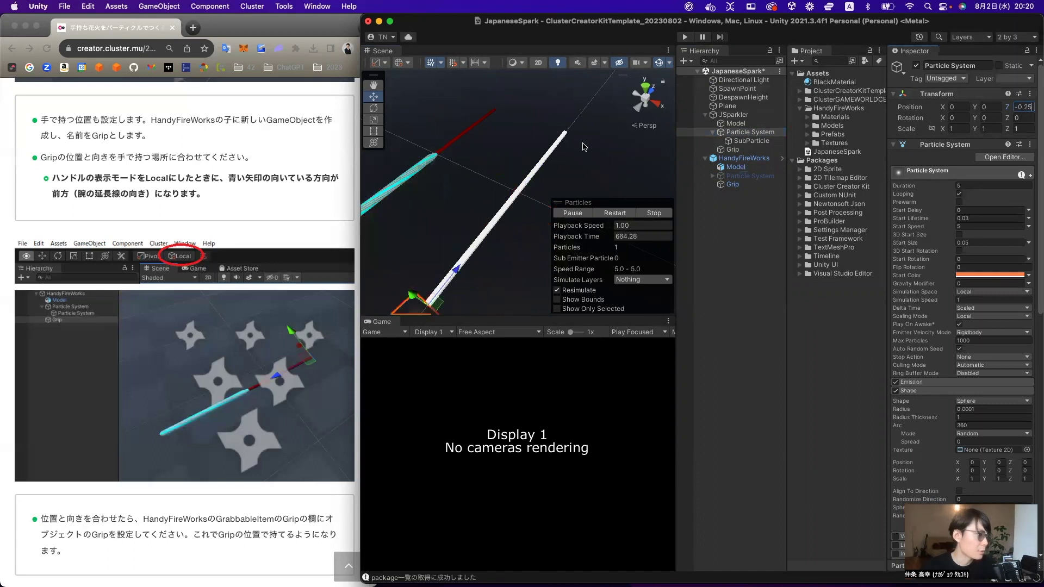
pyautogui.keyDown('alt'); pyautogui.moveTo(489, 217); pyautogui.dragTo(451, 173); pyautogui.keyUp('alt')
pyautogui.moveTo(450, 173)
pyautogui.mouseDown(button='middle')
pyautogui.moveTo(374, 257)
pyautogui.moveTo(559, 159)
pyautogui.mouseUp(button='middle')
pyautogui.click(558, 160)
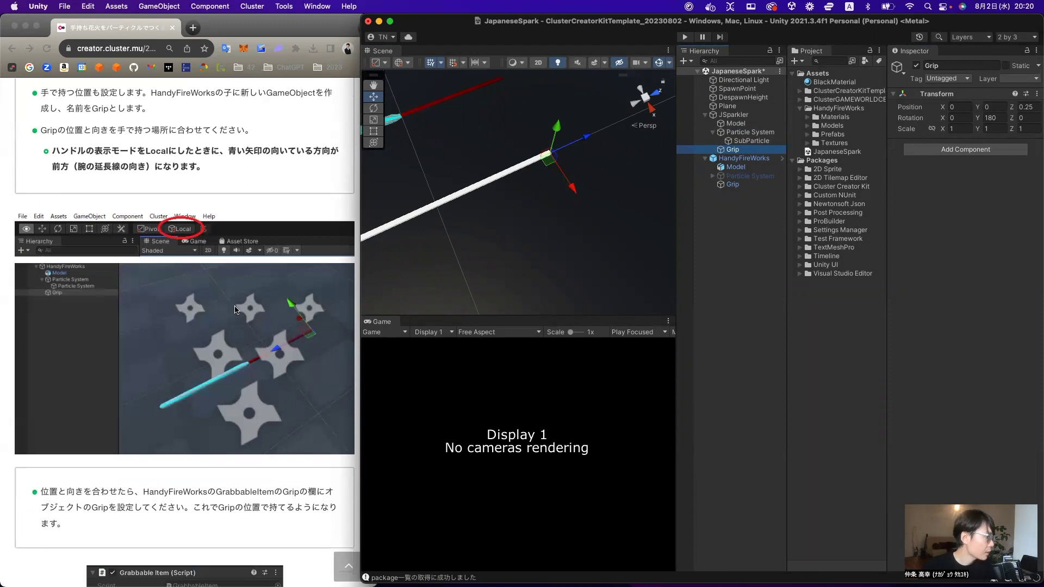
pyautogui.scroll(-5, 238, 310)
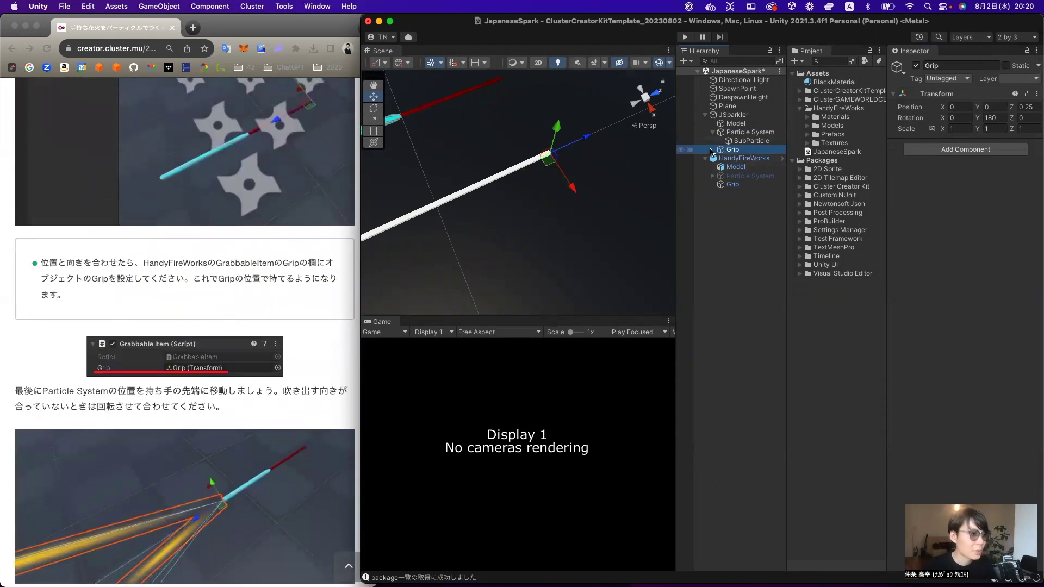
# Assign Grip (Transform) to JSparkler's Grabbable Item grip field and enter Play mode.
pyautogui.click(735, 115)
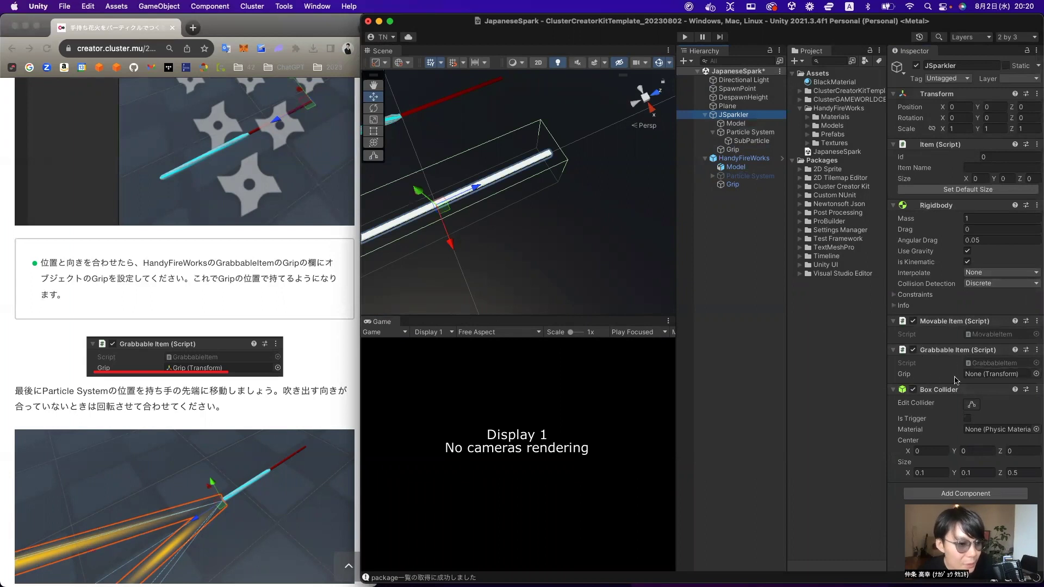
pyautogui.moveTo(733, 149)
pyautogui.mouseDown()
pyautogui.moveTo(837, 216)
pyautogui.moveTo(973, 376)
pyautogui.mouseUp()
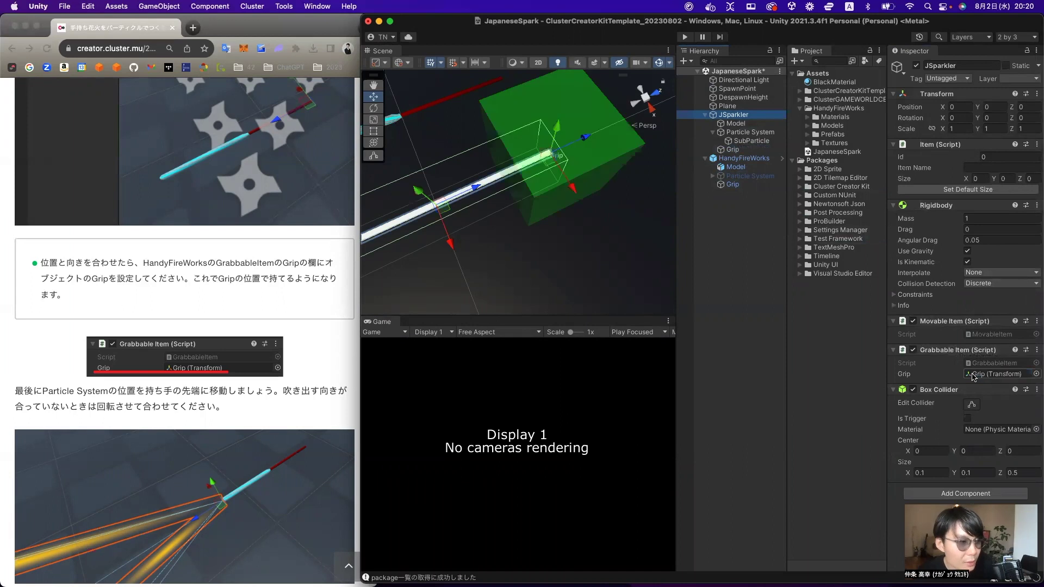
pyautogui.moveTo(611, 239); pyautogui.dragTo(611, 267, button='middle')
pyautogui.keyDown('alt'); pyautogui.moveTo(611, 267); pyautogui.dragTo(630, 256); pyautogui.keyUp('alt')
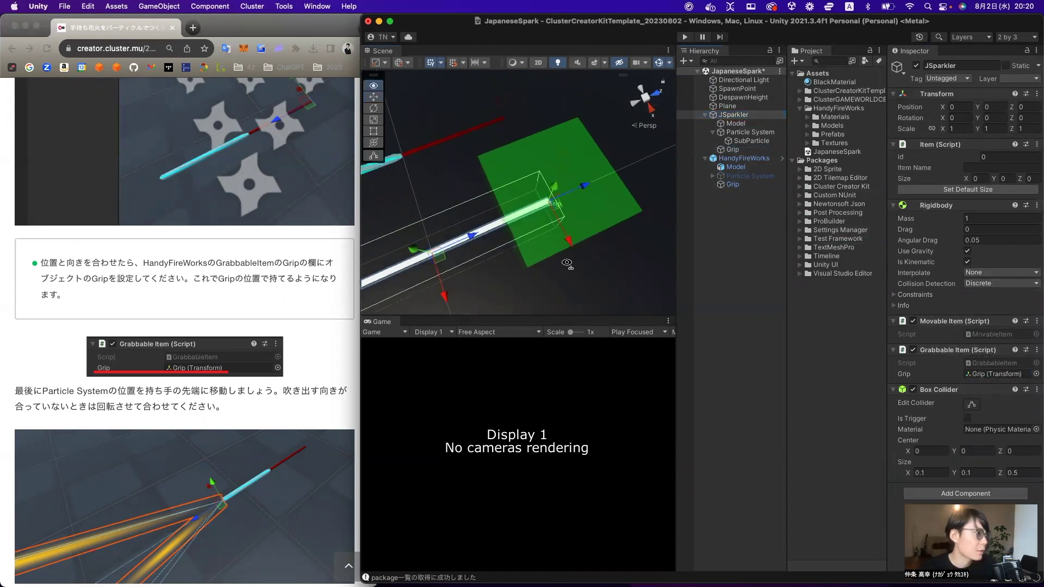
pyautogui.click(720, 159)
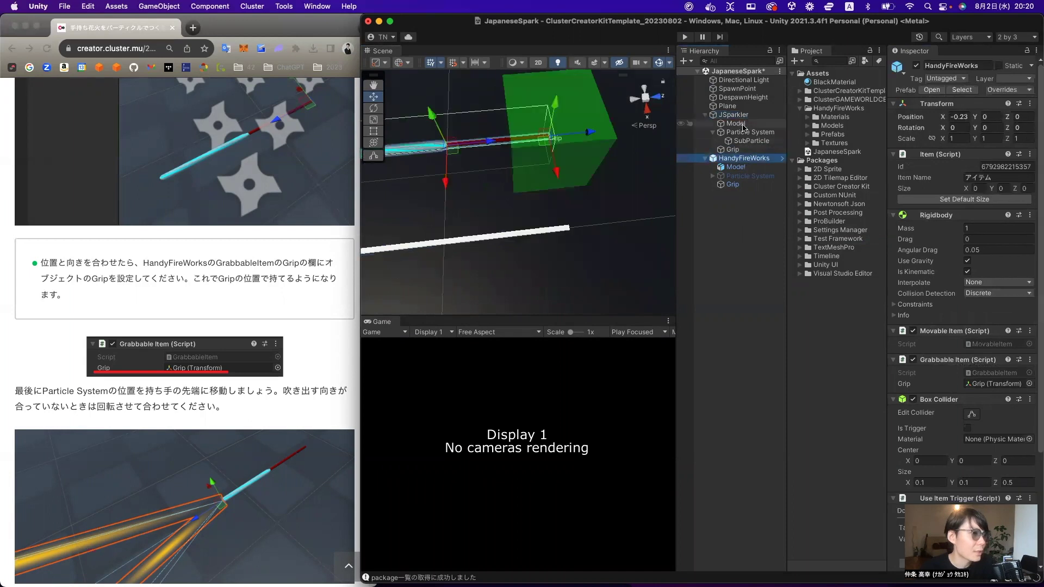
pyautogui.click(685, 36)
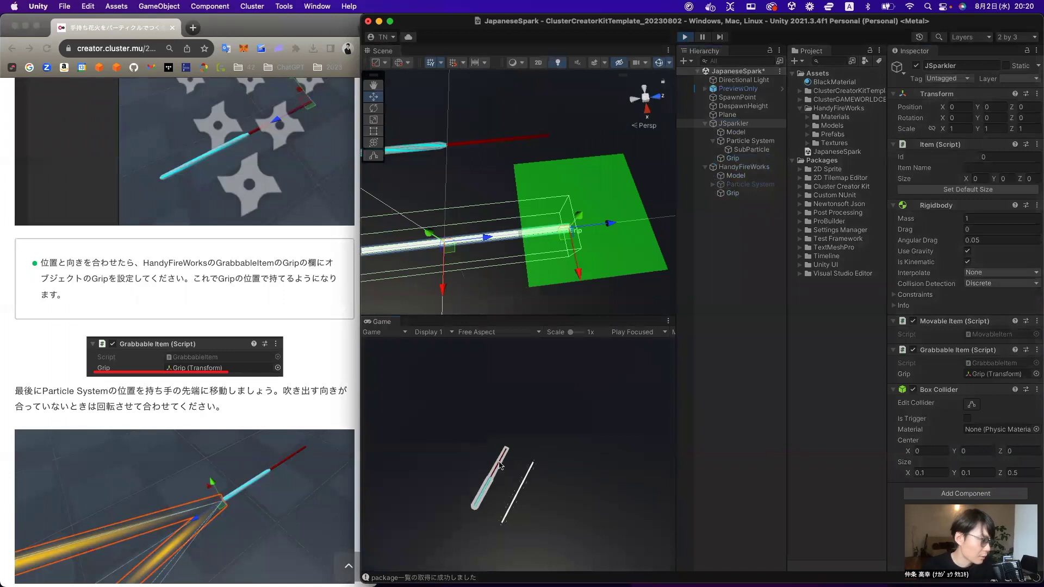
# Grab the sparkler in the running game, then release the mouse lock.
pyautogui.click(520, 492)
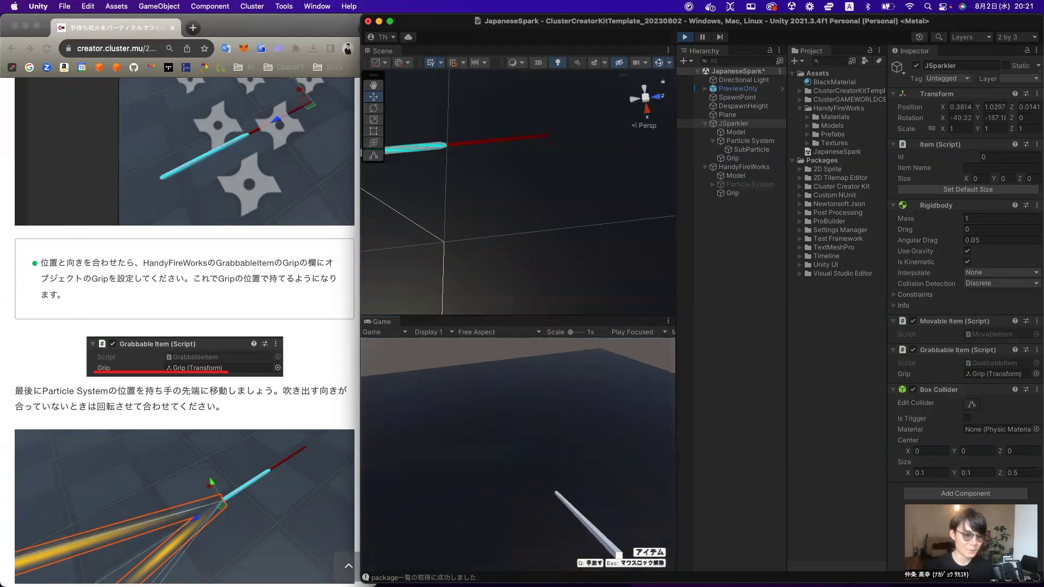
pyautogui.press('Escape')
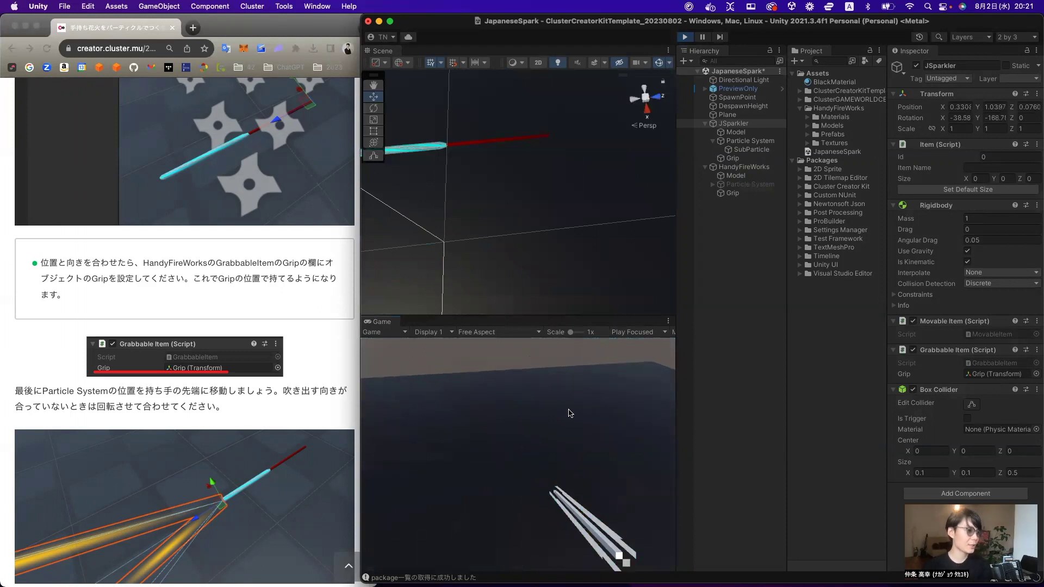
# Review the sparkler's Particle System during the test, then stop Play mode.
pyautogui.scroll(-10, 337, 363)
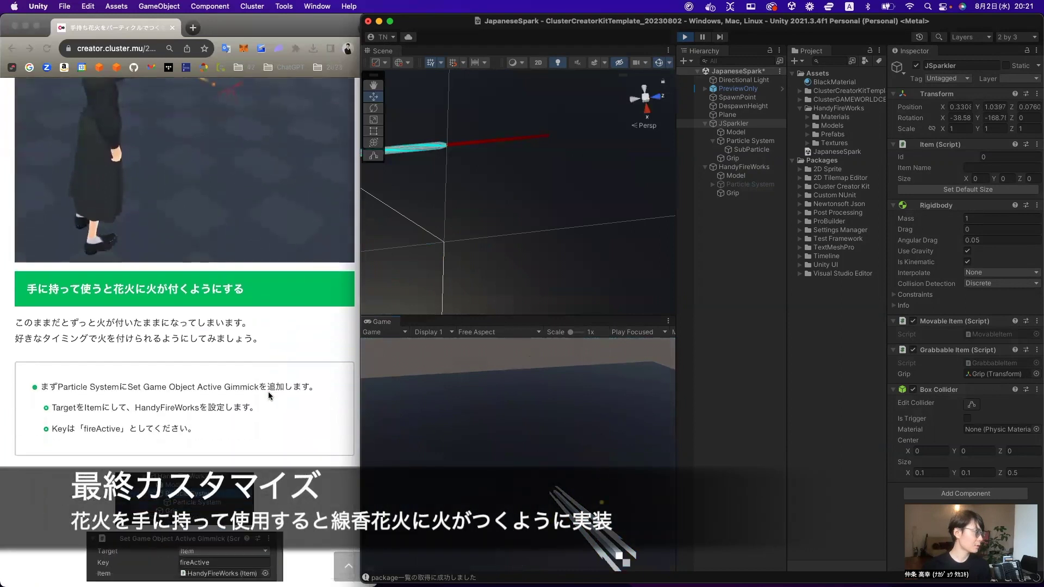
pyautogui.scroll(-5, 269, 394)
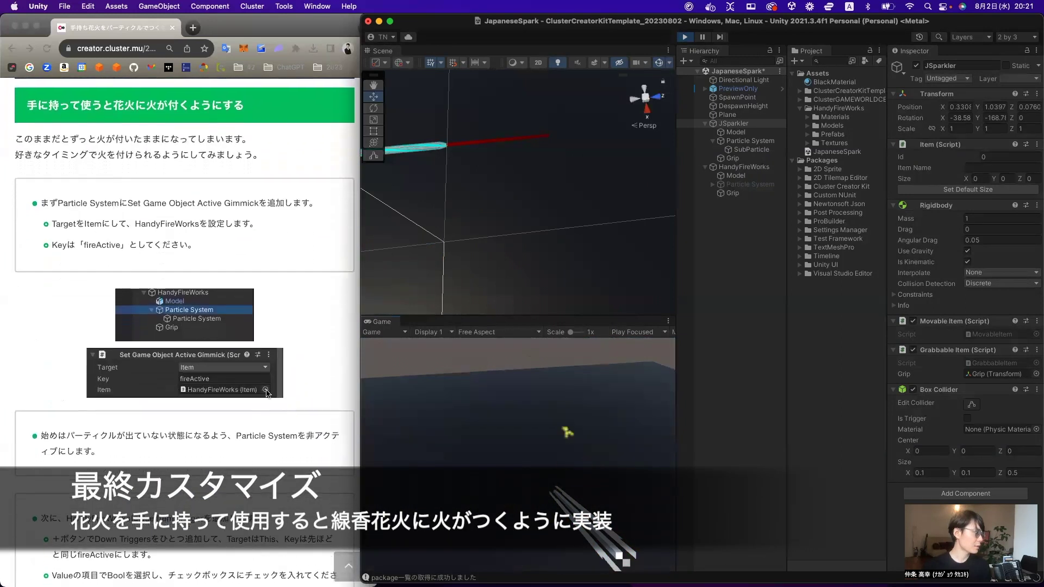
pyautogui.scroll(-3, 267, 394)
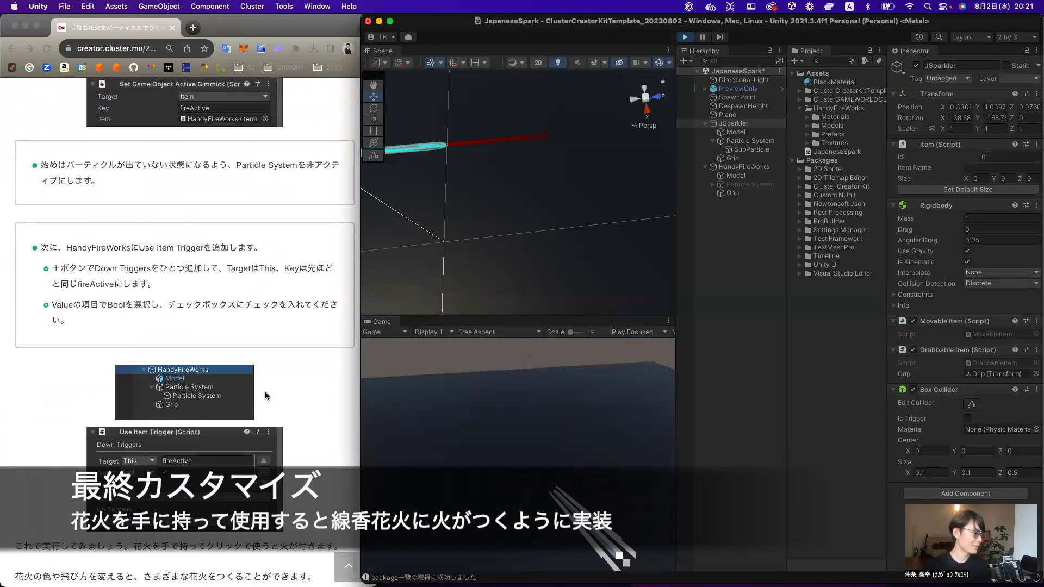
pyautogui.scroll(-1, 262, 385)
pyautogui.scroll(-2, 262, 385)
pyautogui.scroll(-6, 264, 385)
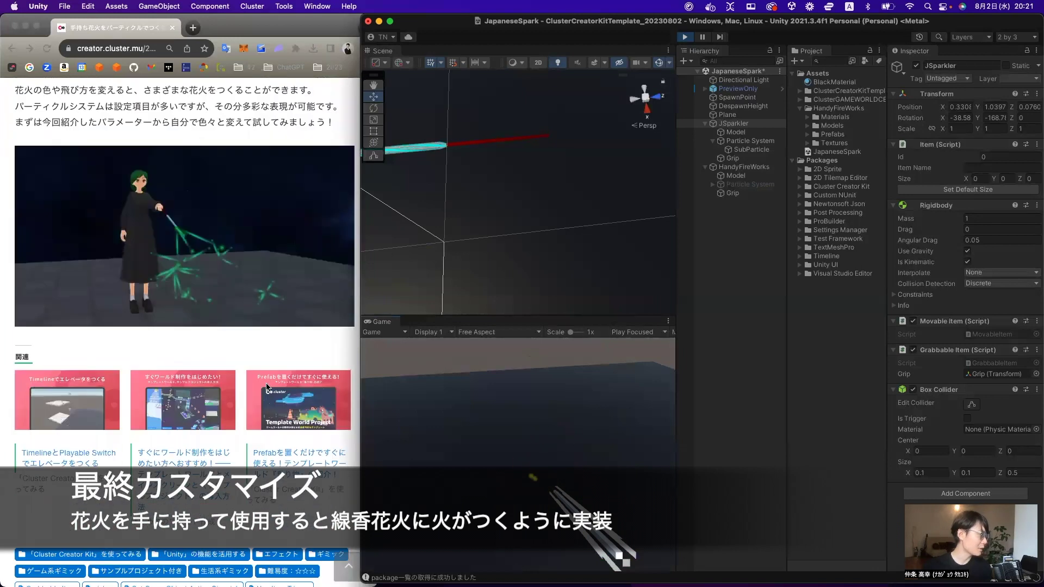
pyautogui.scroll(3, 267, 386)
pyautogui.scroll(3, 266, 386)
pyautogui.scroll(3, 266, 386)
pyautogui.scroll(3, 266, 385)
pyautogui.scroll(3, 191, 299)
pyautogui.scroll(-2, 71, 177)
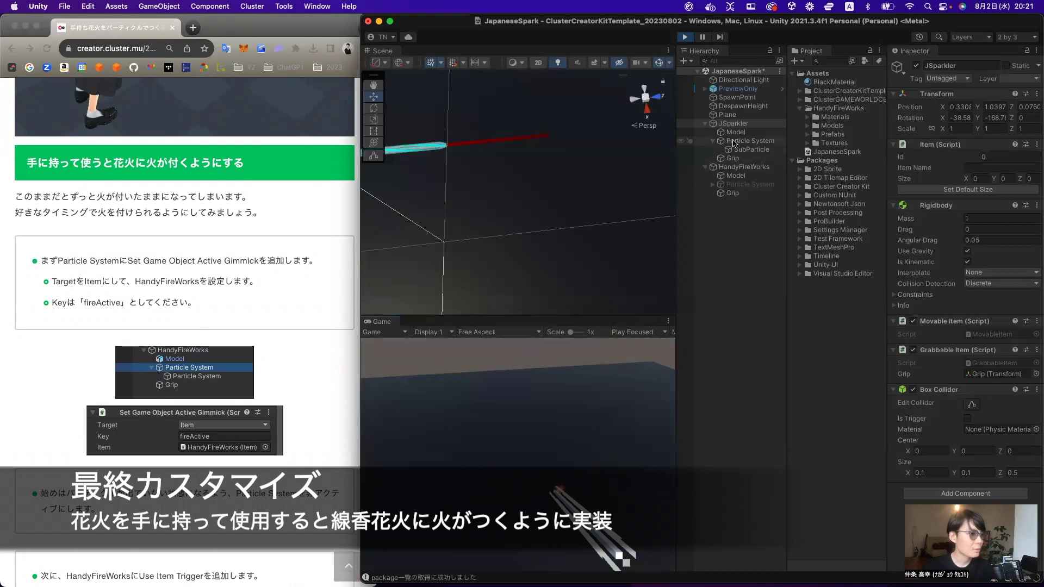
pyautogui.click(736, 143)
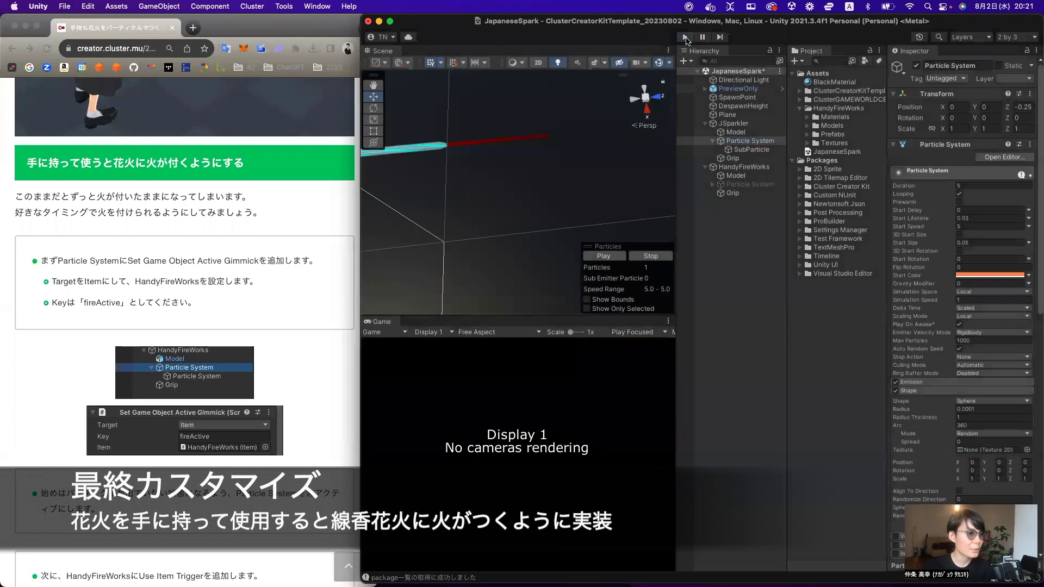
pyautogui.click(684, 37)
# Add a Set Game Object Active Gimmick component to JSparkler's Particle System.
pyautogui.click(737, 135)
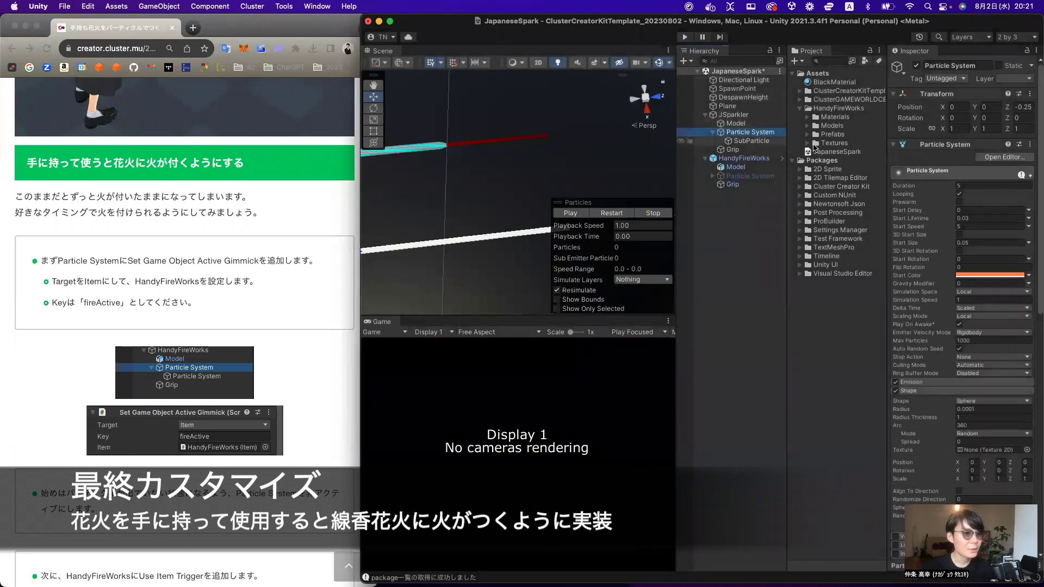
pyautogui.scroll(-10, 959, 190)
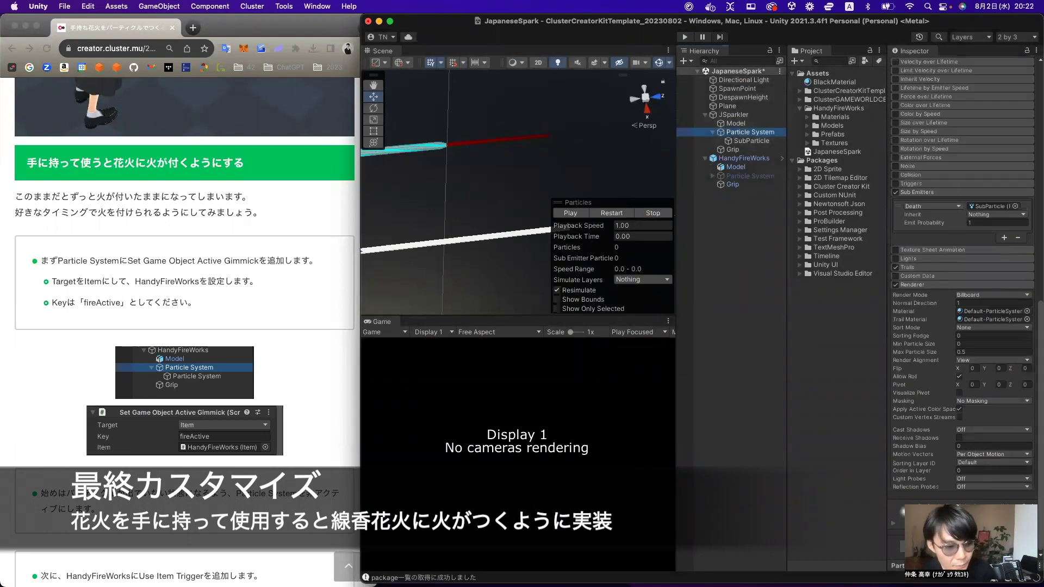
pyautogui.click(962, 543)
pyautogui.write('bog')
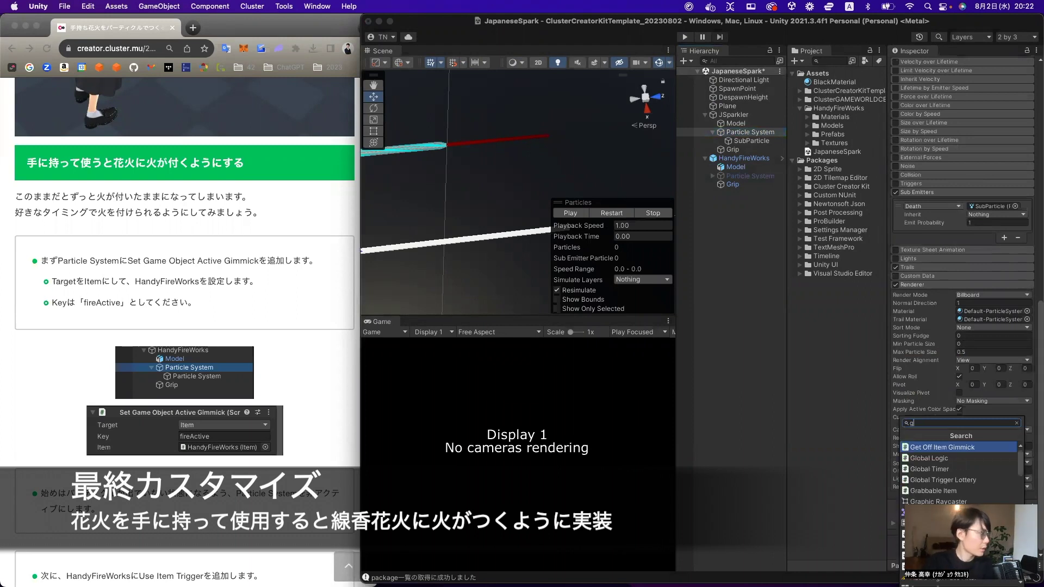
pyautogui.press('BackSpace')
pyautogui.write('set')
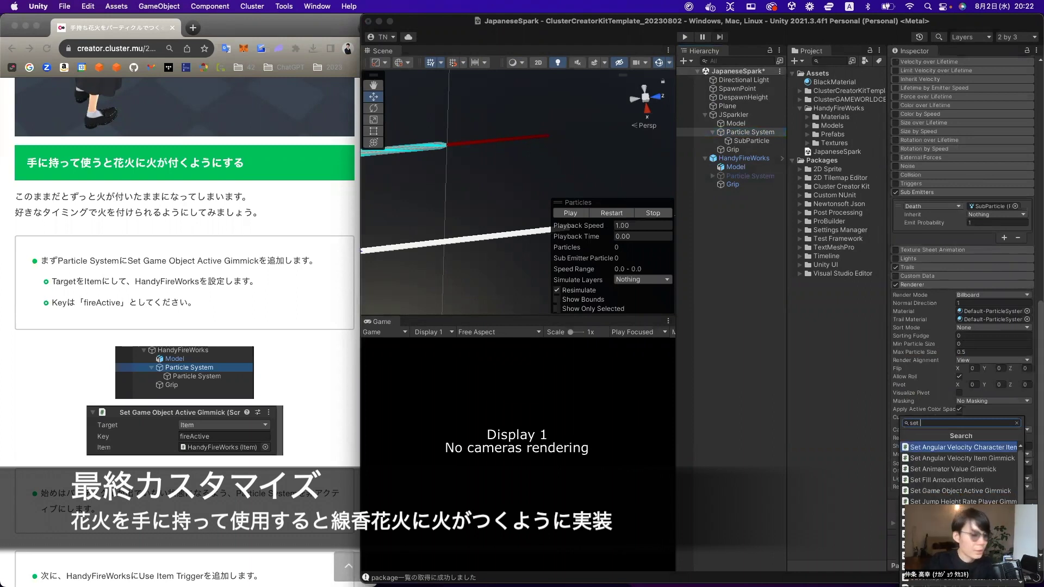
pyautogui.write(' game o')
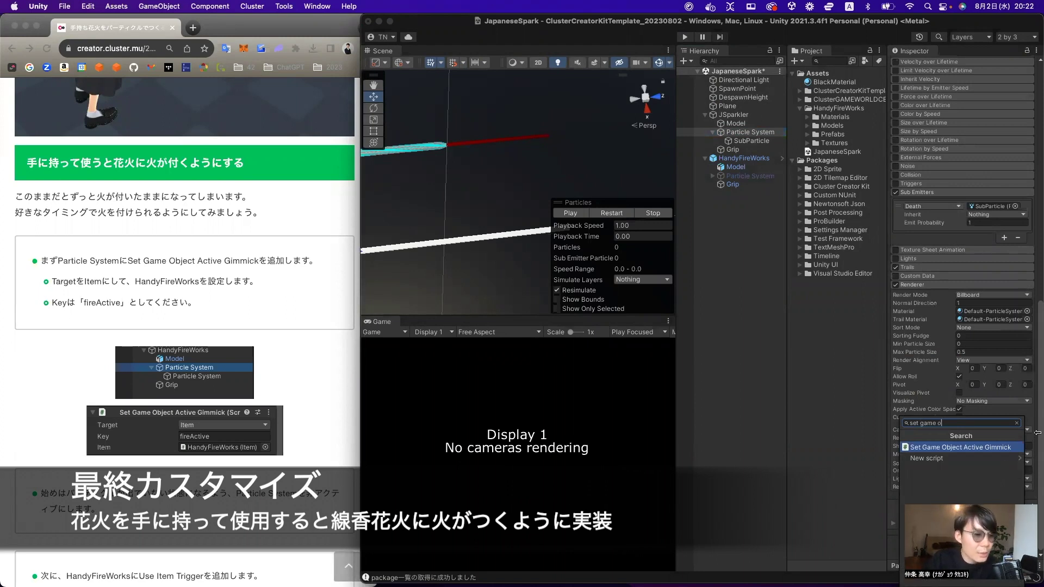
pyautogui.press('Return')
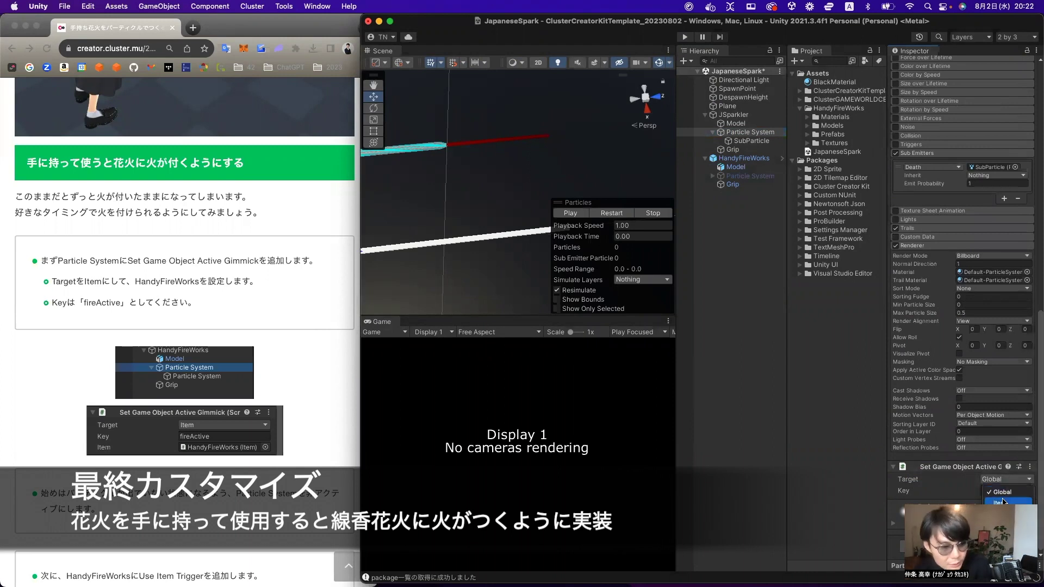
# Set the gimmick's Target to Item, Key to fireActive, and Item to JSparkler.
pyautogui.click(1005, 478)
pyautogui.click(1006, 456)
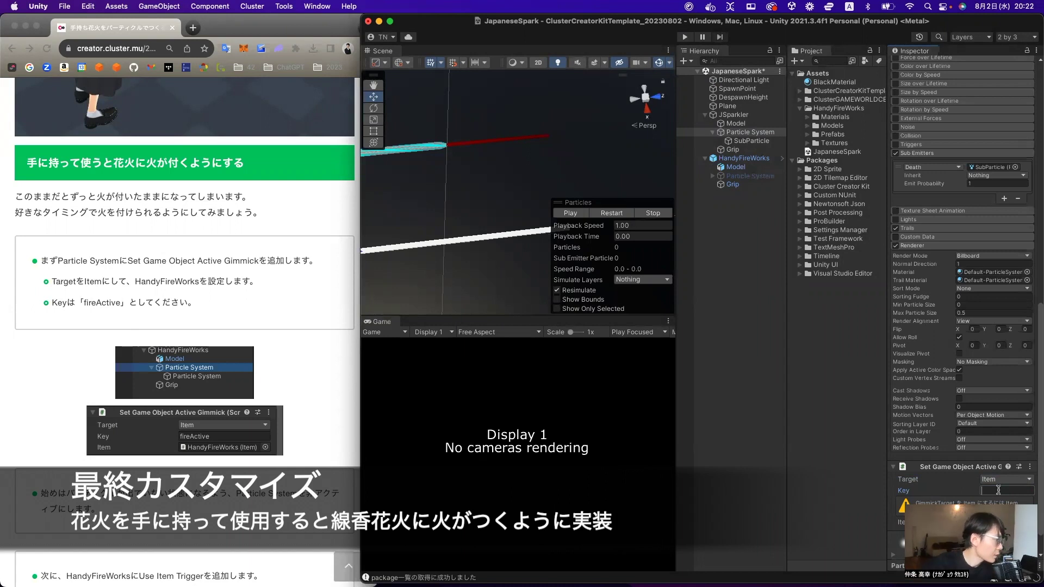
pyautogui.write('fire')
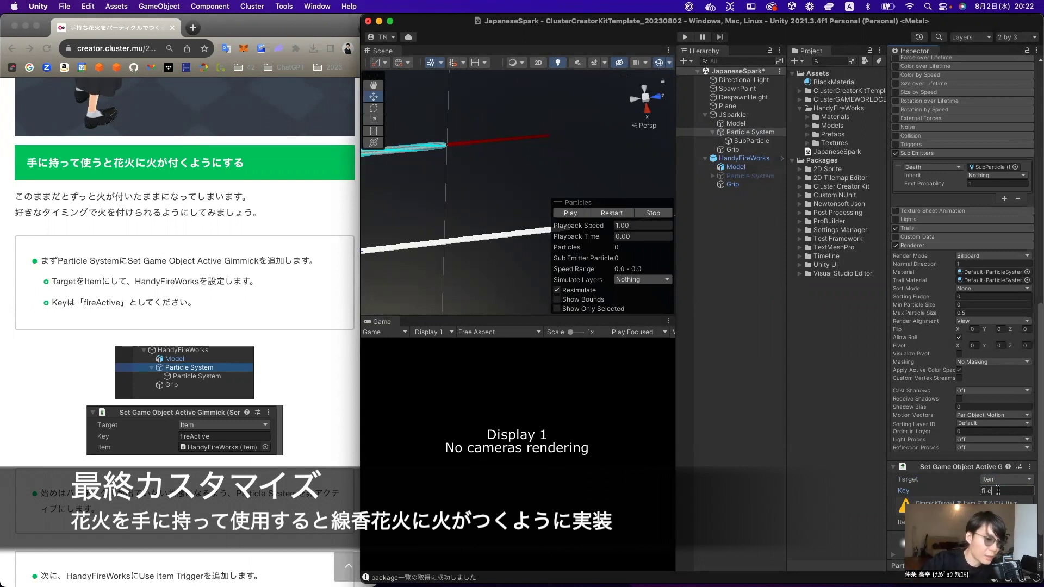
pyautogui.write('A')
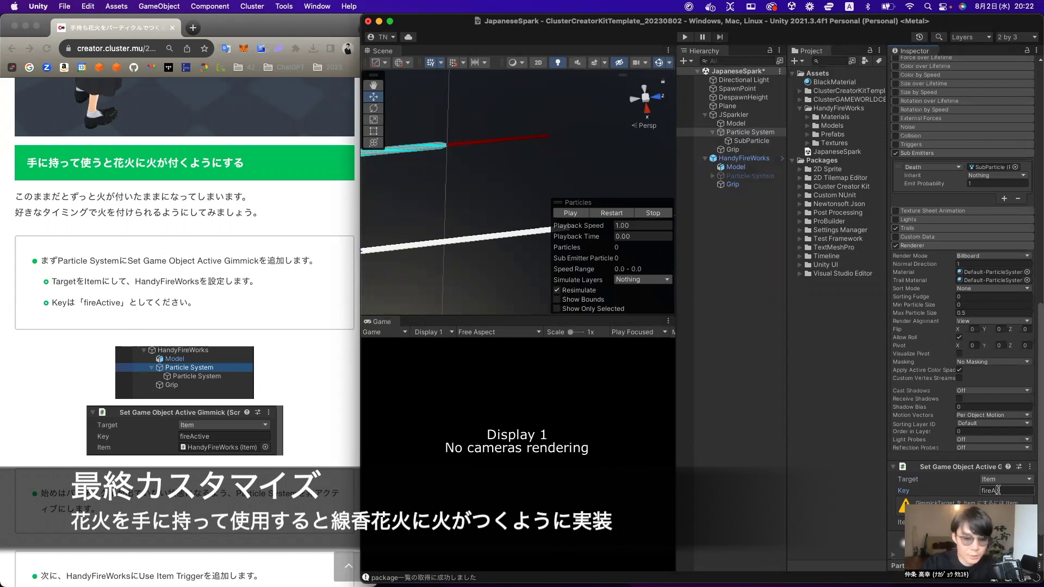
pyautogui.write('ctive')
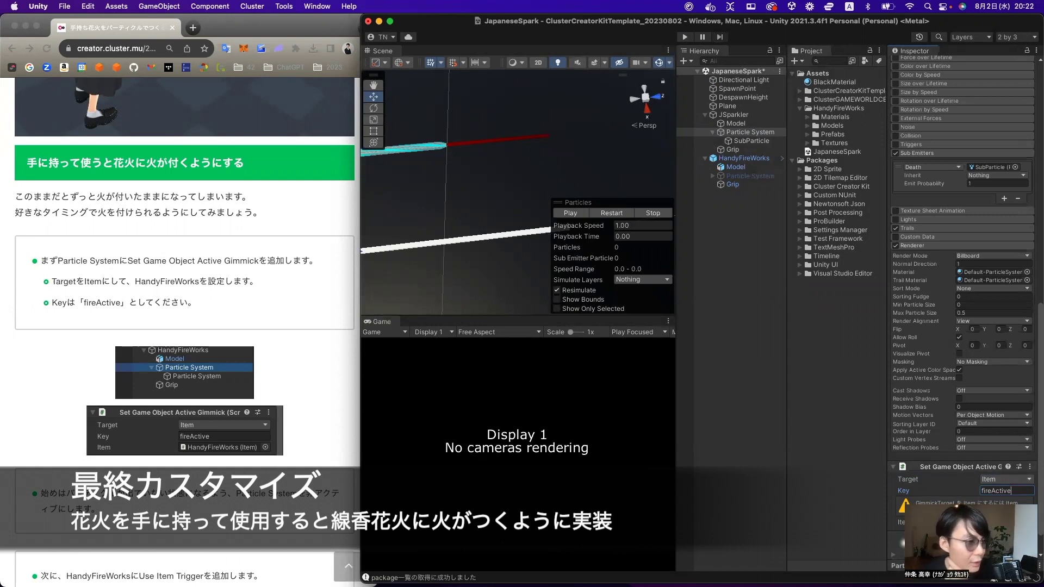
pyautogui.moveTo(735, 117); pyautogui.dragTo(1008, 497)
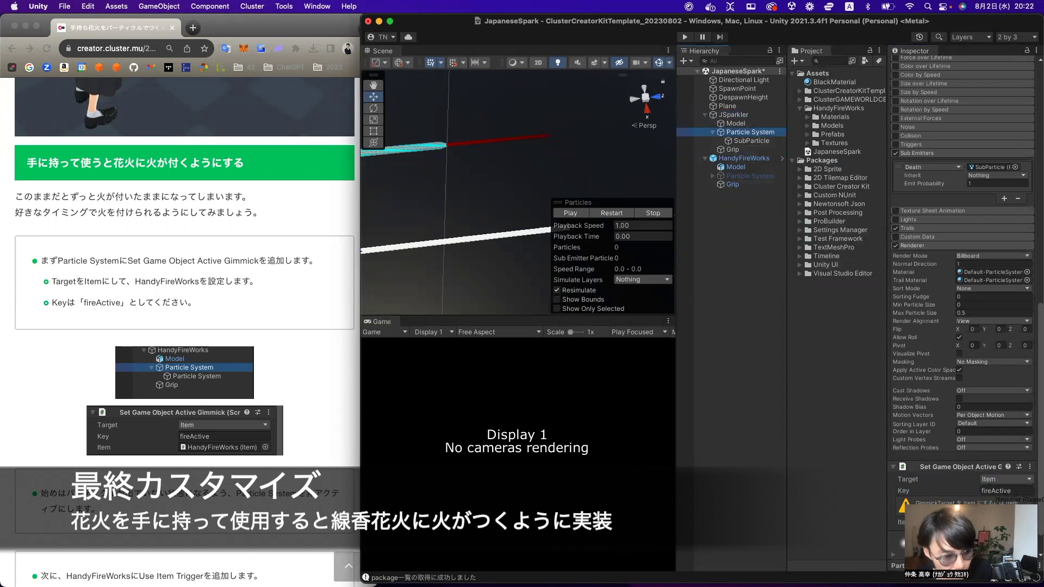
pyautogui.moveTo(1008, 498); pyautogui.dragTo(1000, 521)
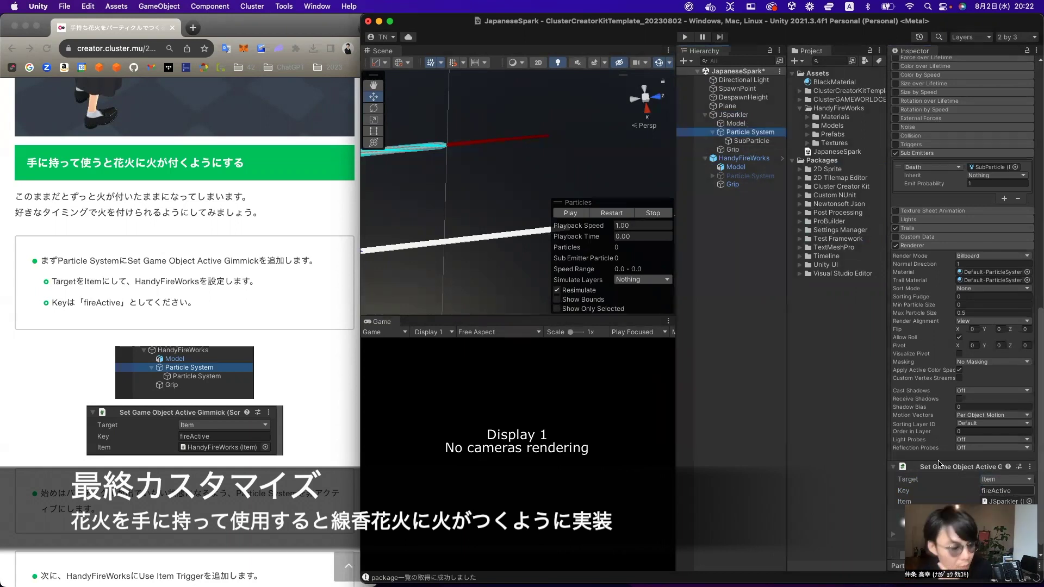
# Read the guide's step on starting the Particle System inactive, then view HandyFireWorks' Particle System.
pyautogui.scroll(-5, 286, 408)
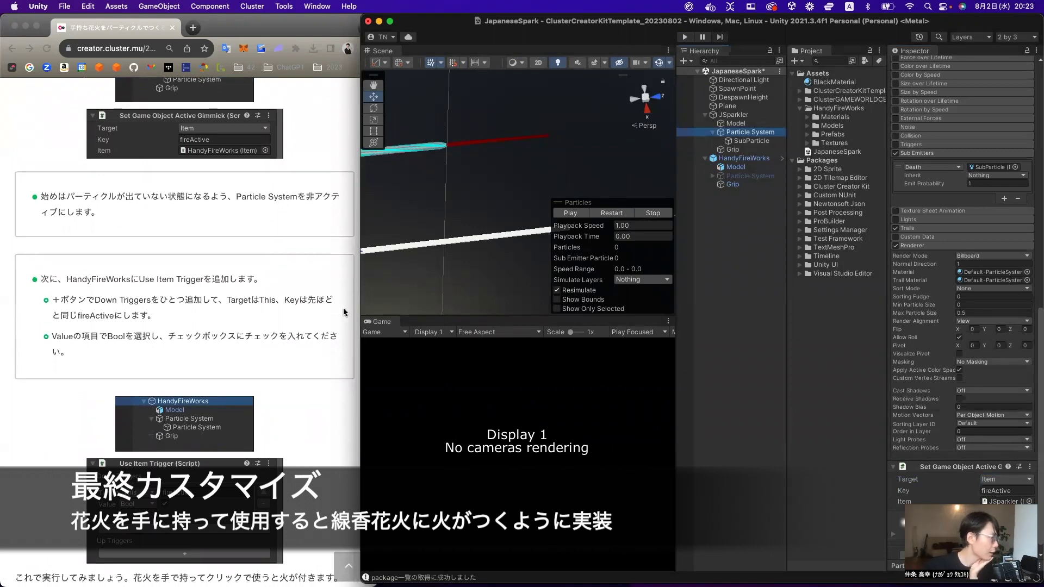
pyautogui.click(246, 305)
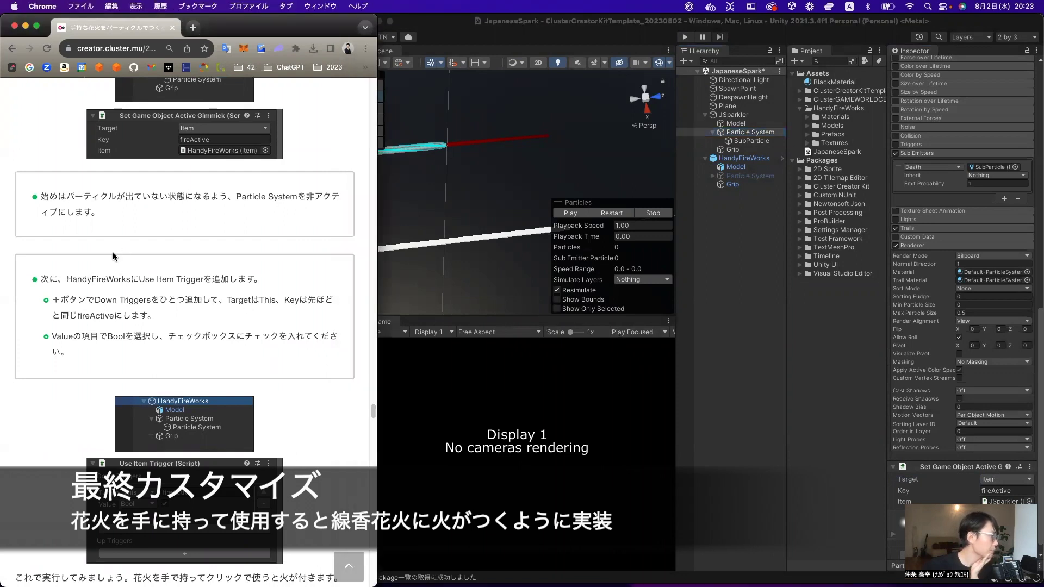
pyautogui.scroll(-1, 106, 295)
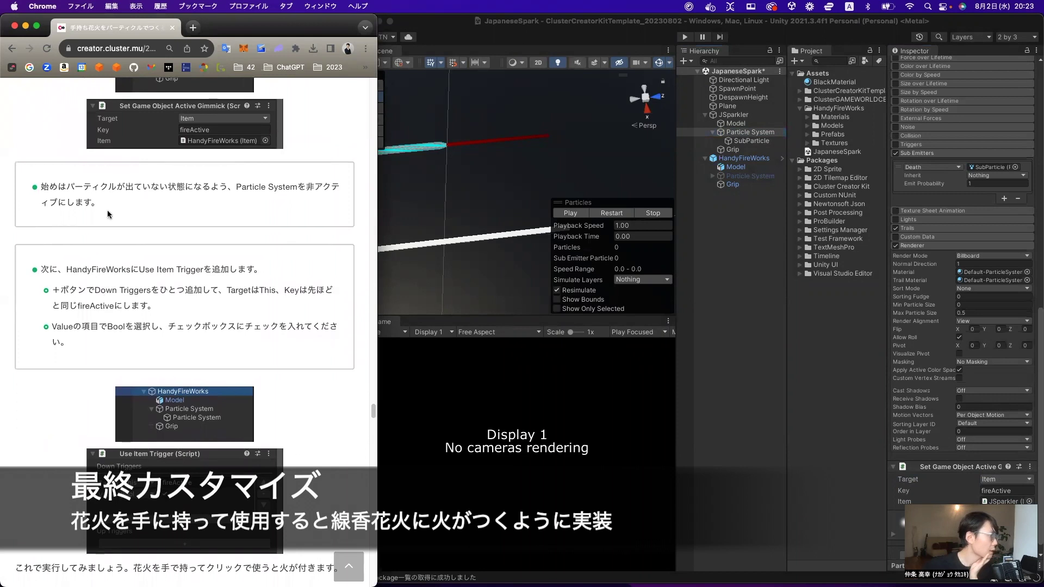
pyautogui.moveTo(49, 188); pyautogui.dragTo(161, 201)
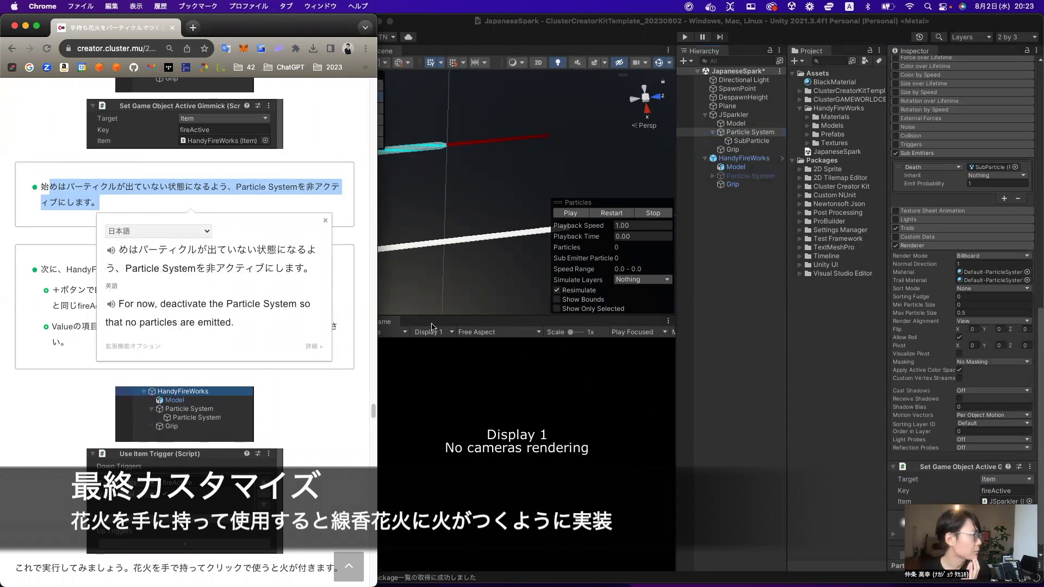
pyautogui.scroll(-3, 278, 194)
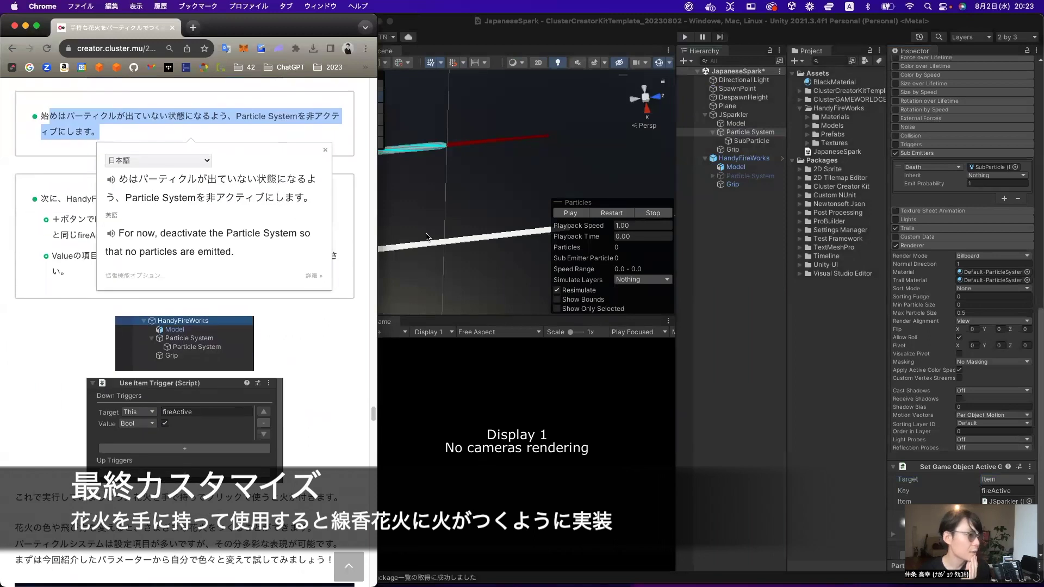
pyautogui.click(741, 181)
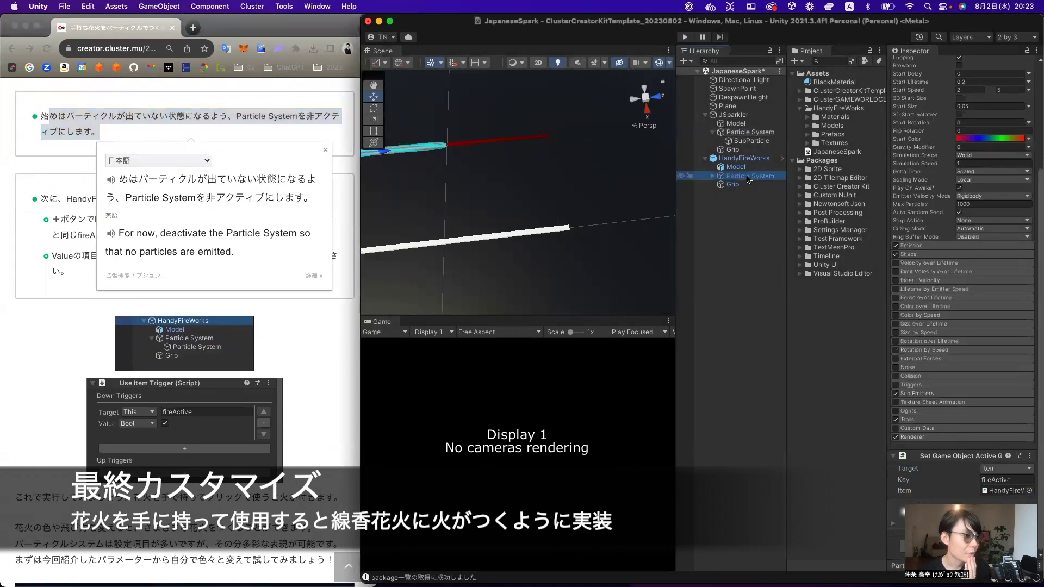
# Deactivate JSparkler's Particle System so no sparks emit until triggered.
pyautogui.click(741, 134)
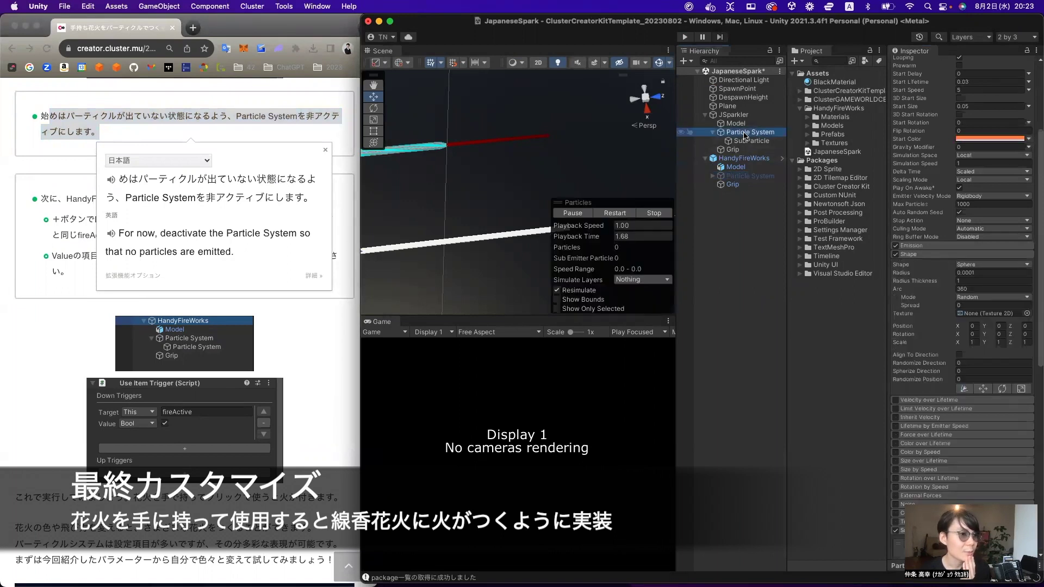
pyautogui.rightClick(750, 176)
pyautogui.press('Escape')
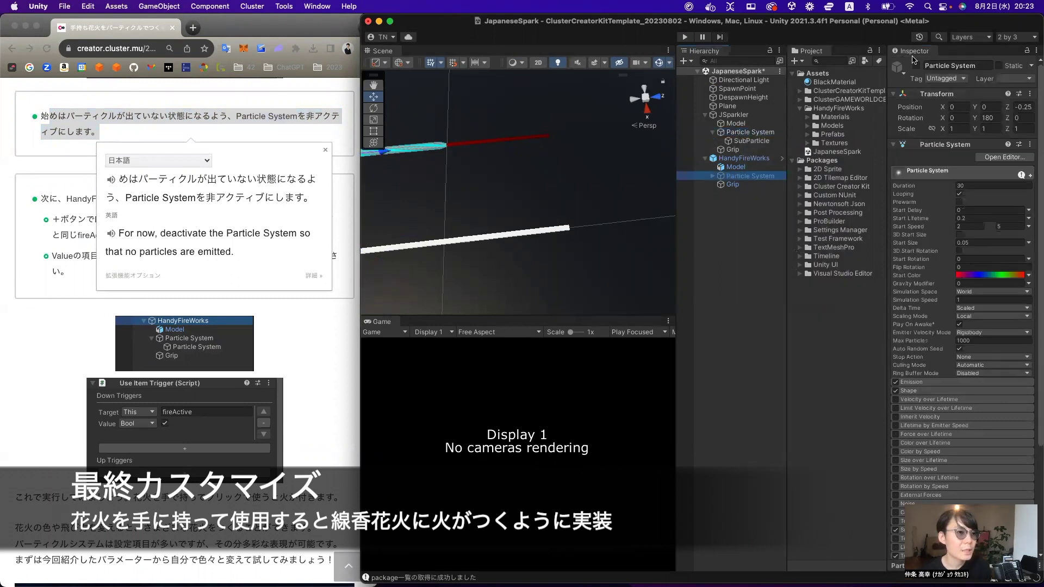
pyautogui.click(917, 65)
pyautogui.click(750, 132)
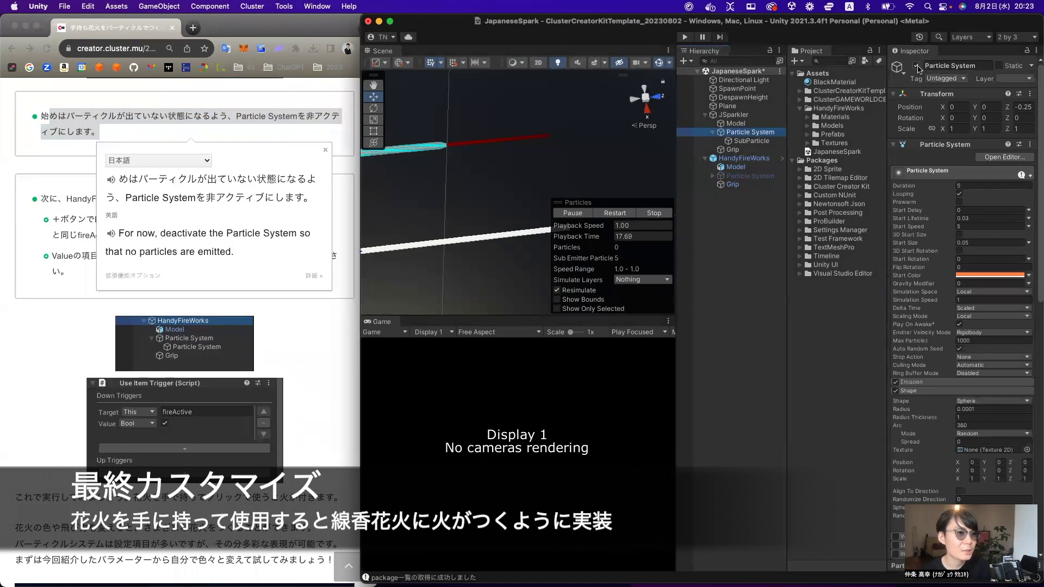
pyautogui.click(916, 66)
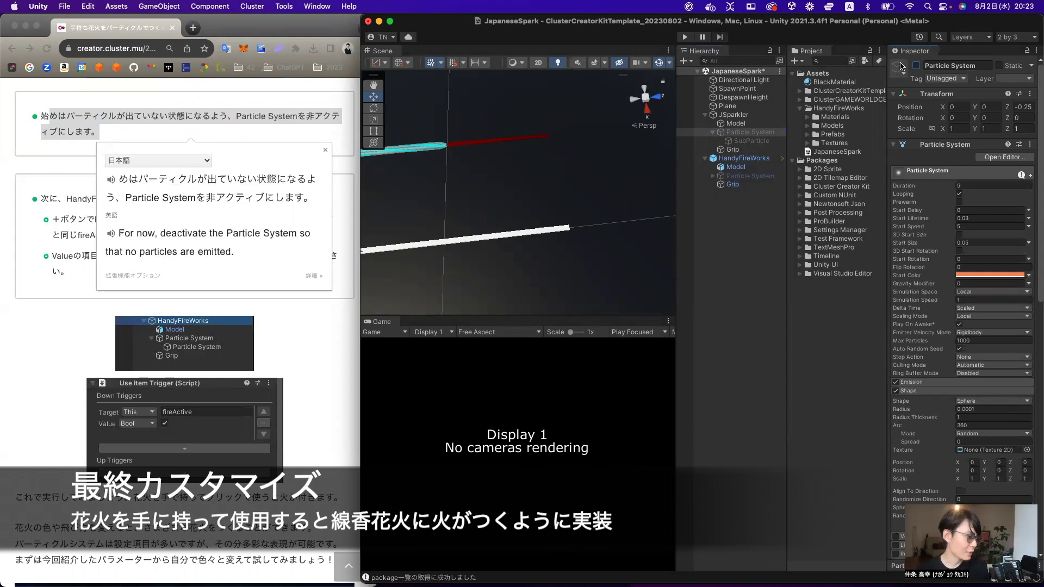
pyautogui.scroll(-10, 966, 267)
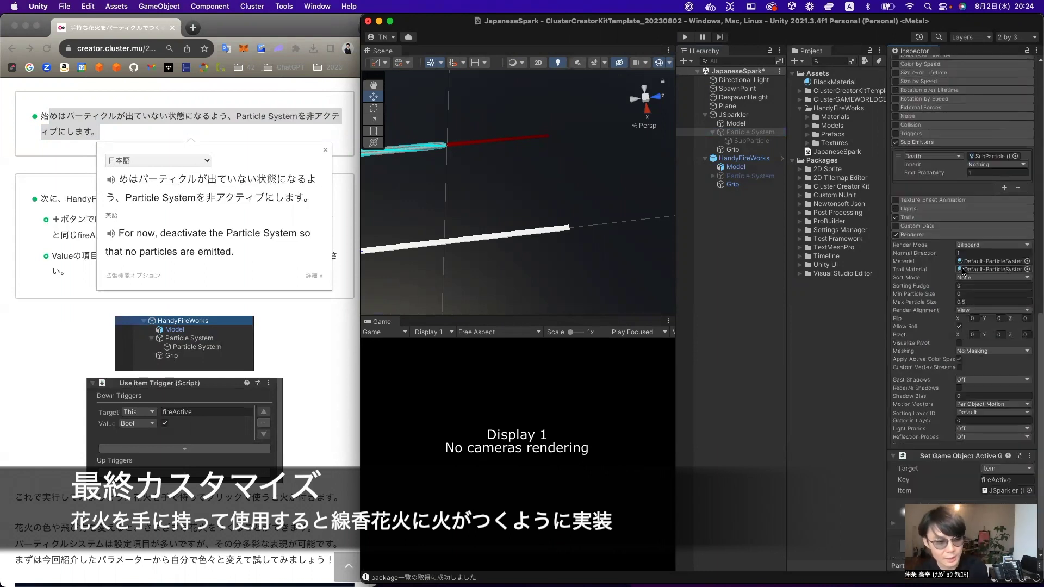
pyautogui.click(32, 193)
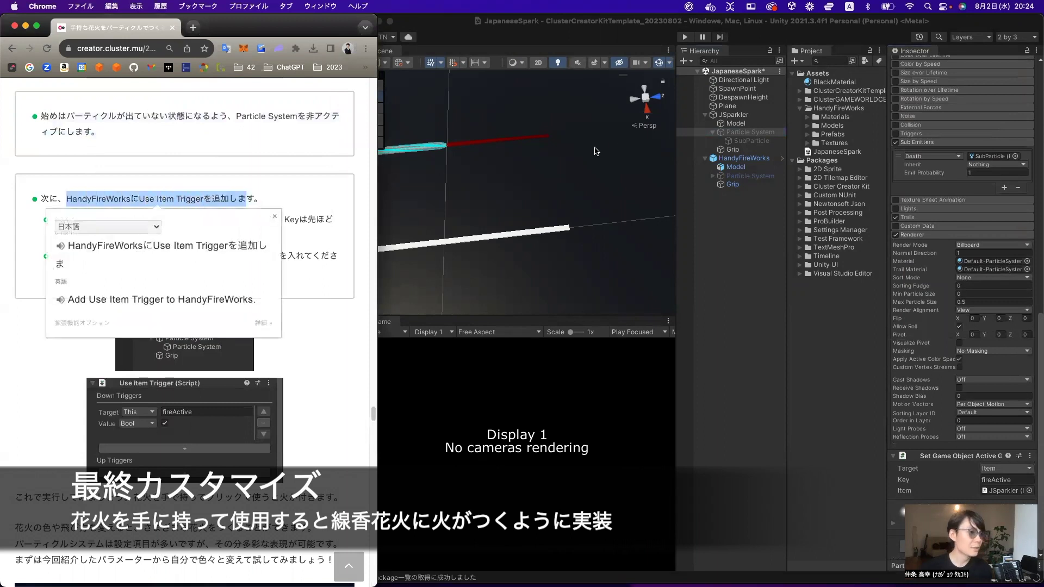
# Add a Use Item Trigger component to JSparkler, then return to the tutorial article.
pyautogui.click(724, 116)
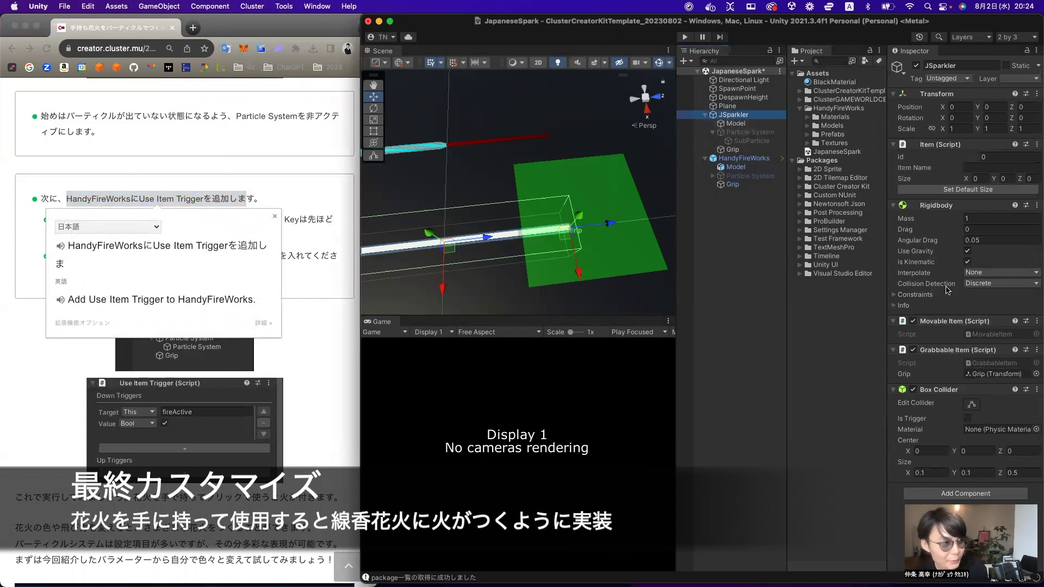
pyautogui.click(960, 495)
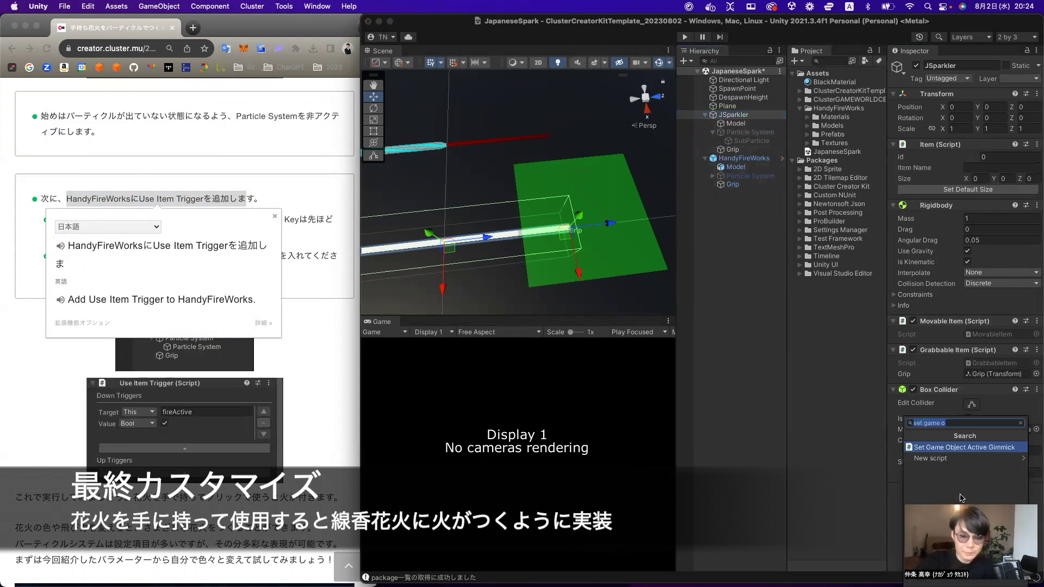
pyautogui.write('U')
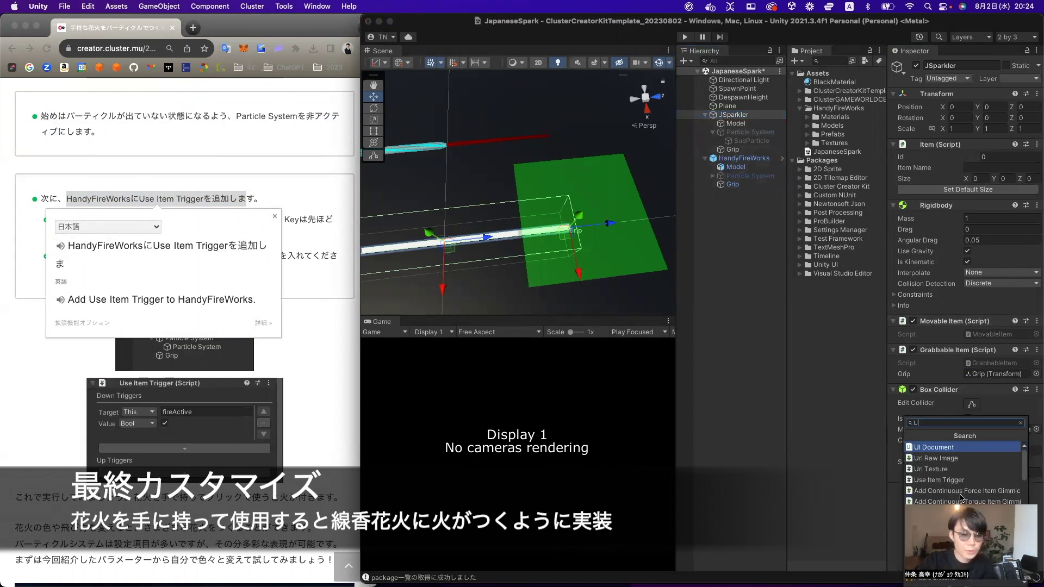
pyautogui.write('se Item')
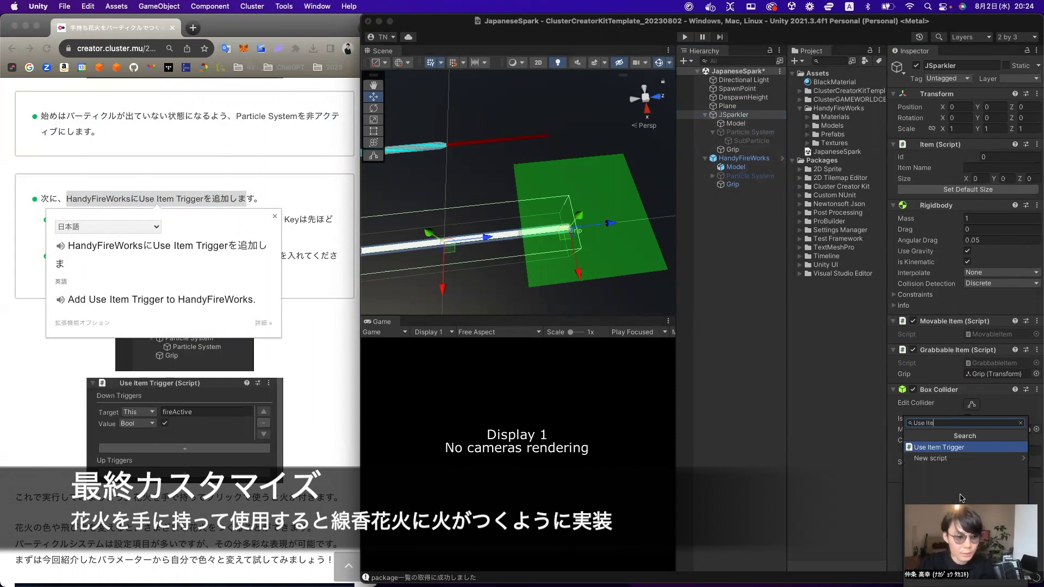
pyautogui.click(935, 448)
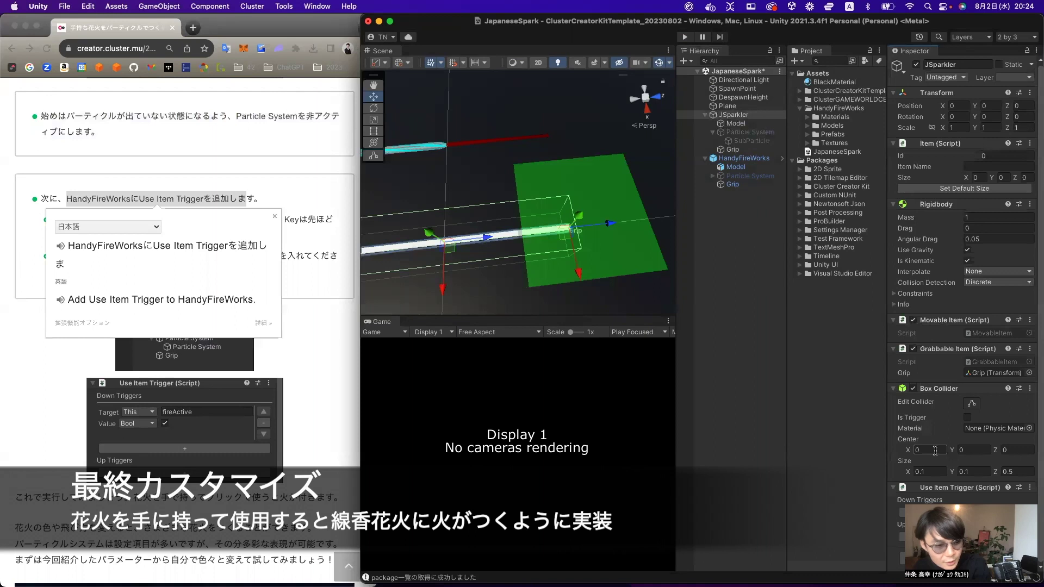
pyautogui.click(322, 308)
pyautogui.click(312, 194)
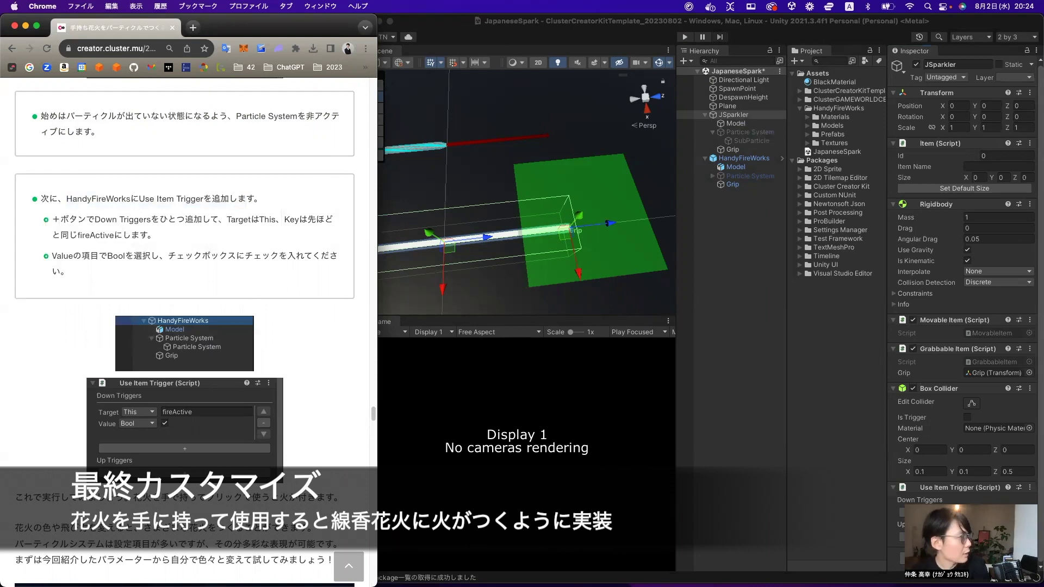
# Add a Down Triggers entry to JSparkler's Use Item Trigger, checking the guide's Target, Key and Value for fireActive.
pyautogui.click(968, 512)
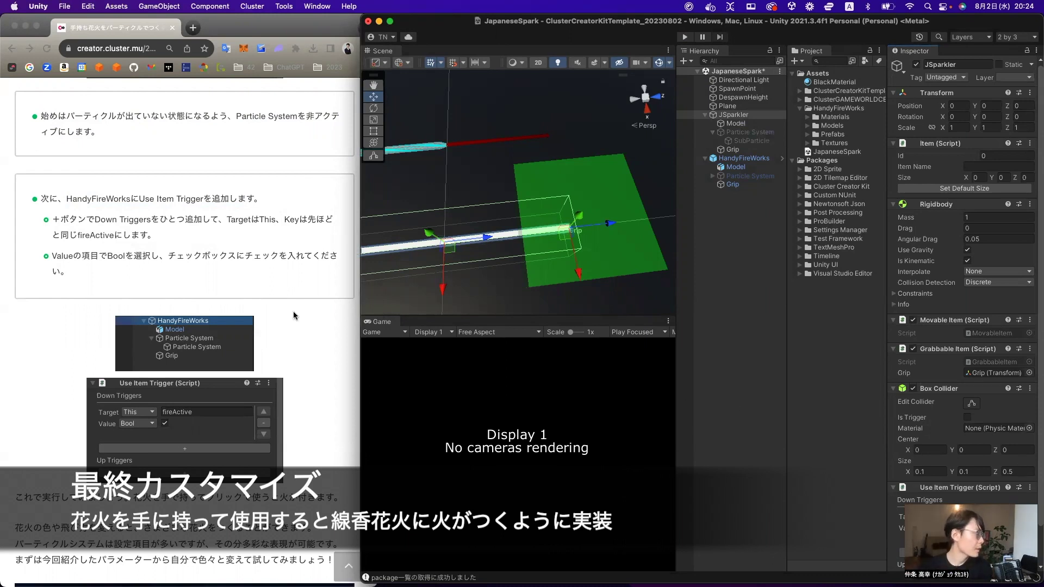
pyautogui.click(76, 260)
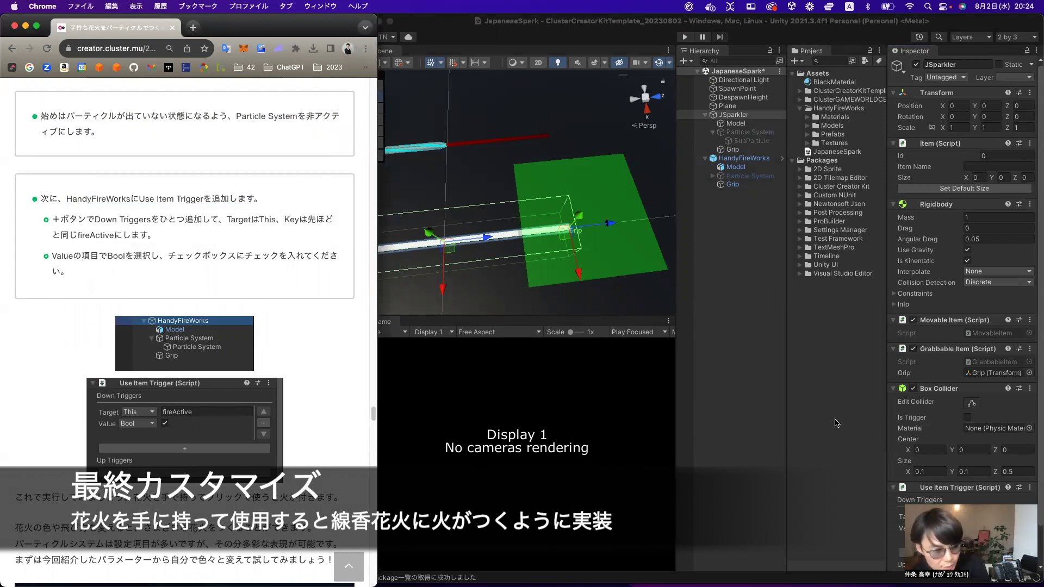
pyautogui.click(383, 413)
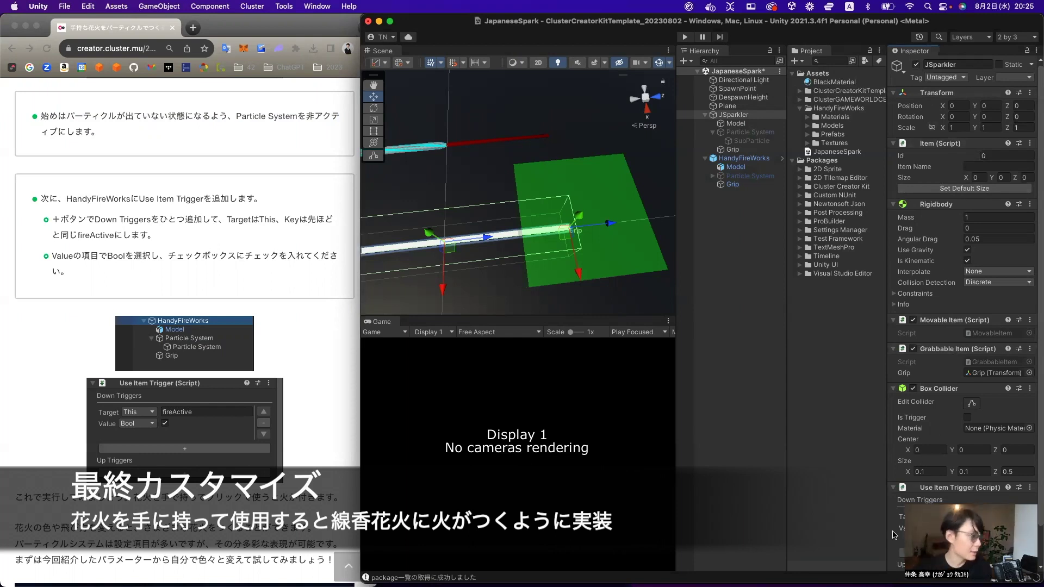
pyautogui.click(169, 256)
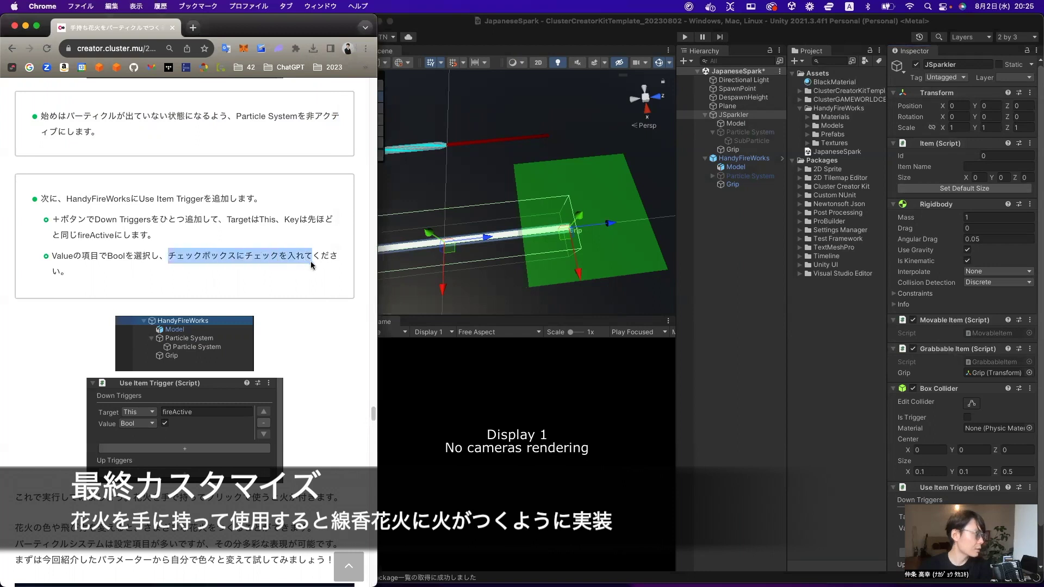
pyautogui.click(328, 275)
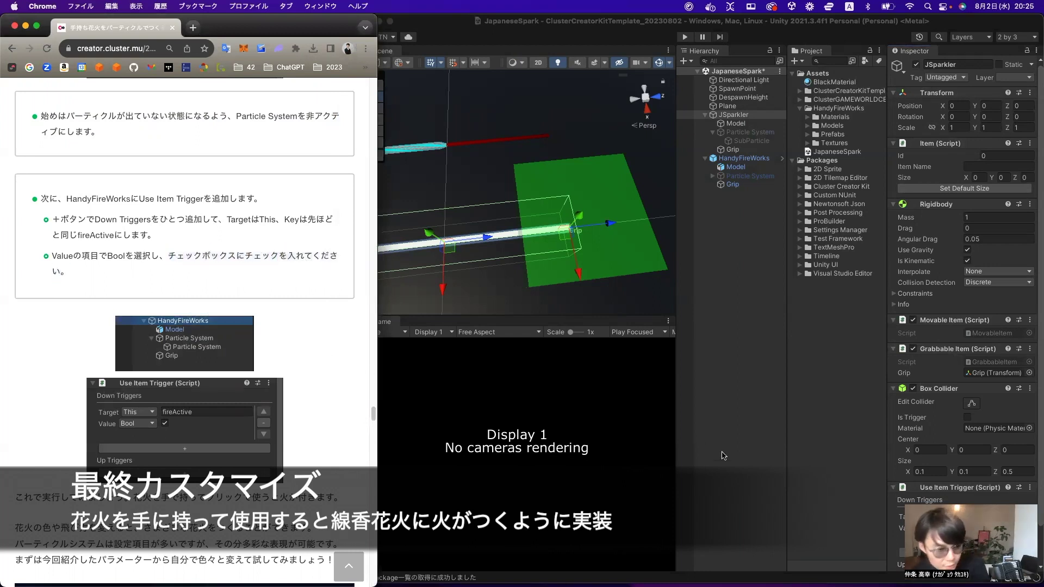
pyautogui.press('super+Tab')
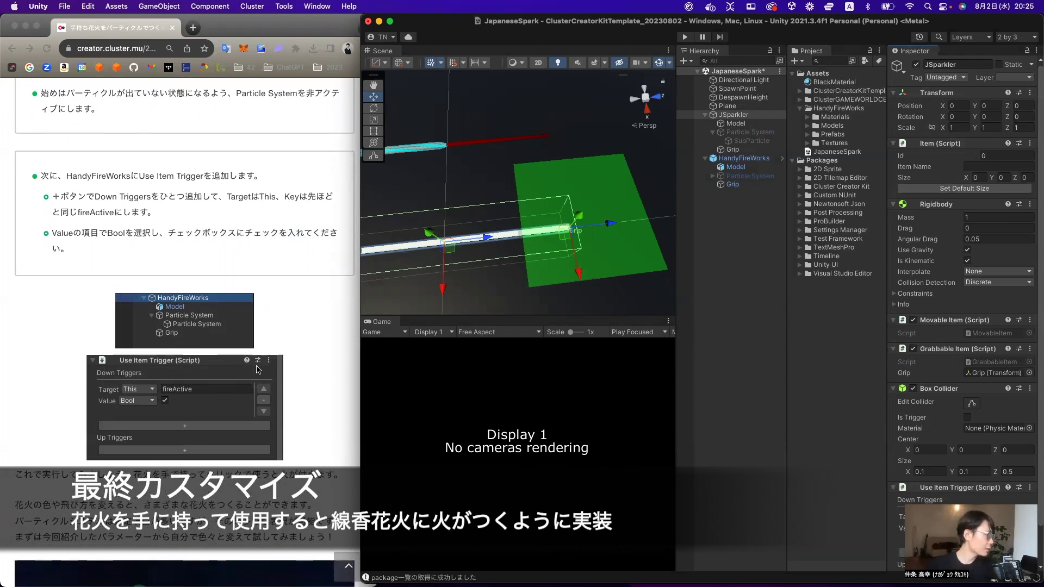
pyautogui.scroll(-5, 256, 370)
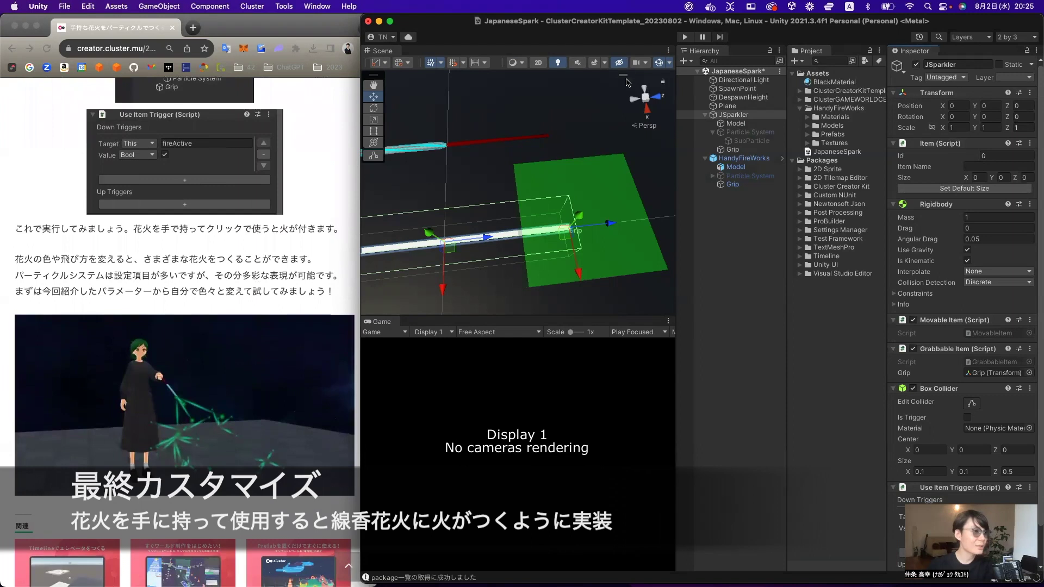
# Play-test the scene in a maximized Game view: grab the sparkler, use it to light sparks, then stop.
pyautogui.click(684, 37)
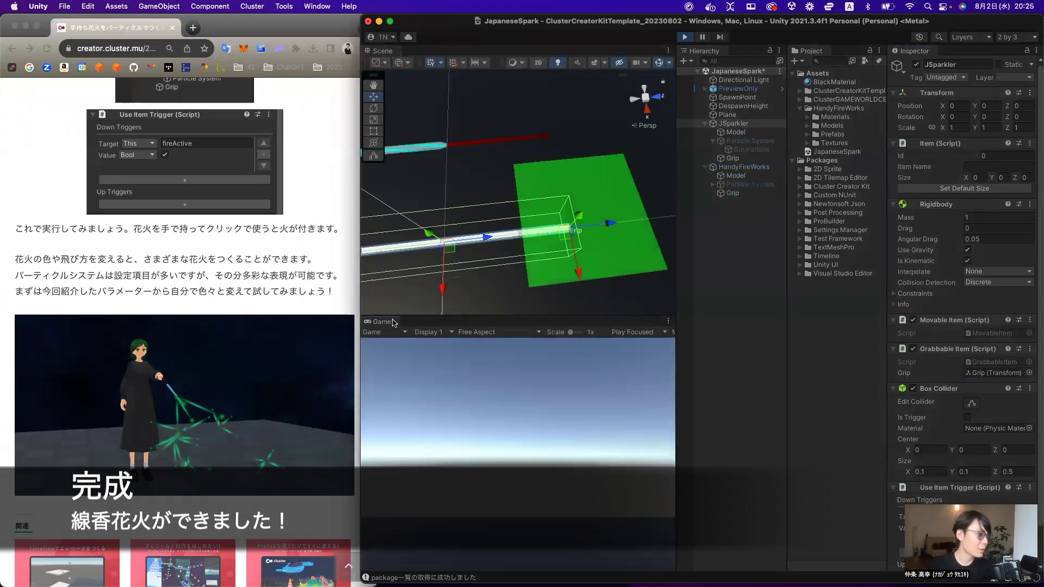
pyautogui.doubleClick(391, 322)
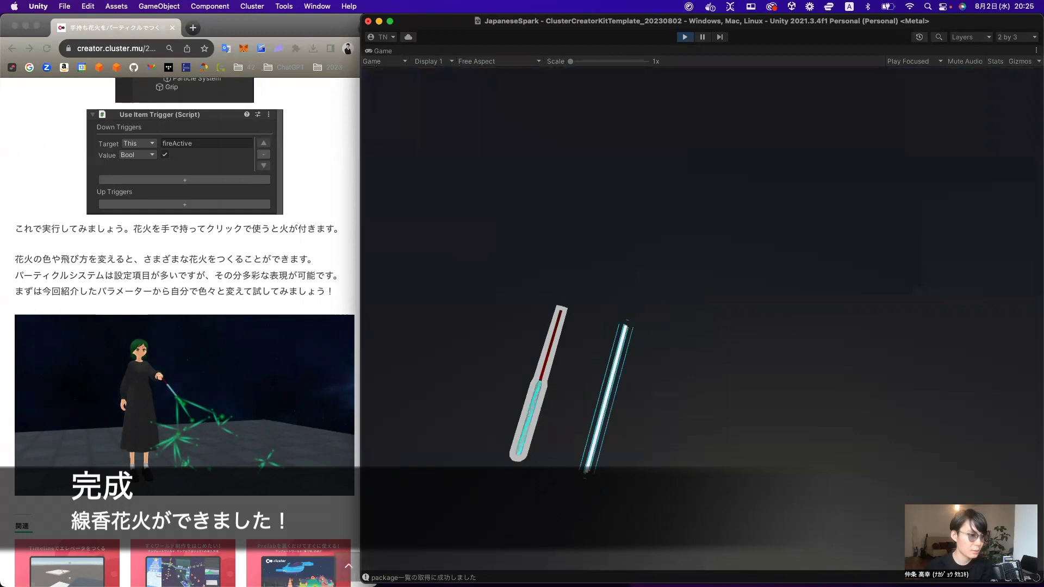
pyautogui.click(702, 321)
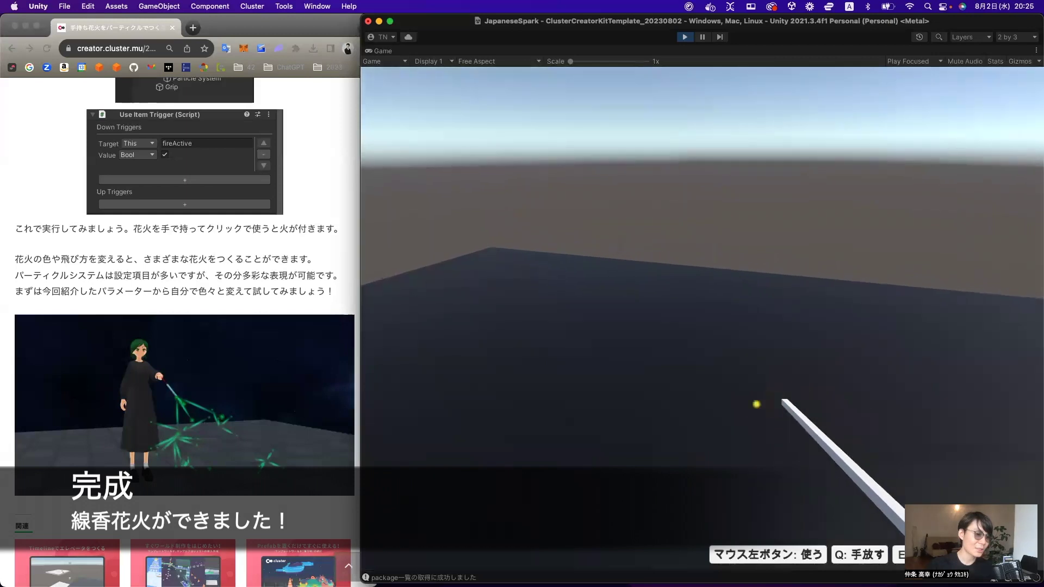
pyautogui.click(938, 503)
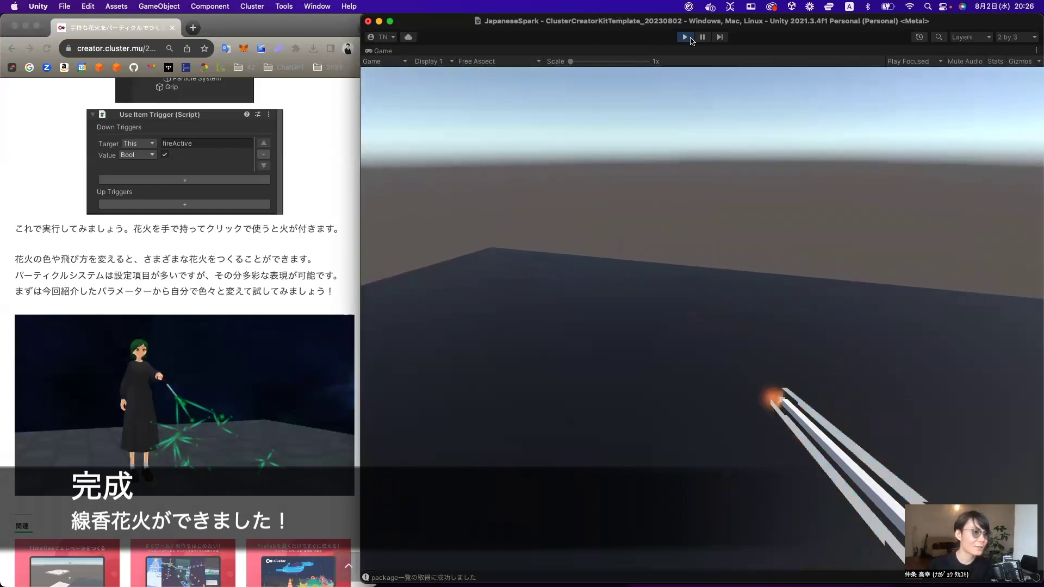
pyautogui.click(684, 37)
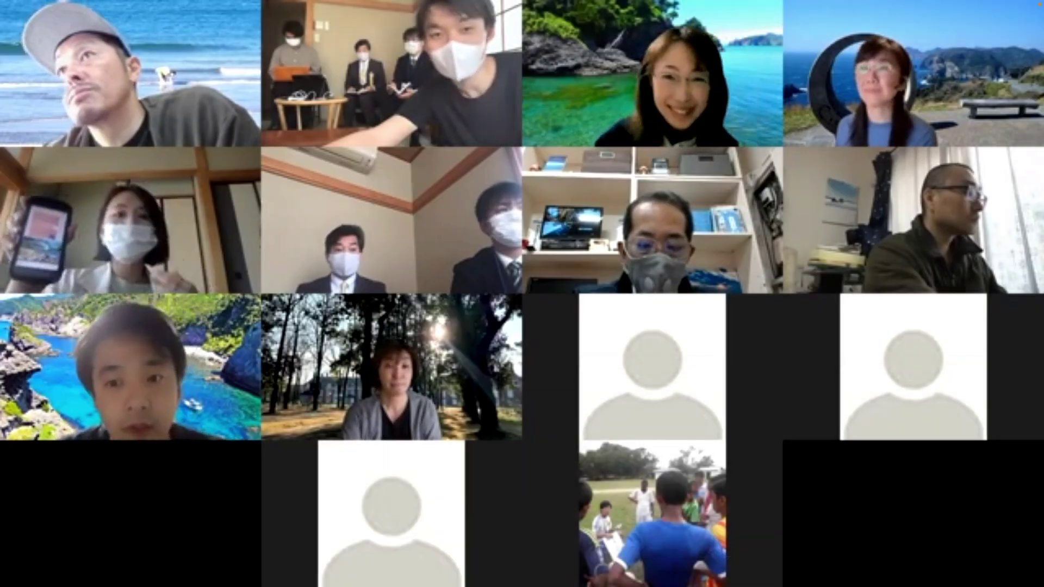
# Seek forward in the hackathon video to the screen-share part.
pyautogui.click(628, 555)
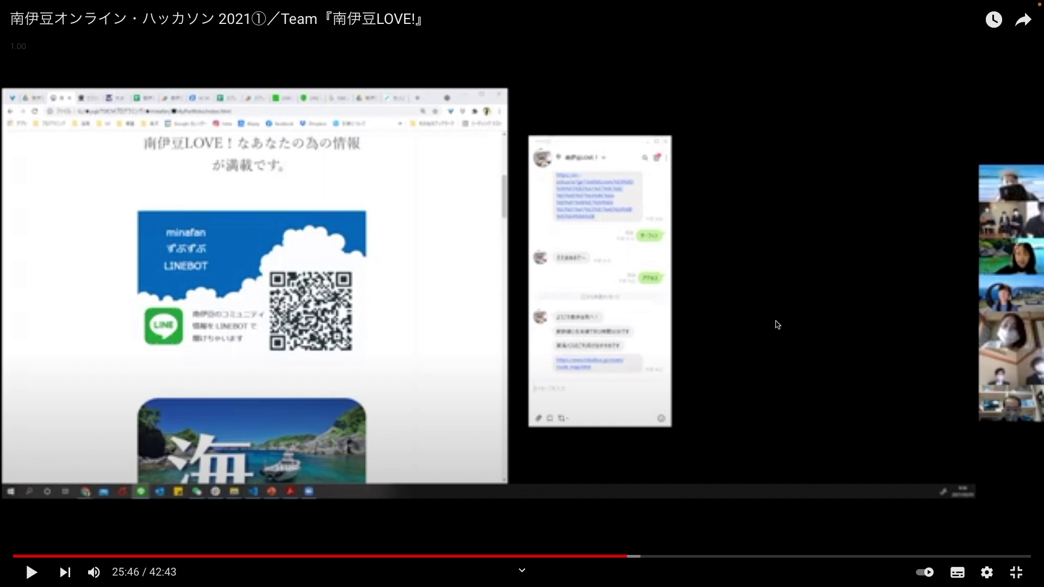